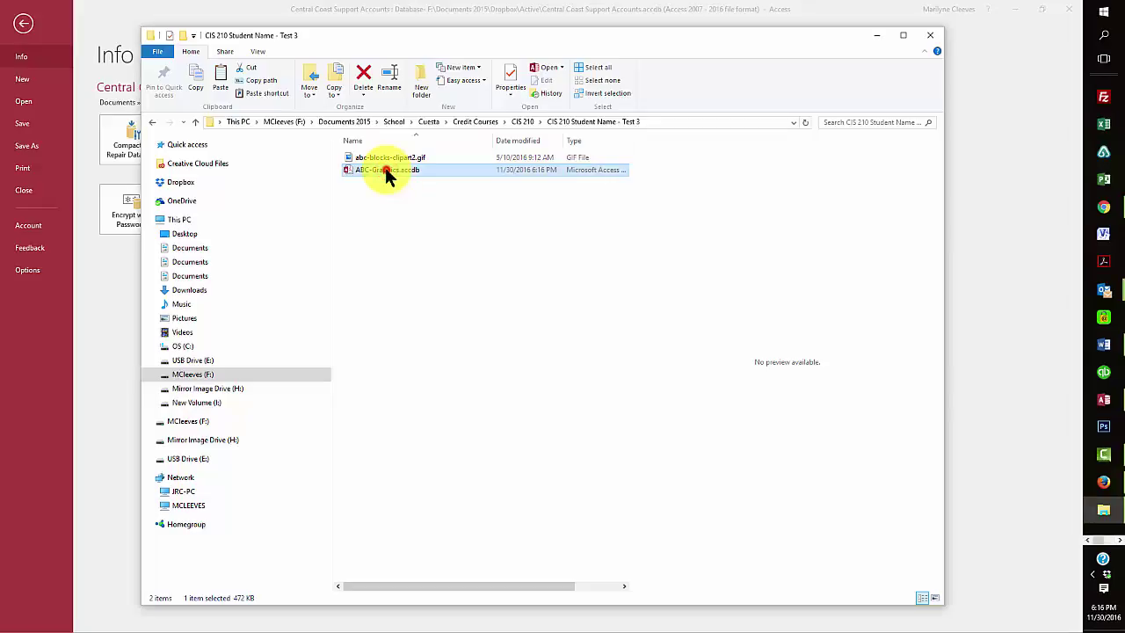
# Open the ABC-Graphics.accdb database, switch to Word and look over the Test 3 ACCESS EXAM.docx instructions.
pyautogui.doubleClick(385, 170)
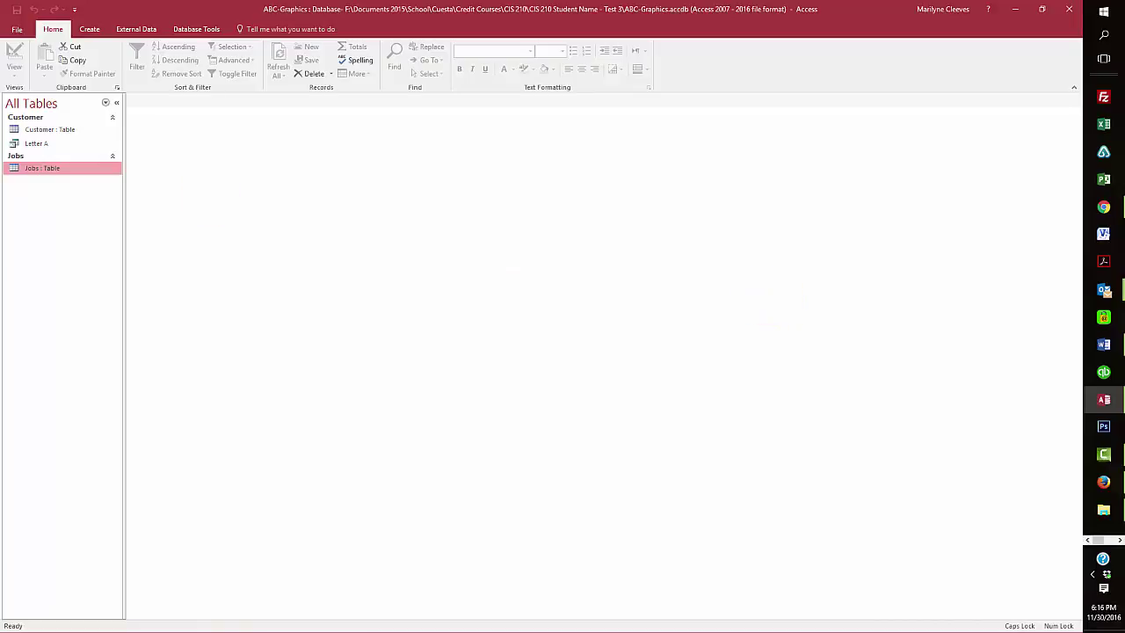
pyautogui.click(1104, 344)
pyautogui.moveTo(610, 68); pyautogui.dragTo(583, 15)
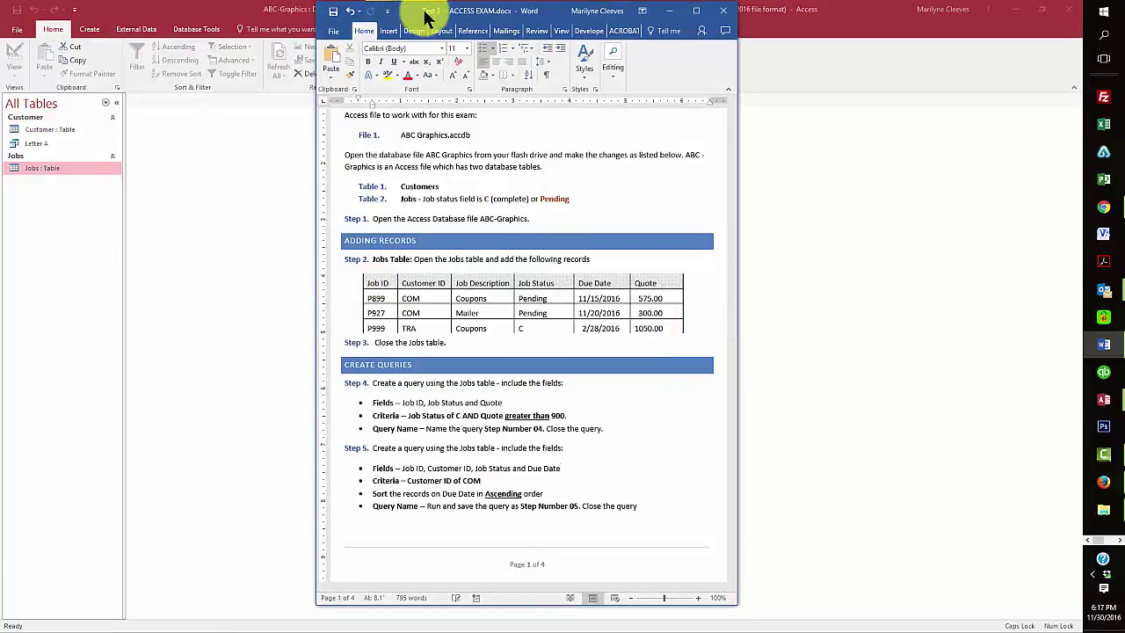
pyautogui.moveTo(428, 12); pyautogui.dragTo(384, 16)
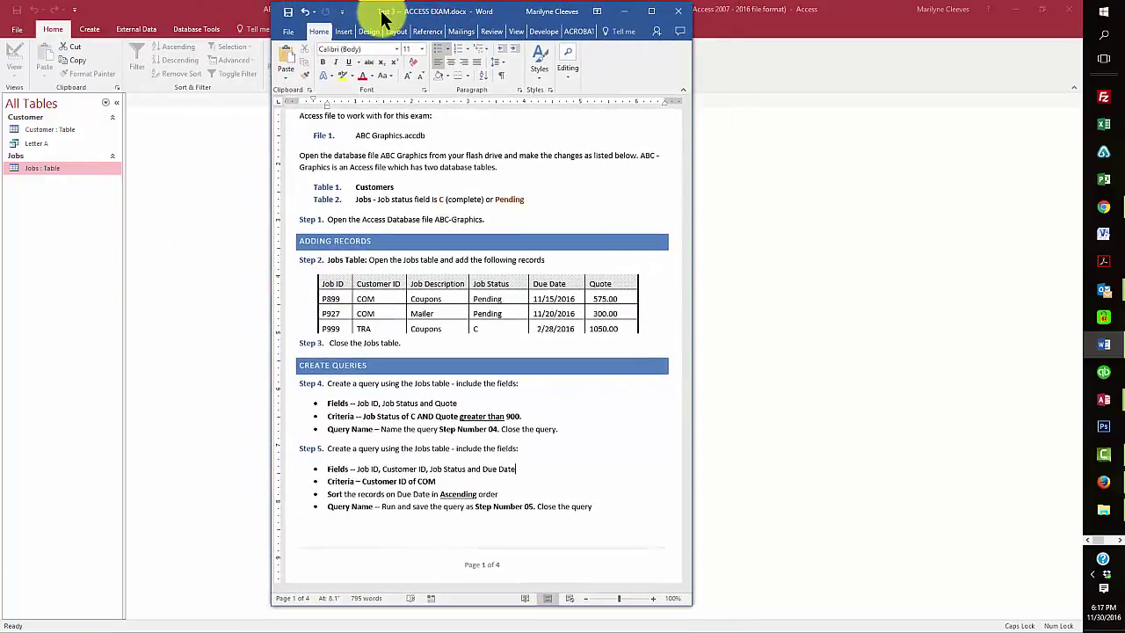
pyautogui.moveTo(382, 13); pyautogui.dragTo(371, 48)
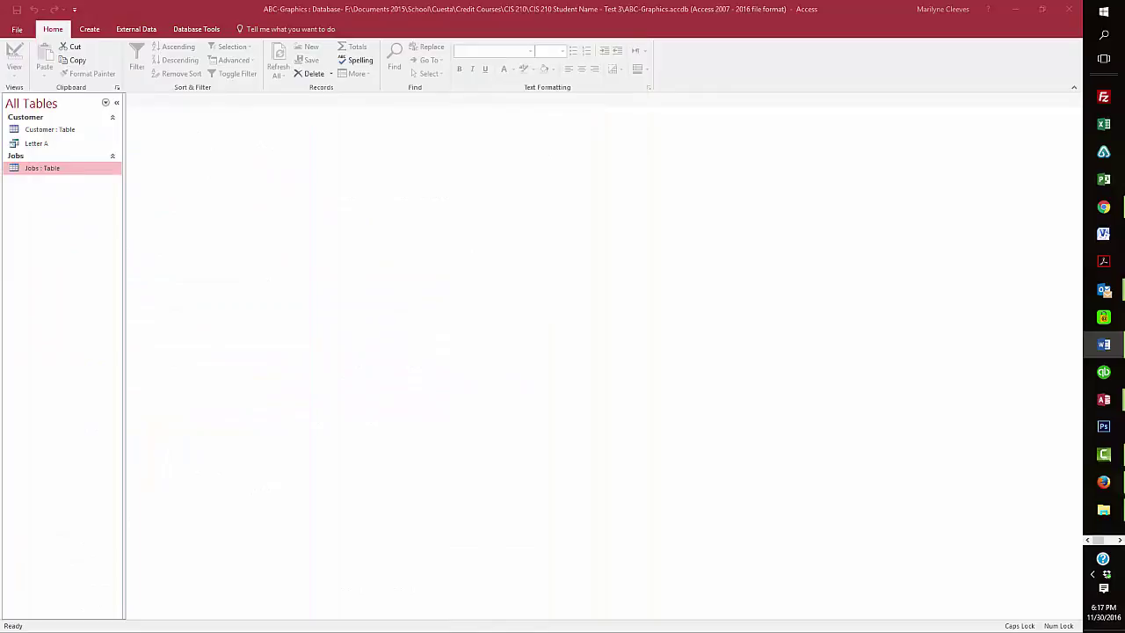
# Open the Jobs table in Access and select the records P899, P927 and P999.
pyautogui.click(30, 168)
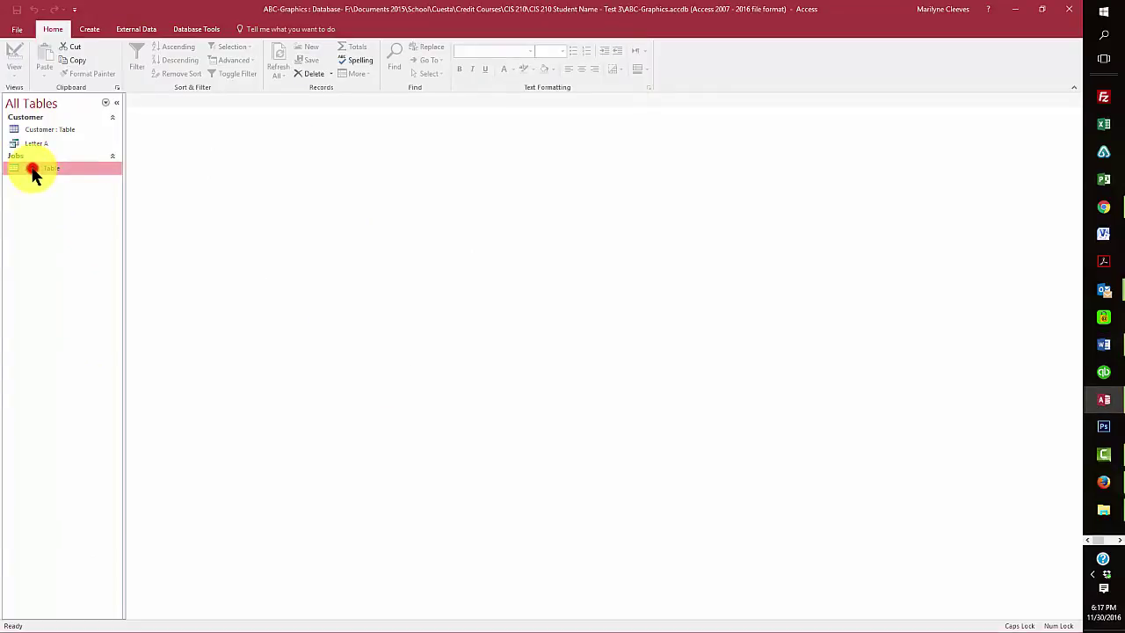
pyautogui.doubleClick(31, 168)
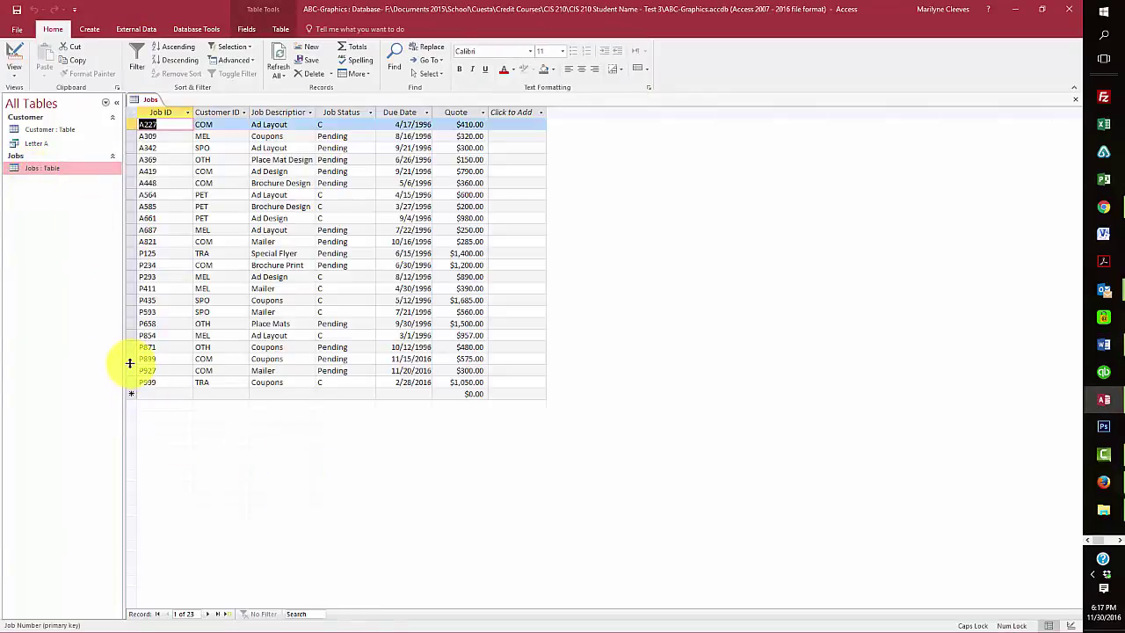
pyautogui.moveTo(129, 358); pyautogui.dragTo(130, 382)
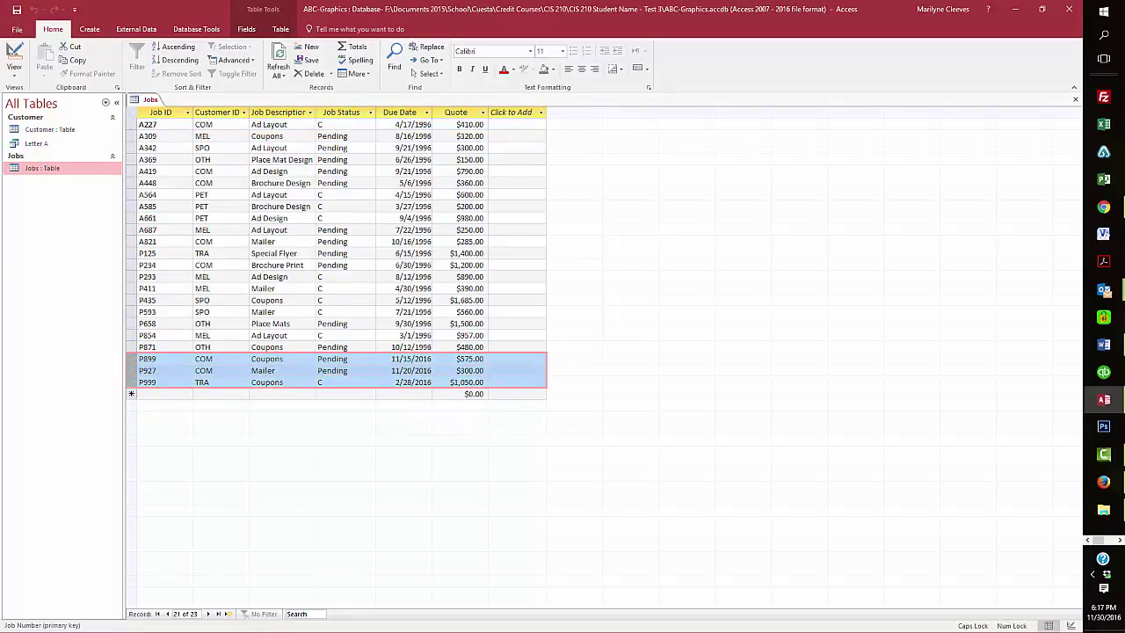
# Switch to the Word exam document and review its record-adding and query instructions beside the Jobs table.
pyautogui.click(1104, 344)
pyautogui.moveTo(967, 83); pyautogui.dragTo(794, 20)
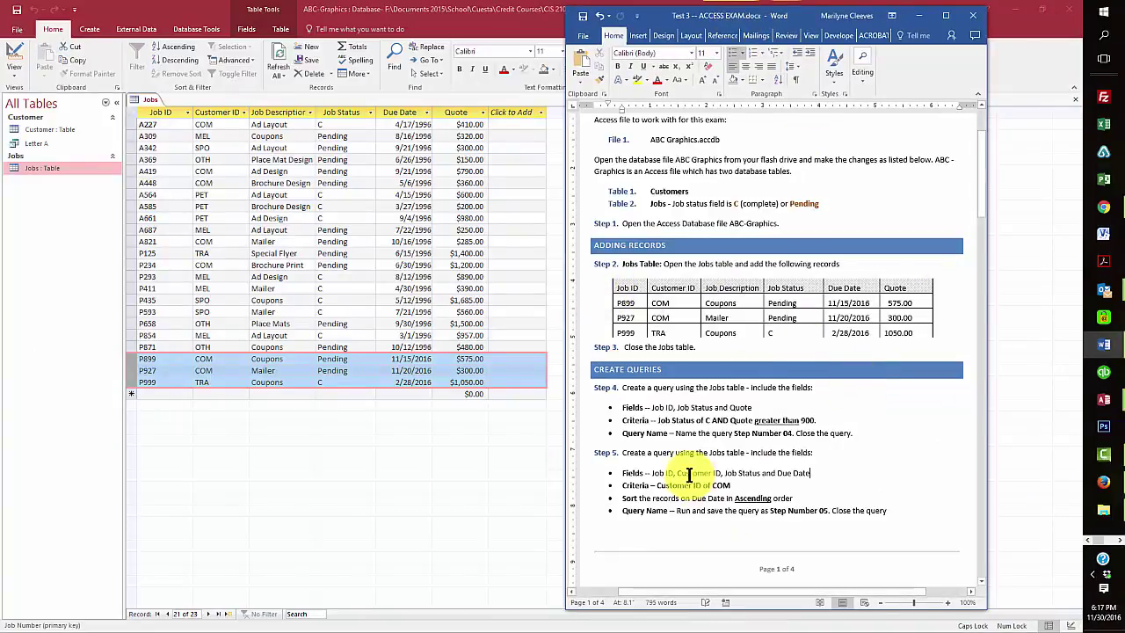
pyautogui.doubleClick(666, 19)
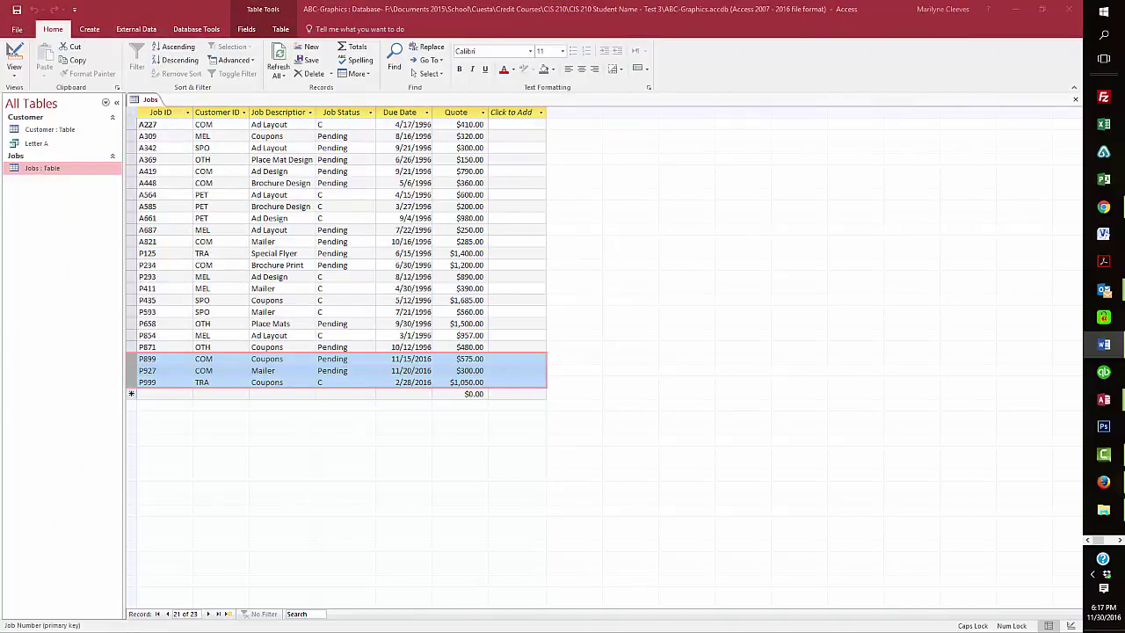
# In Access, create a new query in Design View based on the Jobs table.
pyautogui.click(45, 266)
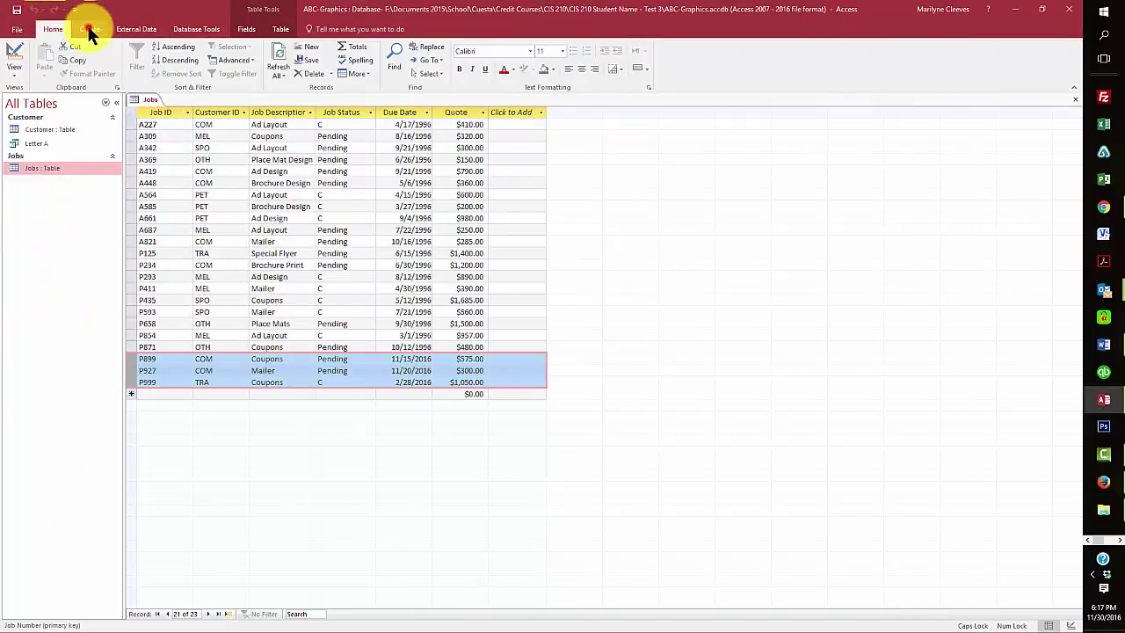
pyautogui.click(89, 29)
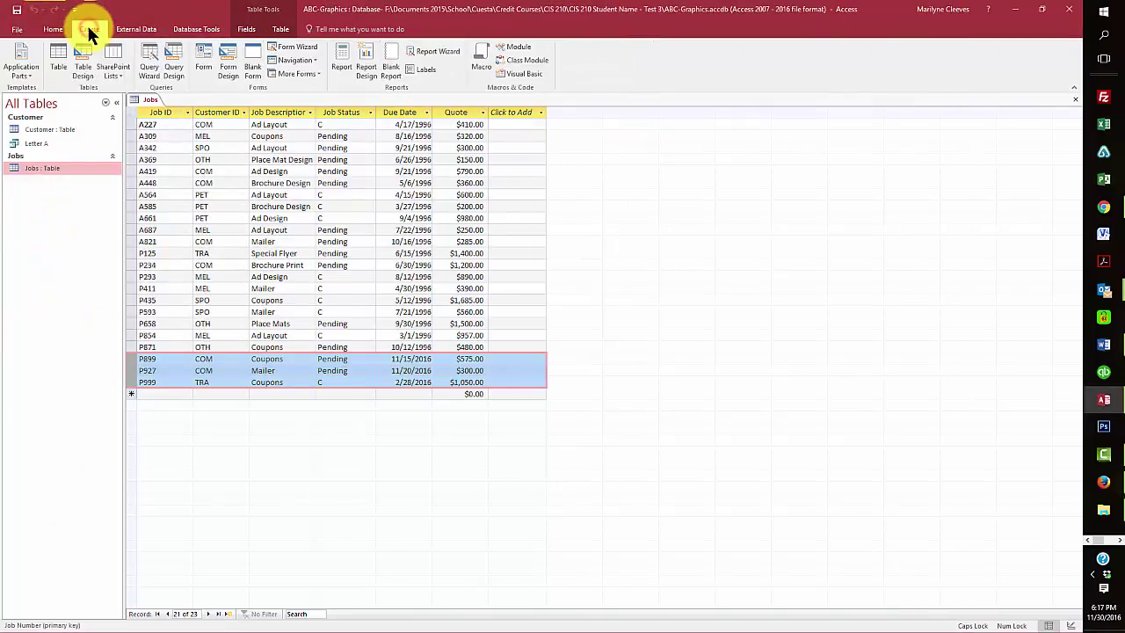
pyautogui.click(167, 55)
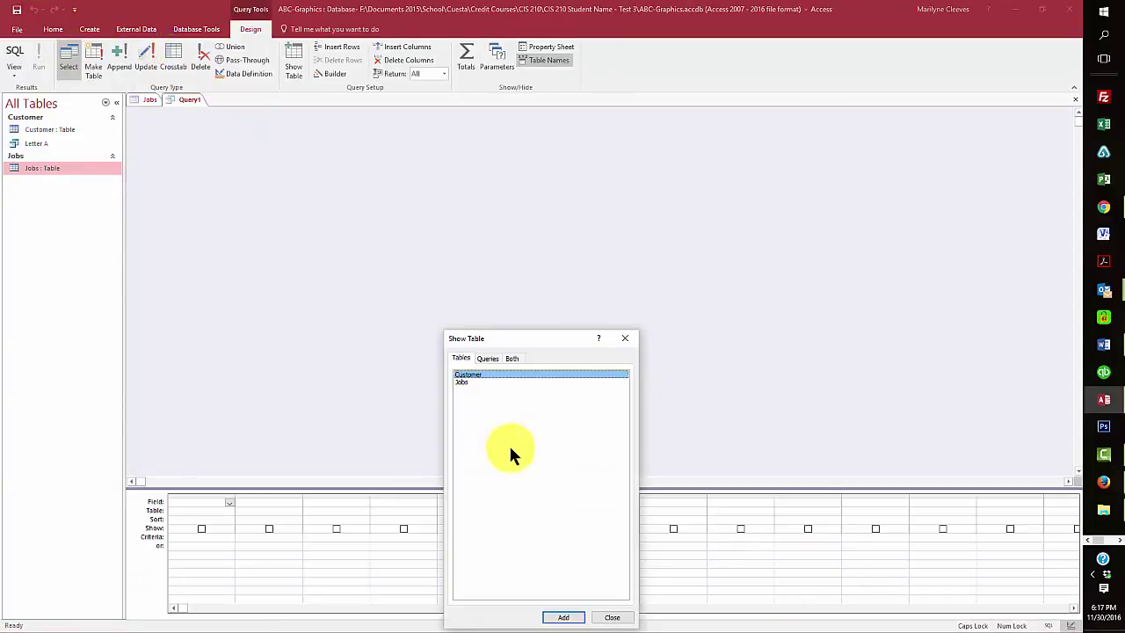
pyautogui.click(460, 377)
pyautogui.click(567, 617)
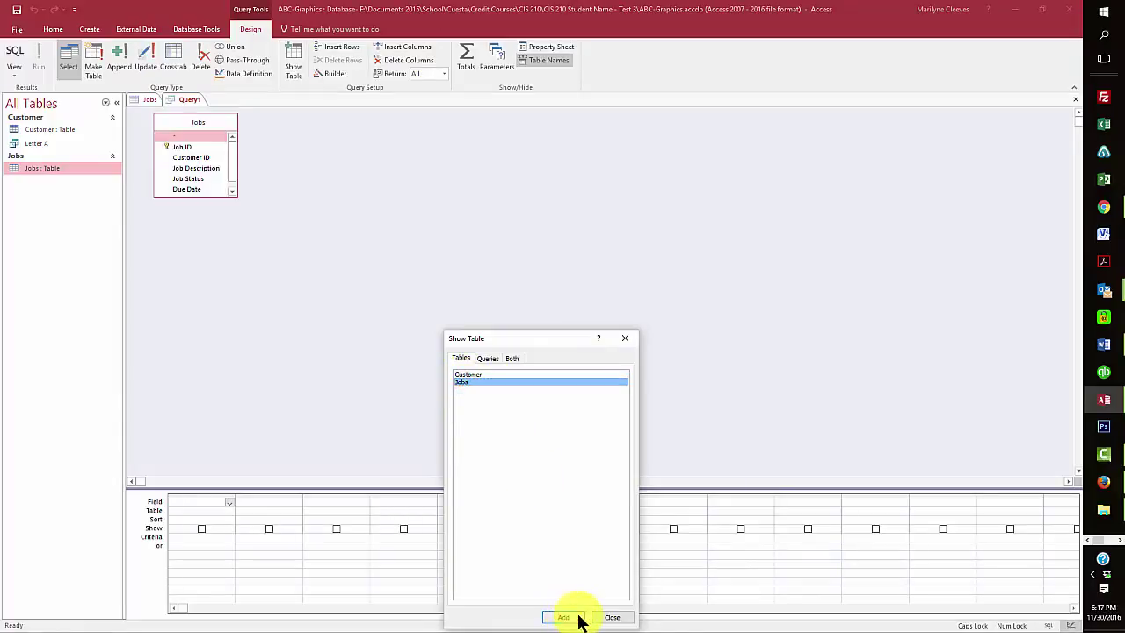
pyautogui.click(612, 617)
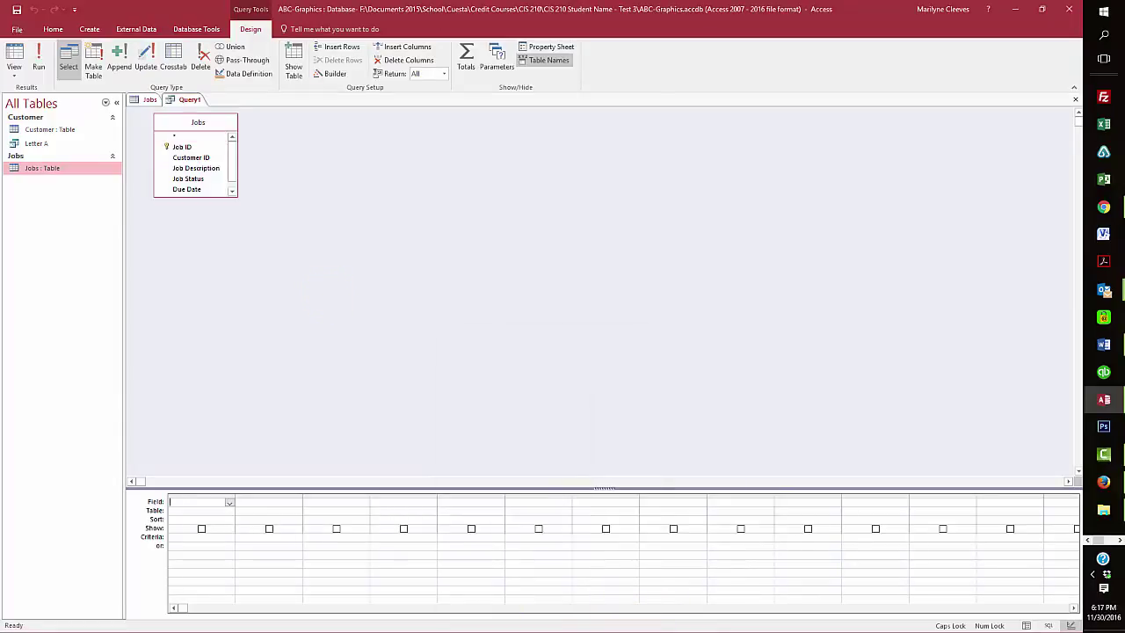
# Switch to the Word exam document and read the fields, criteria and query name required by Step 4.
pyautogui.moveTo(0, 55); pyautogui.dragTo(645, 50)
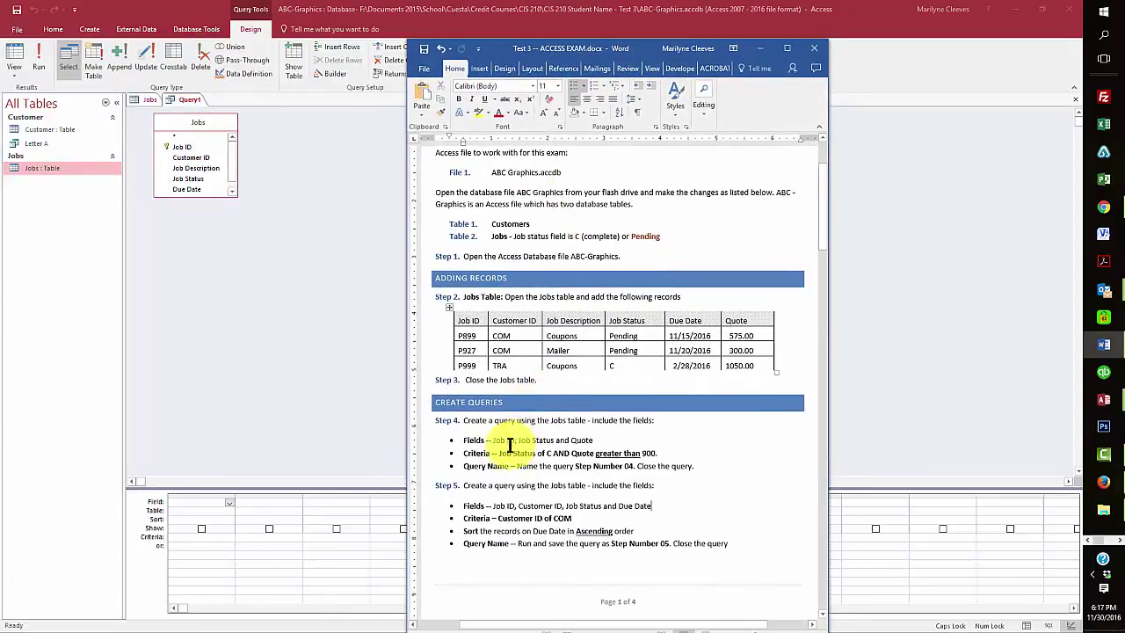
pyautogui.moveTo(494, 439); pyautogui.dragTo(585, 442)
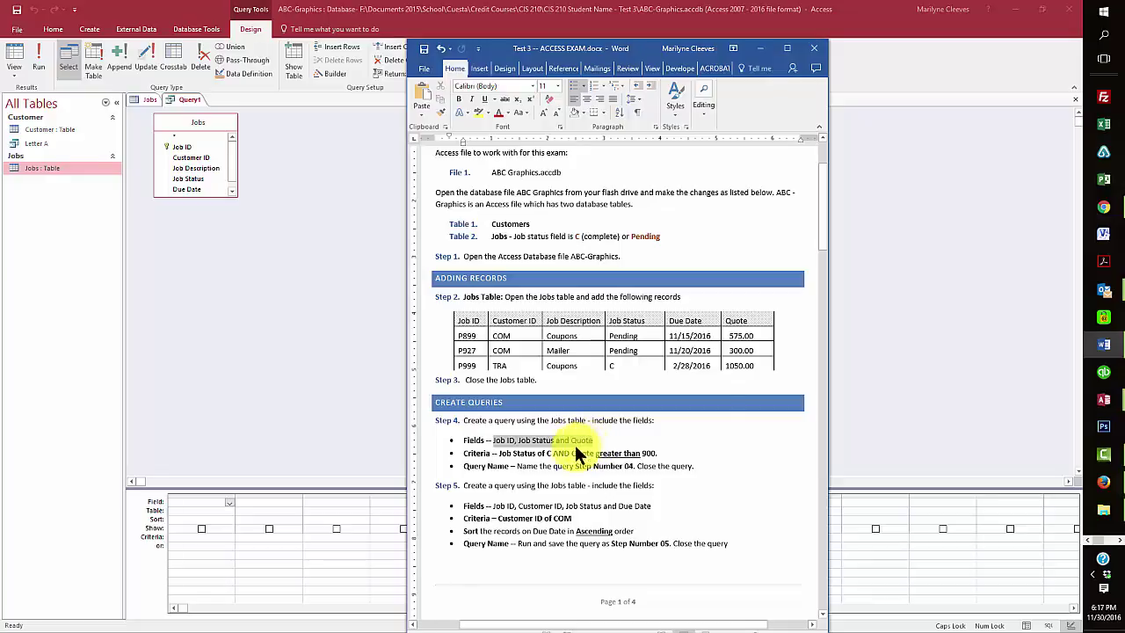
pyautogui.moveTo(498, 455); pyautogui.dragTo(654, 453)
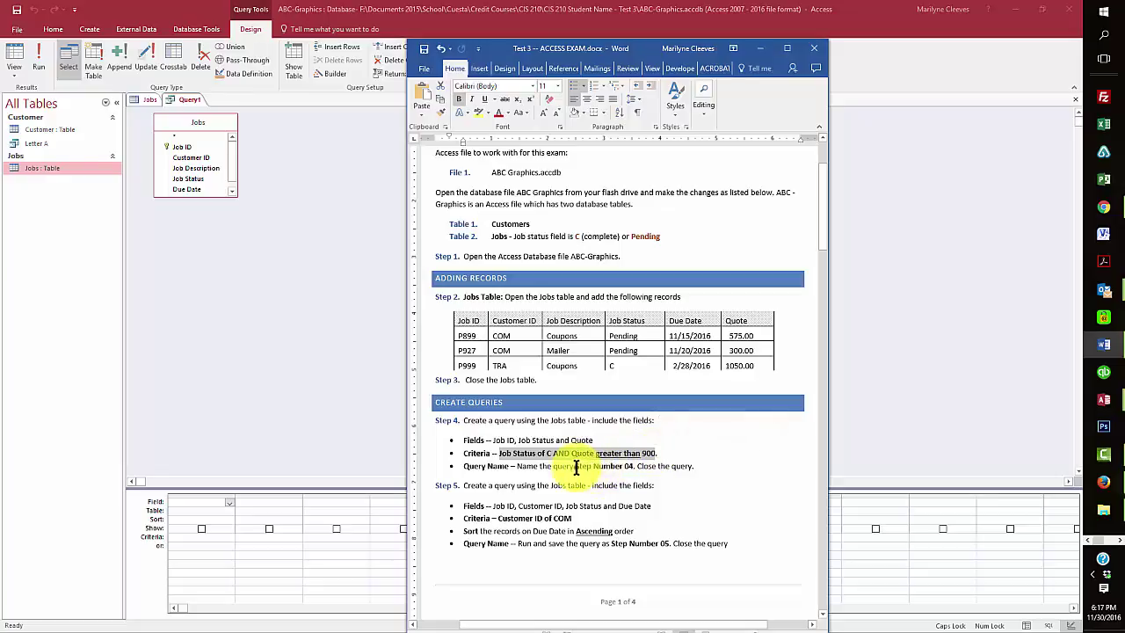
pyautogui.moveTo(575, 466); pyautogui.dragTo(632, 466)
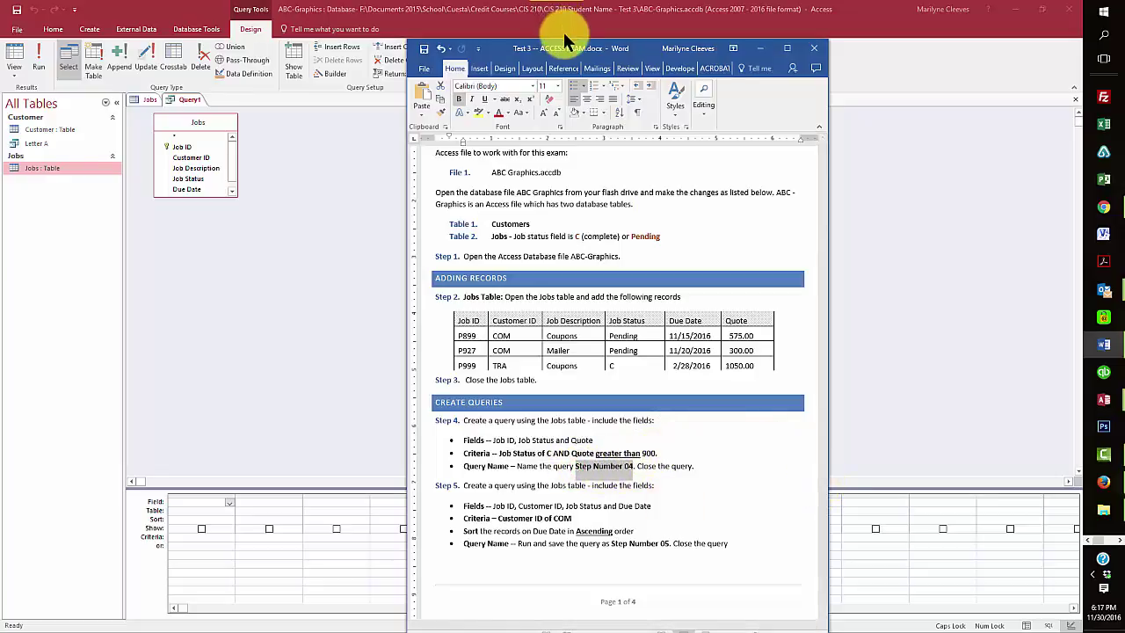
pyautogui.moveTo(567, 44); pyautogui.dragTo(0, 10)
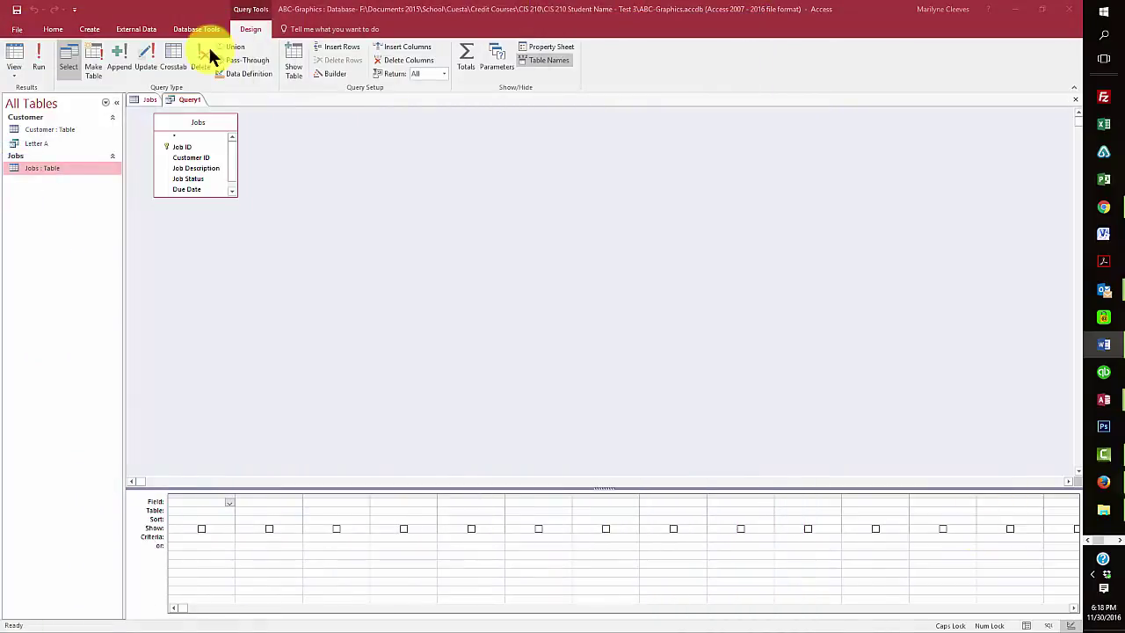
# Return to the query design in Access and enlarge the Jobs field list to show all its fields.
pyautogui.click(83, 26)
pyautogui.click(88, 31)
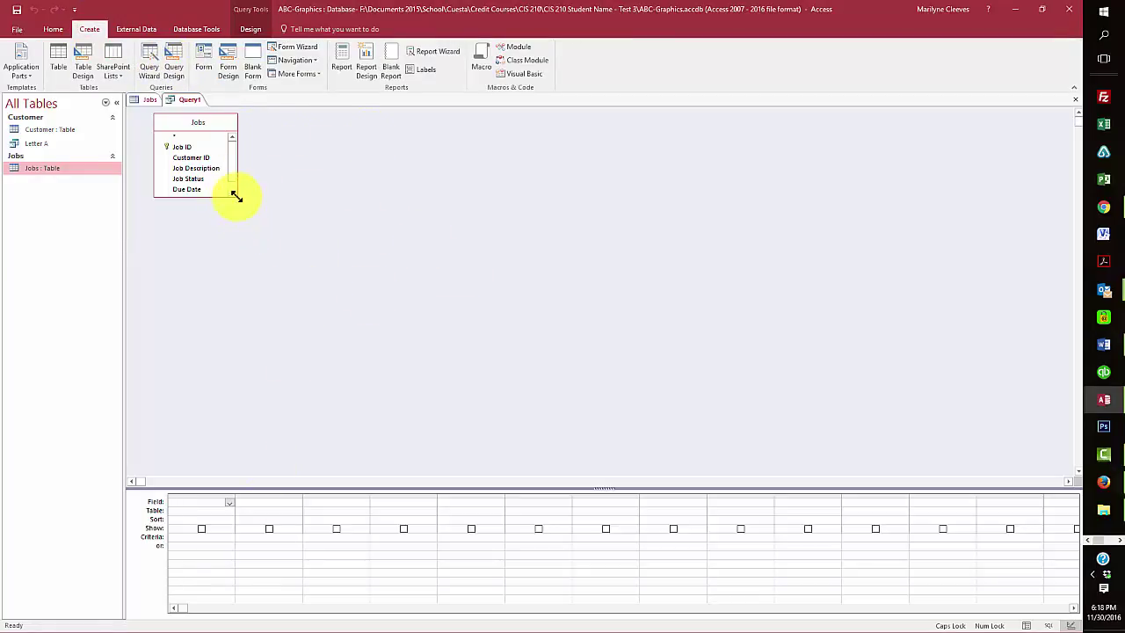
pyautogui.moveTo(235, 194); pyautogui.dragTo(275, 230)
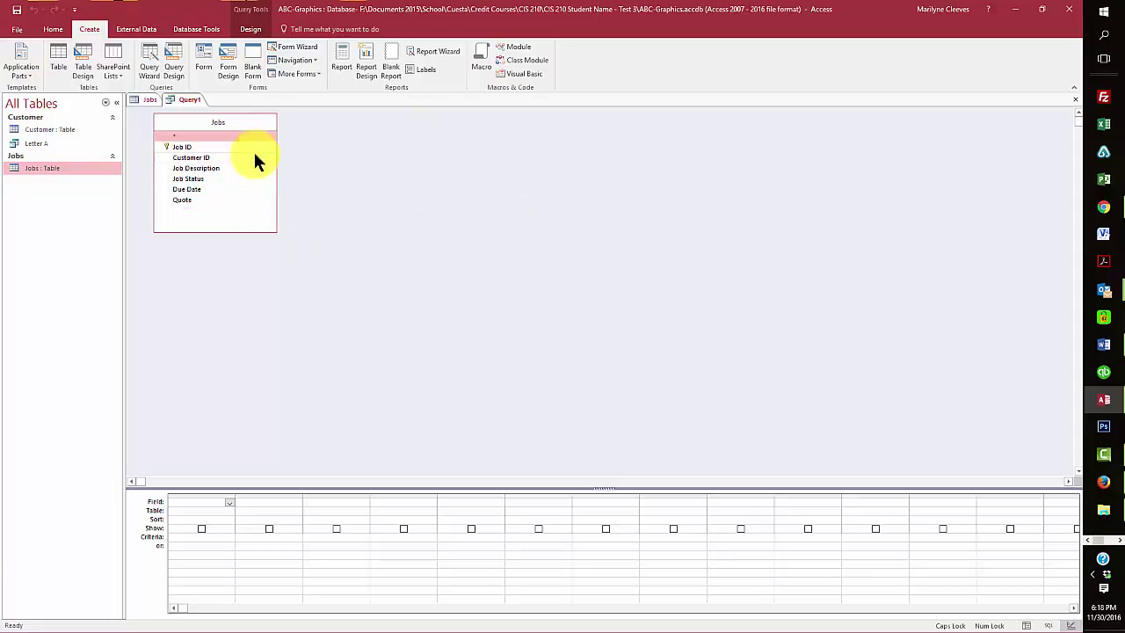
# Add the Job ID, Job Status and Quote fields from the Jobs table to the query design grid.
pyautogui.click(183, 147)
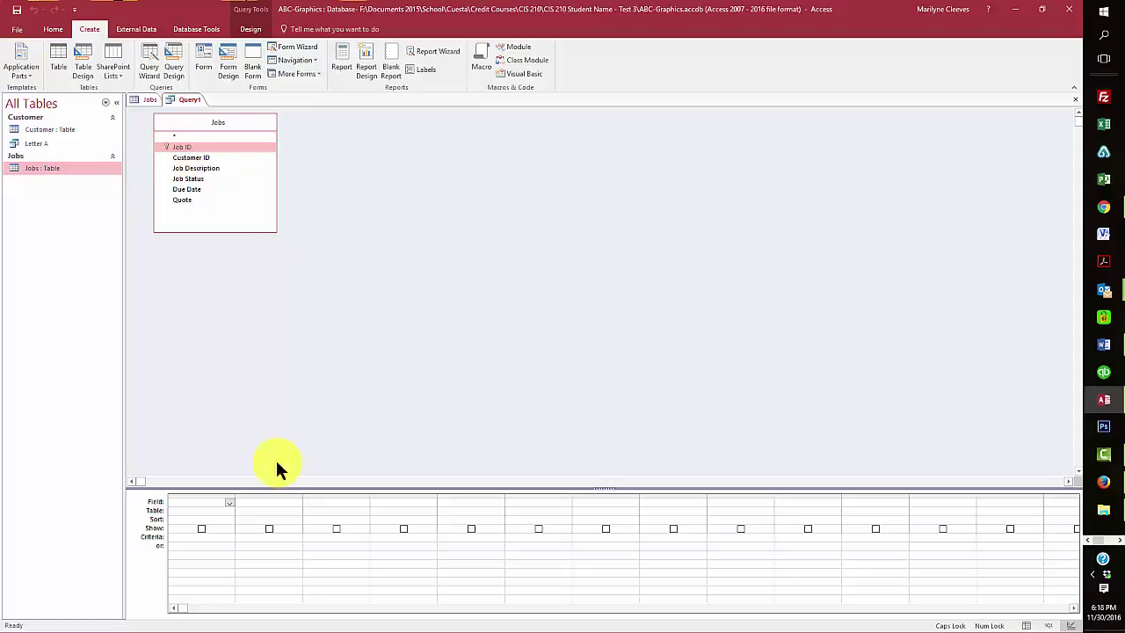
pyautogui.click(230, 507)
pyautogui.click(209, 512)
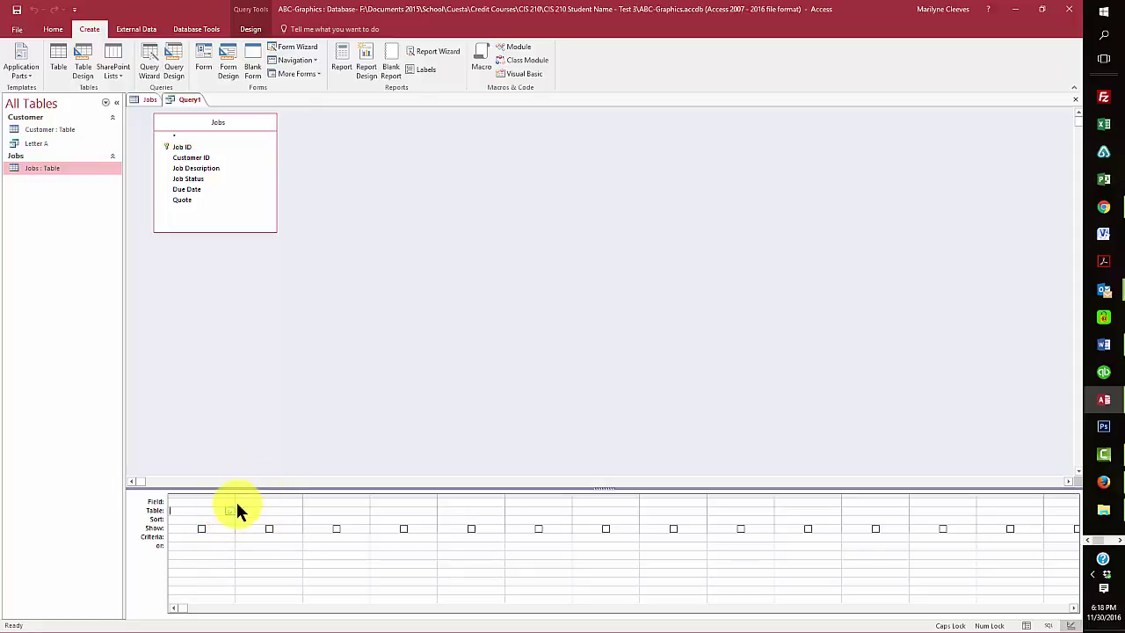
pyautogui.doubleClick(182, 148)
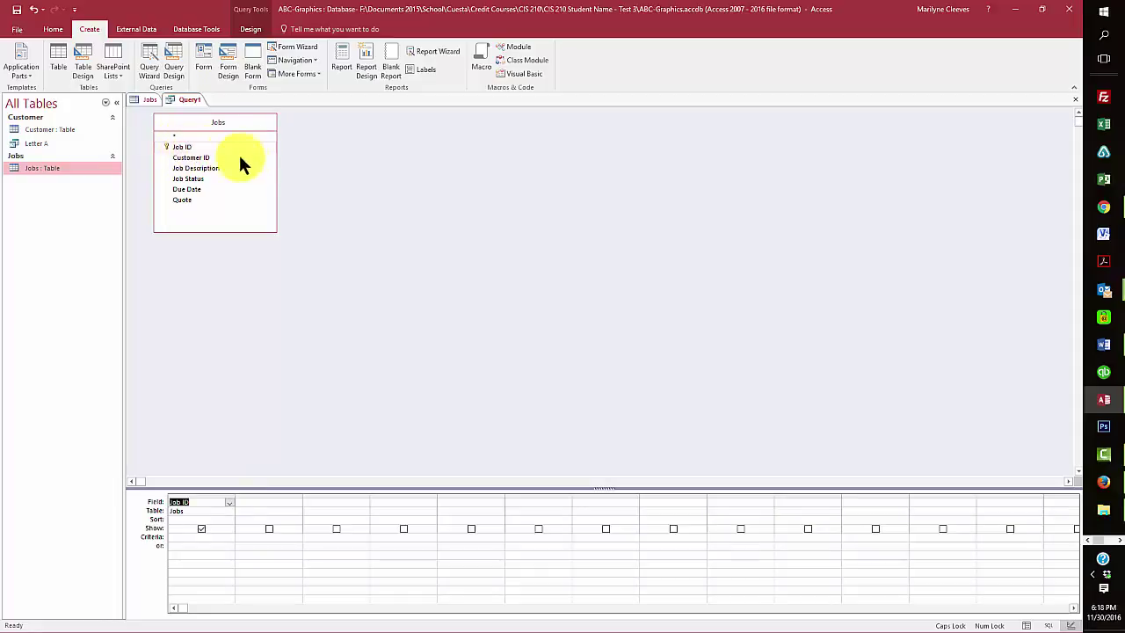
pyautogui.doubleClick(195, 179)
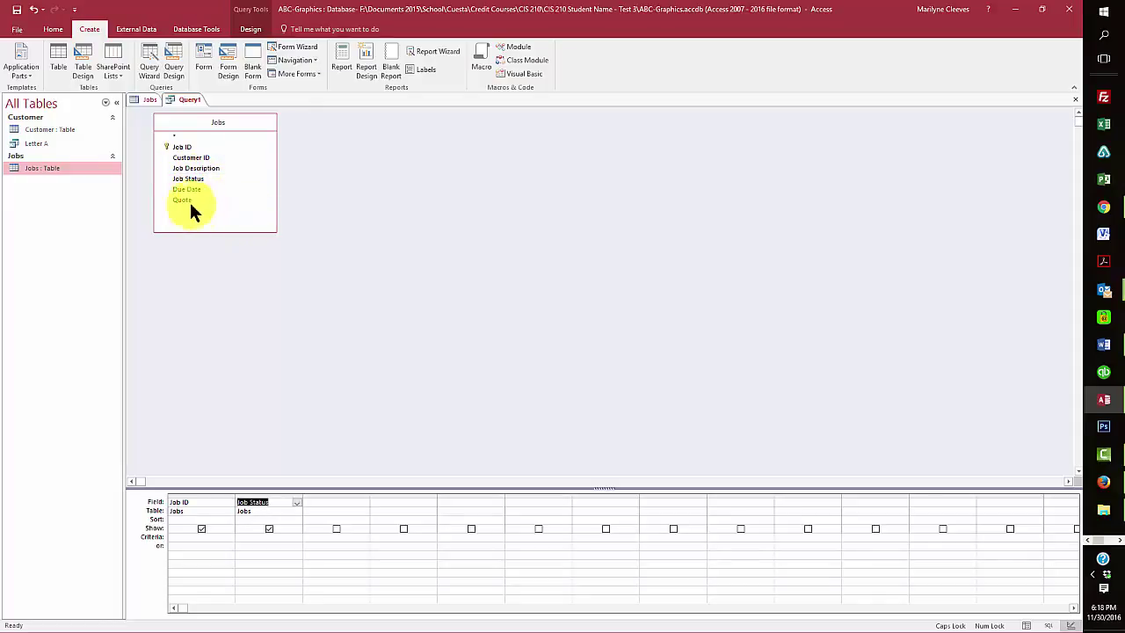
pyautogui.doubleClick(186, 200)
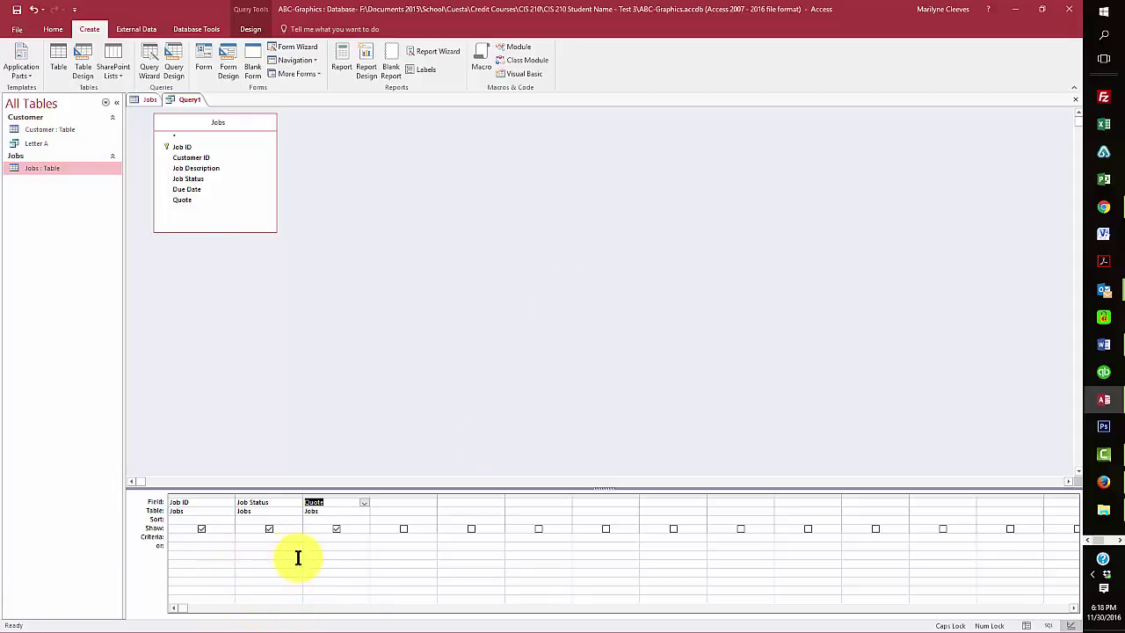
# Set the query criteria to C for Job Status and >900 for Quote on the same criteria row.
pyautogui.click(250, 537)
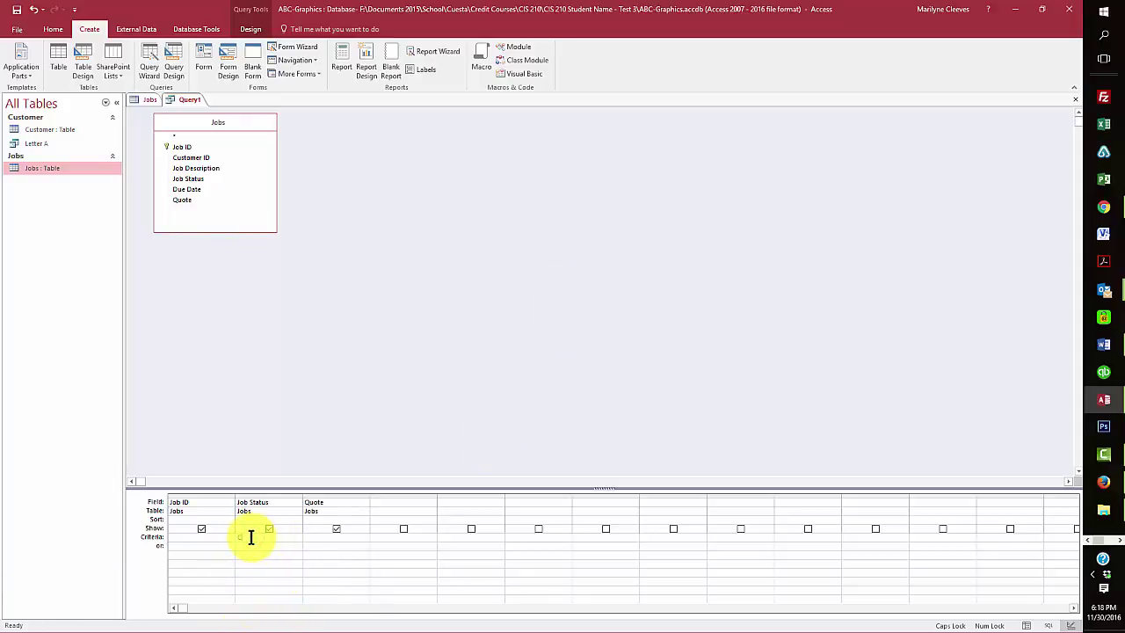
pyautogui.write('c')
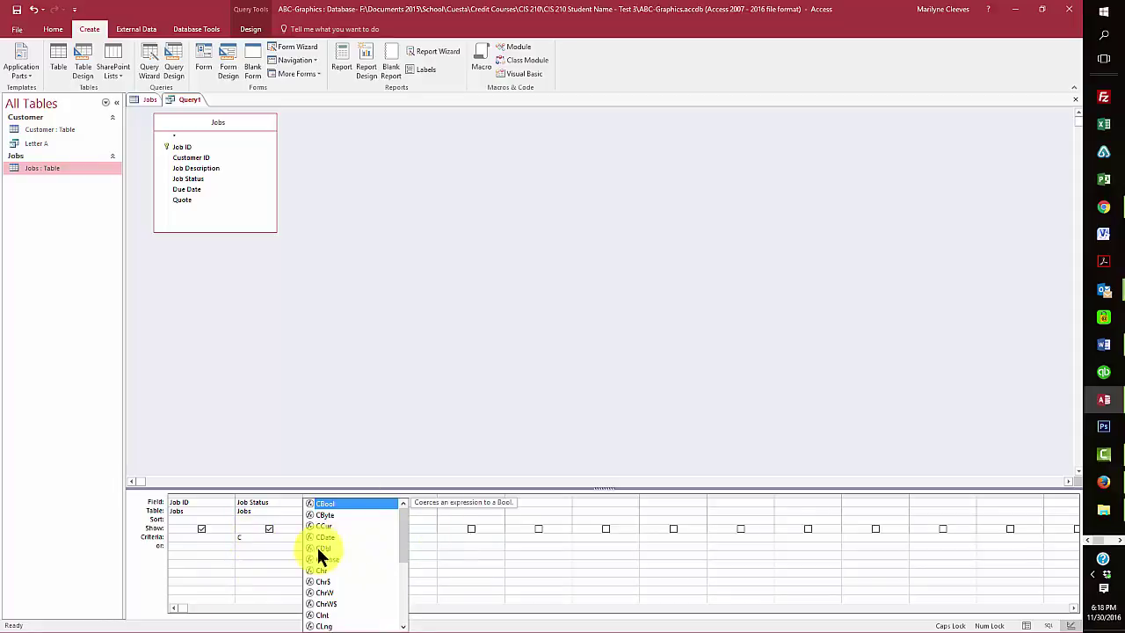
pyautogui.click(497, 541)
pyautogui.click(320, 539)
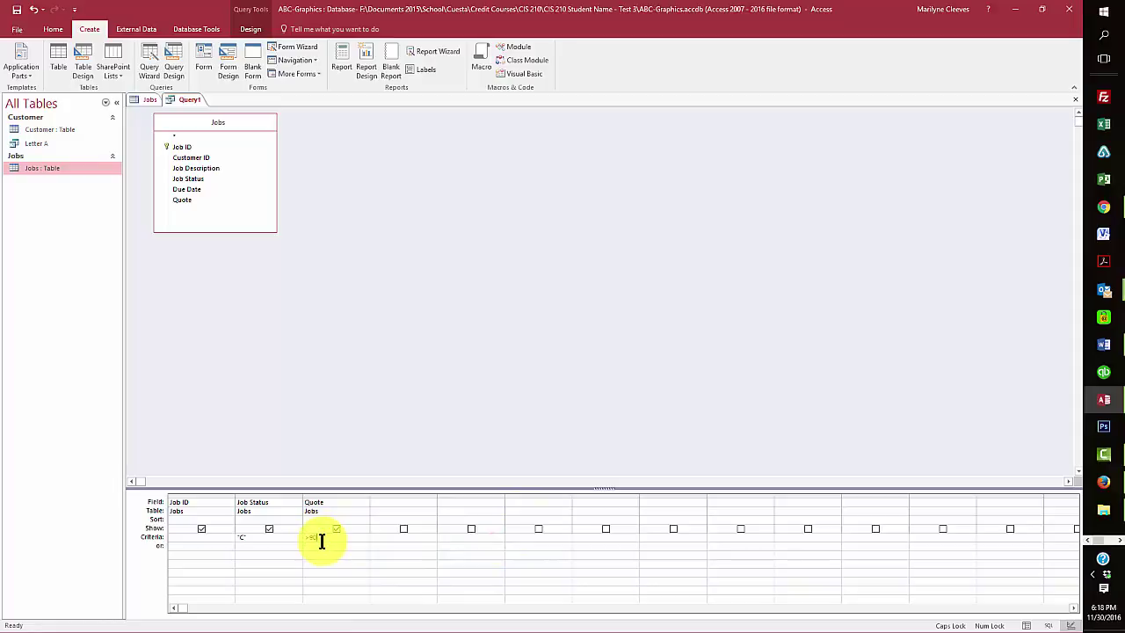
pyautogui.write('>900')
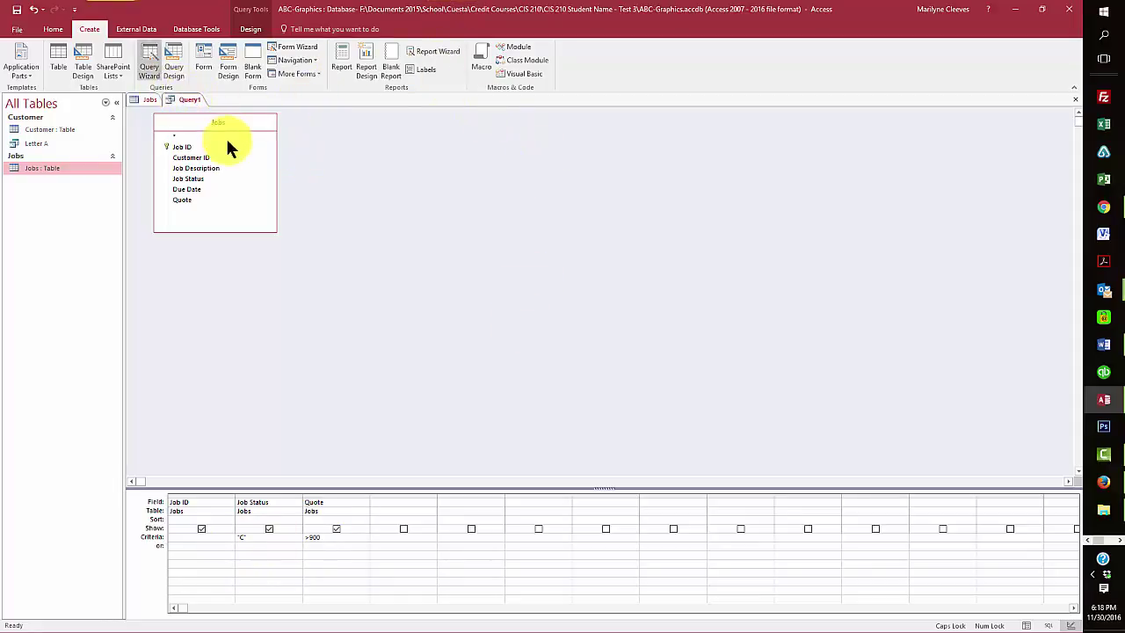
pyautogui.click(50, 29)
pyautogui.click(127, 29)
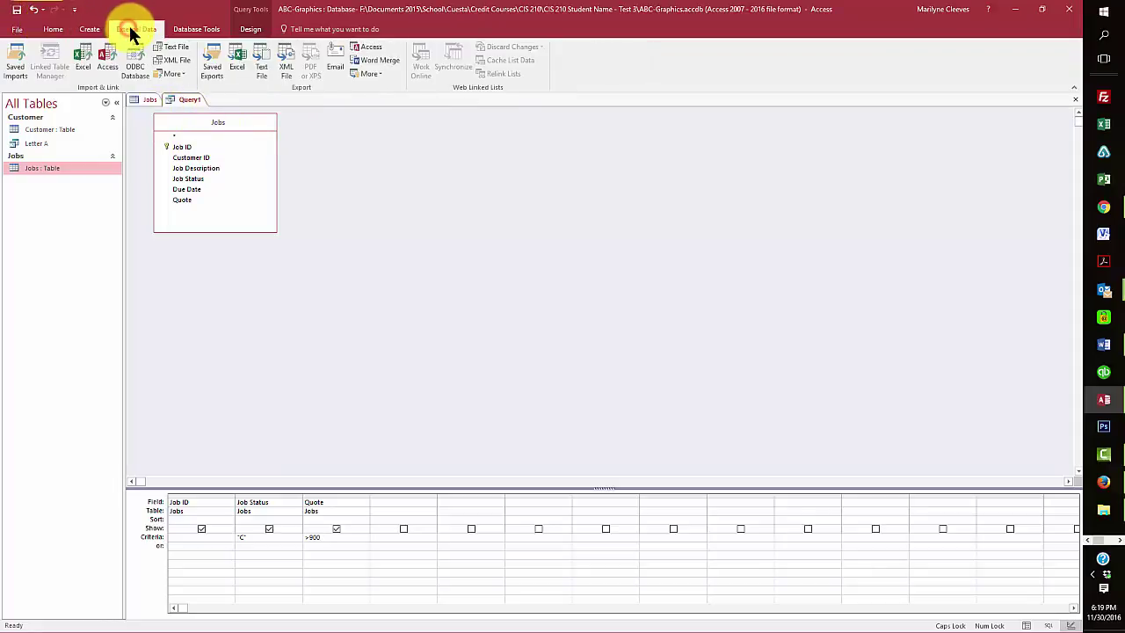
pyautogui.click(90, 29)
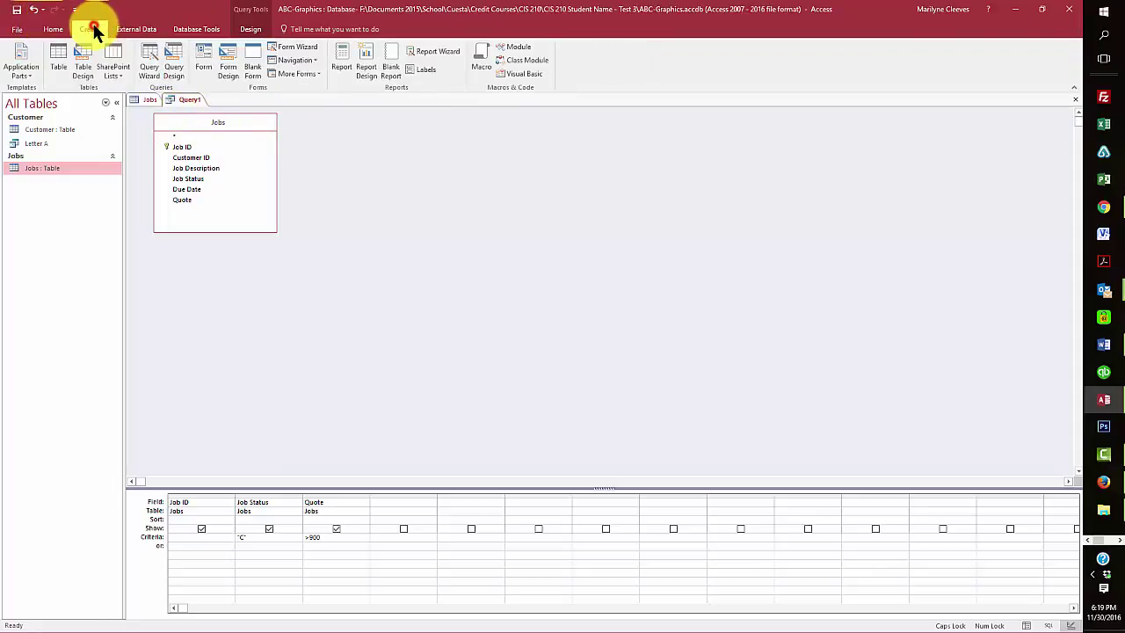
# Display the query results in Datasheet View and save the query as Step Number 04.
pyautogui.rightClick(184, 99)
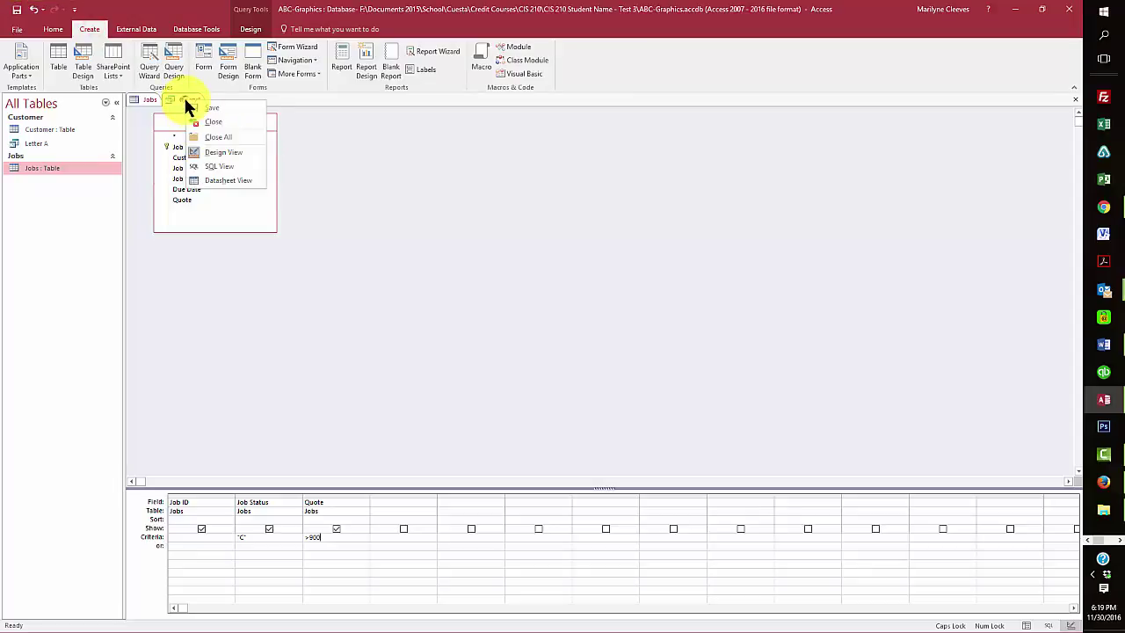
pyautogui.click(230, 179)
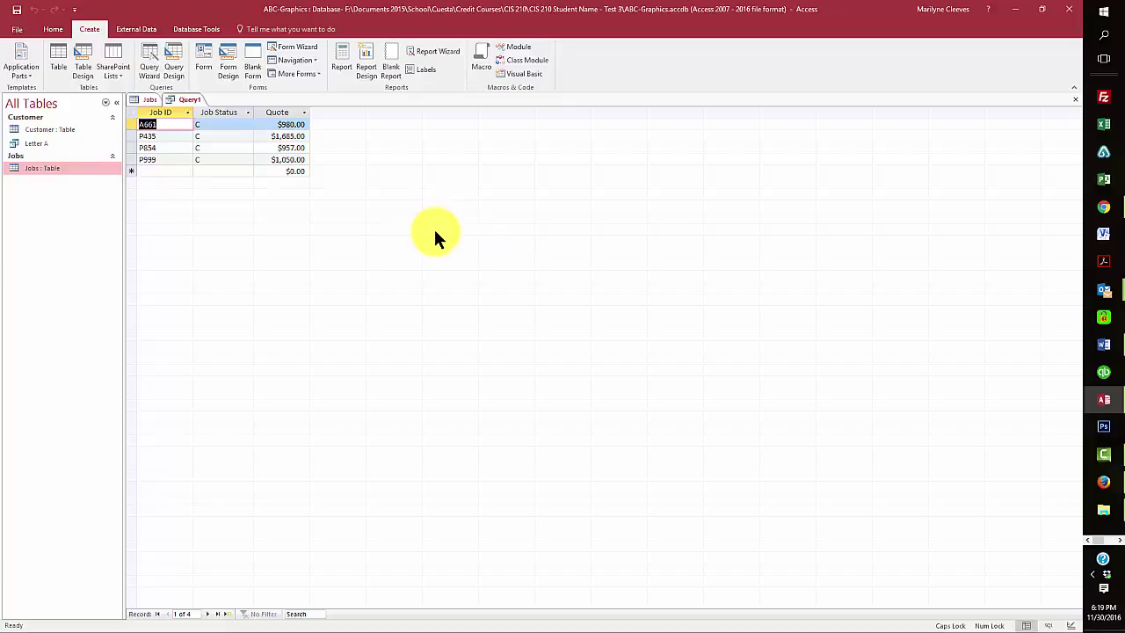
pyautogui.rightClick(174, 96)
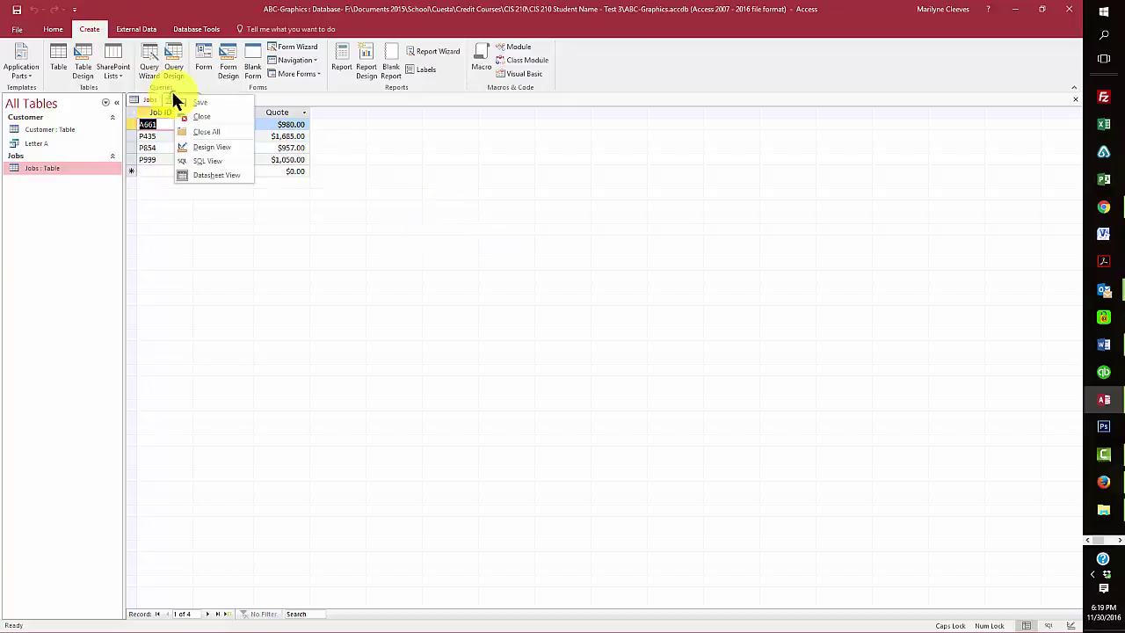
pyautogui.click(189, 102)
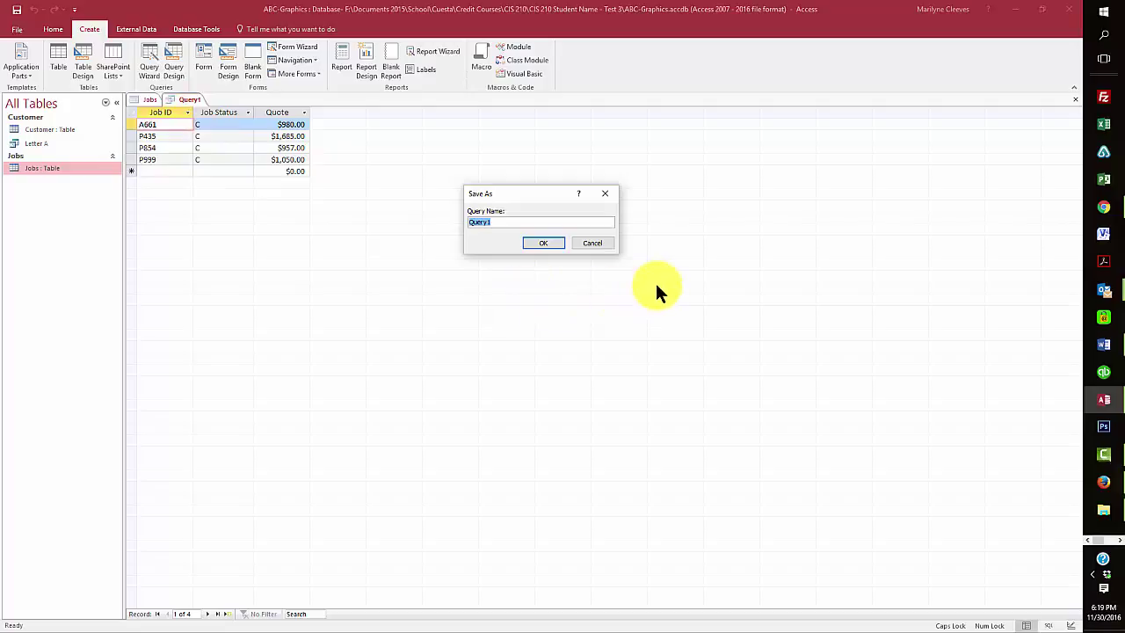
pyautogui.write('sTEP nUMBER 04')
pyautogui.moveTo(549, 221); pyautogui.dragTo(321, 202)
pyautogui.write('Ste')
pyautogui.click(553, 241)
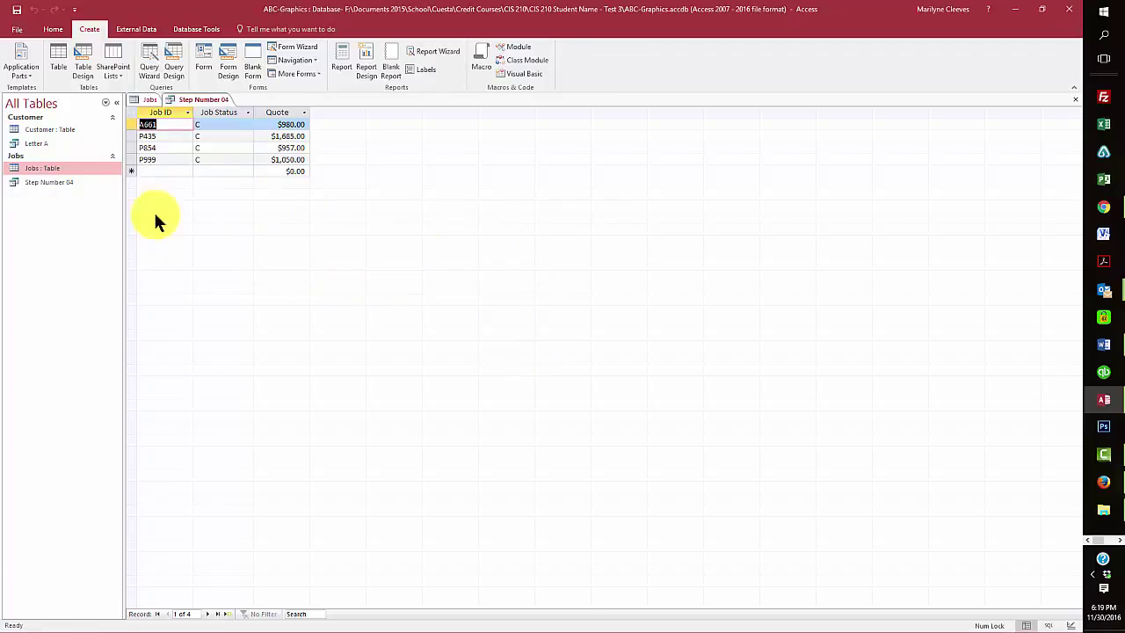
# Create a new query in Design View based on the Jobs table.
pyautogui.click(171, 60)
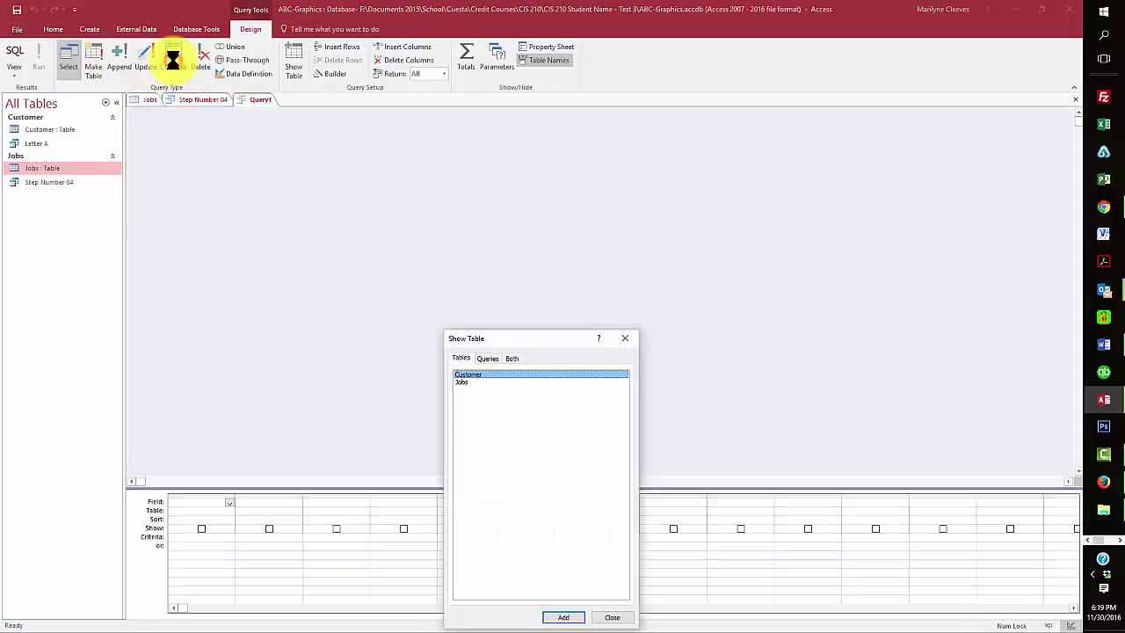
pyautogui.click(470, 384)
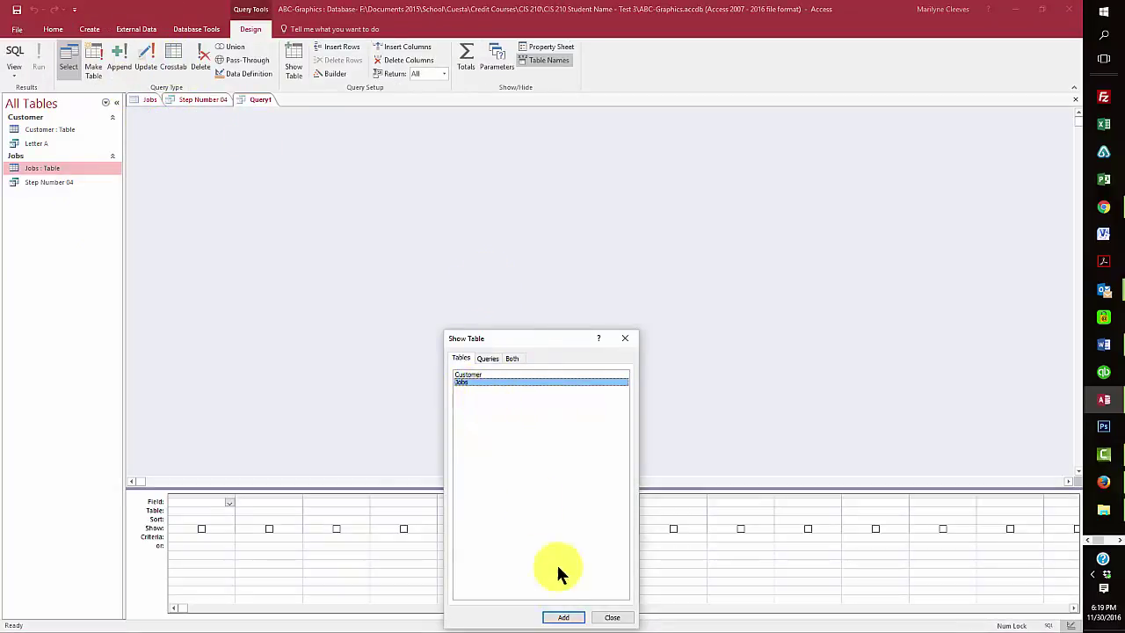
pyautogui.click(563, 617)
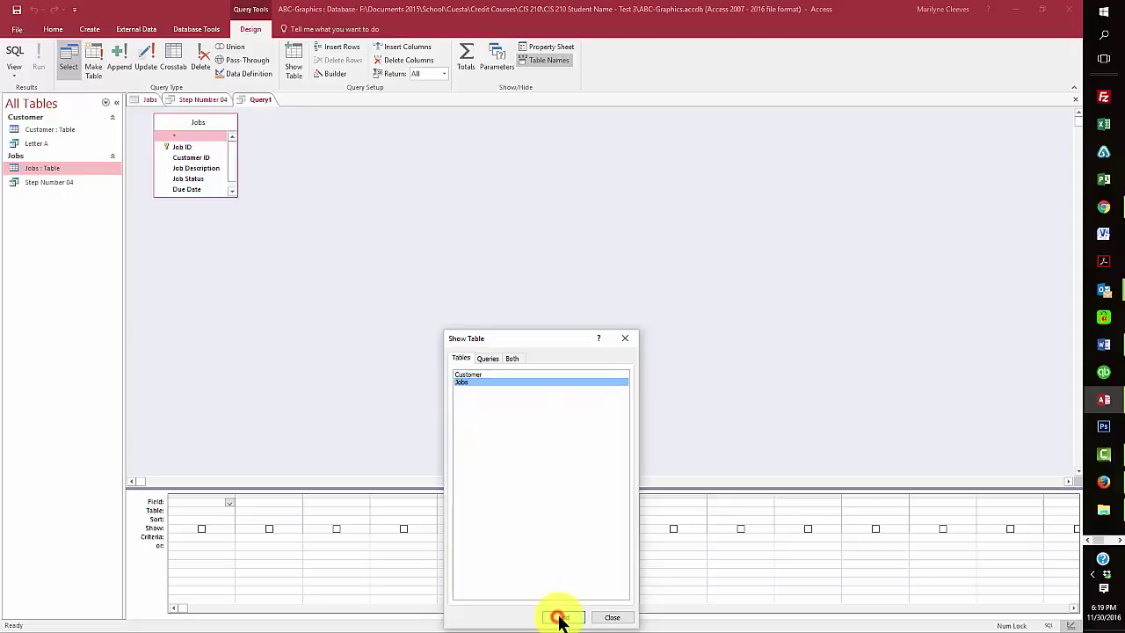
pyautogui.click(617, 618)
# Switch to the Word exam document and read the fields, criteria, sort order and query name required by Step 5.
pyautogui.click(1104, 343)
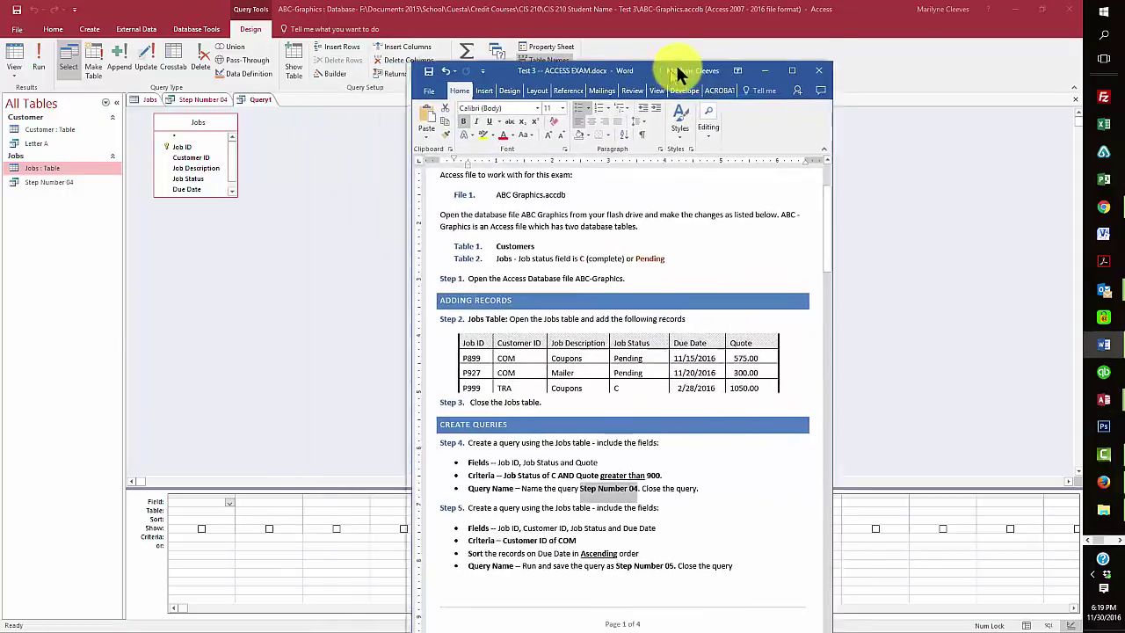
pyautogui.moveTo(678, 74); pyautogui.dragTo(664, 45)
pyautogui.scroll(-3, 656, 465)
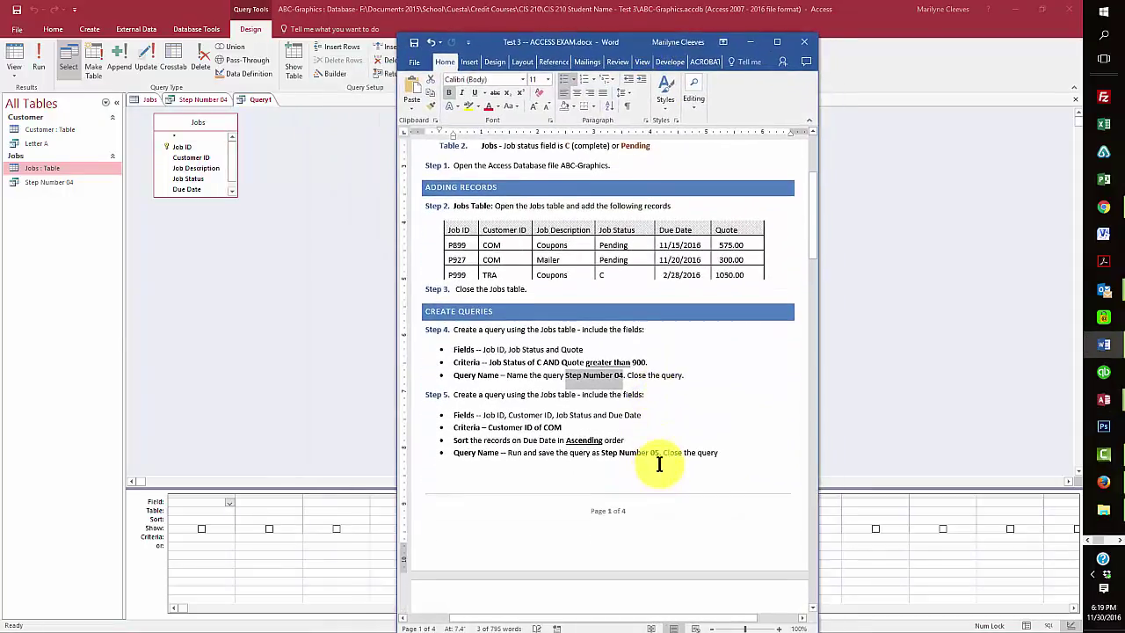
pyautogui.scroll(-4, 659, 465)
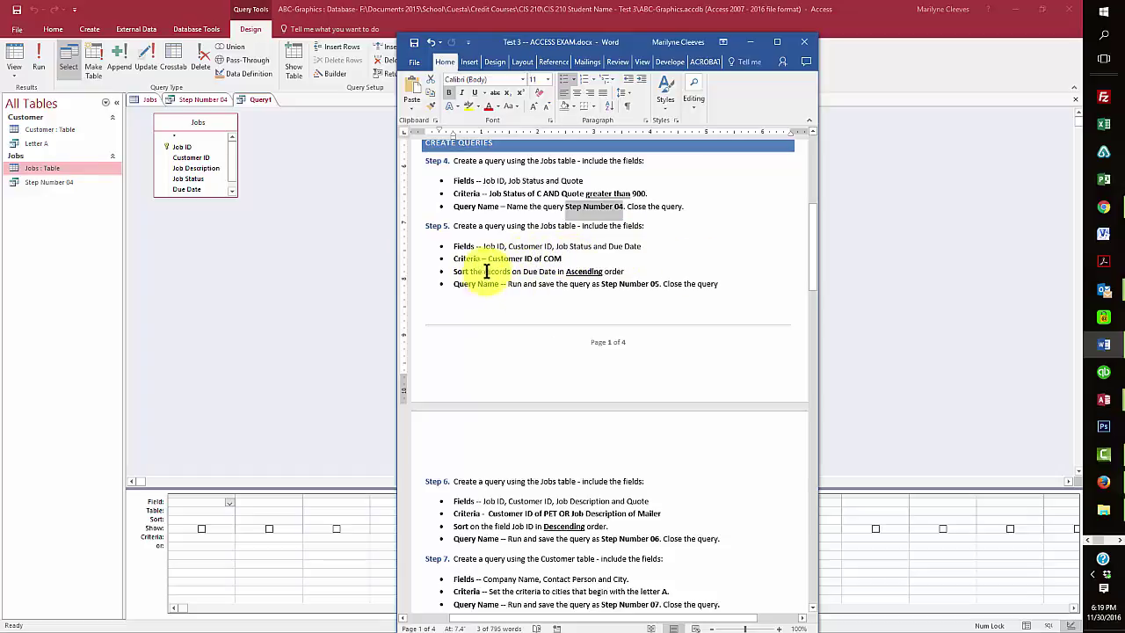
pyautogui.moveTo(532, 271); pyautogui.dragTo(658, 284)
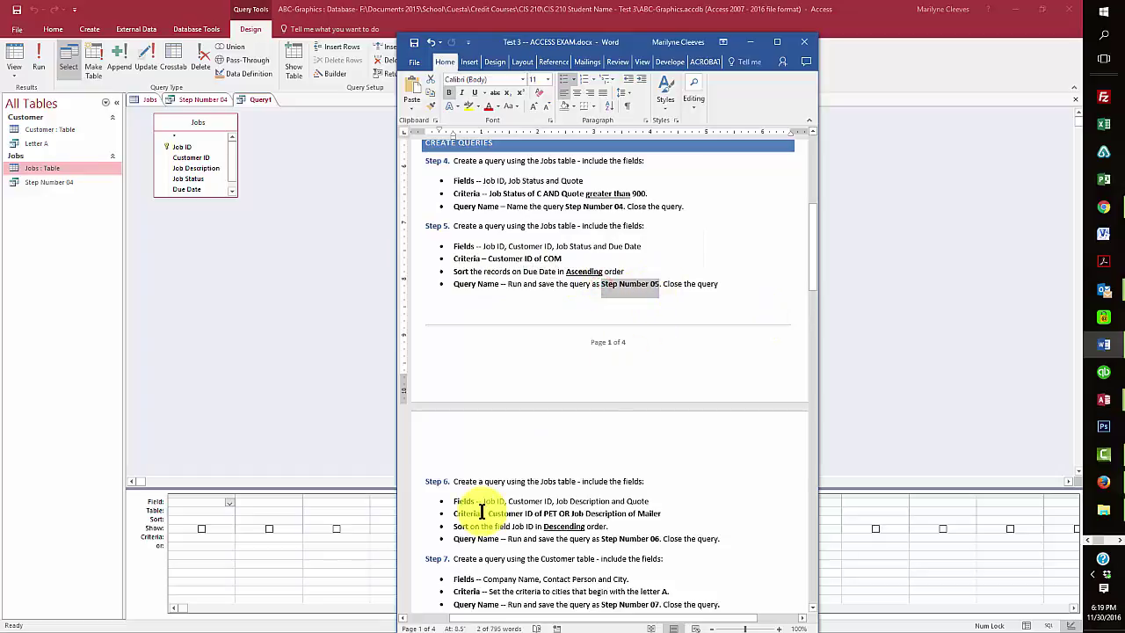
pyautogui.moveTo(557, 41); pyautogui.dragTo(547, 38)
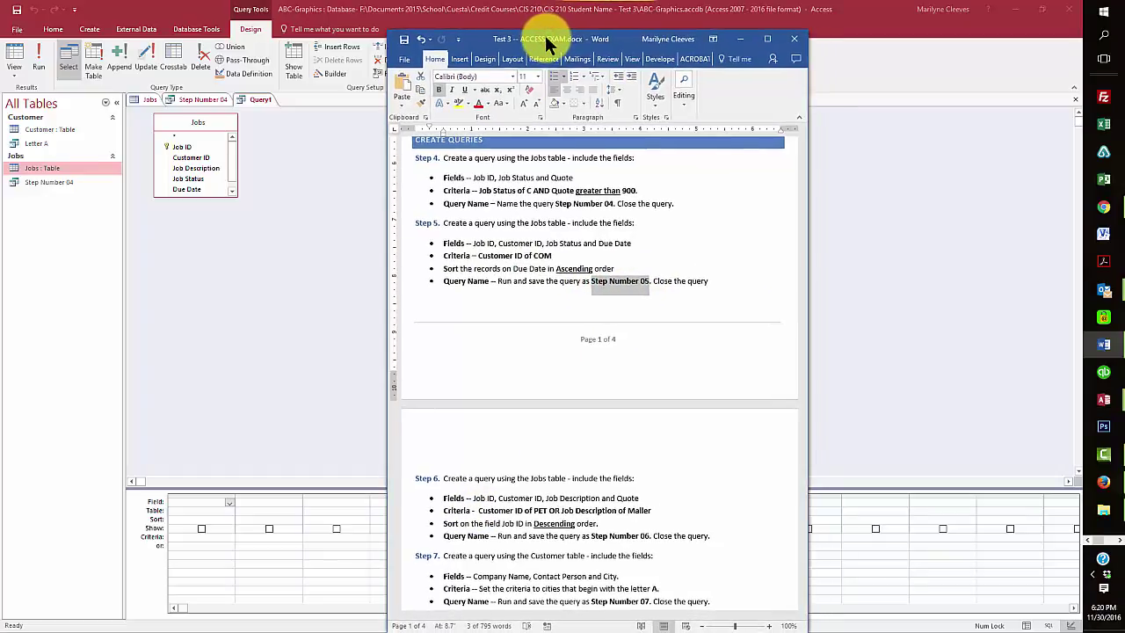
pyautogui.moveTo(546, 39); pyautogui.dragTo(0, 26)
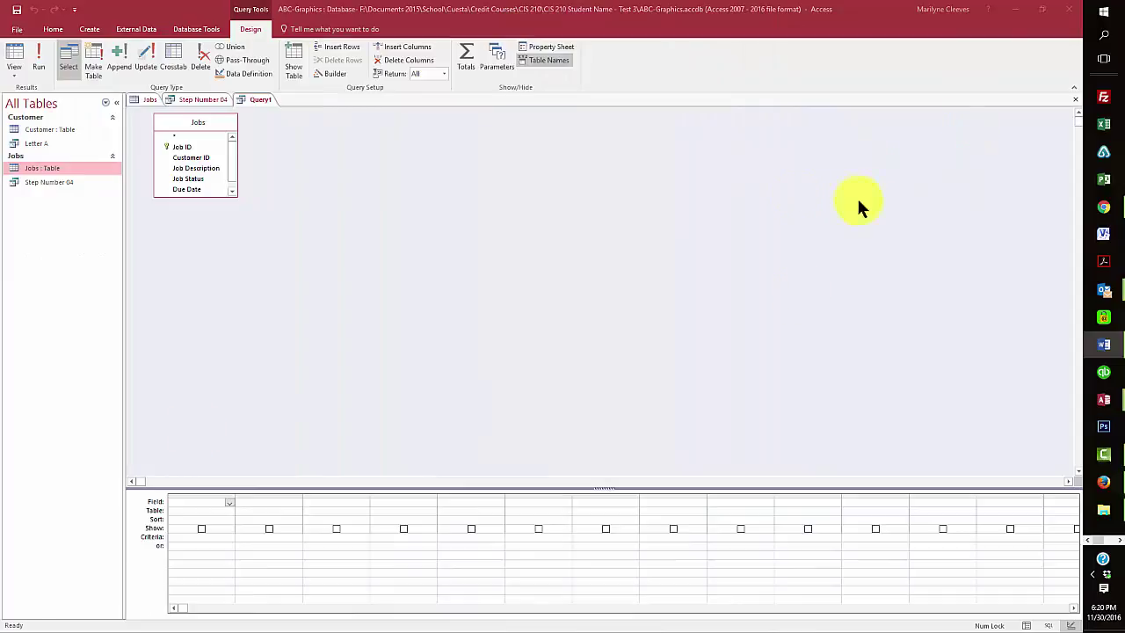
# Add the Job ID, Customer ID, Job Status and Due Date fields from the Jobs table to the query design grid.
pyautogui.doubleClick(189, 147)
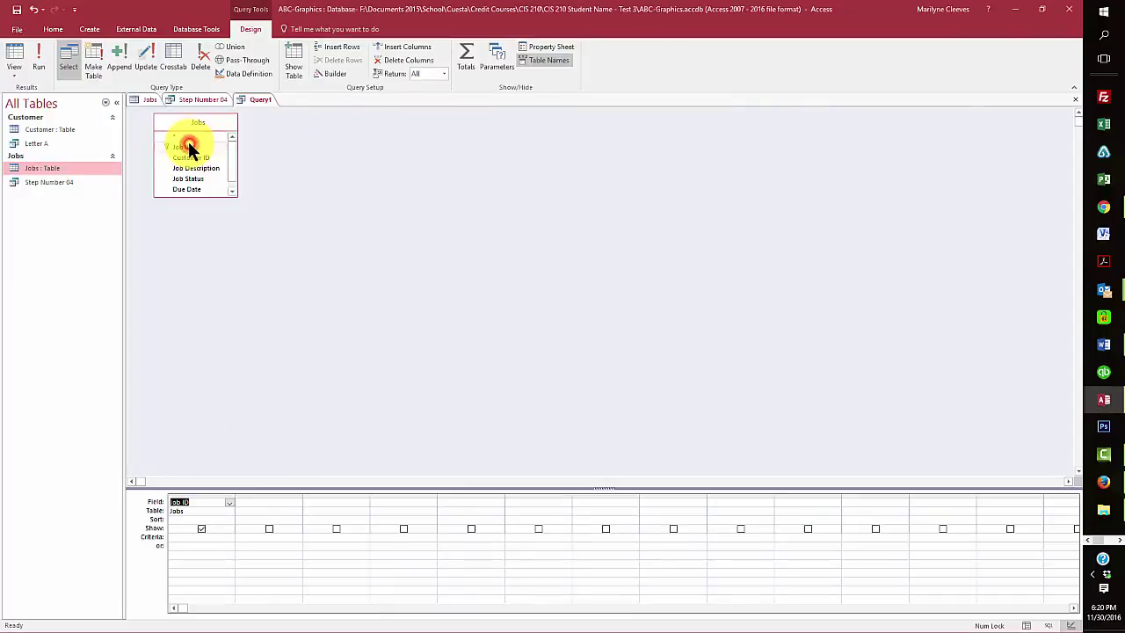
pyautogui.doubleClick(205, 158)
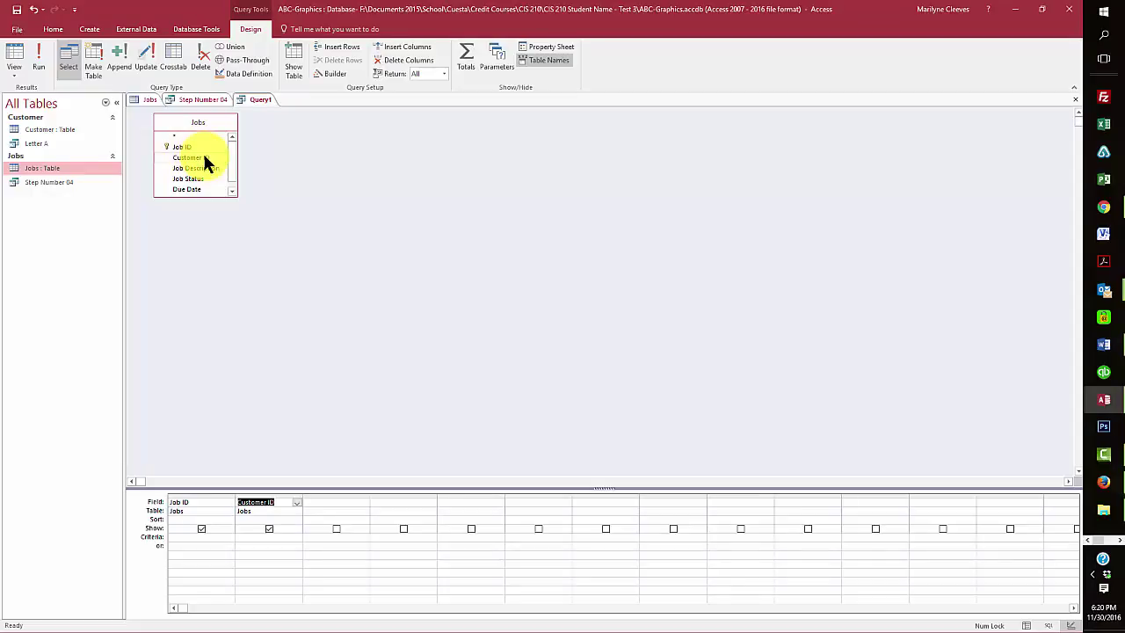
pyautogui.doubleClick(189, 178)
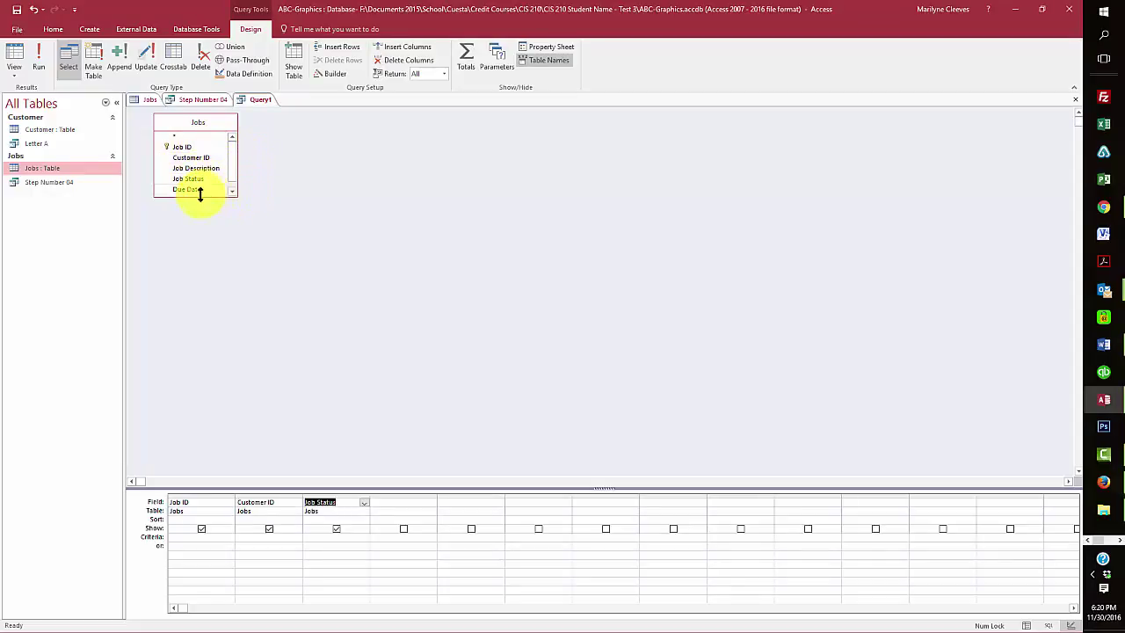
pyautogui.doubleClick(194, 189)
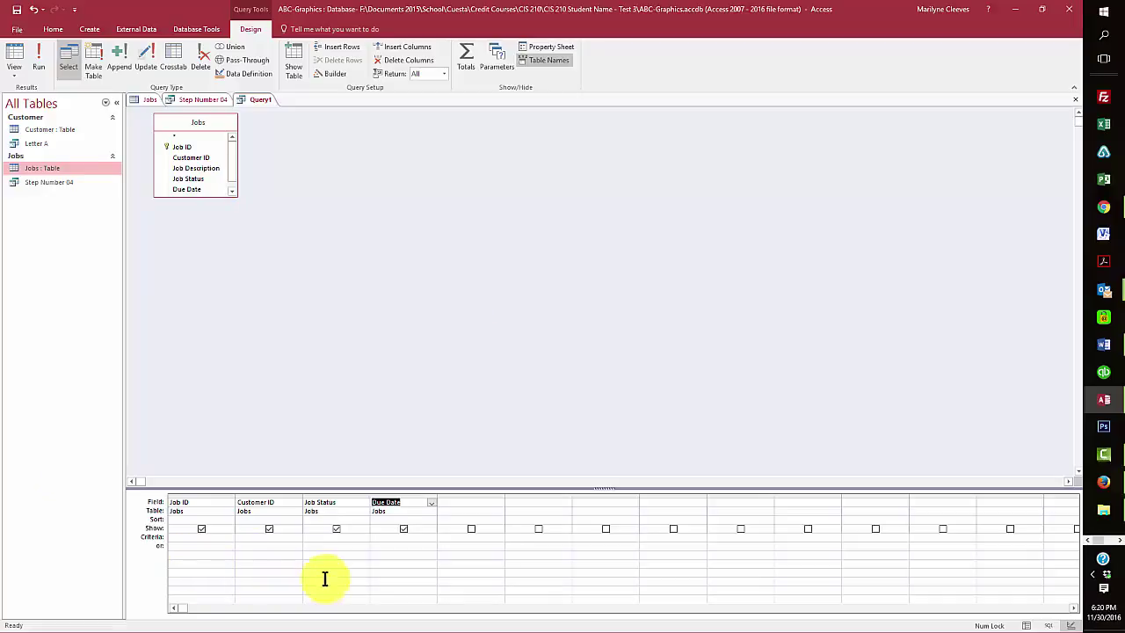
# Set the Customer ID criteria to COM and sort the Due Date field in ascending order.
pyautogui.click(250, 536)
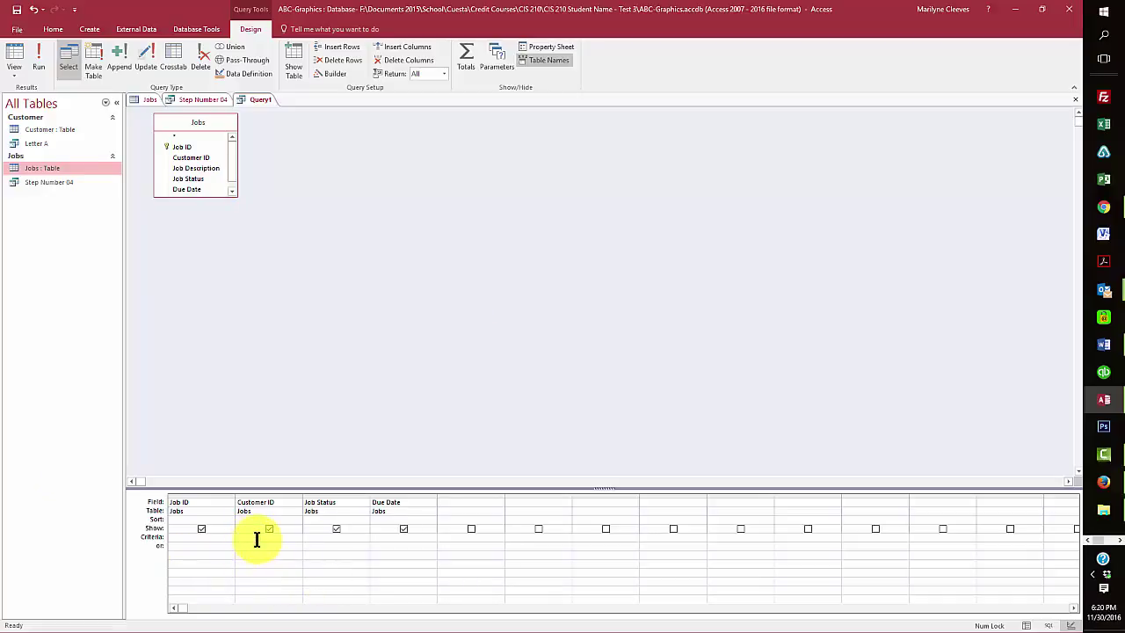
pyautogui.write('COM')
pyautogui.click(397, 282)
pyautogui.click(385, 519)
pyautogui.click(431, 521)
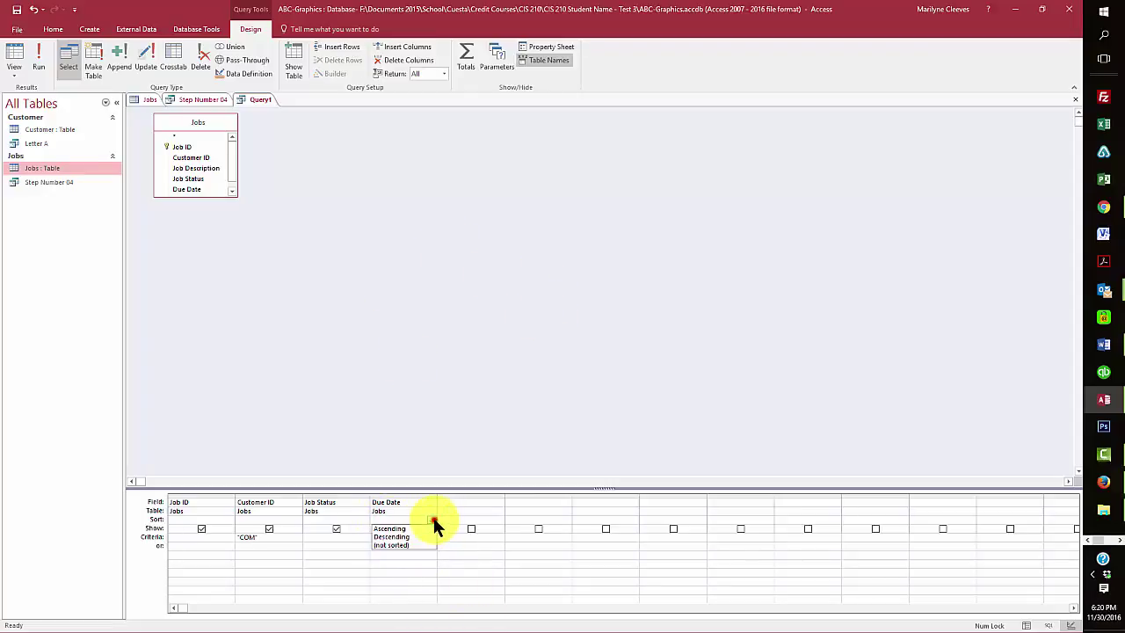
pyautogui.click(420, 528)
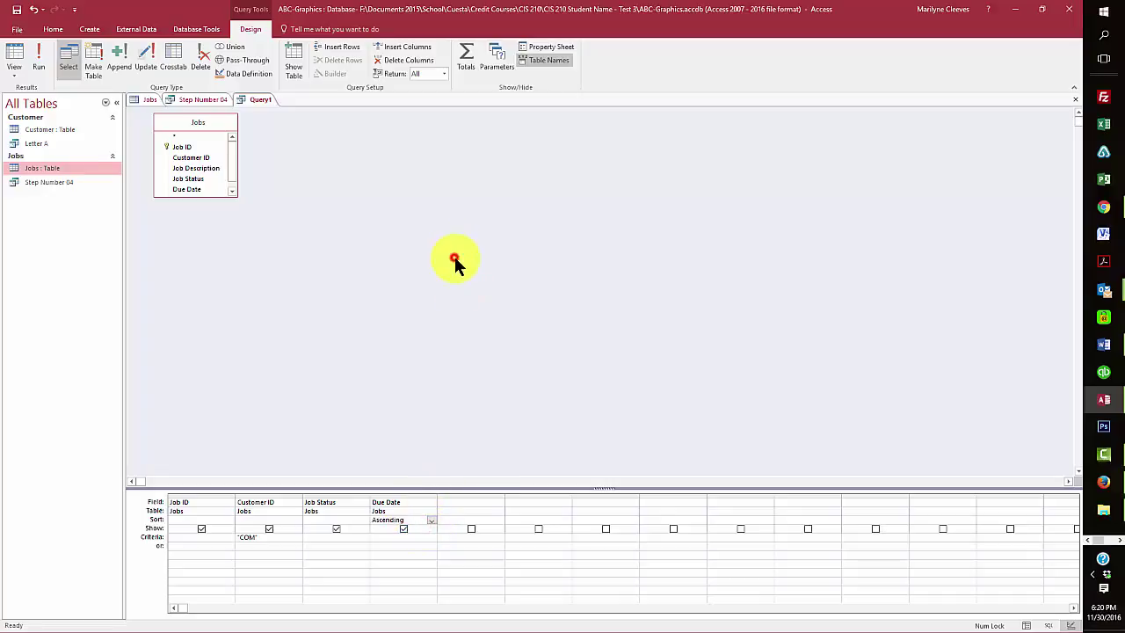
# Run the query and save it as Step Number 05.
pyautogui.click(41, 59)
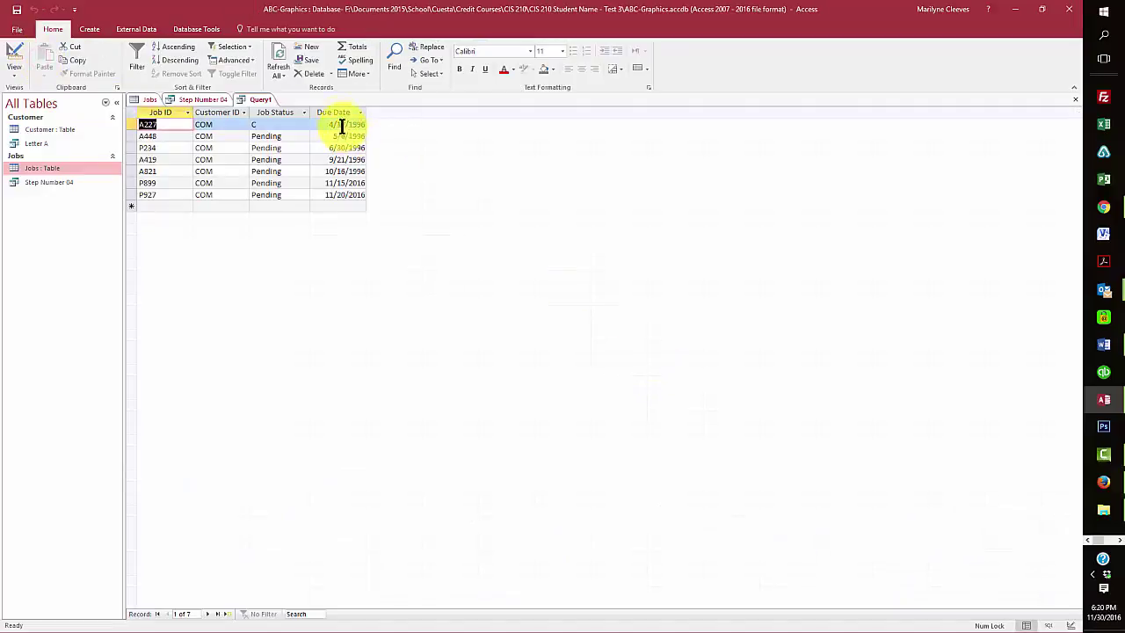
pyautogui.rightClick(253, 101)
pyautogui.click(263, 117)
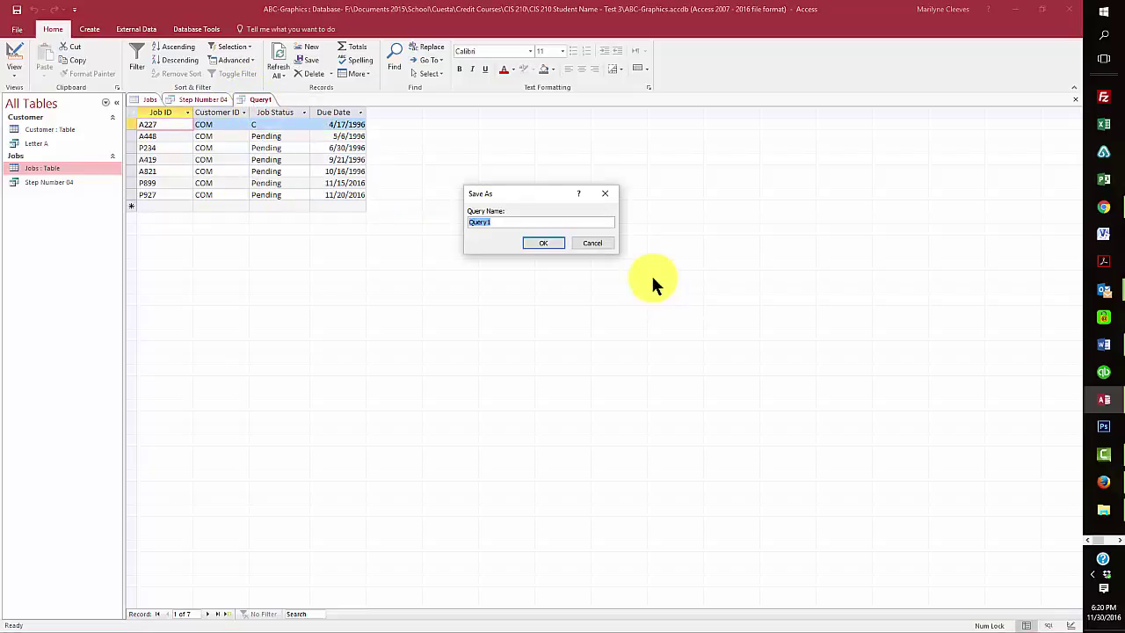
pyautogui.write('Step Number 05')
pyautogui.click(541, 241)
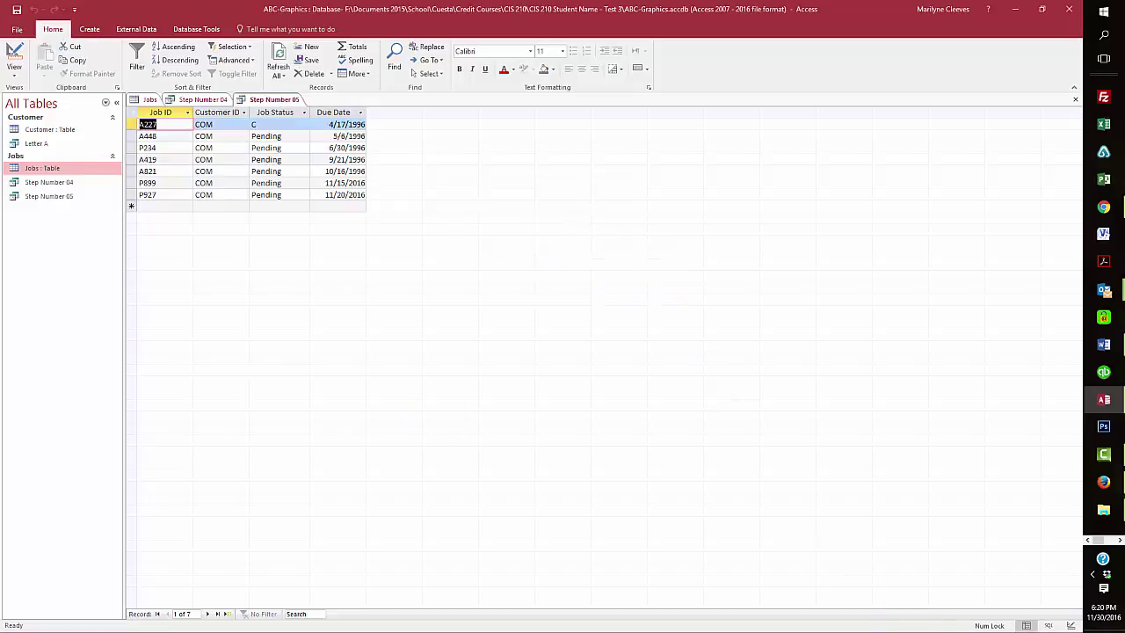
# Return to the Word exam document and remove bold from "OR Job Description" and "Customer ID of" in the Step 6 criteria line.
pyautogui.moveTo(0, 16); pyautogui.dragTo(457, 16)
pyautogui.scroll(-7, 573, 448)
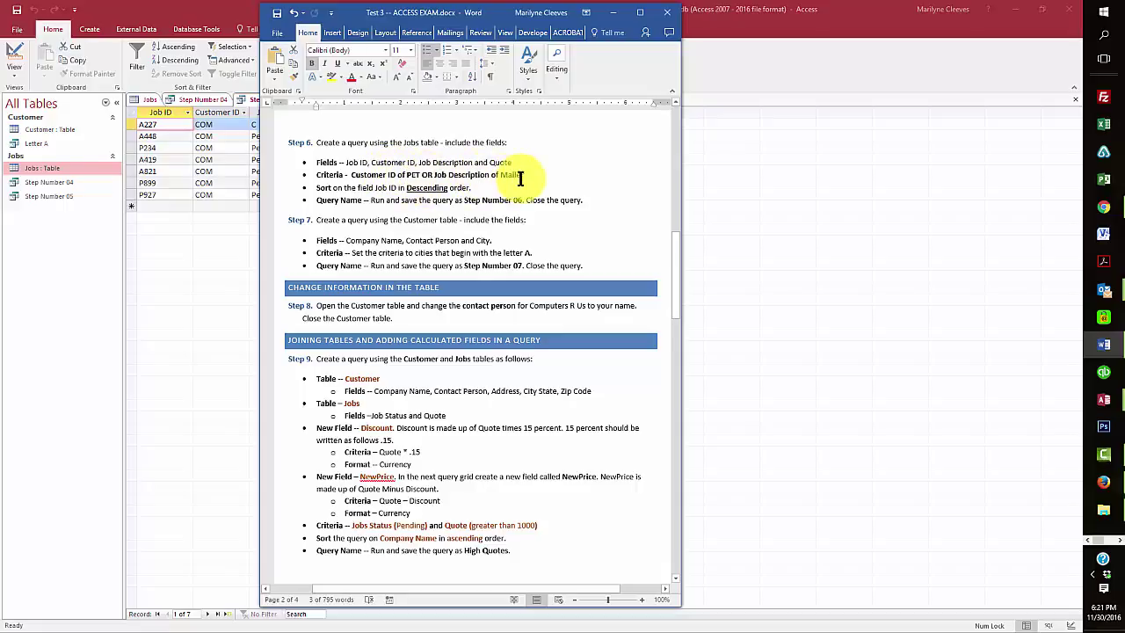
pyautogui.moveTo(422, 175); pyautogui.dragTo(488, 175)
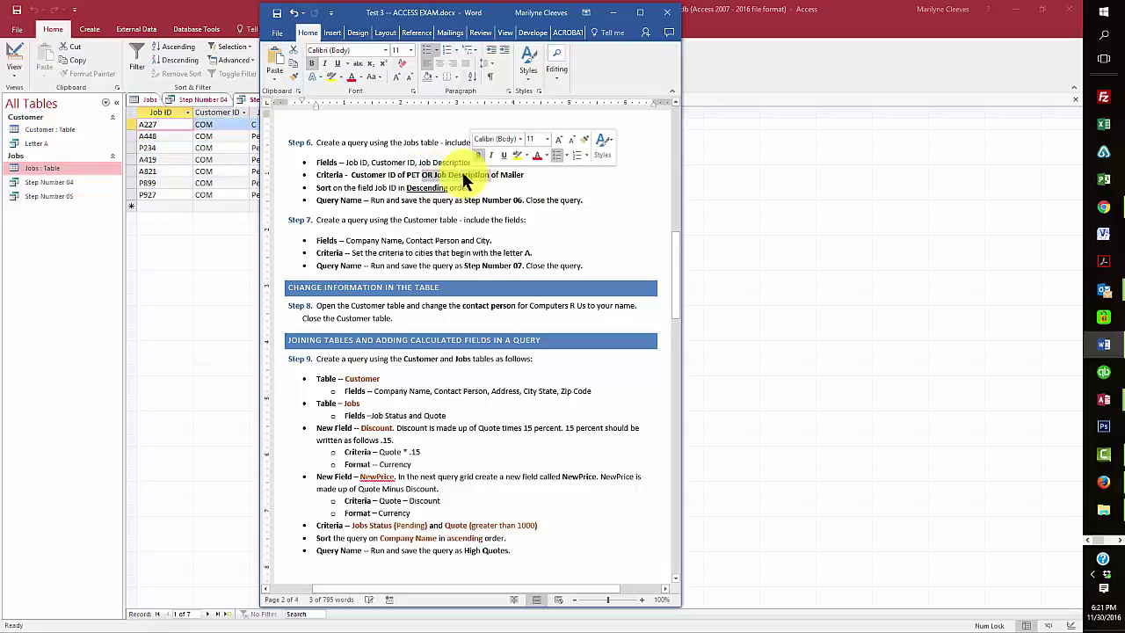
pyautogui.click(311, 63)
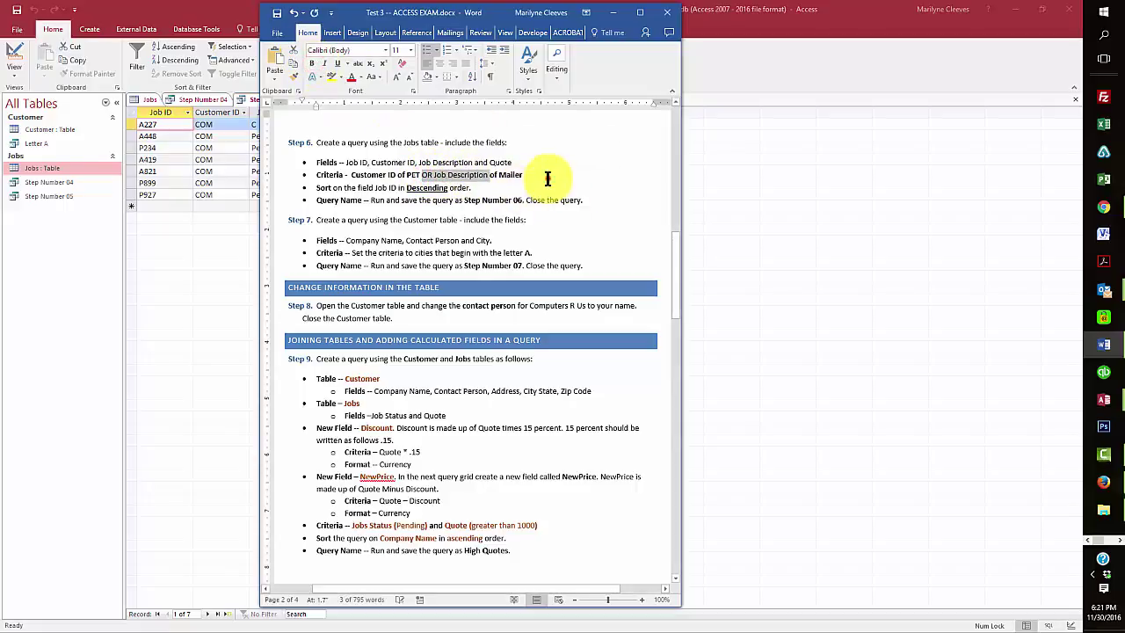
pyautogui.click(547, 176)
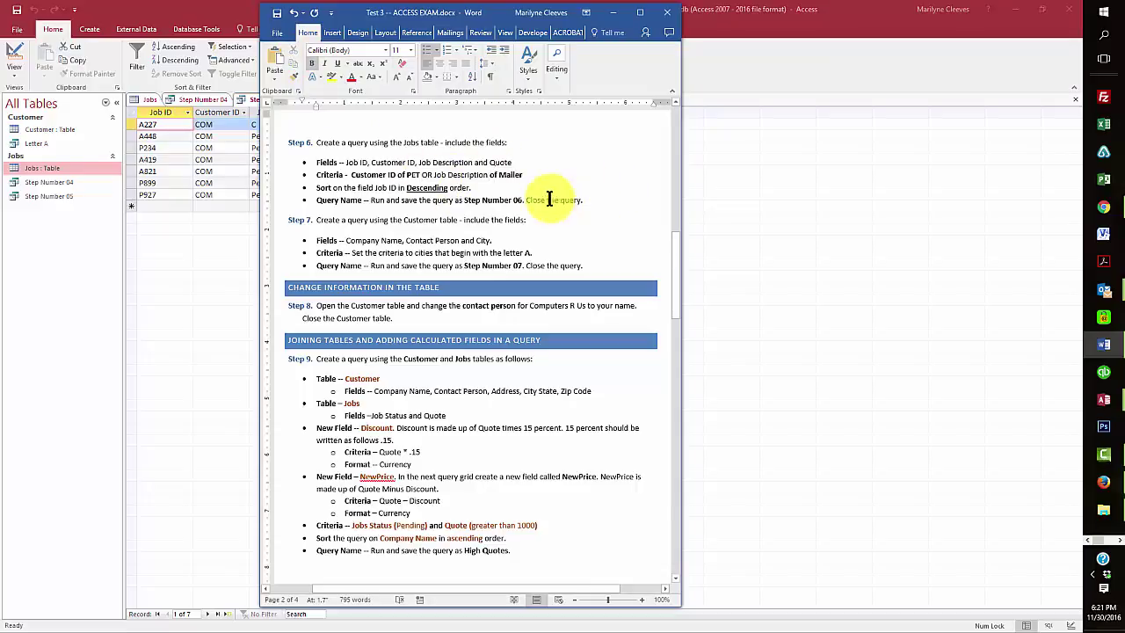
pyautogui.moveTo(349, 174); pyautogui.dragTo(400, 174)
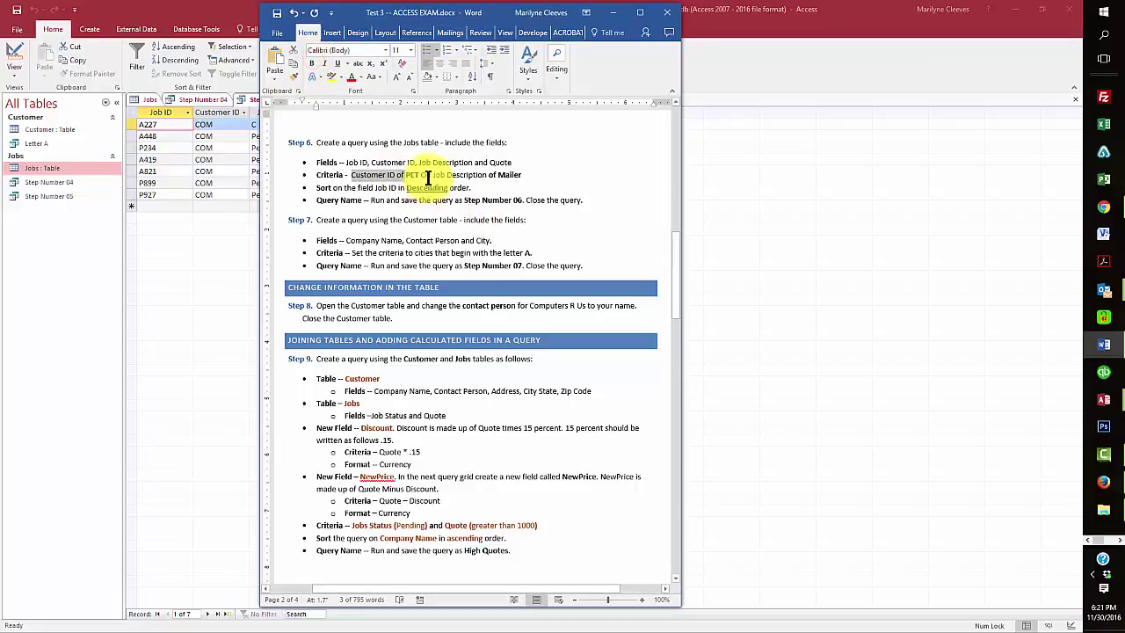
pyautogui.click(546, 174)
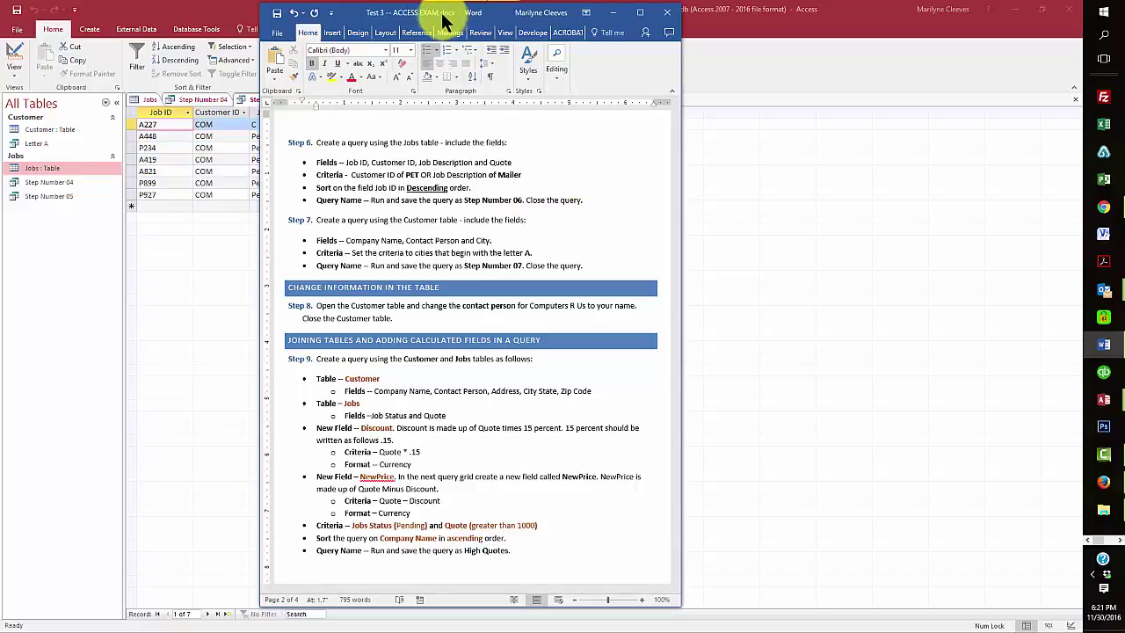
# Return to the Access database and start a new query design based on the Jobs table.
pyautogui.moveTo(440, 17); pyautogui.dragTo(0, 19)
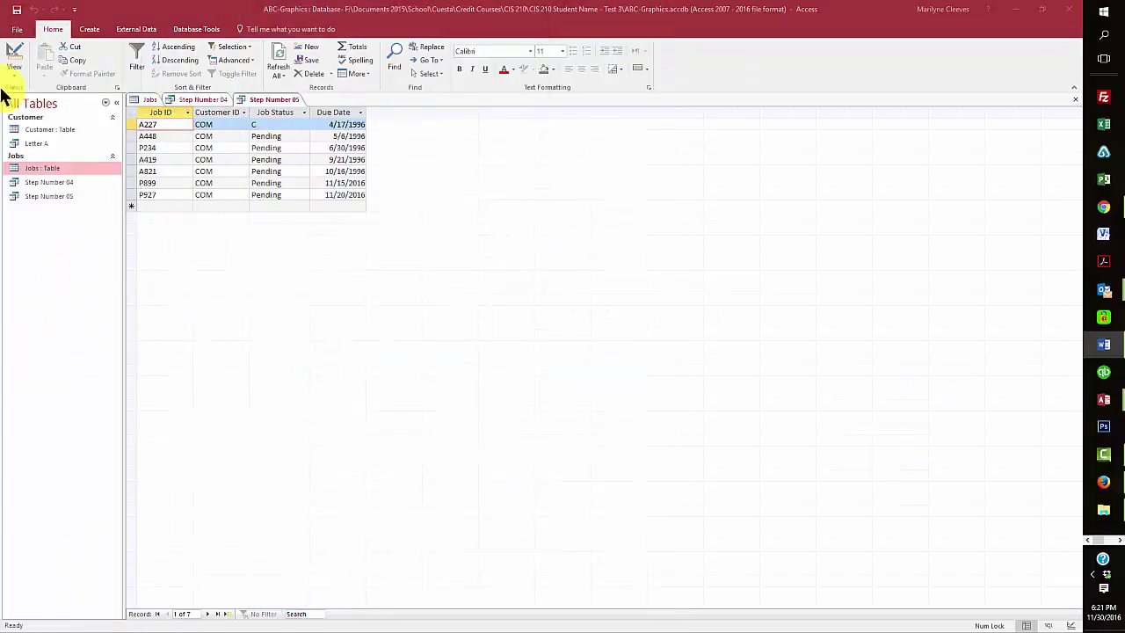
pyautogui.click(83, 28)
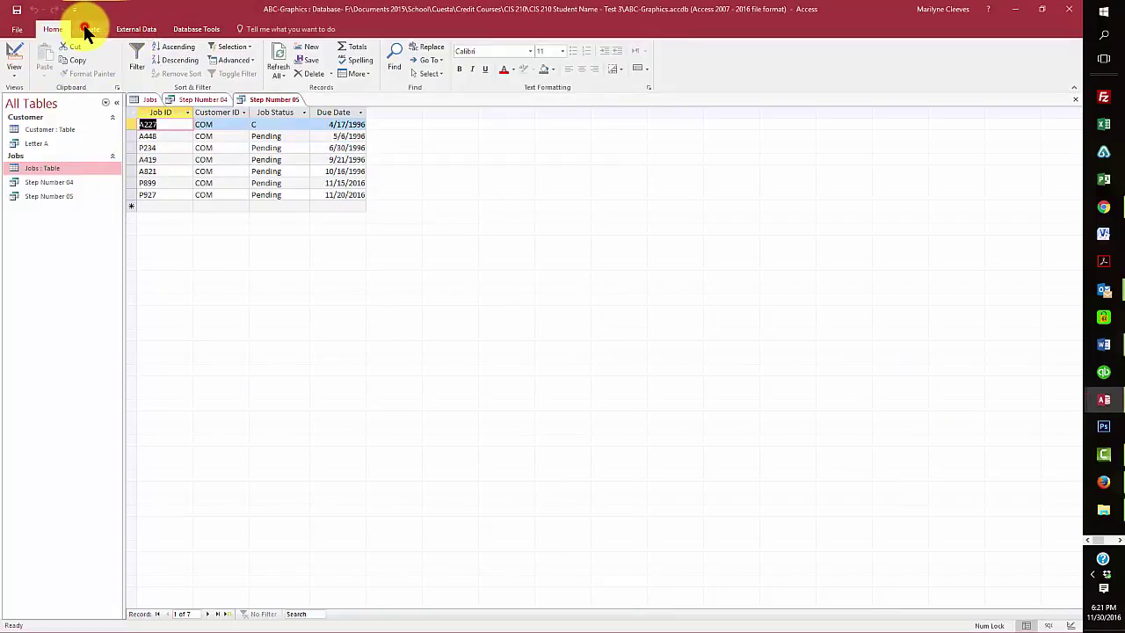
pyautogui.click(85, 31)
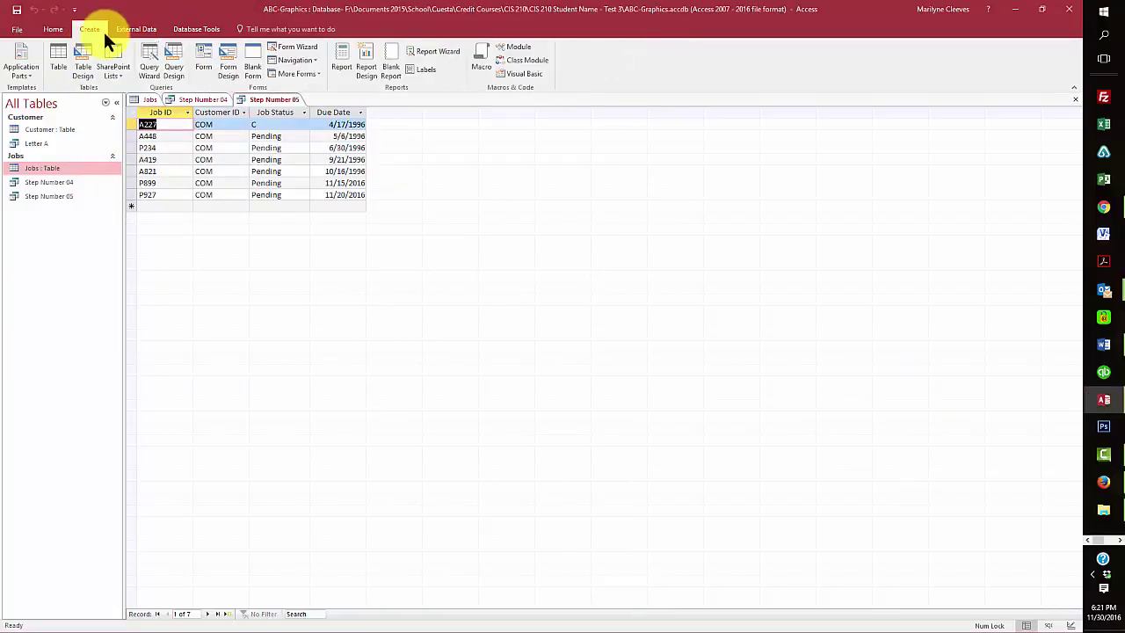
pyautogui.click(174, 70)
pyautogui.click(465, 382)
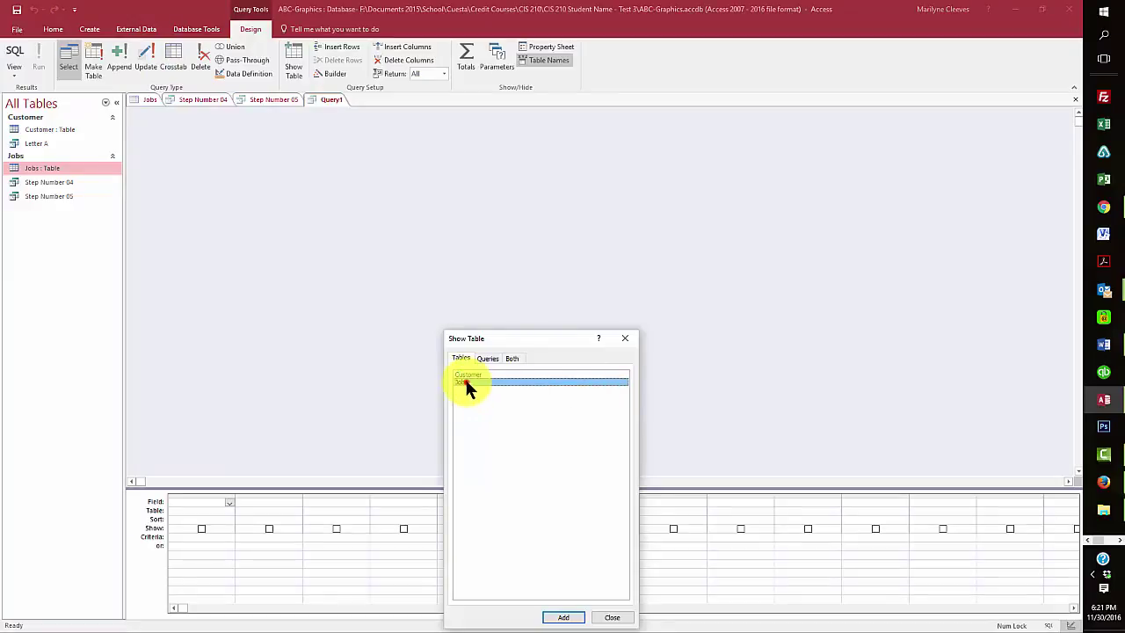
pyautogui.click(563, 618)
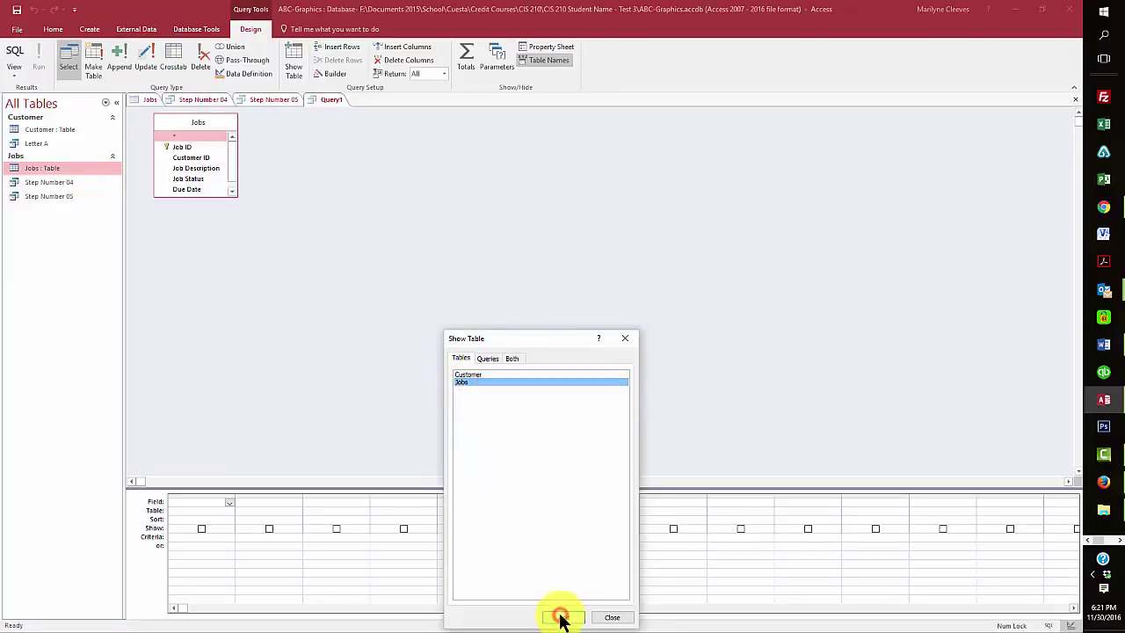
pyautogui.click(610, 618)
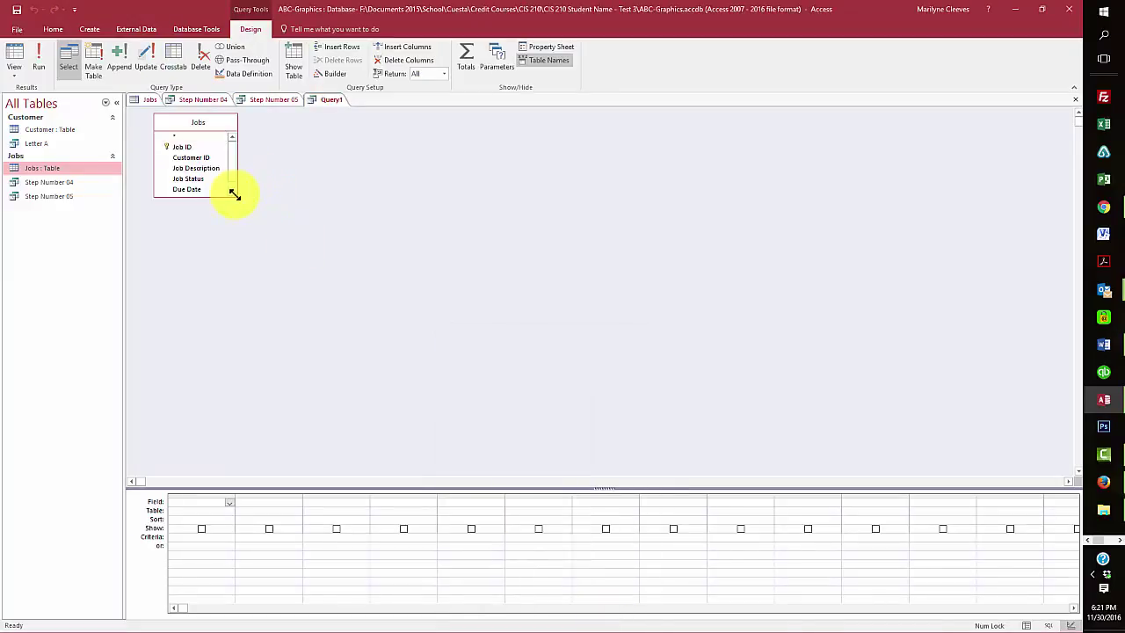
# Enlarge the Jobs field list and add Job ID, Customer ID, Job Description and Quote to the query grid.
pyautogui.moveTo(234, 195); pyautogui.dragTo(289, 224)
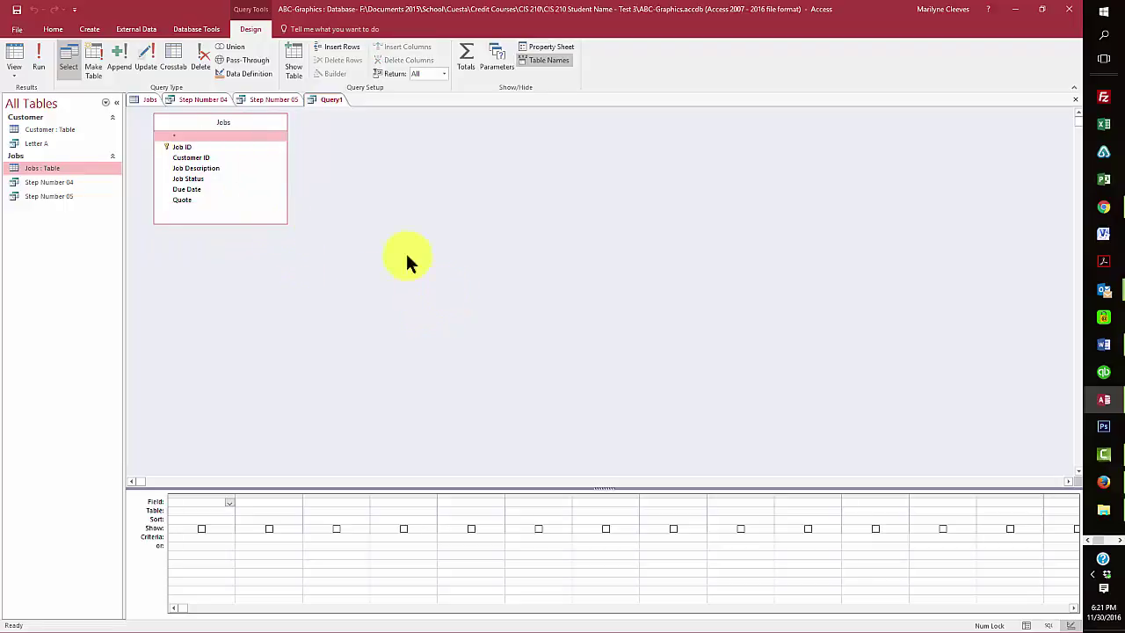
pyautogui.doubleClick(181, 148)
pyautogui.doubleClick(187, 158)
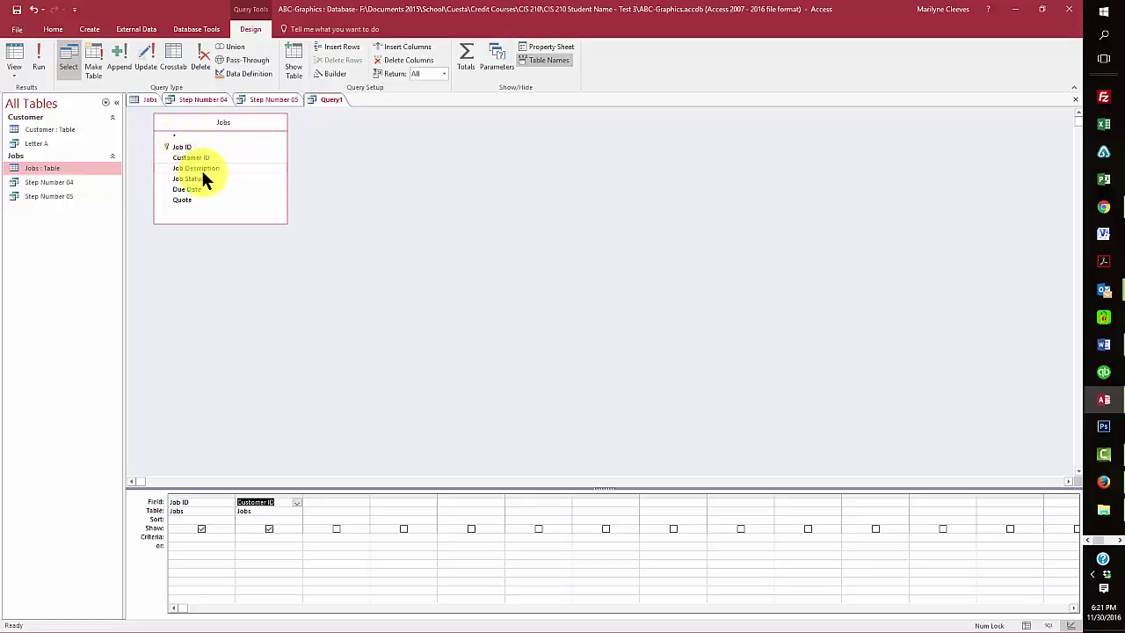
pyautogui.doubleClick(201, 169)
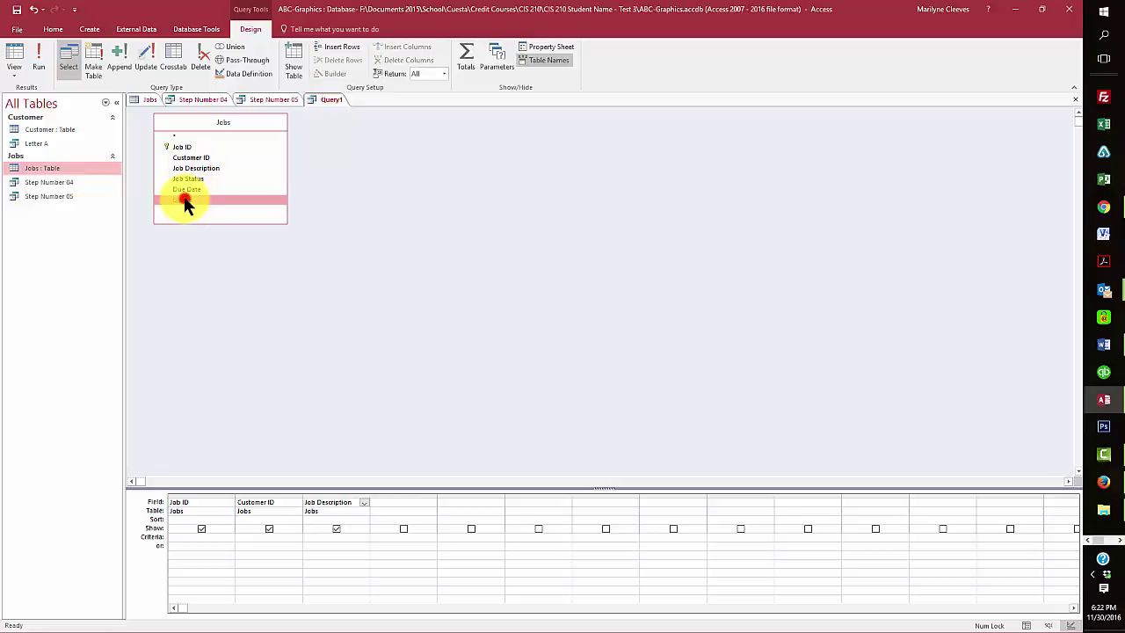
pyautogui.doubleClick(182, 200)
# Set the query criteria to Customer ID PET or Job Description Mailer, placing Mailer on the alternative criteria row.
pyautogui.click(250, 536)
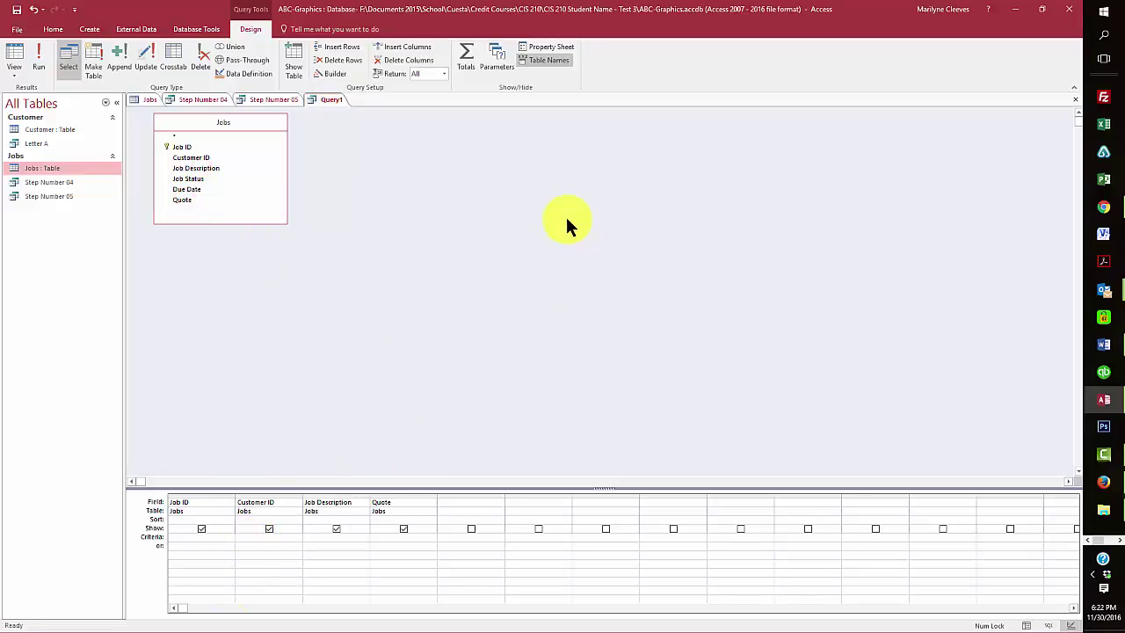
pyautogui.press('capslock')
pyautogui.write('mAI')
pyautogui.press('BackSpace')
pyautogui.press('capslock')
pyautogui.write('Mailer')
pyautogui.moveTo(324, 537); pyautogui.dragTo(304, 538)
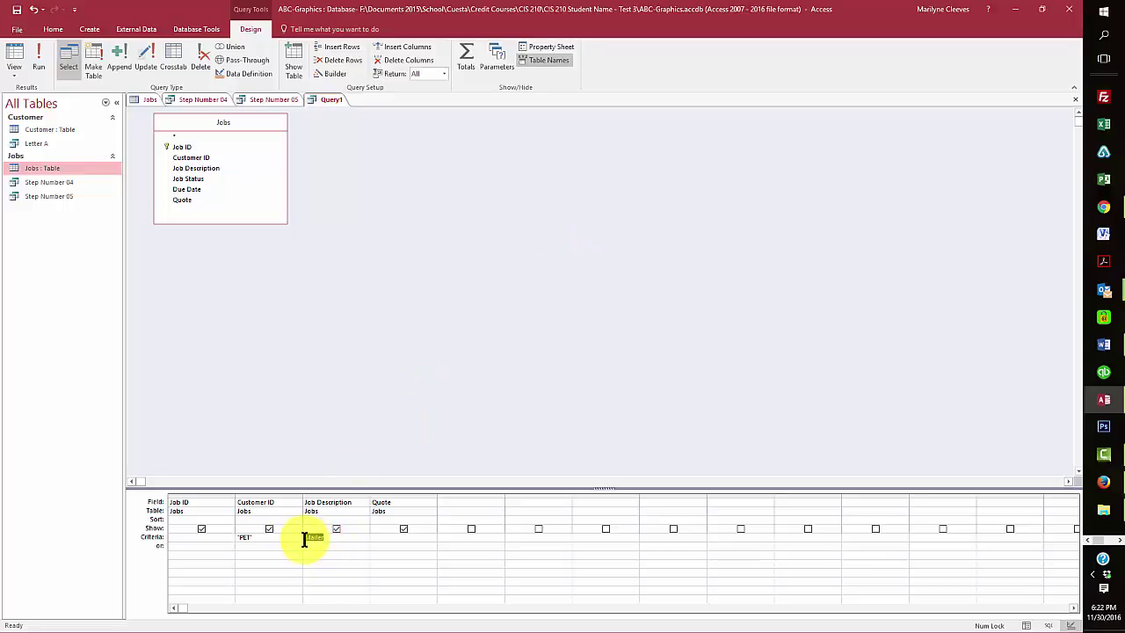
pyautogui.press('BackSpace')
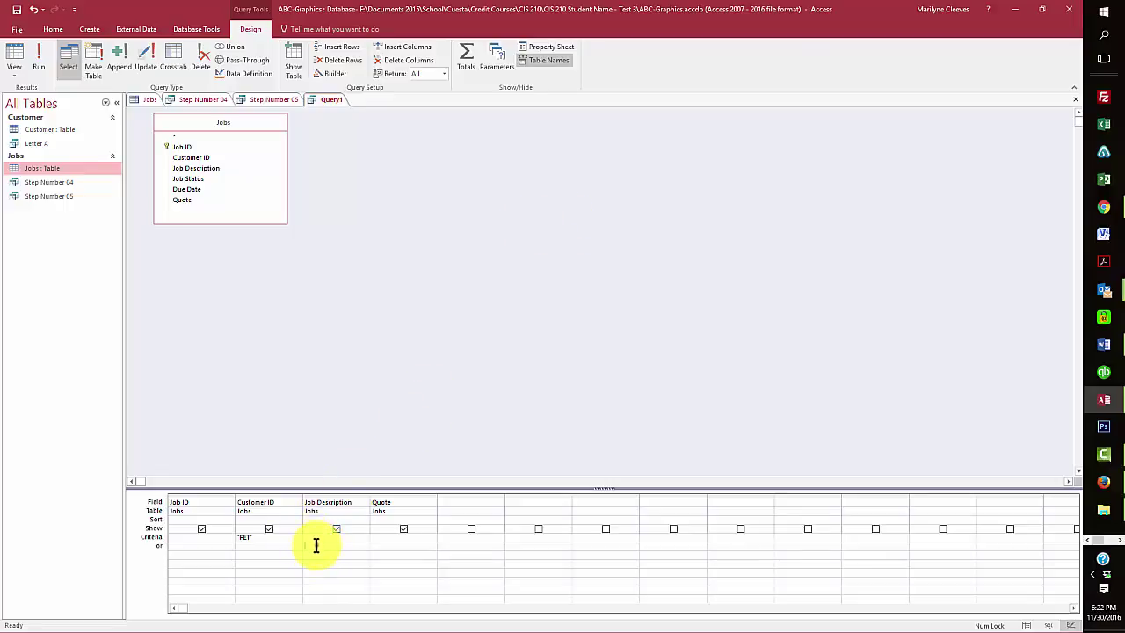
pyautogui.click(316, 546)
pyautogui.write('Mailer')
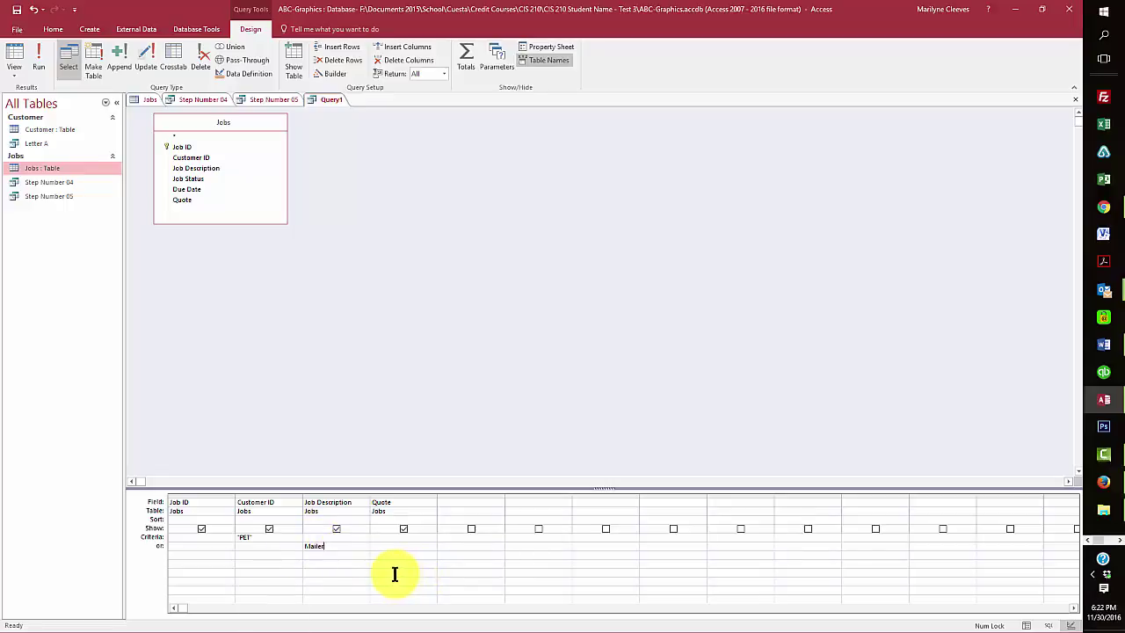
# Sort the query's Job ID field in descending order.
pyautogui.click(180, 518)
pyautogui.click(229, 521)
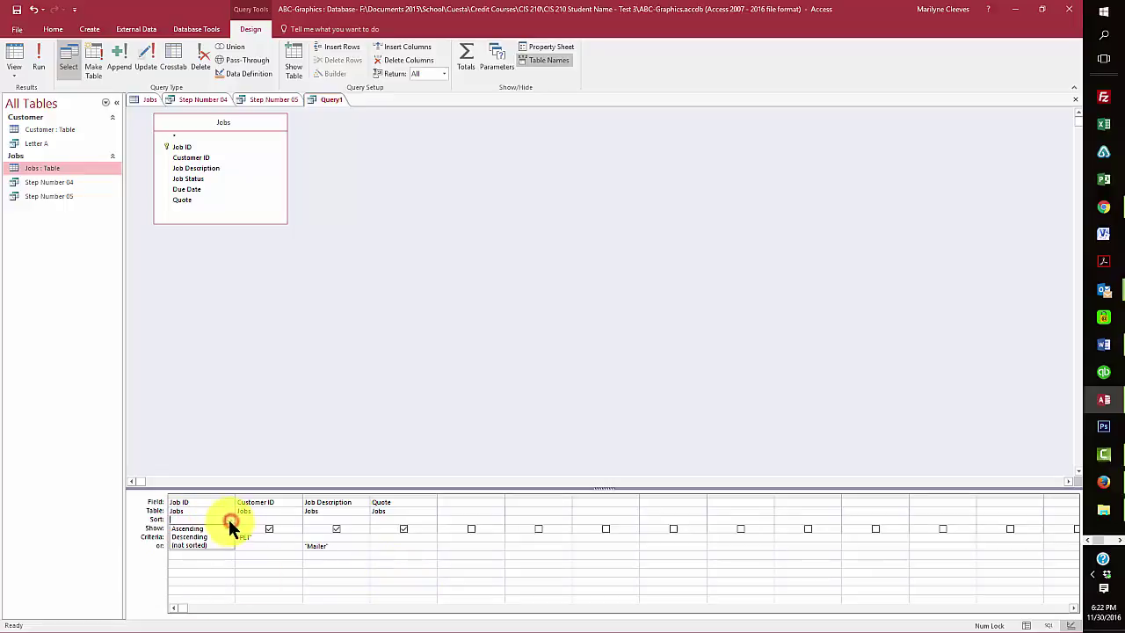
pyautogui.click(214, 532)
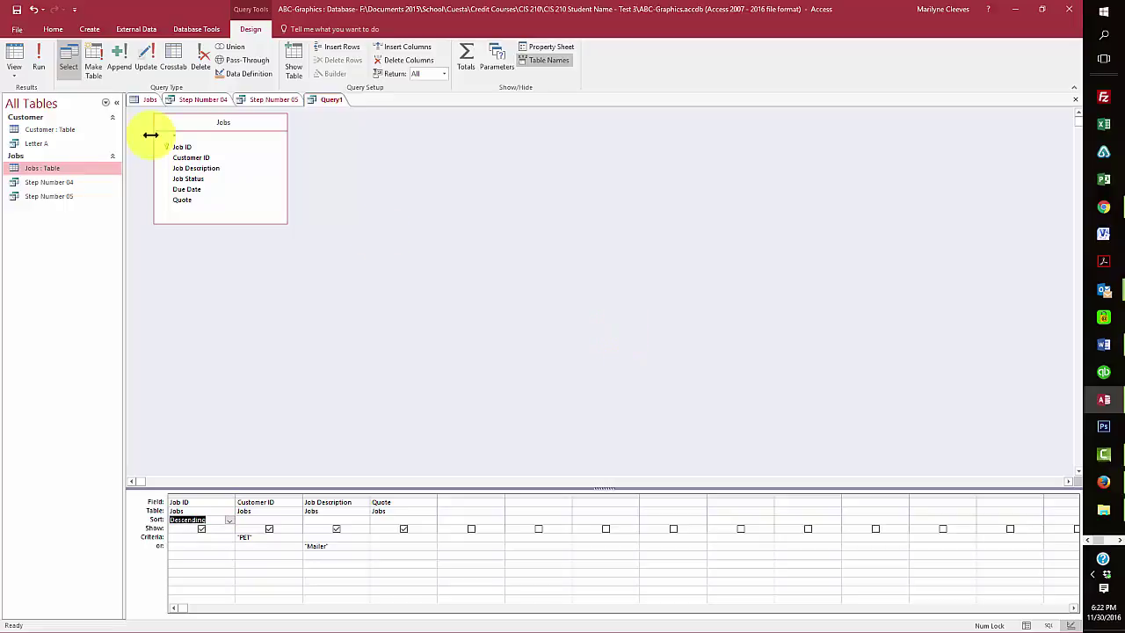
# Run the query and save it as Step Number 06.
pyautogui.click(38, 62)
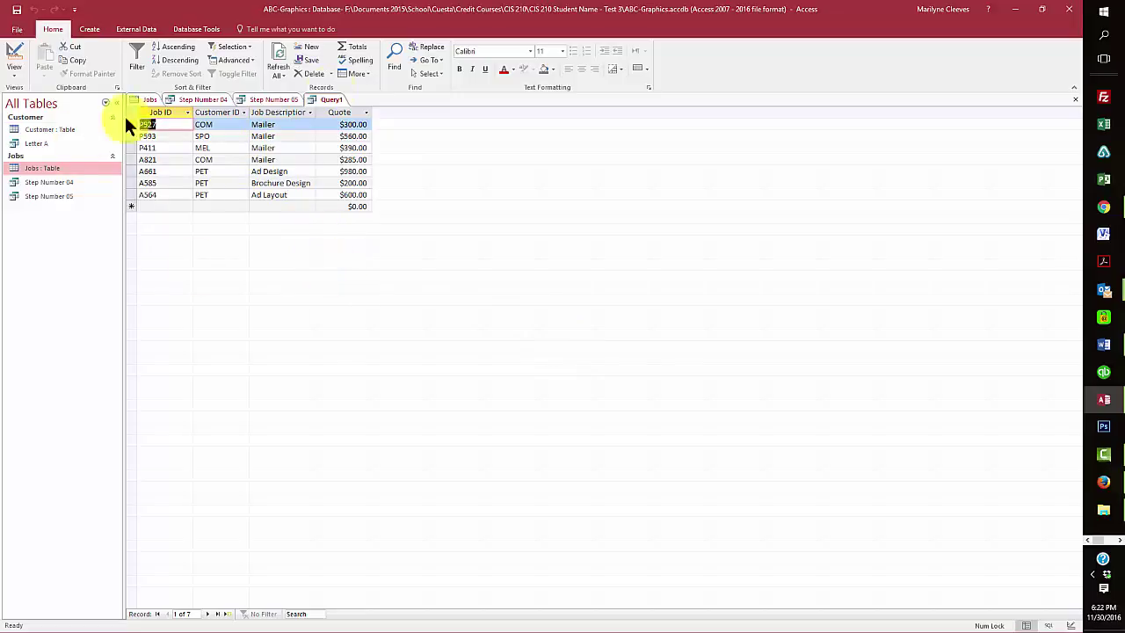
pyautogui.rightClick(328, 100)
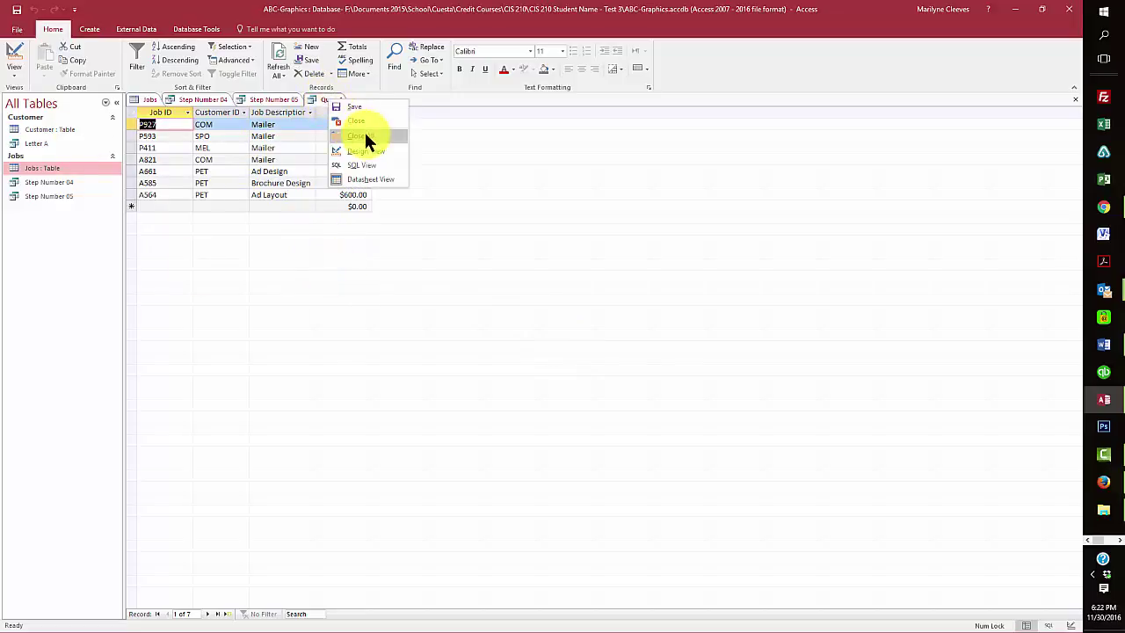
pyautogui.click(354, 107)
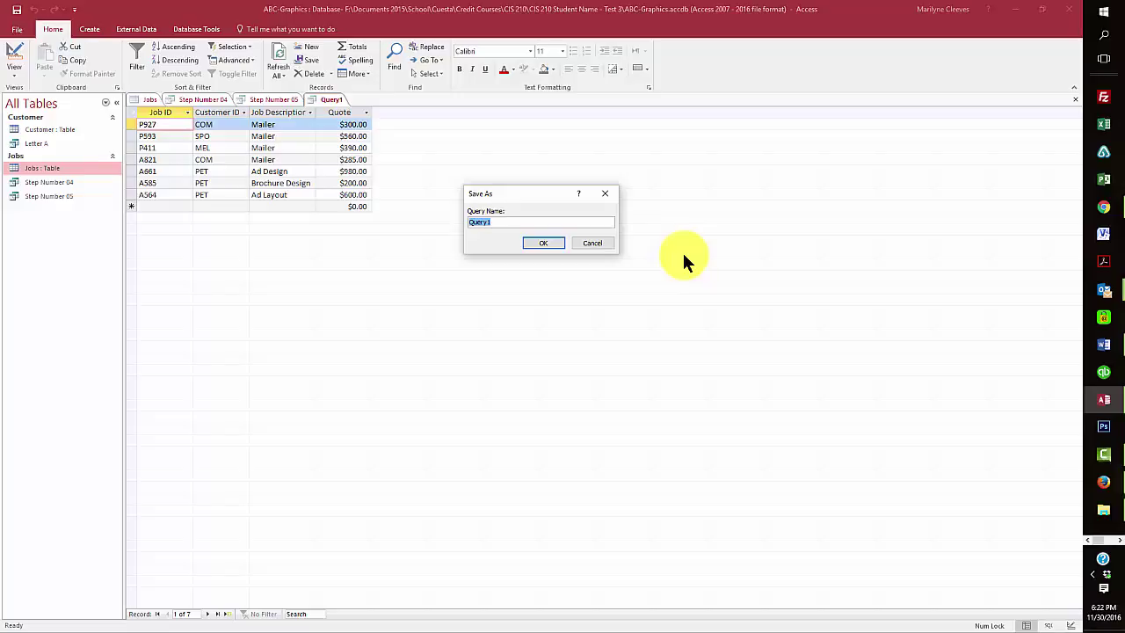
pyautogui.write('Step Number 06')
pyautogui.click(541, 243)
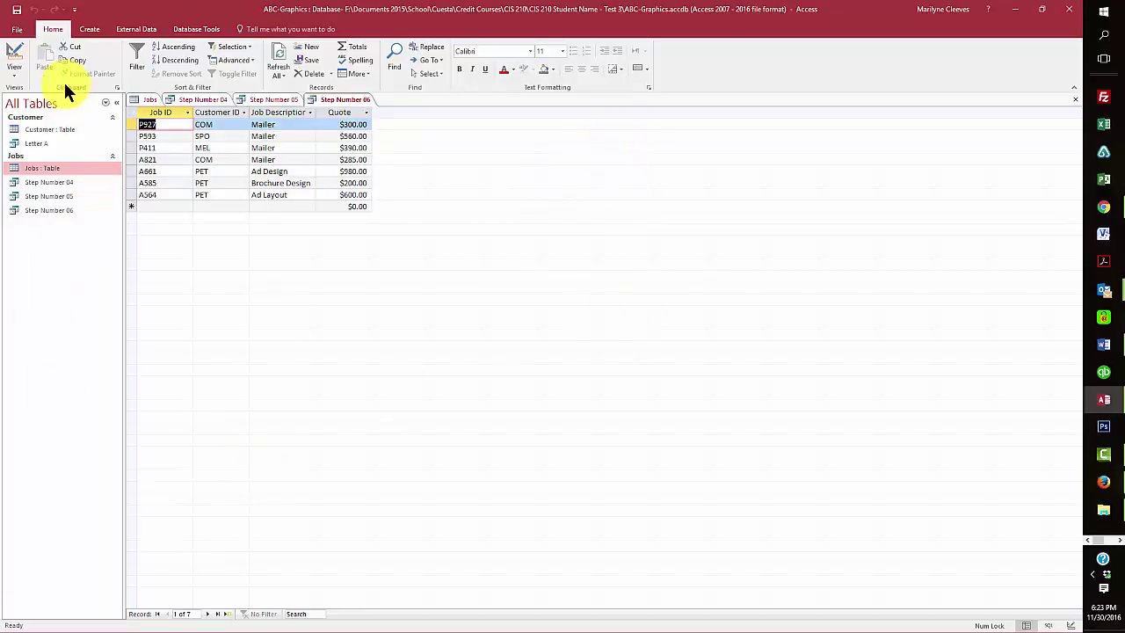
# Check the Step 7 instructions in the Word exam and start a new Access query design based on the Customer table.
pyautogui.click(89, 29)
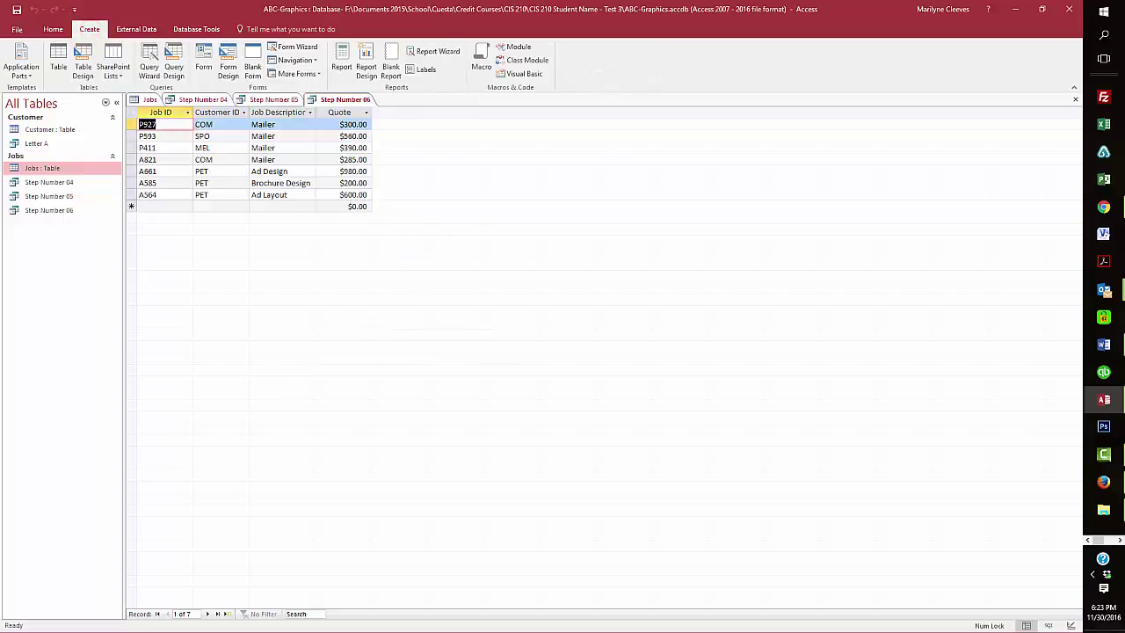
pyautogui.hotkey('alt', 'Tab')
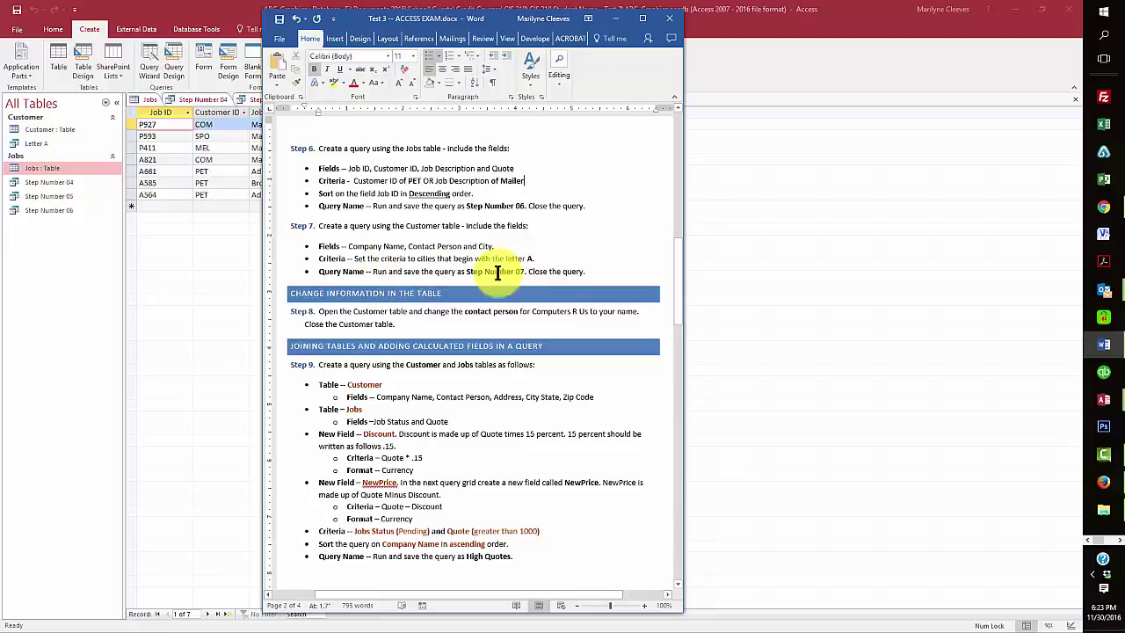
pyautogui.moveTo(439, 18); pyautogui.dragTo(0, 14)
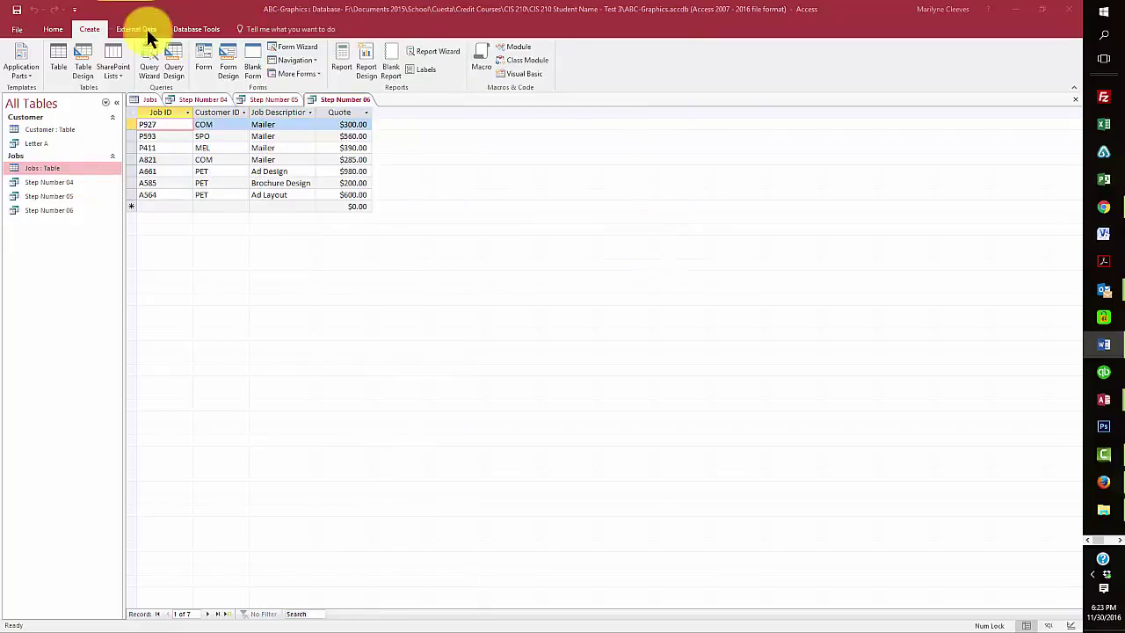
pyautogui.click(175, 66)
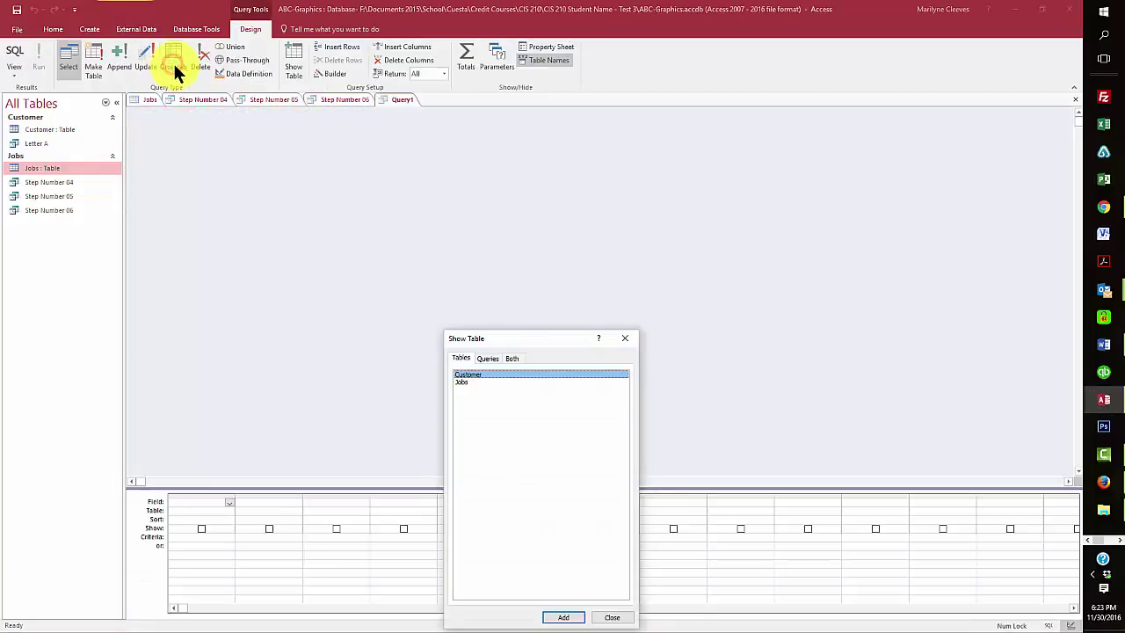
pyautogui.click(563, 617)
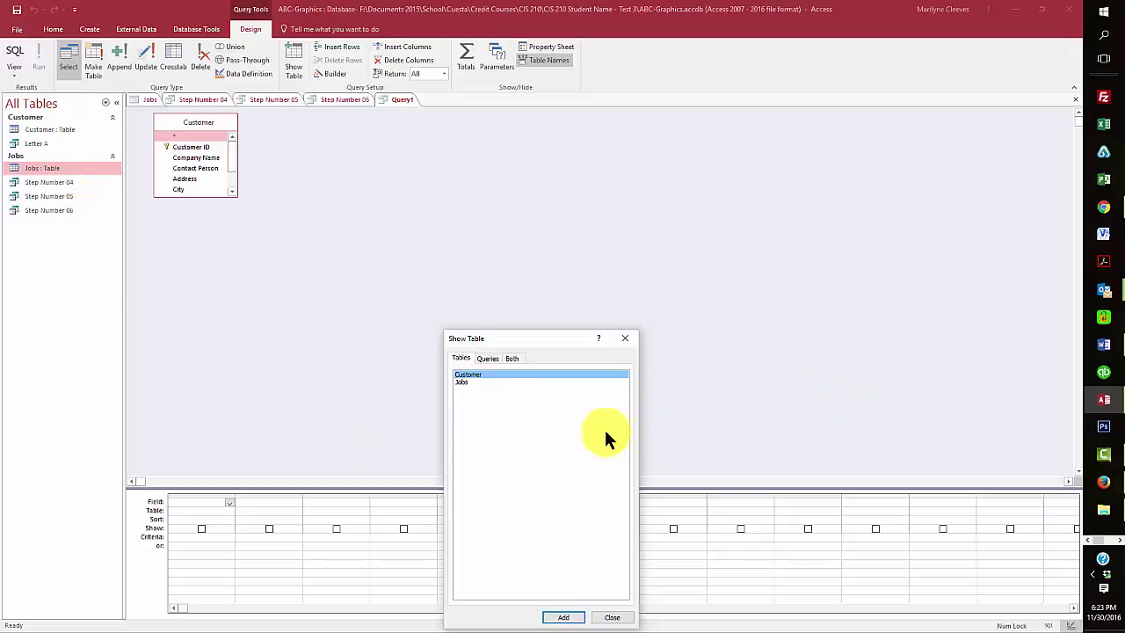
pyautogui.click(611, 617)
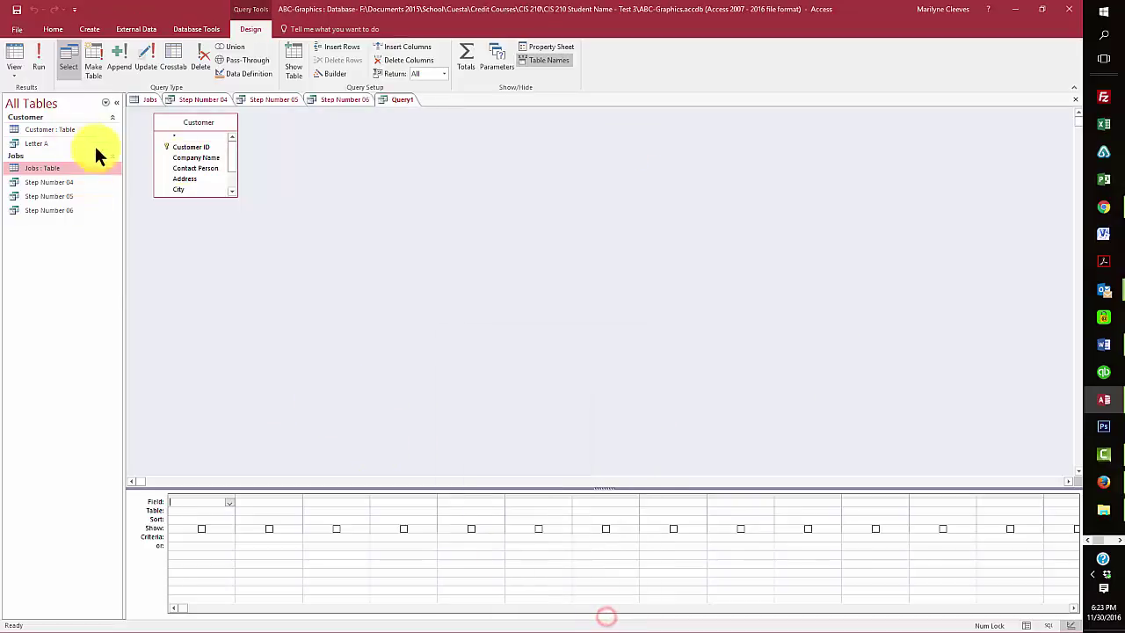
# Add the Company Name, Contact Person and City fields to the query grid and set the City criteria to A*.
pyautogui.doubleClick(198, 158)
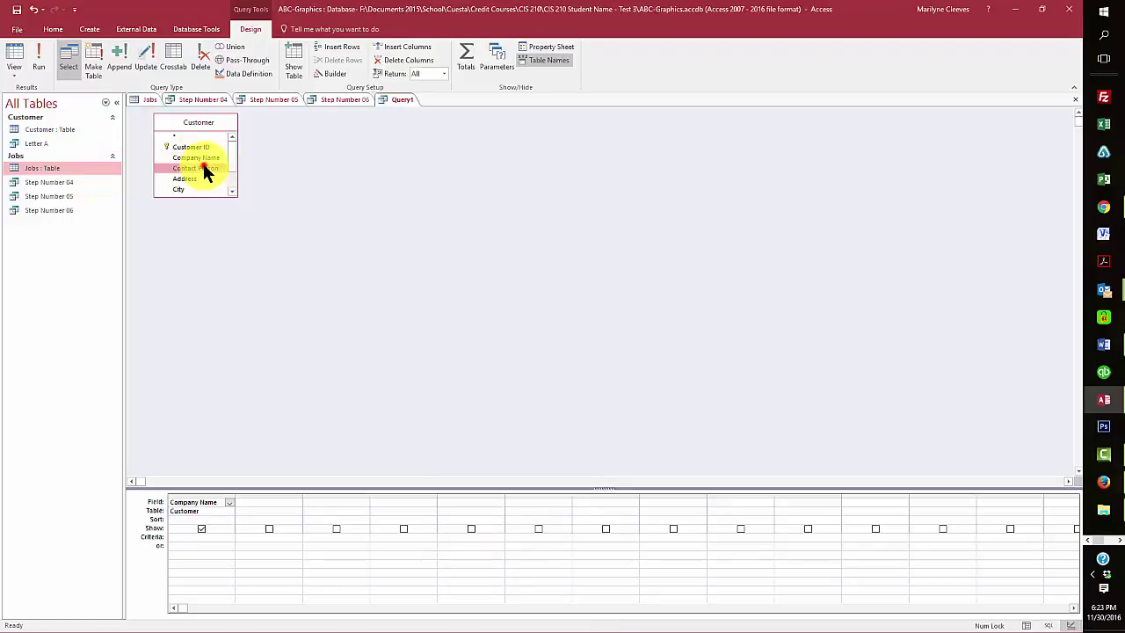
pyautogui.doubleClick(202, 167)
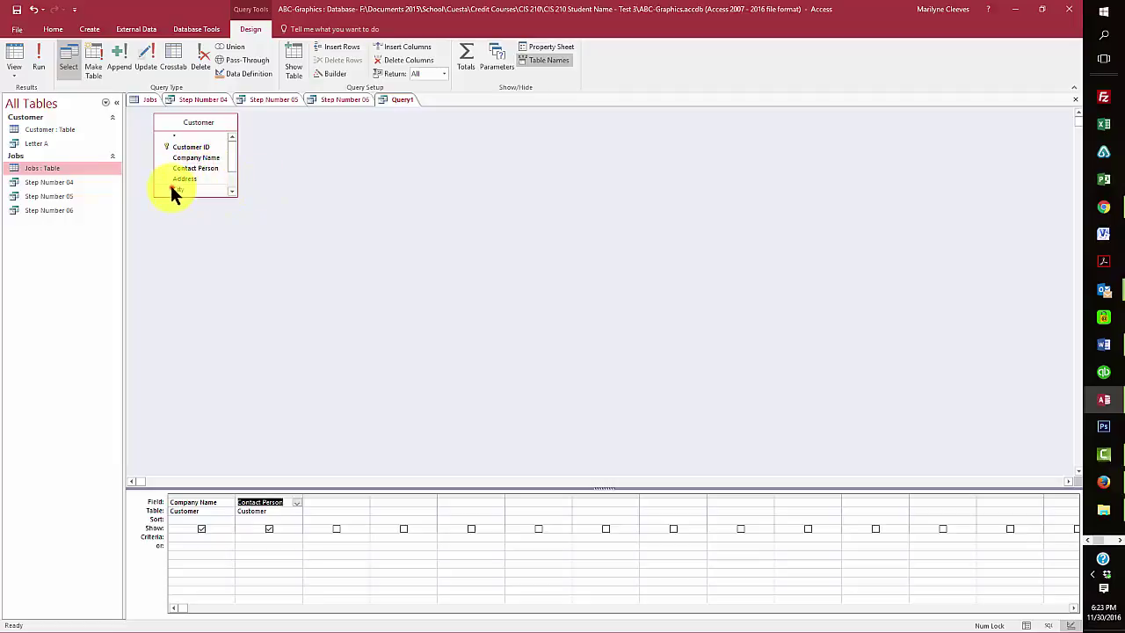
pyautogui.doubleClick(172, 189)
pyautogui.click(312, 538)
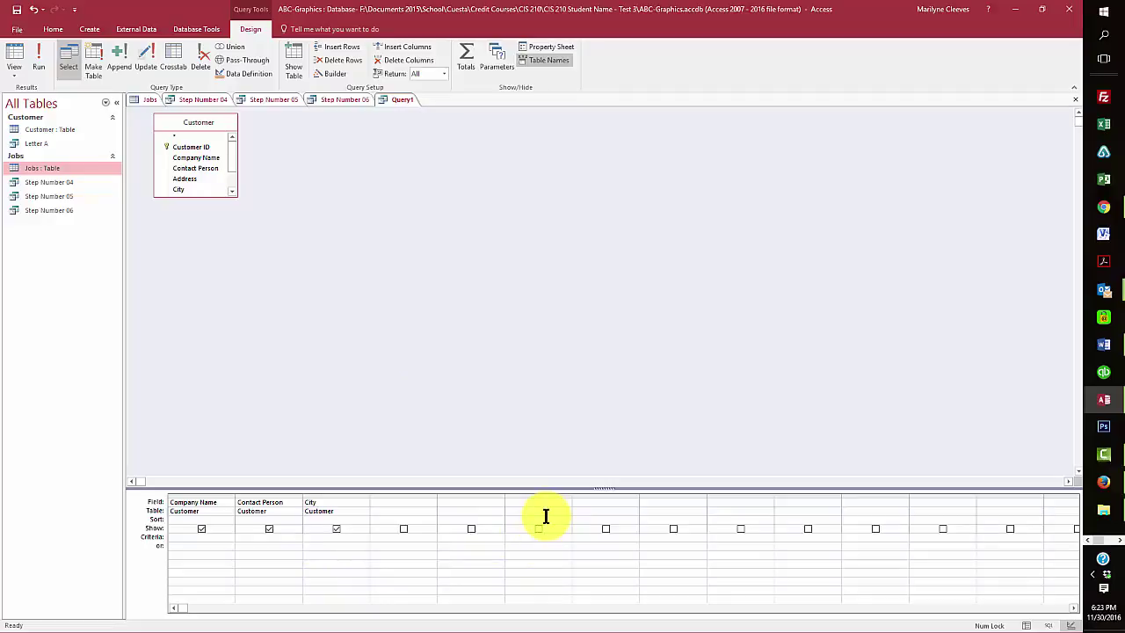
pyautogui.write('A*')
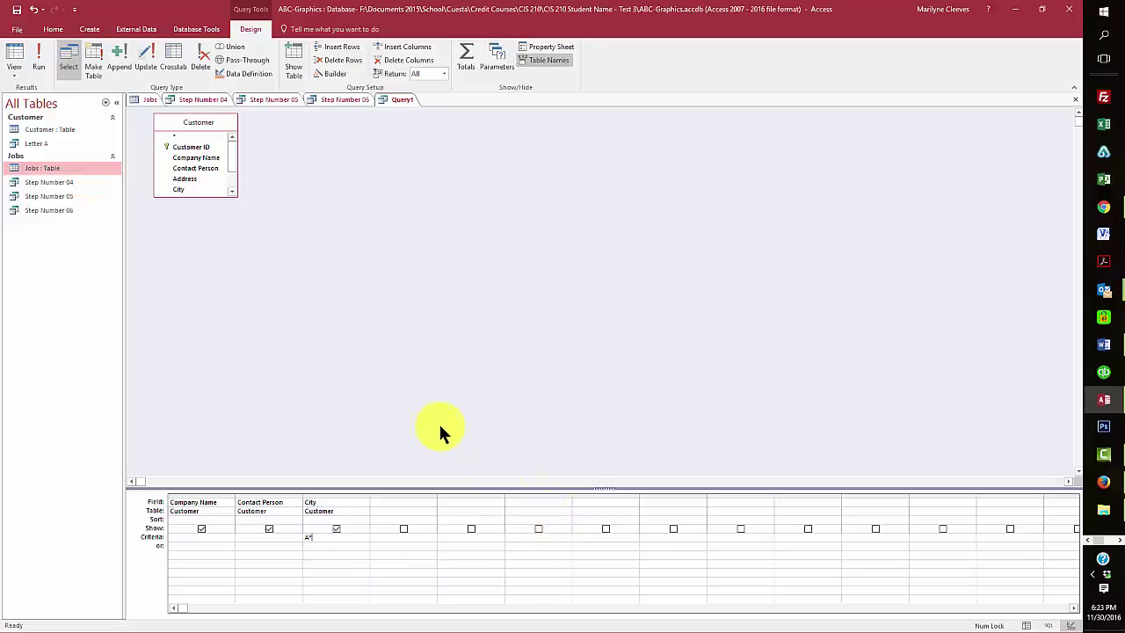
# Run the query and save it as Step Number 07.
pyautogui.click(39, 58)
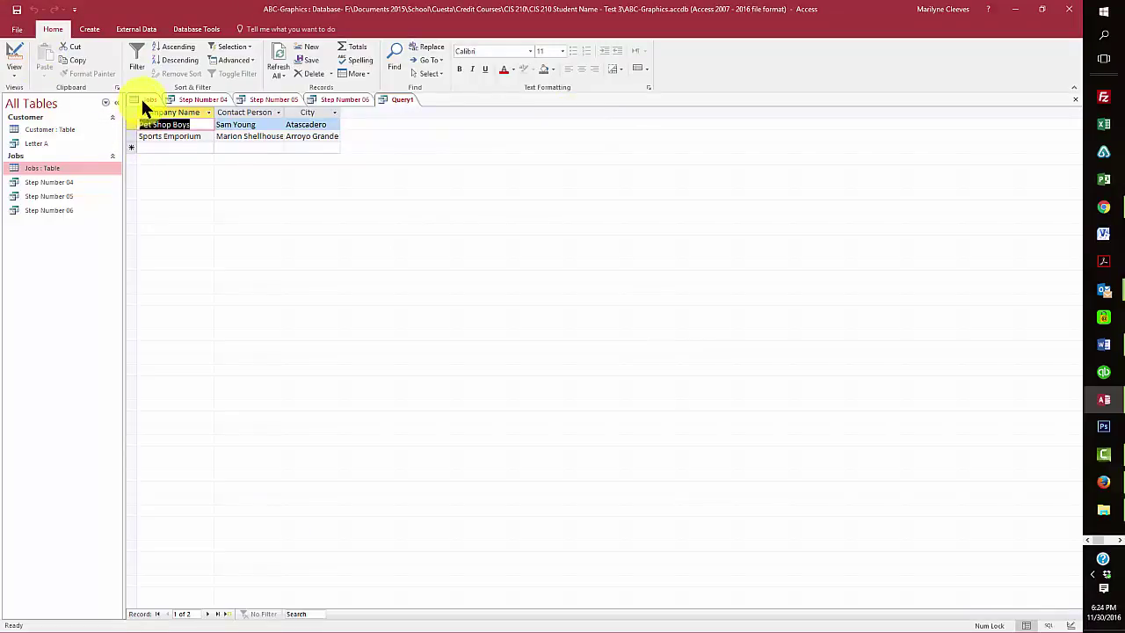
pyautogui.rightClick(401, 100)
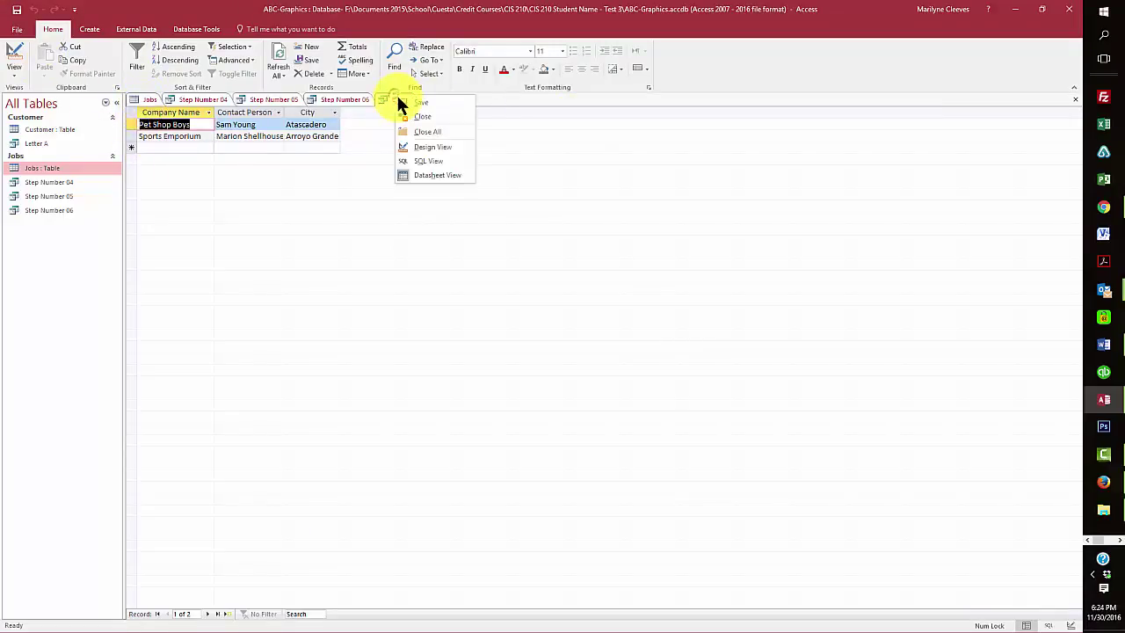
pyautogui.click(415, 103)
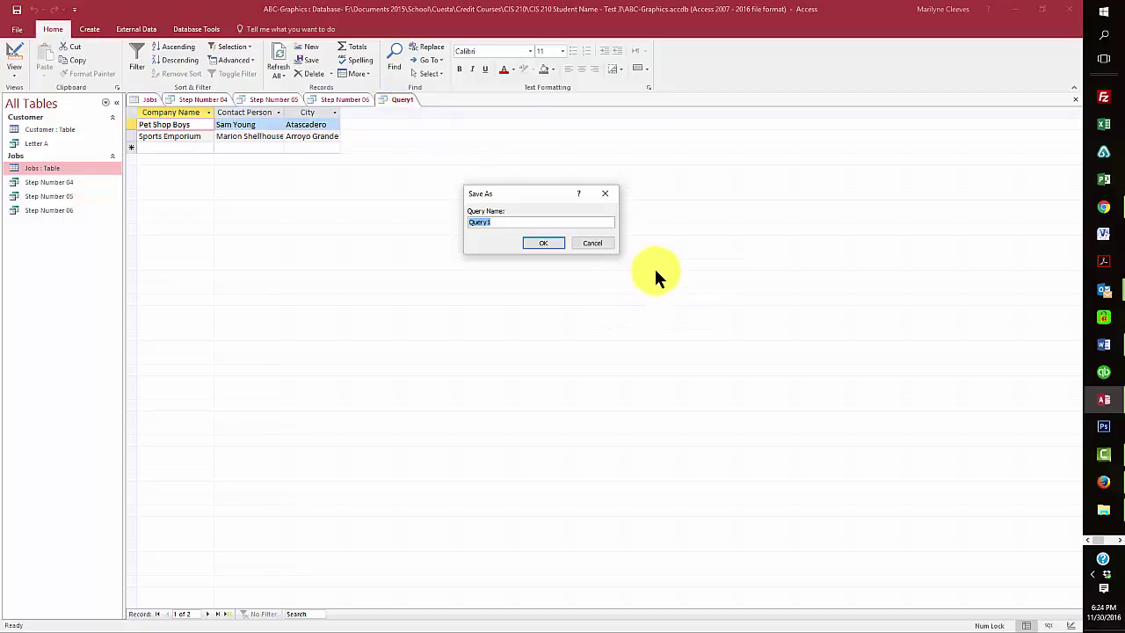
pyautogui.write('Step Number 07')
pyautogui.click(544, 243)
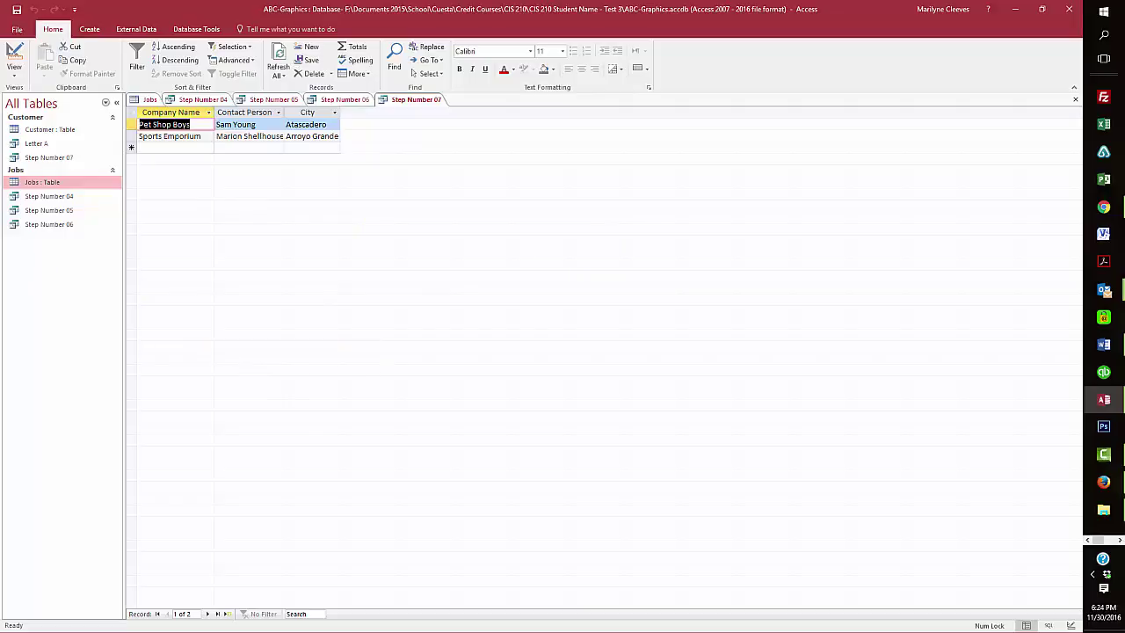
# Switch to the Word exam document and maximize its window to read the Step 8 instructions.
pyautogui.hotkey('alt', 'Tab')
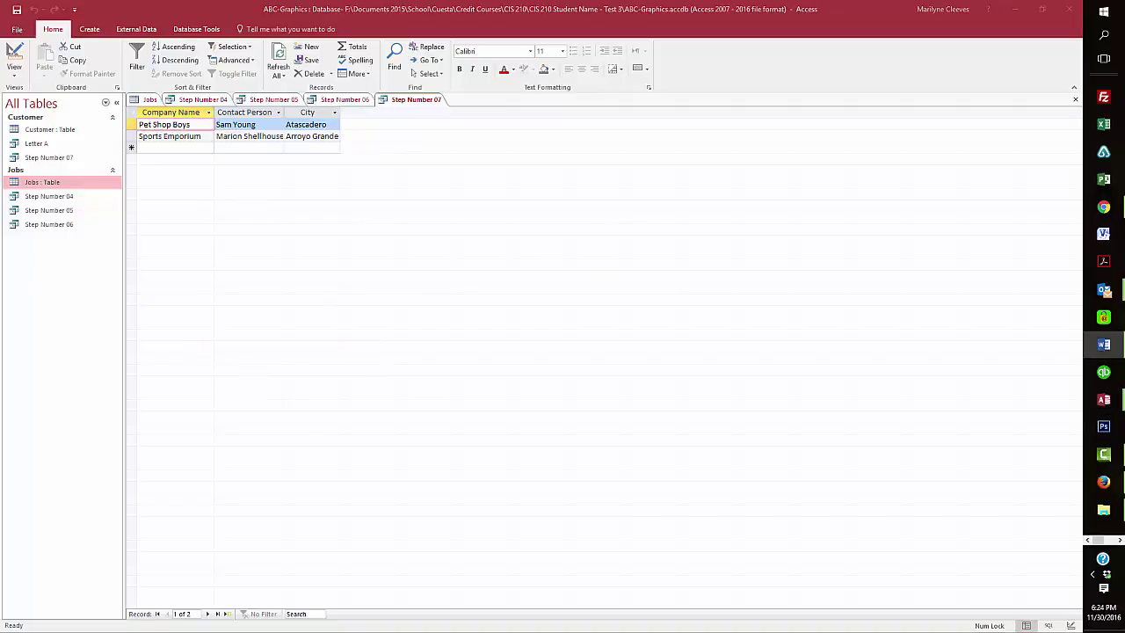
pyautogui.moveTo(51, 20); pyautogui.dragTo(446, 12)
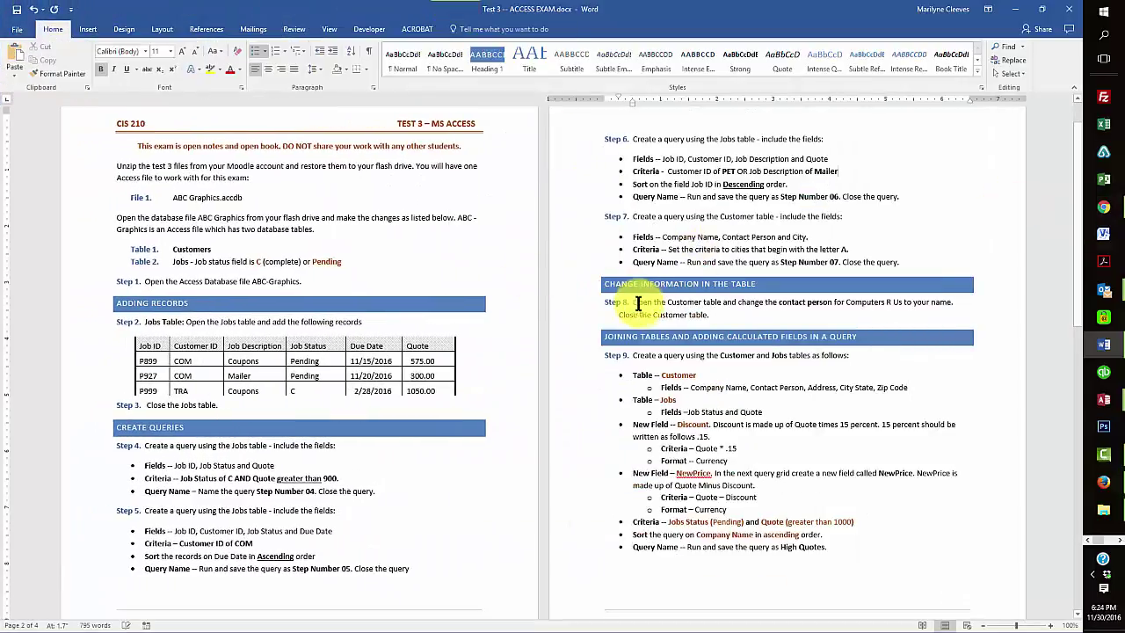
# Highlight the Step 8 instructions in the Word exam and move the restored window aside to return to the Access database.
pyautogui.click(637, 301)
pyautogui.moveTo(637, 301); pyautogui.dragTo(729, 312)
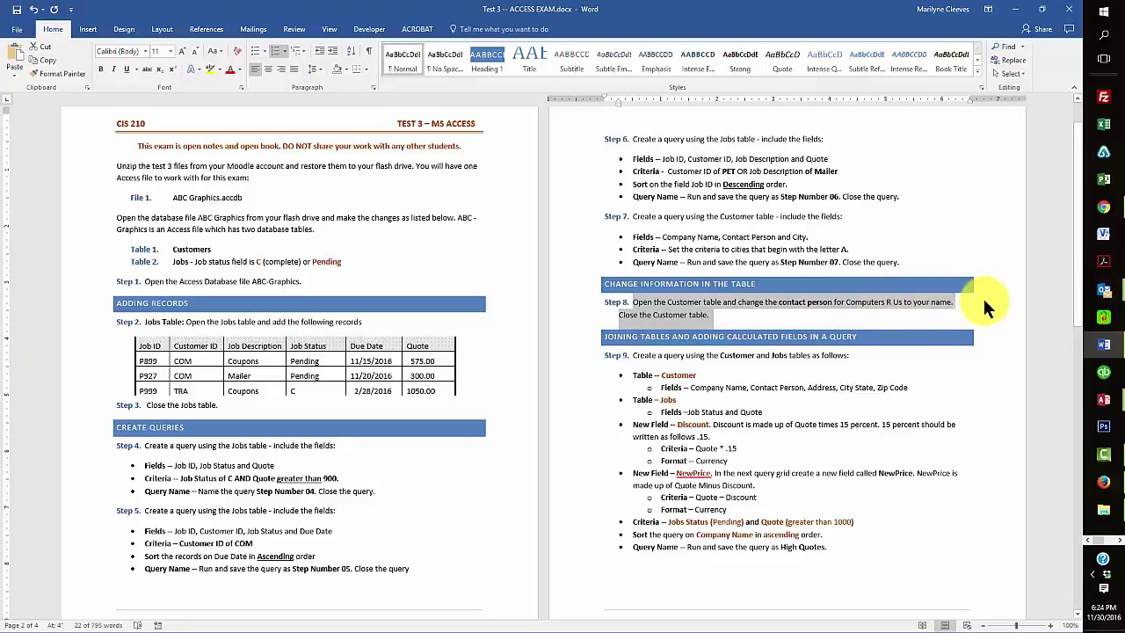
pyautogui.click(1041, 9)
pyautogui.moveTo(385, 18); pyautogui.dragTo(0, 5)
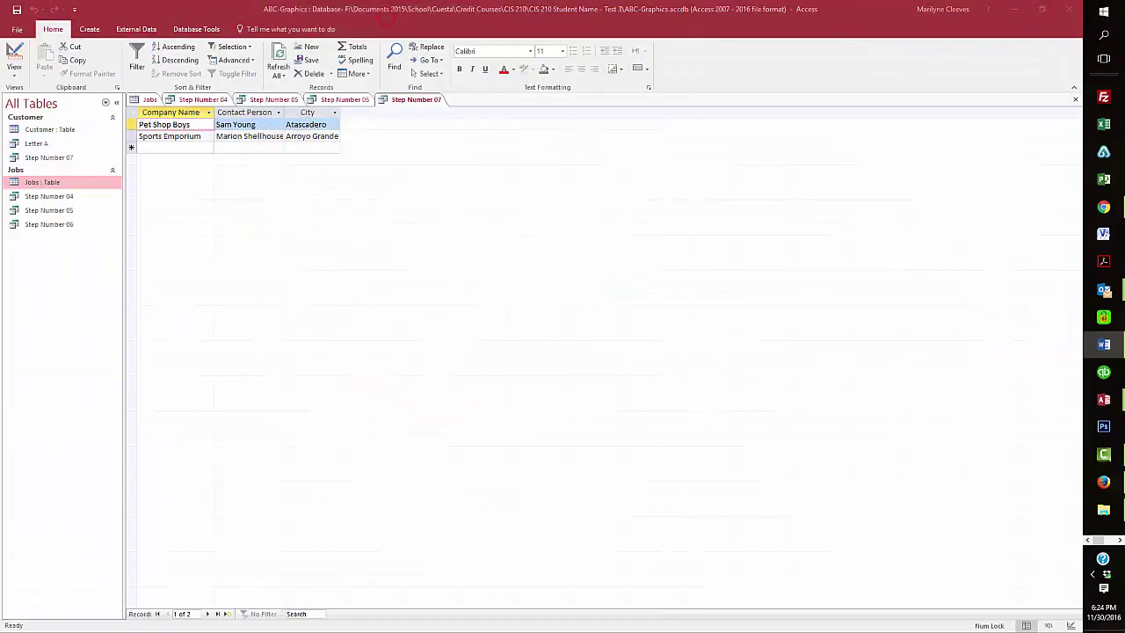
# Open the Customer table and replace the Contact Person for Computers R Us with your own full name.
pyautogui.click(42, 129)
pyautogui.doubleClick(42, 129)
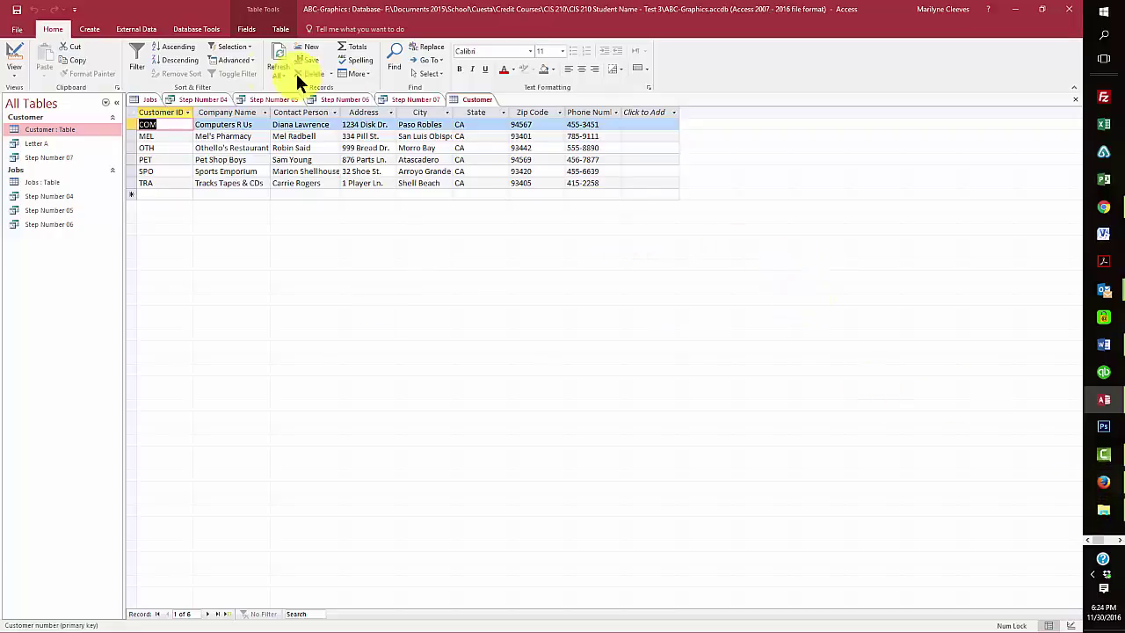
pyautogui.click(327, 126)
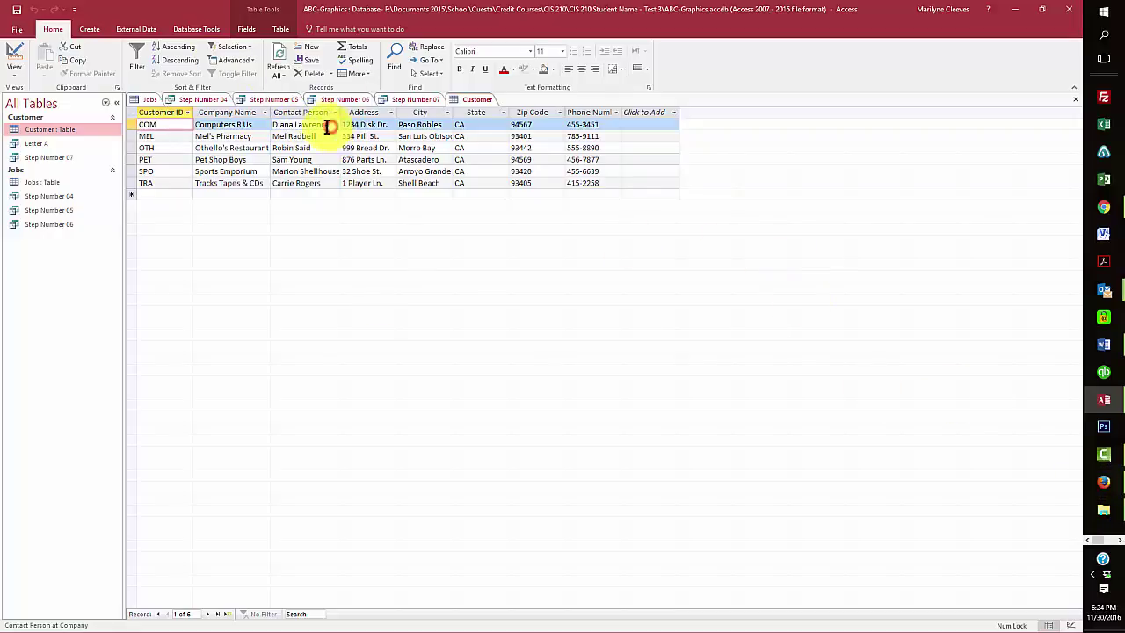
pyautogui.click(327, 125)
pyautogui.write('M')
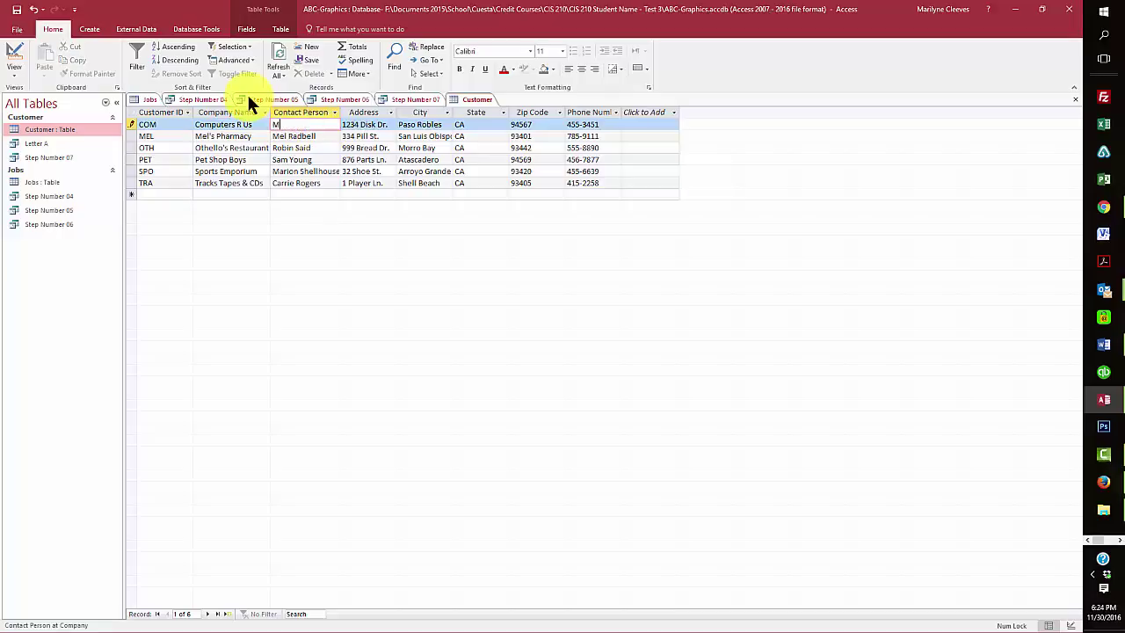
pyautogui.write('arilyne Cleeves')
# Recheck the Word exam, return to Access and close the Customer table.
pyautogui.hotkey('alt', 'Tab')
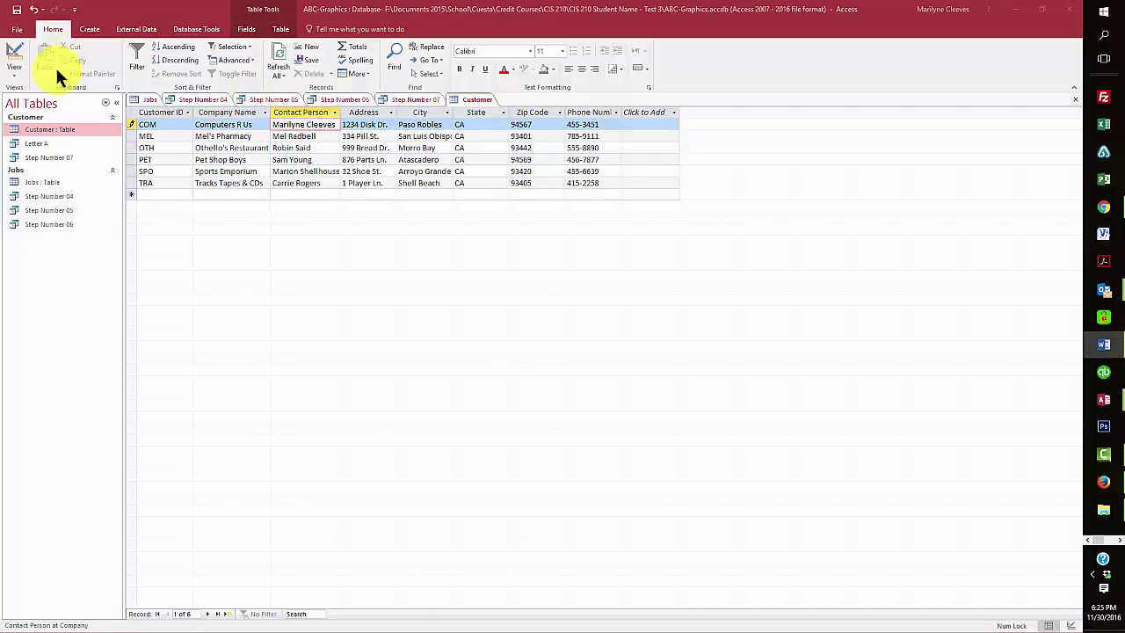
pyautogui.hotkey('alt', 'Tab')
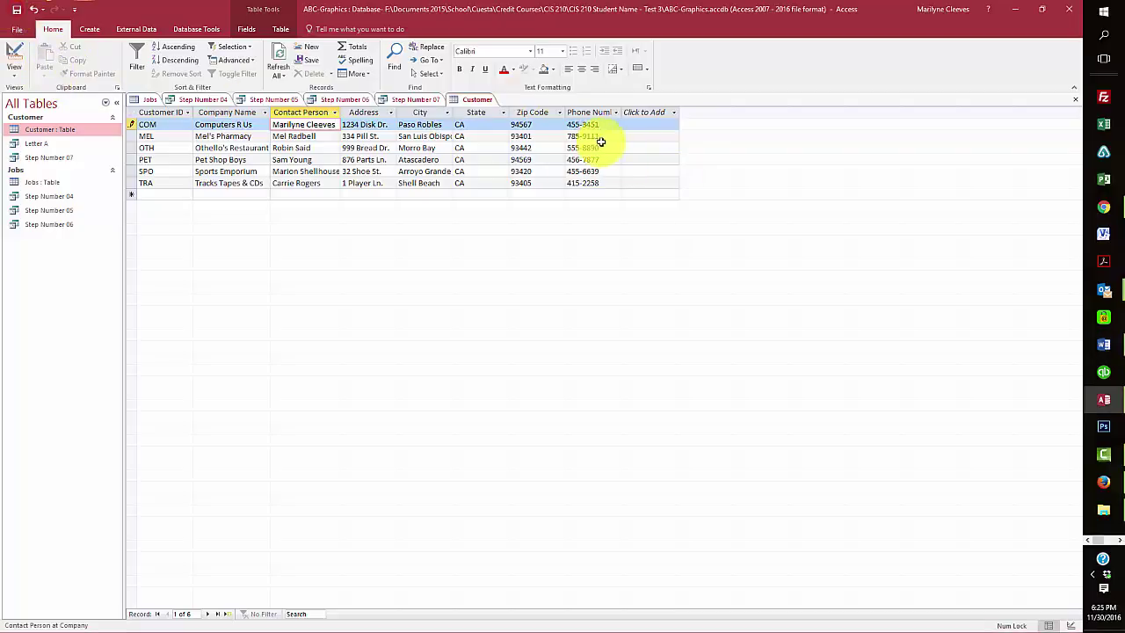
pyautogui.rightClick(473, 104)
pyautogui.click(492, 118)
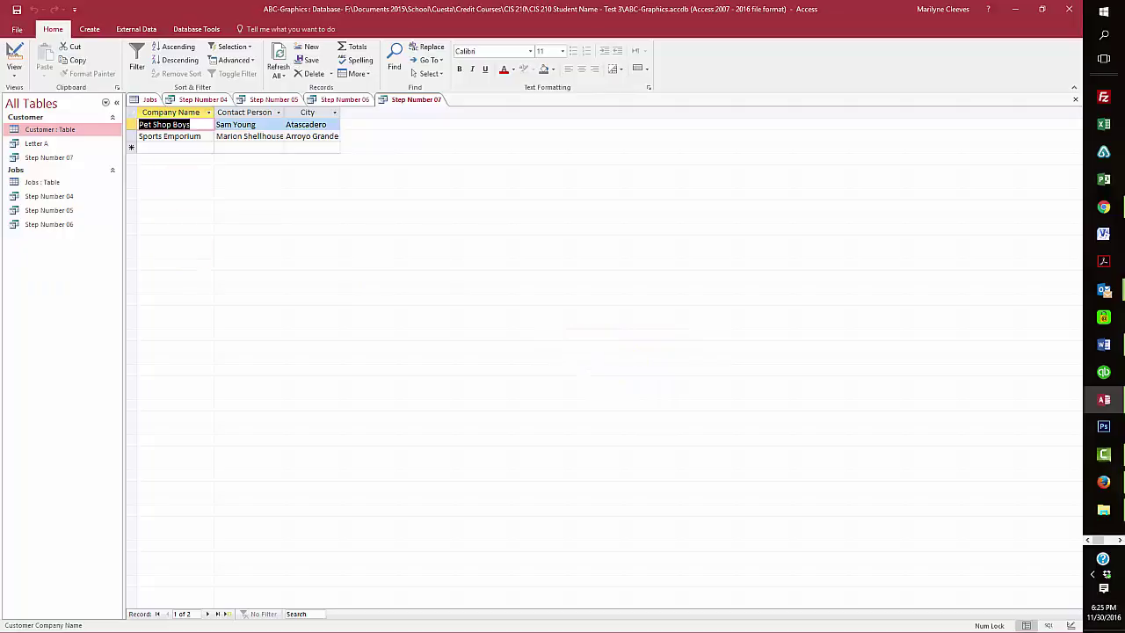
# Read the Step 9 instructions in the Word exam for the Customer and Jobs query and move the document back out of view.
pyautogui.hotkey('alt', 'Tab')
pyautogui.moveTo(495, 25); pyautogui.dragTo(467, 23)
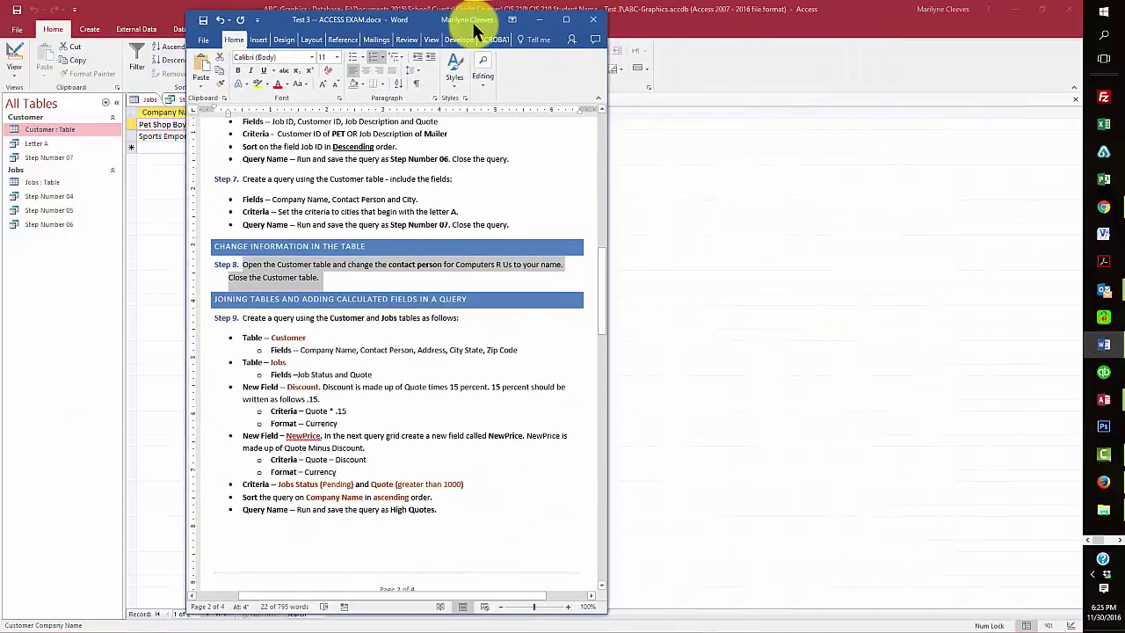
pyautogui.click(333, 321)
pyautogui.moveTo(358, 320); pyautogui.dragTo(398, 322)
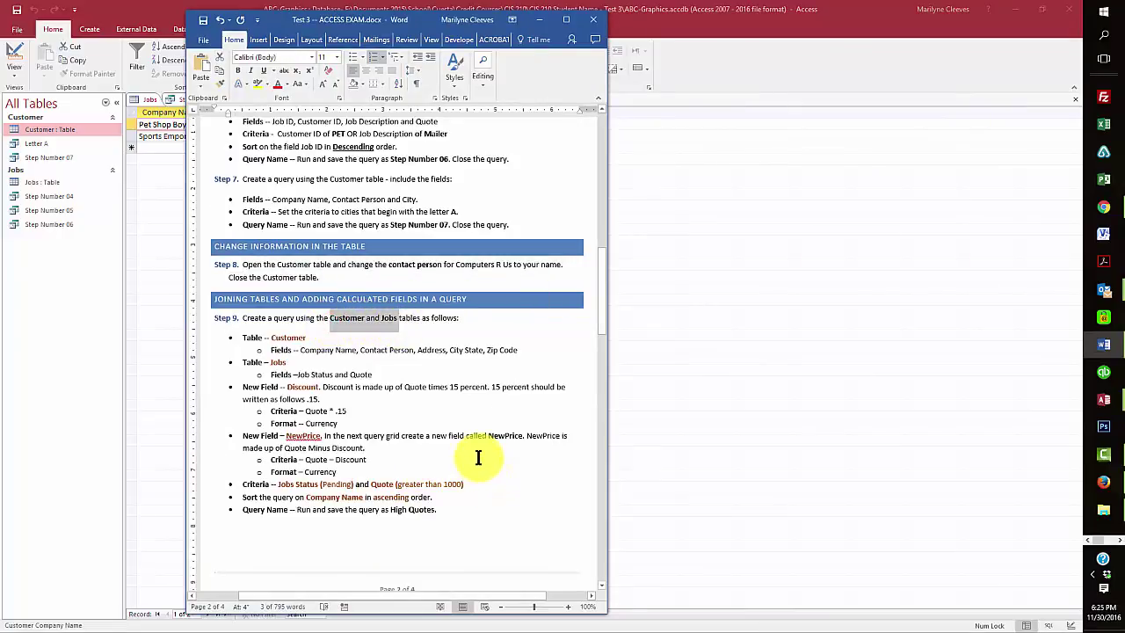
pyautogui.scroll(-1, 477, 457)
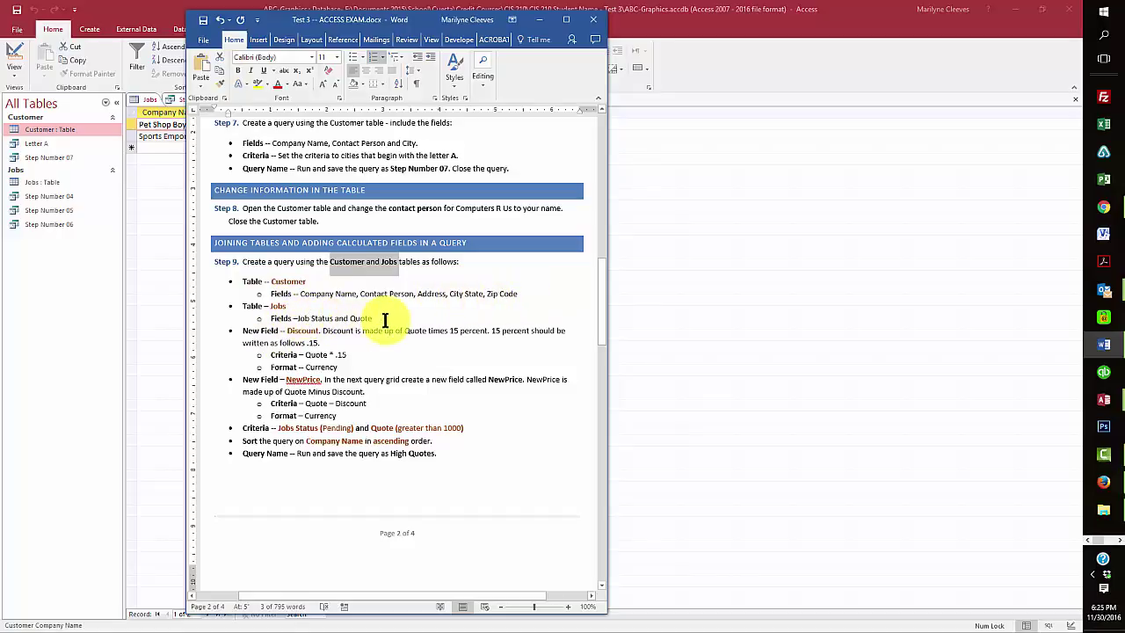
pyautogui.moveTo(278, 21); pyautogui.dragTo(0, 65)
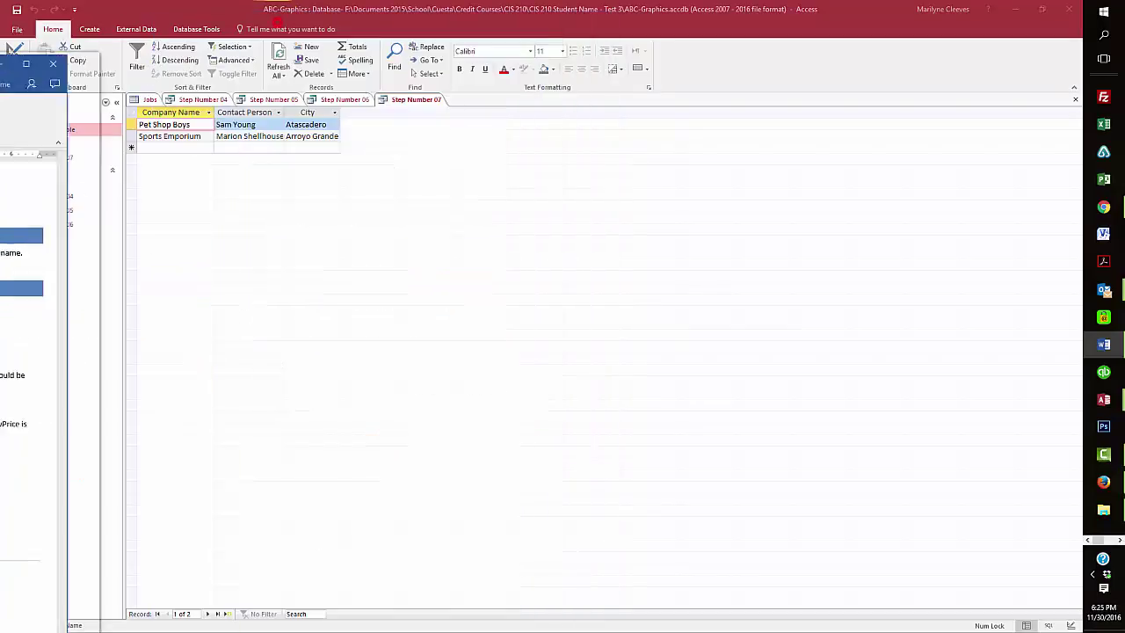
pyautogui.click(277, 21)
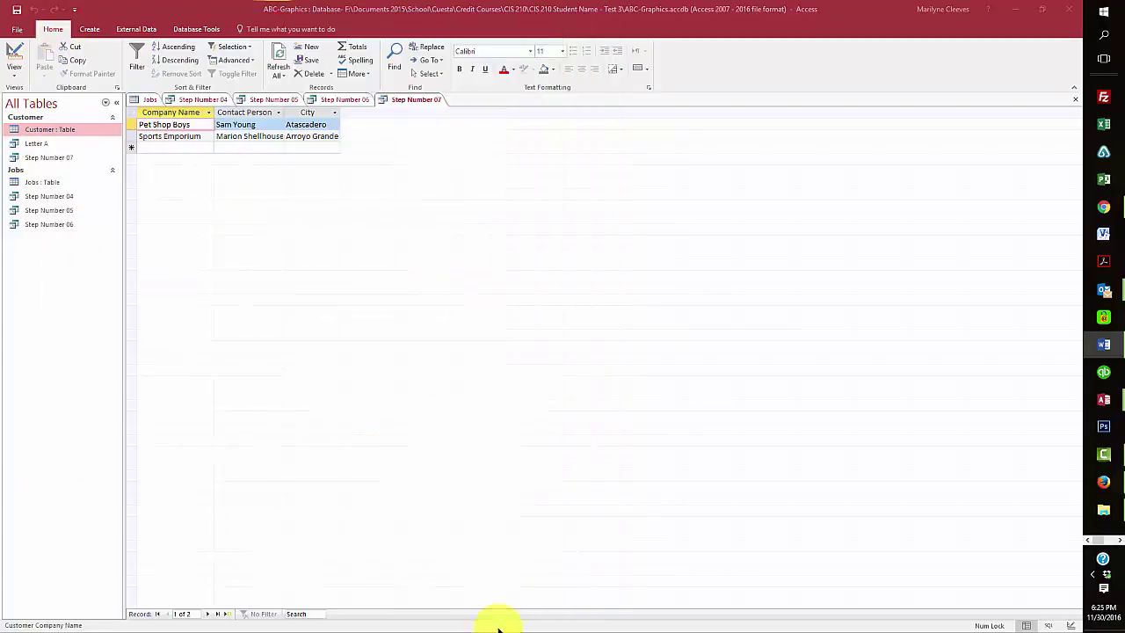
# Start a new Access query design that includes both the Customer and Jobs tables.
pyautogui.click(90, 29)
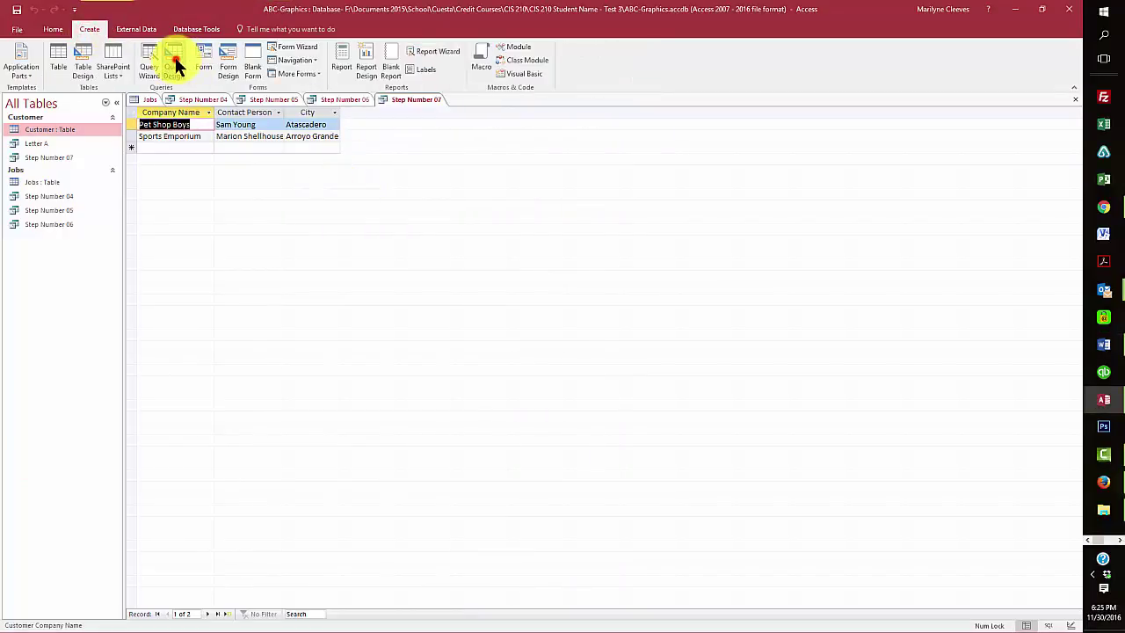
pyautogui.click(176, 63)
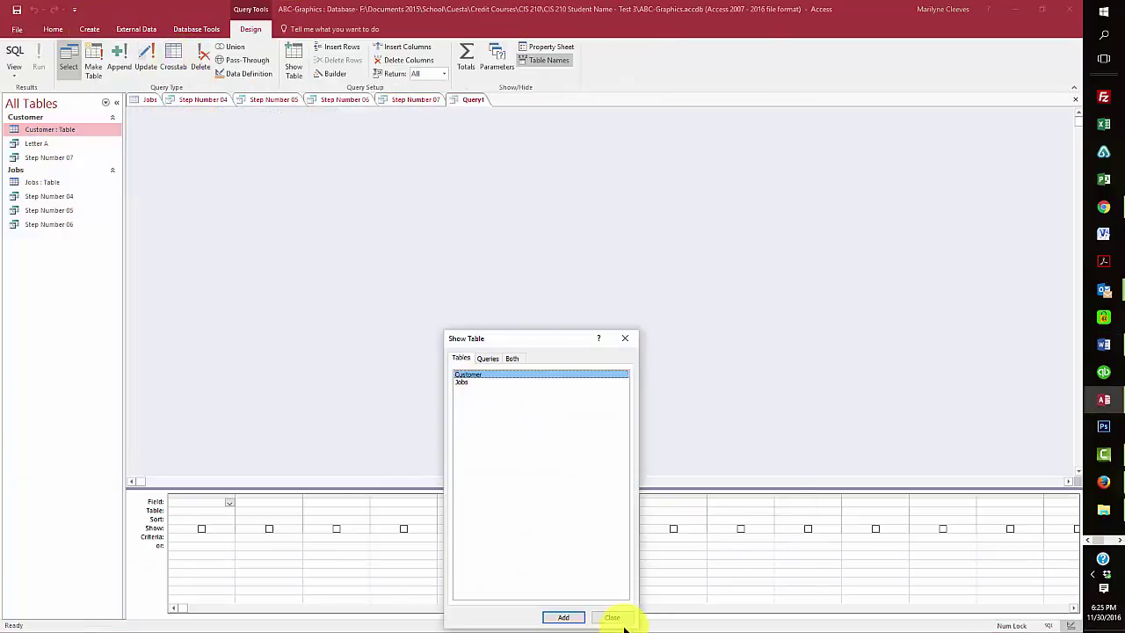
pyautogui.click(566, 616)
pyautogui.click(463, 382)
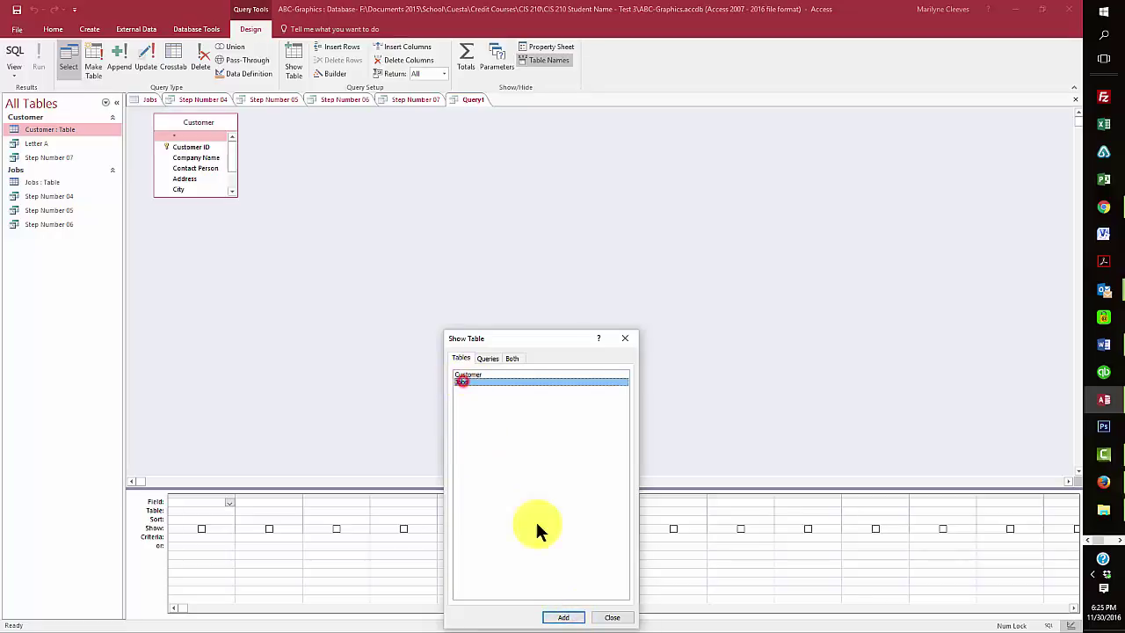
pyautogui.click(563, 617)
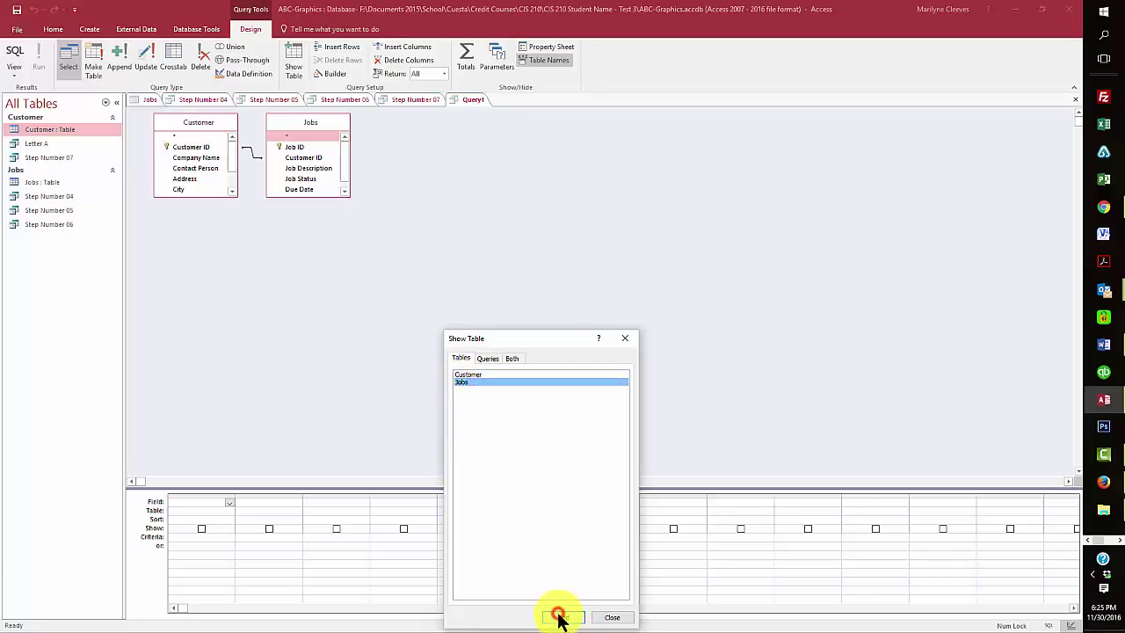
pyautogui.click(612, 617)
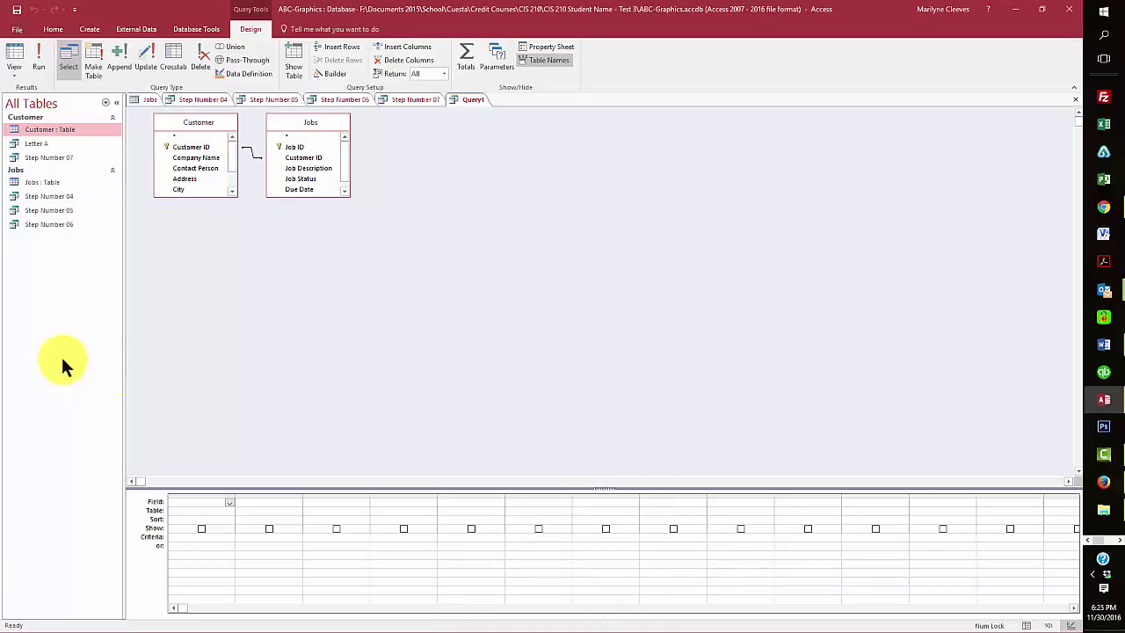
# Add the Company Name, Address, City, State and Zip Code fields from the Customer table to the query grid.
pyautogui.doubleClick(186, 158)
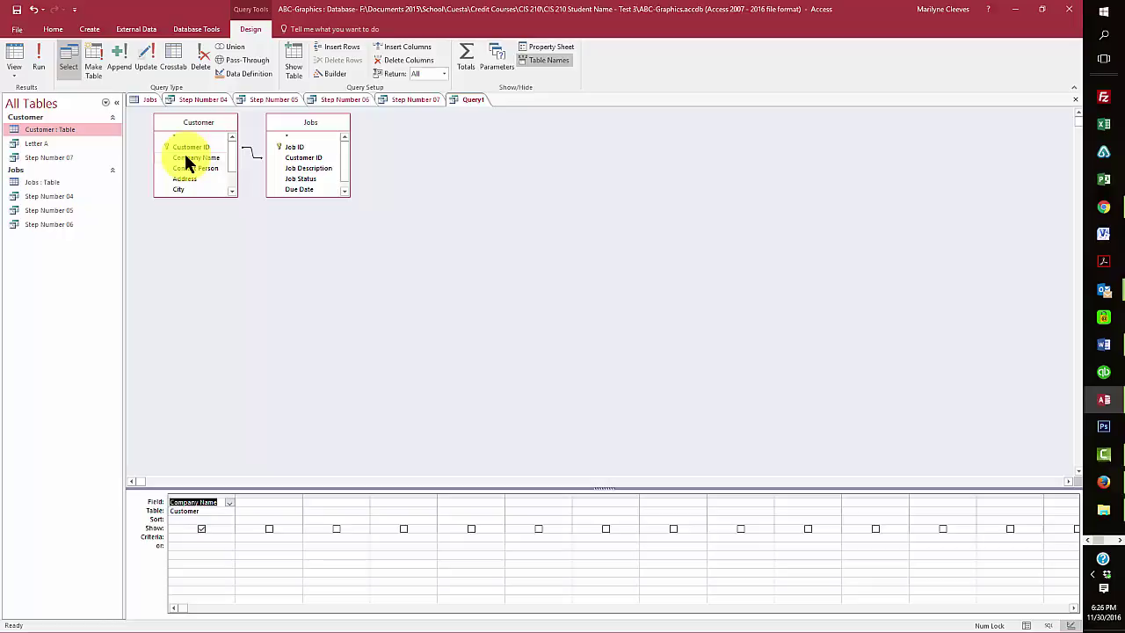
pyautogui.click(192, 167)
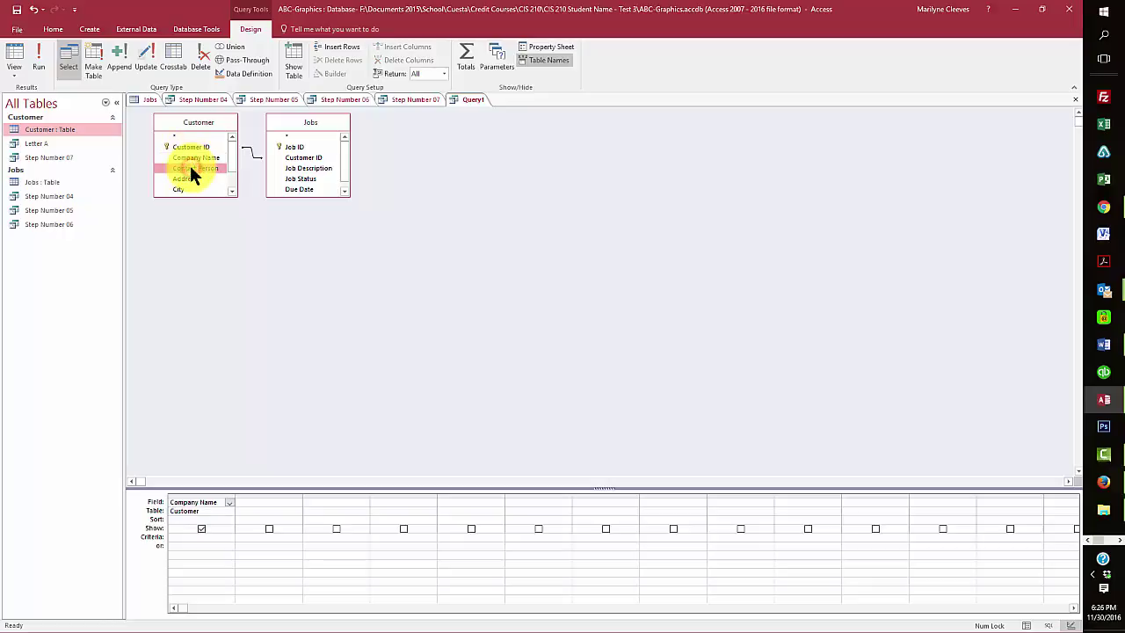
pyautogui.doubleClick(184, 179)
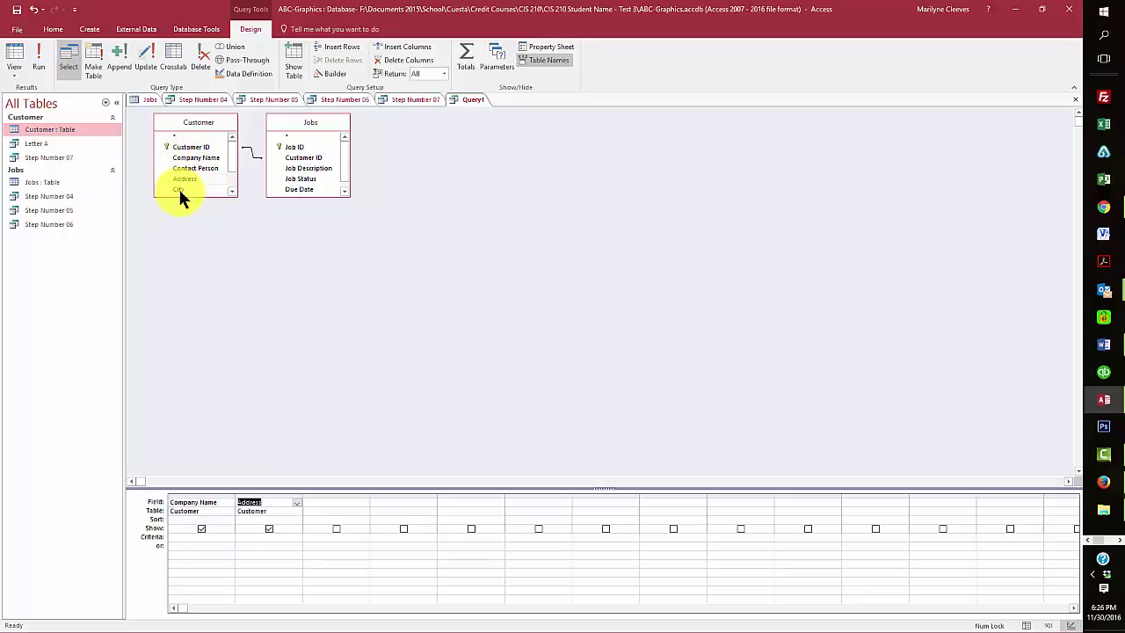
pyautogui.click(179, 190)
pyautogui.doubleClick(180, 190)
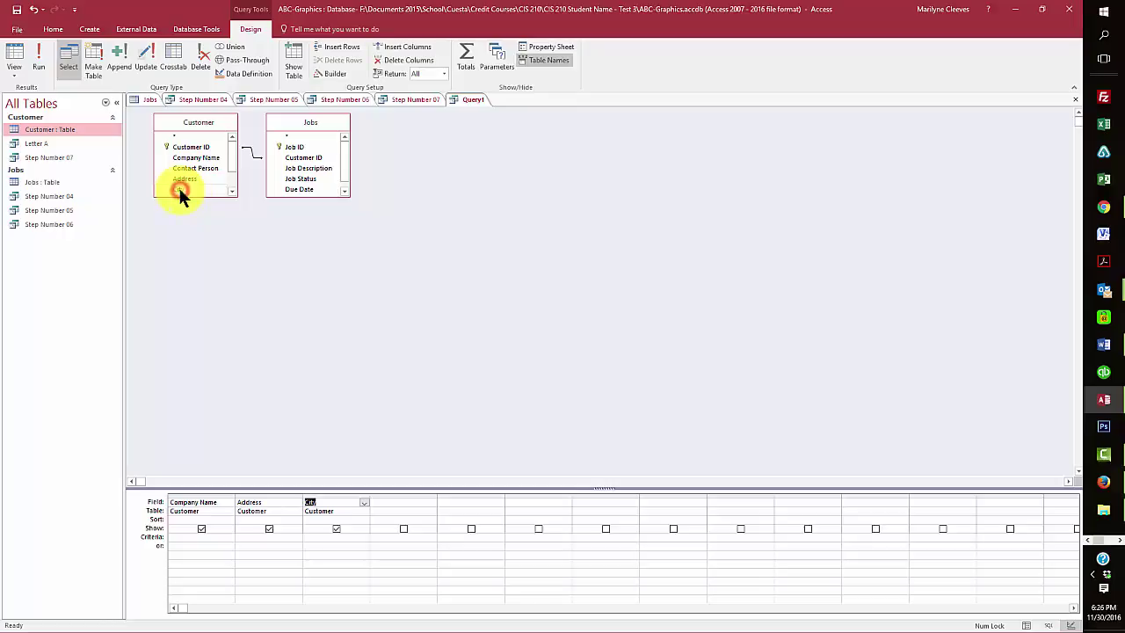
pyautogui.click(231, 192)
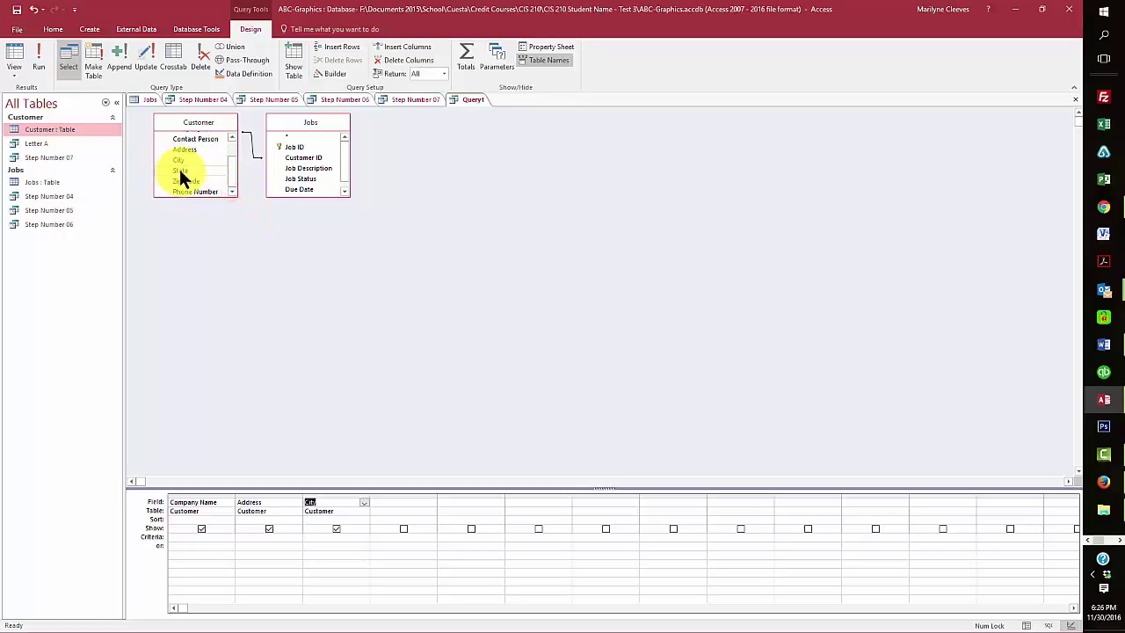
pyautogui.doubleClick(180, 173)
pyautogui.doubleClick(187, 180)
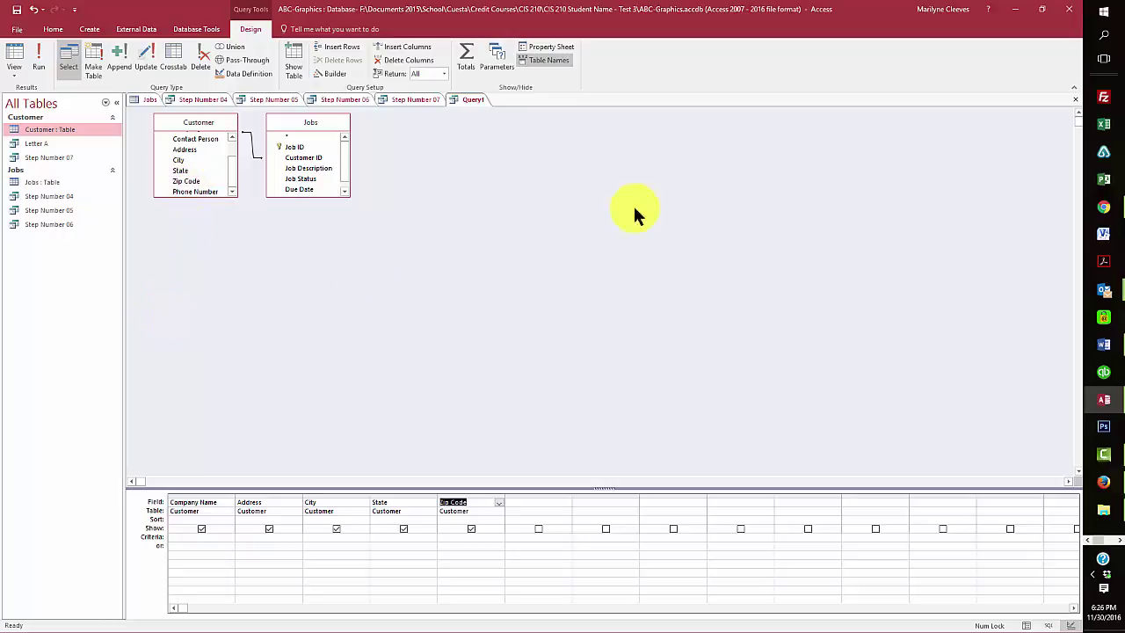
# Add the Job Status and Quote fields from the Jobs table to the query grid and check the Word exam.
pyautogui.doubleClick(299, 179)
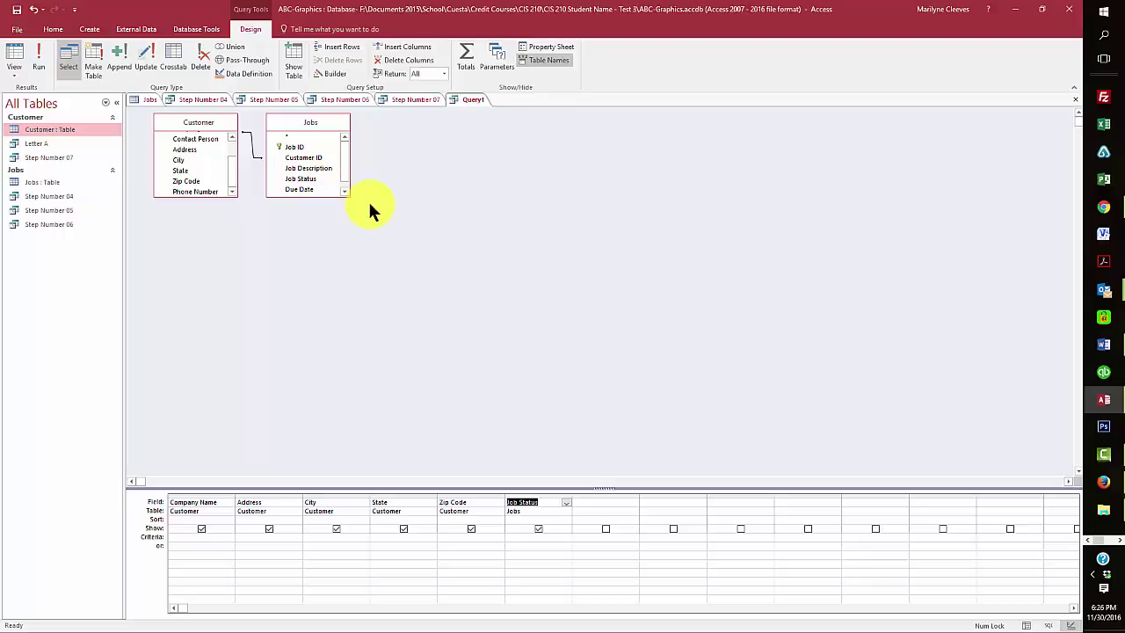
pyautogui.scroll(-1, 344, 186)
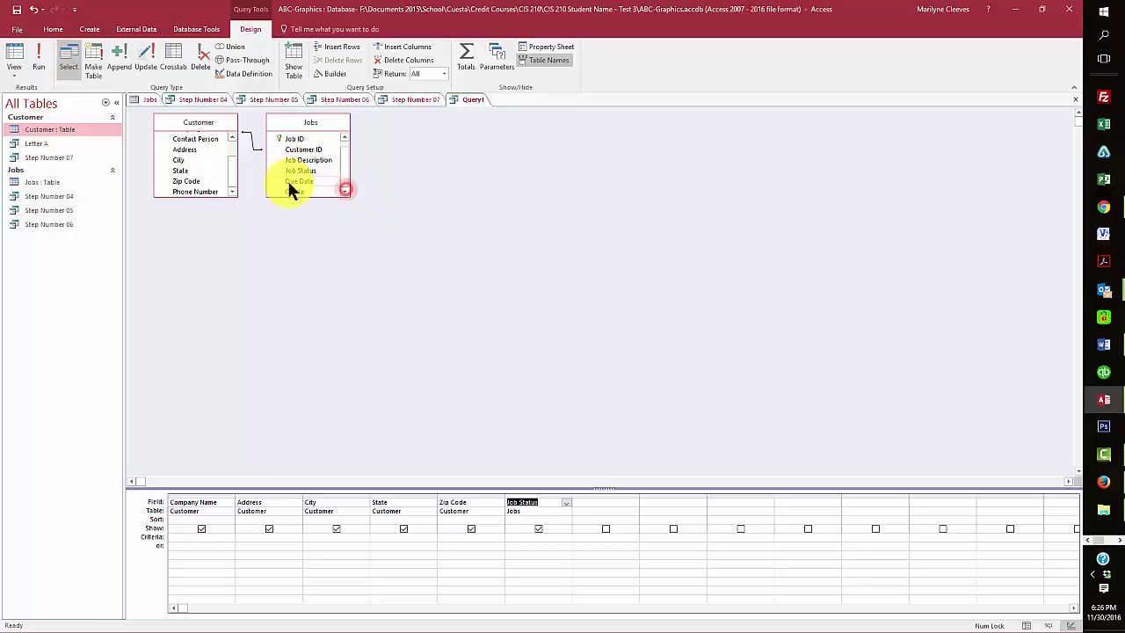
pyautogui.click(301, 191)
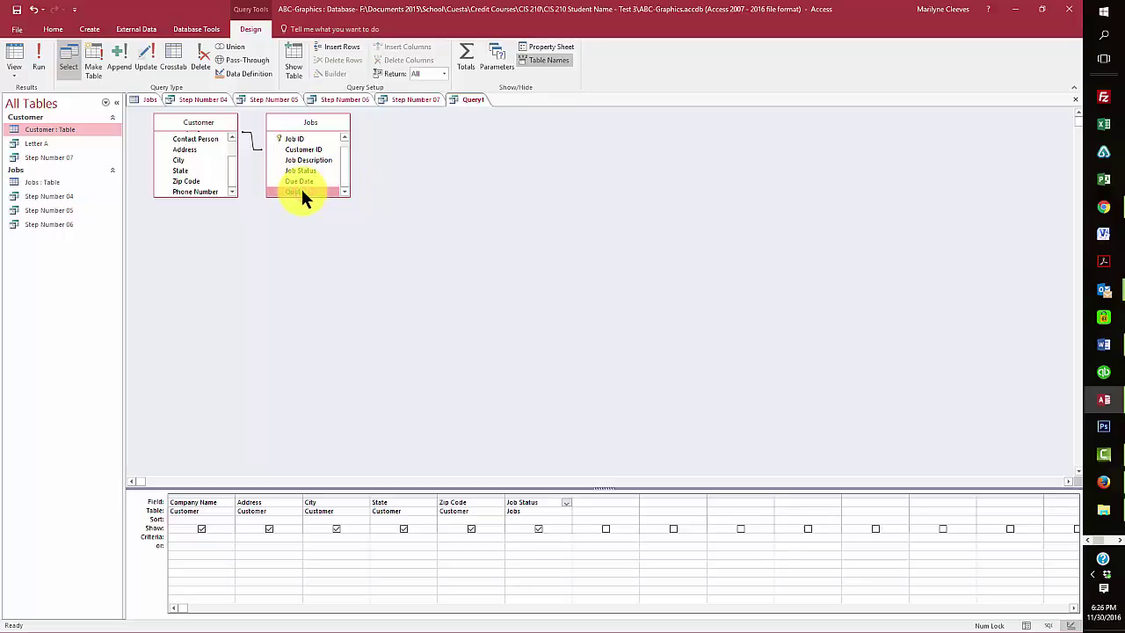
pyautogui.doubleClick(301, 191)
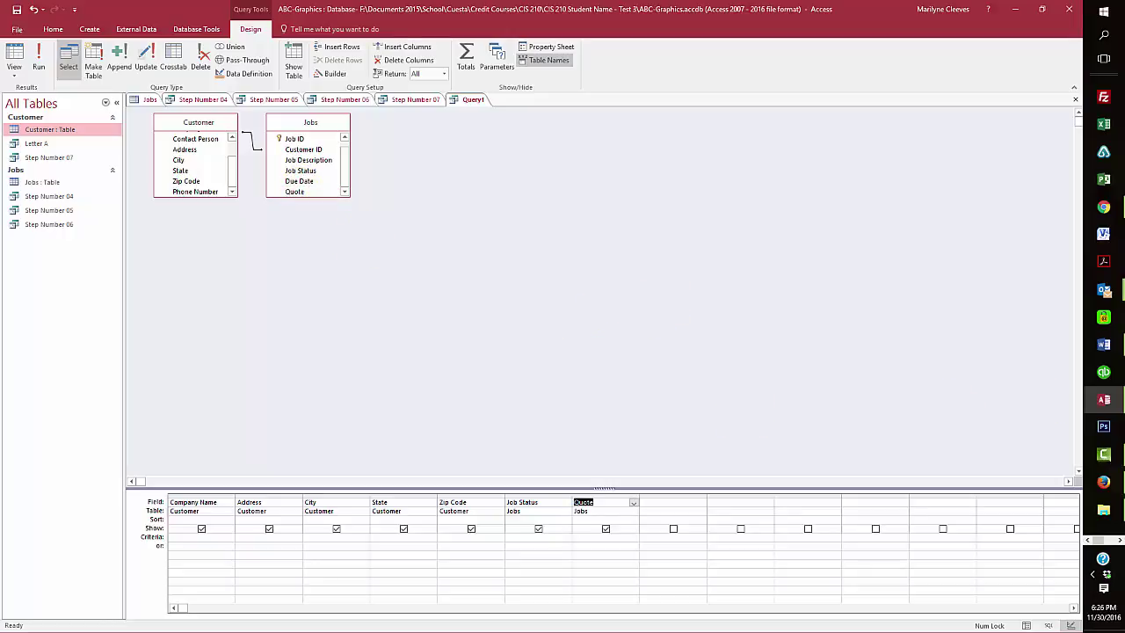
pyautogui.hotkey('alt', 'Tab')
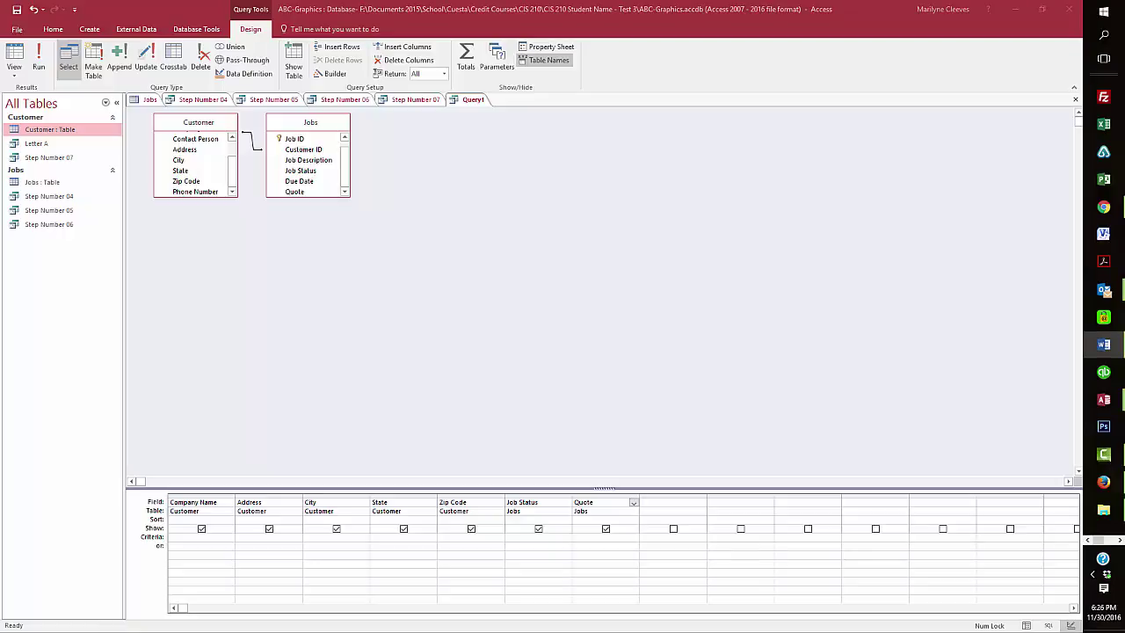
pyautogui.click(658, 503)
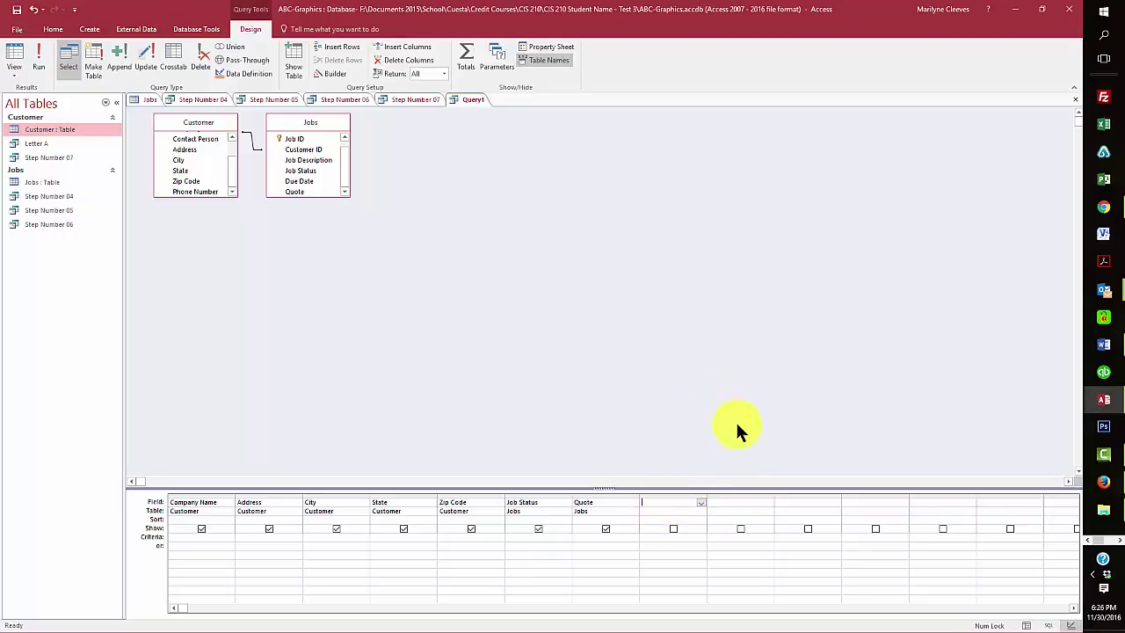
pyautogui.click(701, 502)
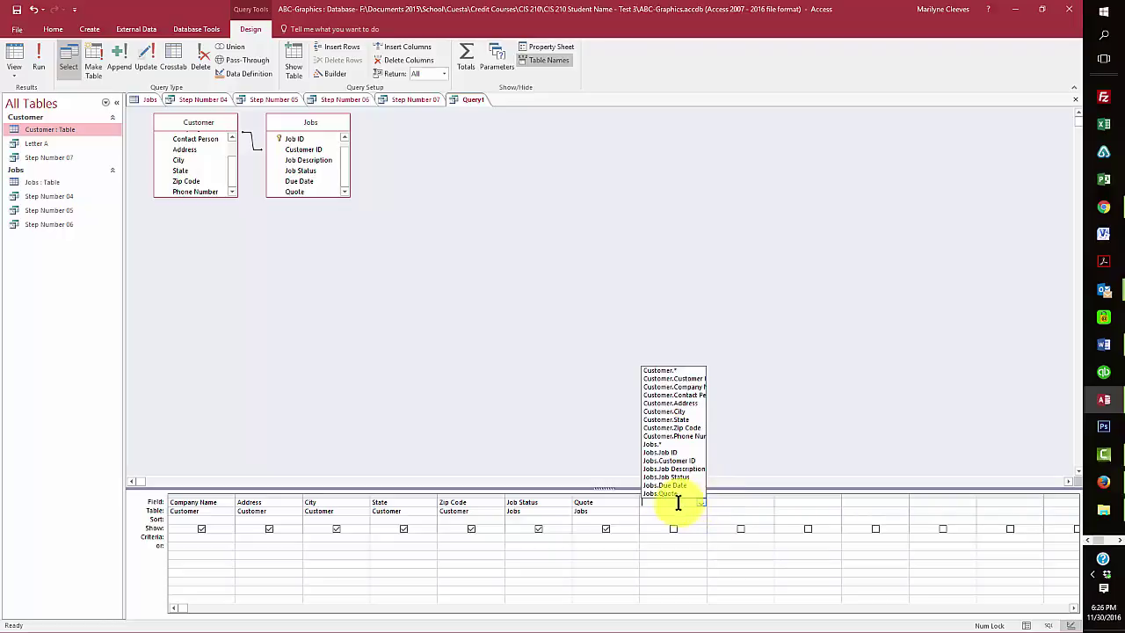
pyautogui.rightClick(665, 502)
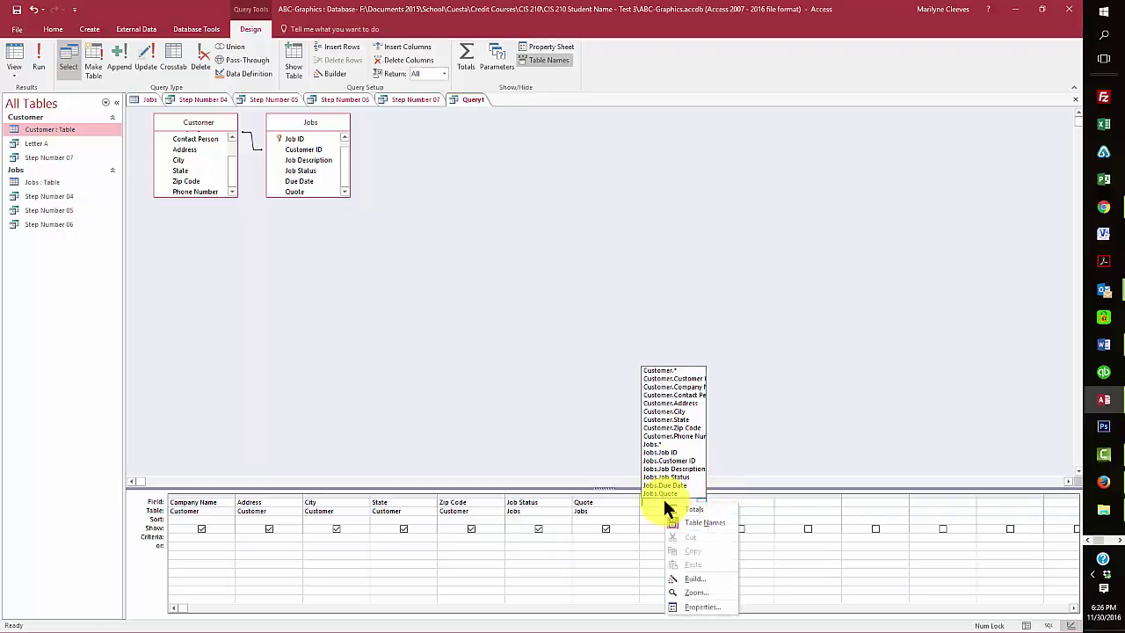
pyautogui.click(694, 578)
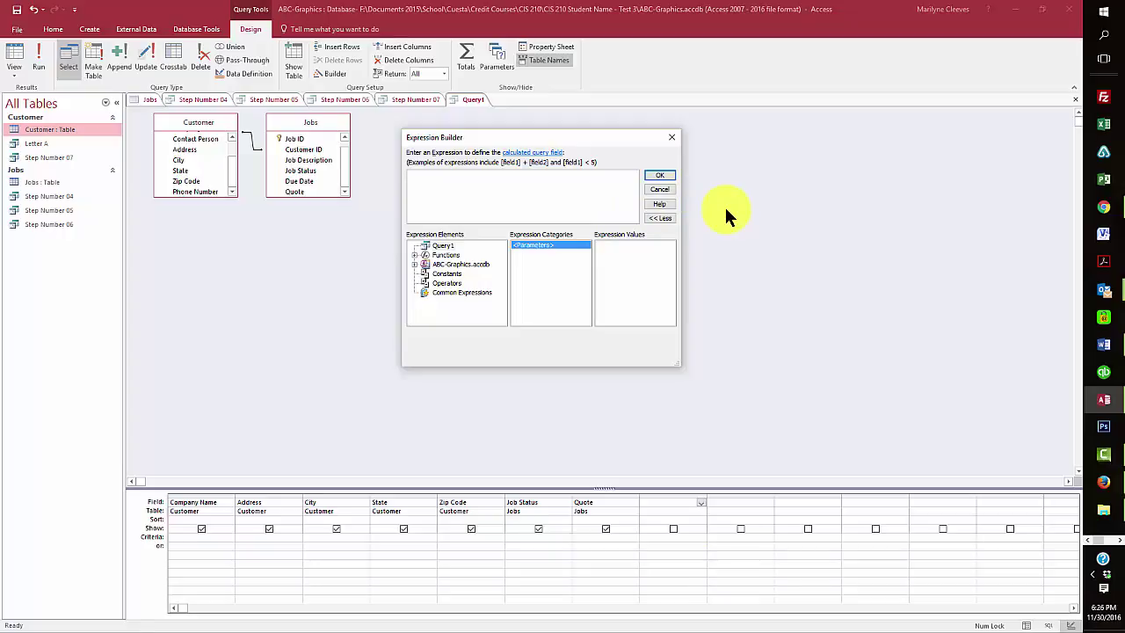
pyautogui.click(660, 189)
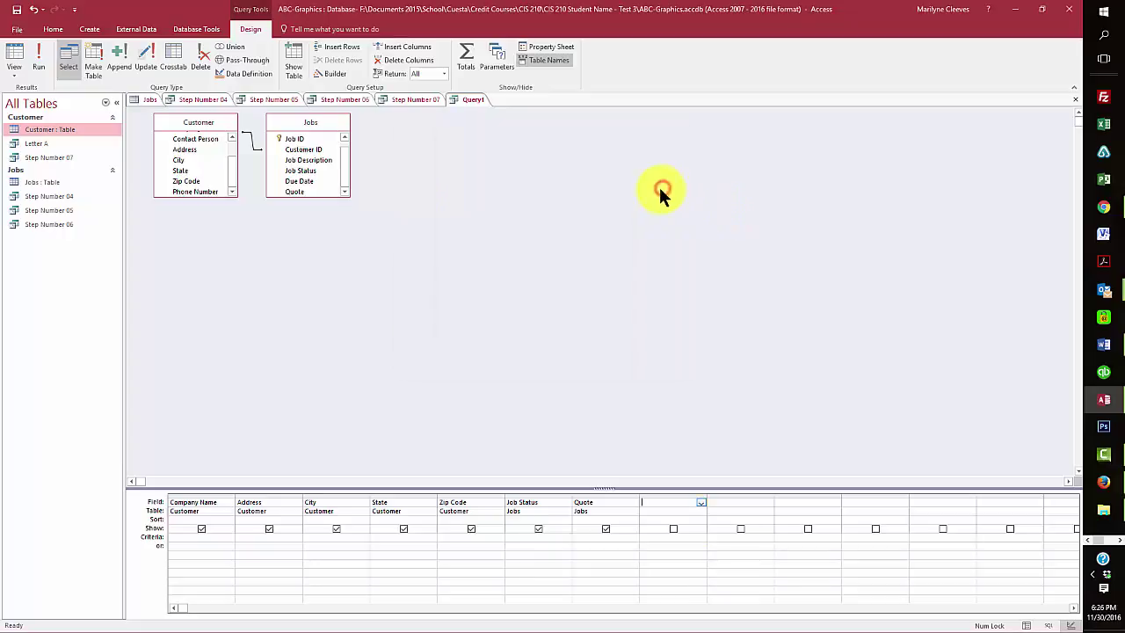
# Add the calculated field Discount: [Quote]*.15 in the first empty column of the query grid and run the query.
pyautogui.rightClick(668, 501)
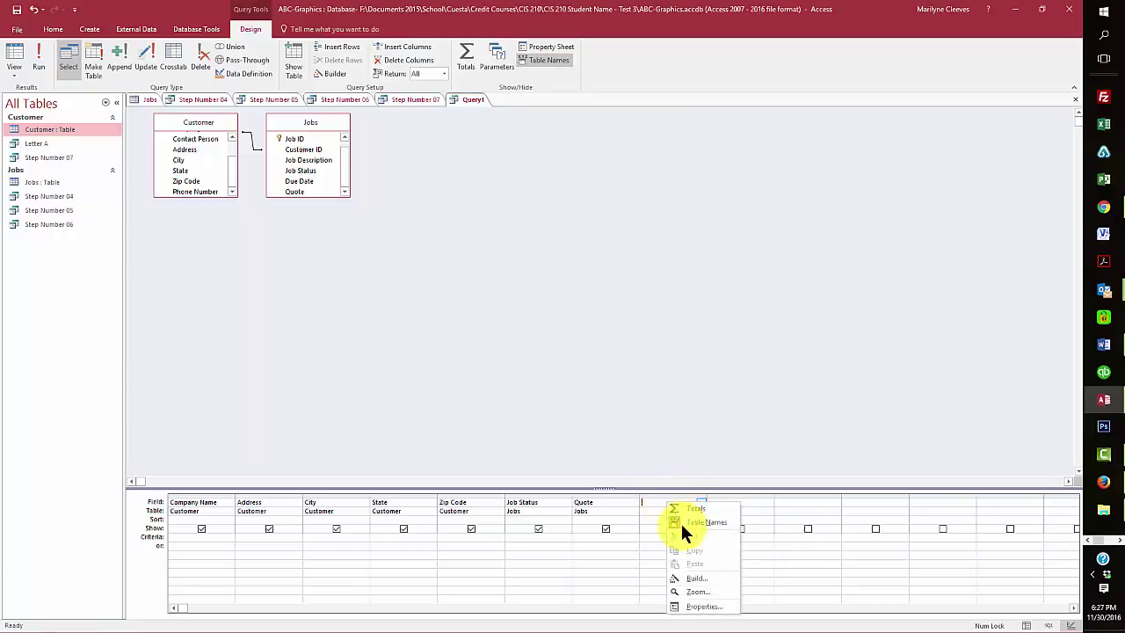
pyautogui.click(696, 592)
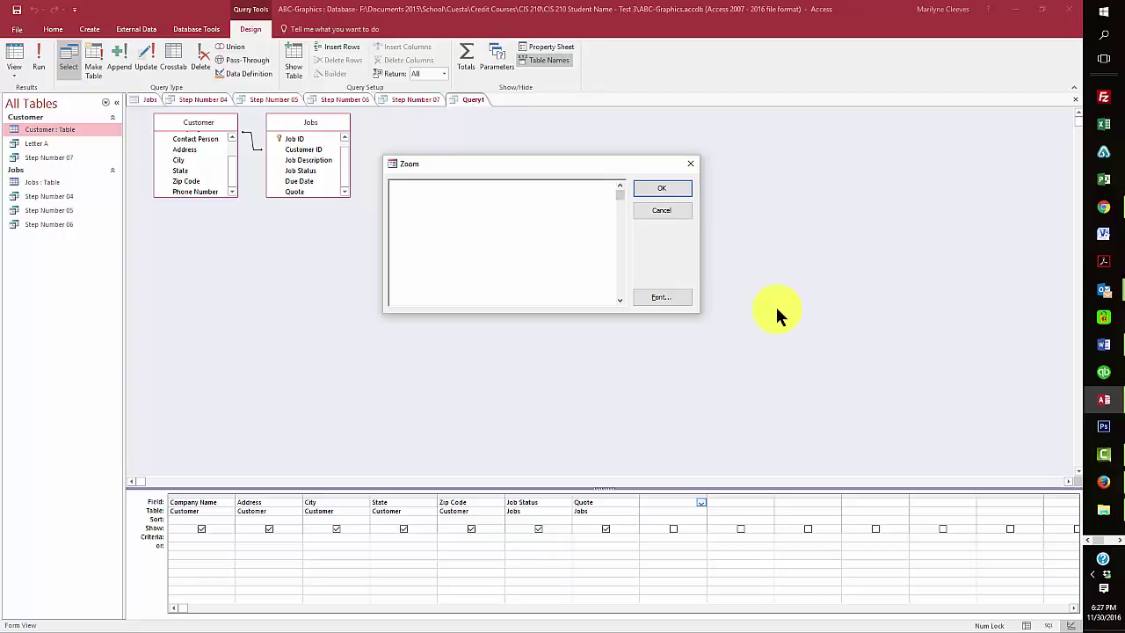
pyautogui.write('Dascount')
pyautogui.write(': [Quote]*.1')
pyautogui.write('5')
pyautogui.click(654, 190)
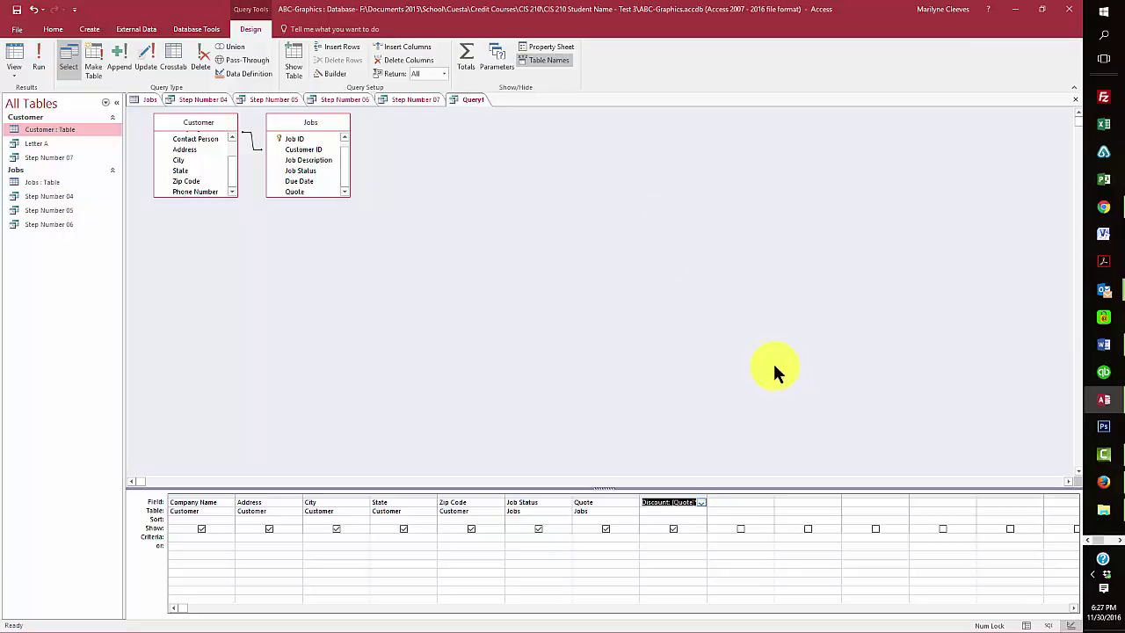
pyautogui.click(38, 63)
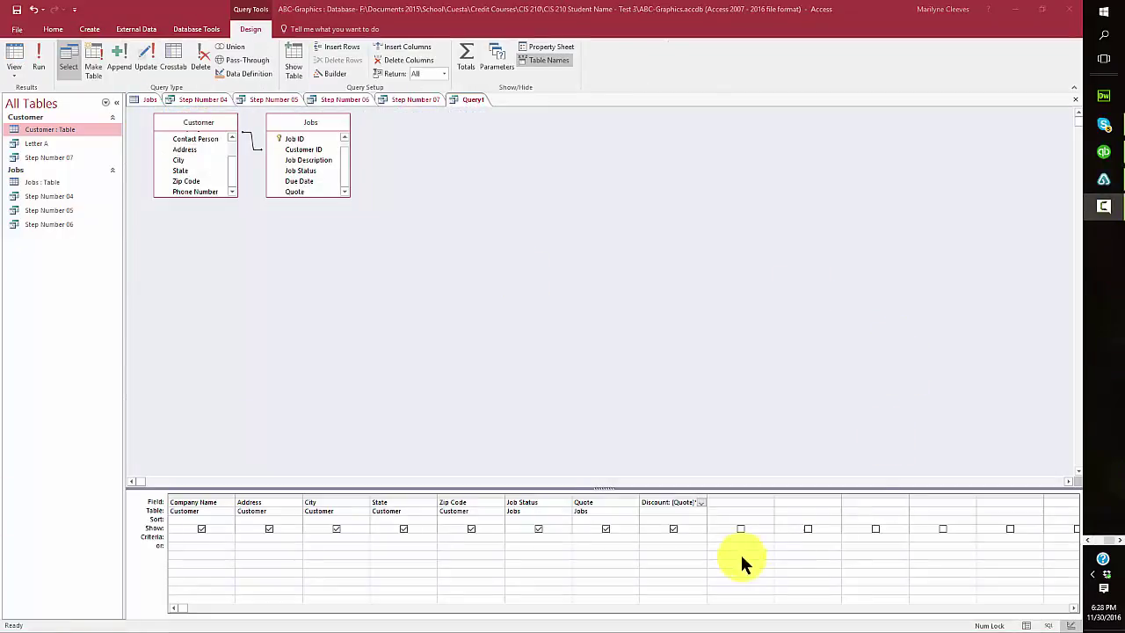
# Format the Discount field as Currency and run the query.
pyautogui.rightClick(658, 502)
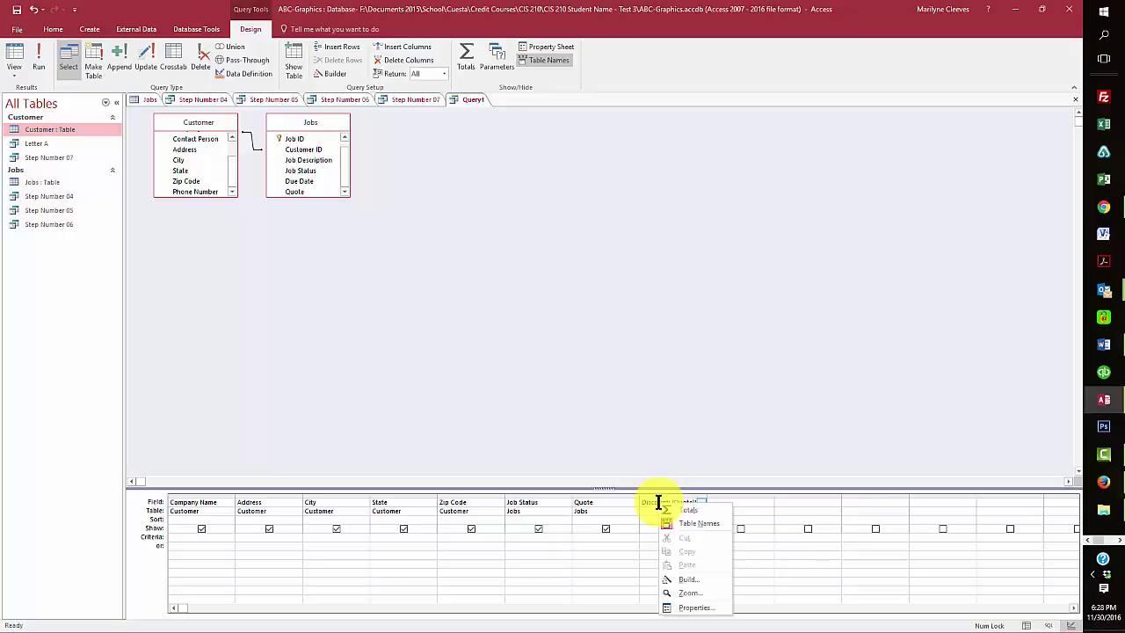
pyautogui.click(687, 608)
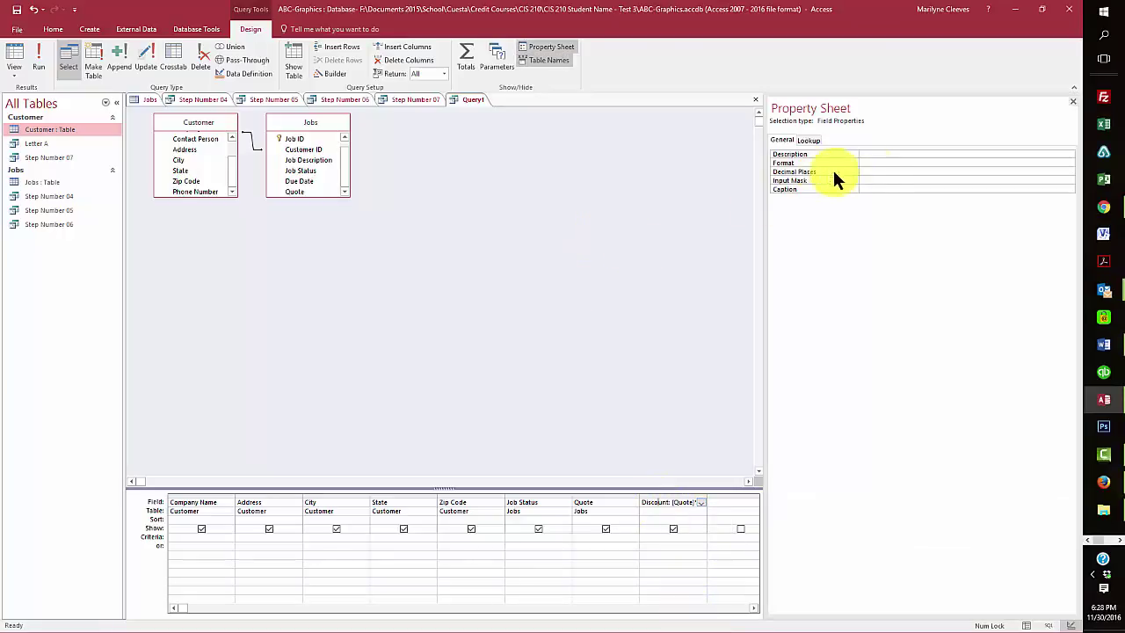
pyautogui.click(878, 163)
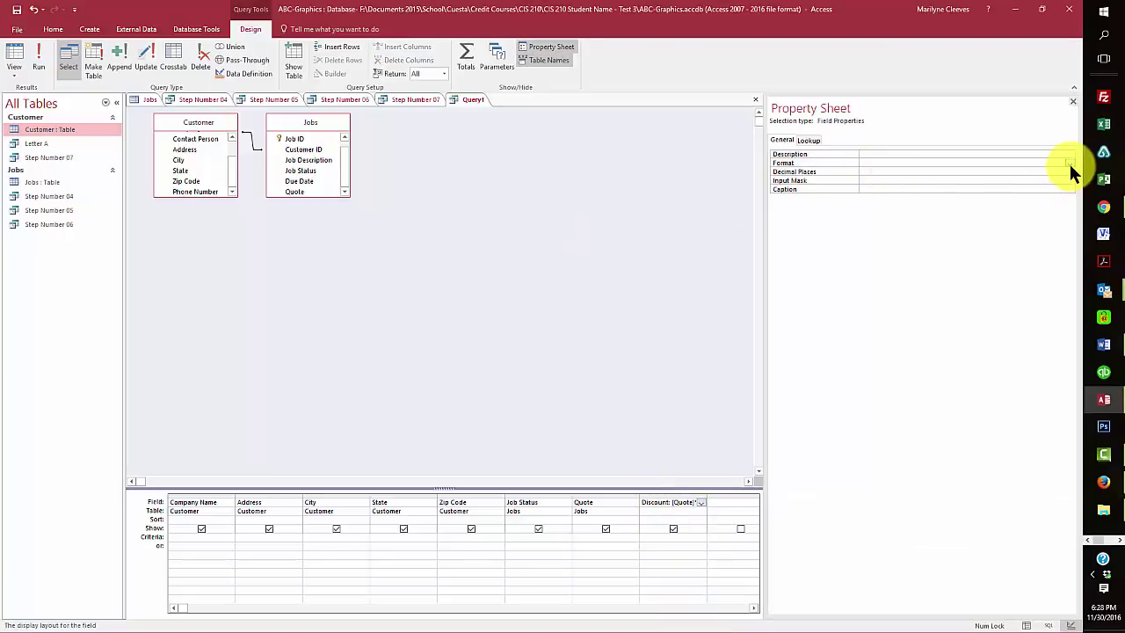
pyautogui.click(1068, 163)
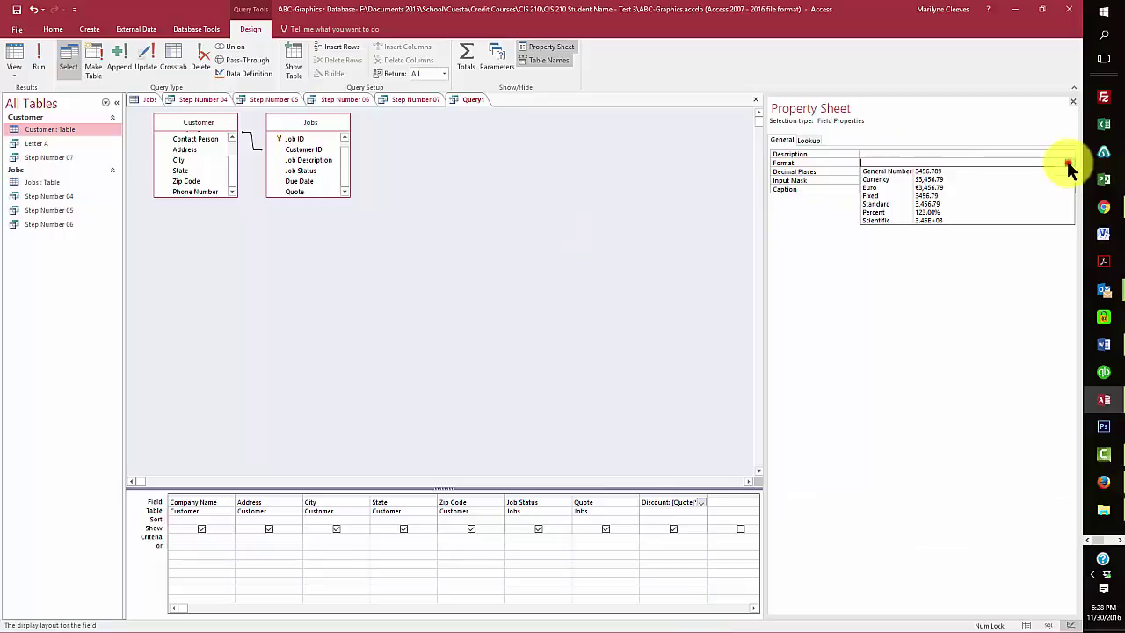
pyautogui.click(924, 180)
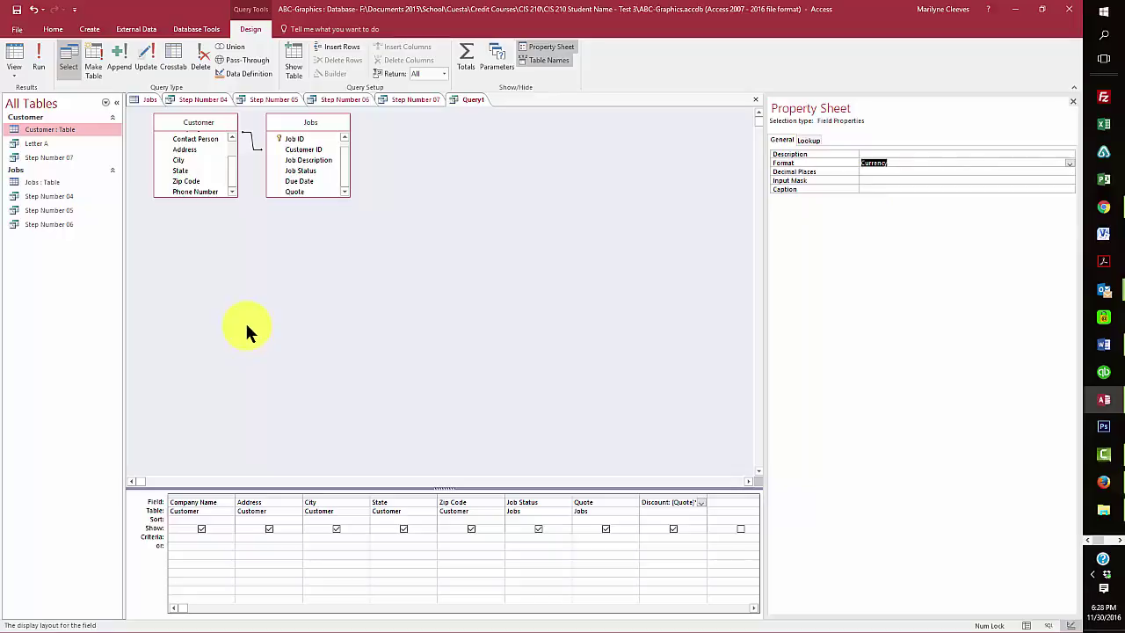
pyautogui.click(40, 59)
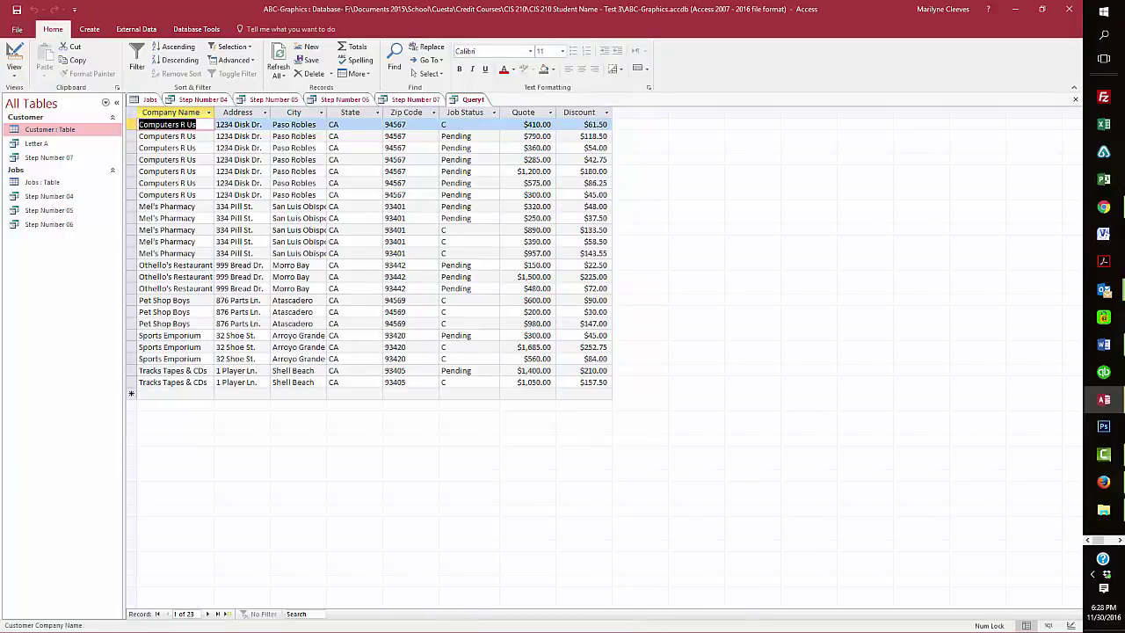
# Check the NewPrice field instructions in the Word exam, then return the Access query to Design View.
pyautogui.hotkey('alt', 'Tab')
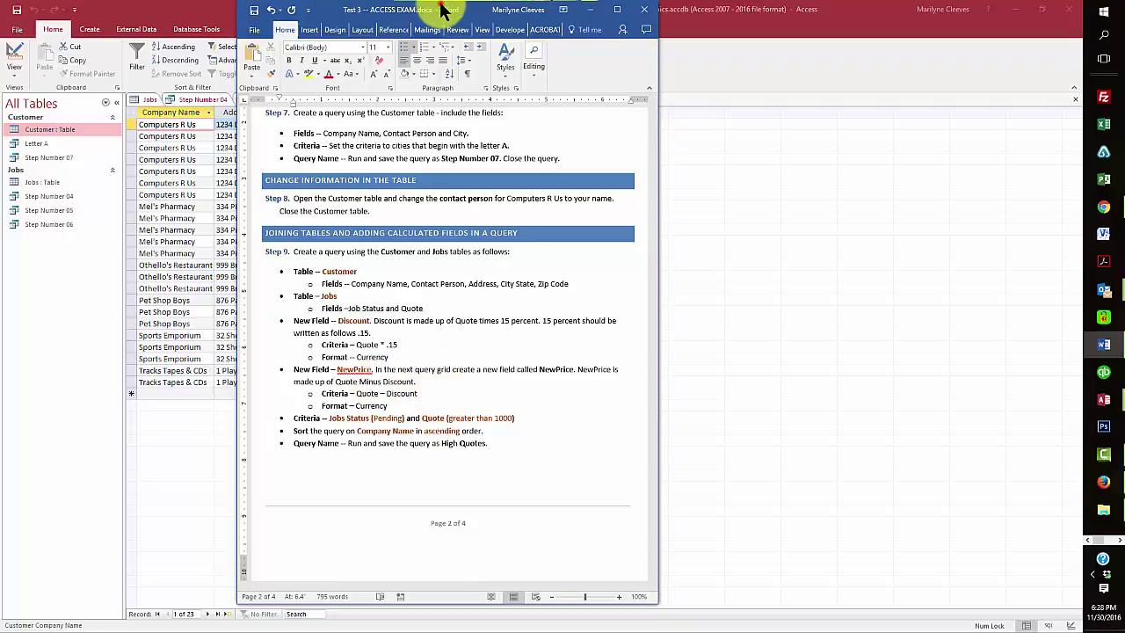
pyautogui.moveTo(442, 9); pyautogui.dragTo(0, 7)
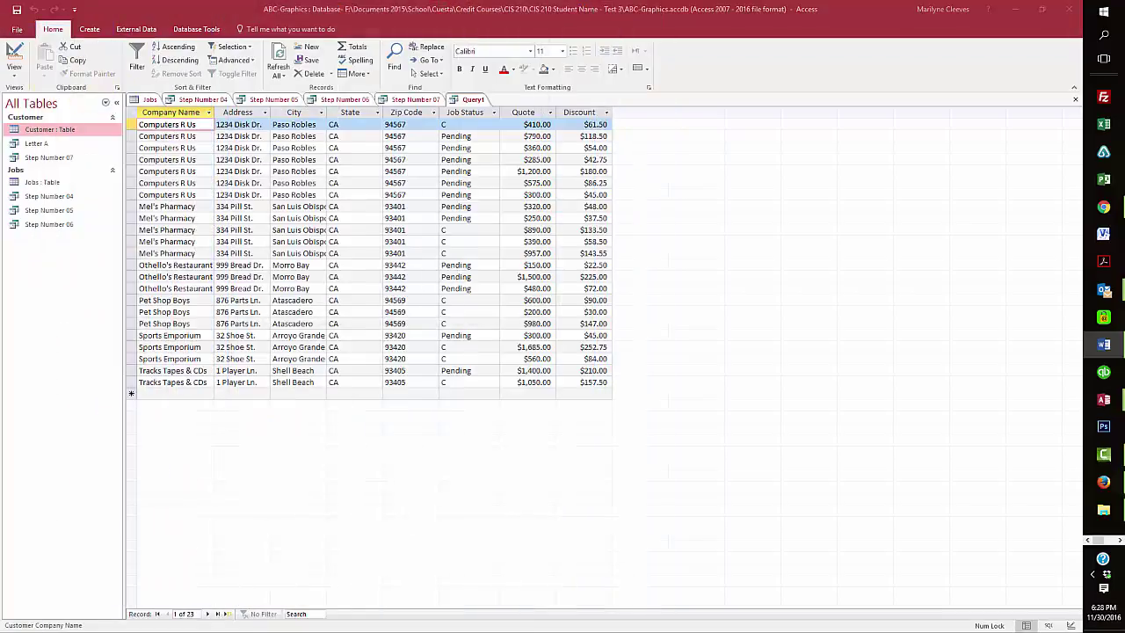
pyautogui.click(15, 74)
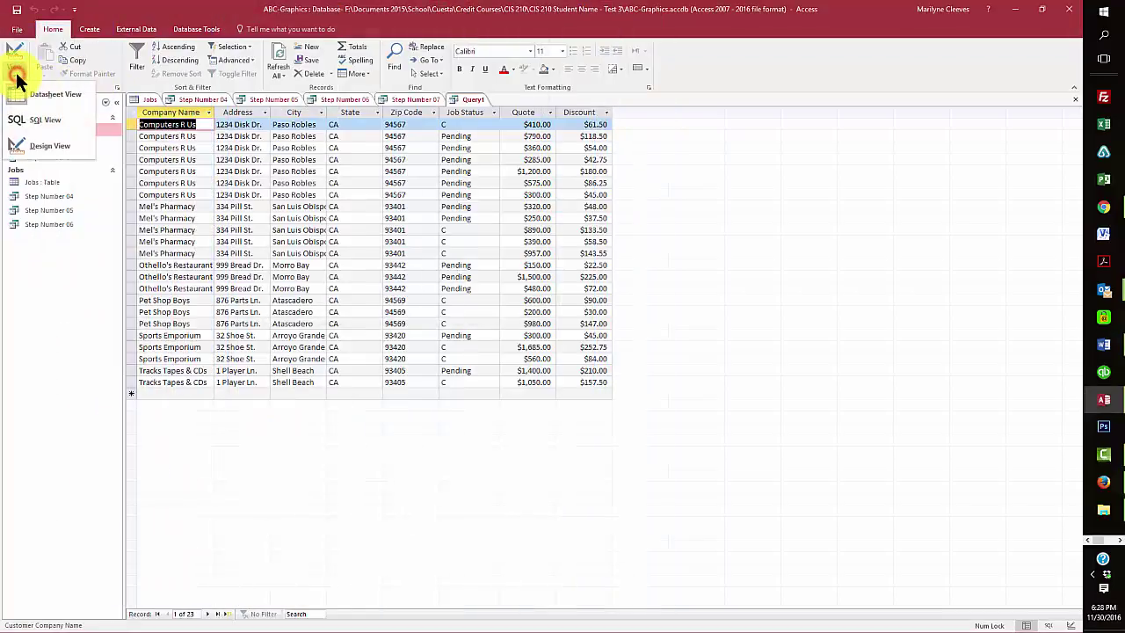
pyautogui.click(39, 145)
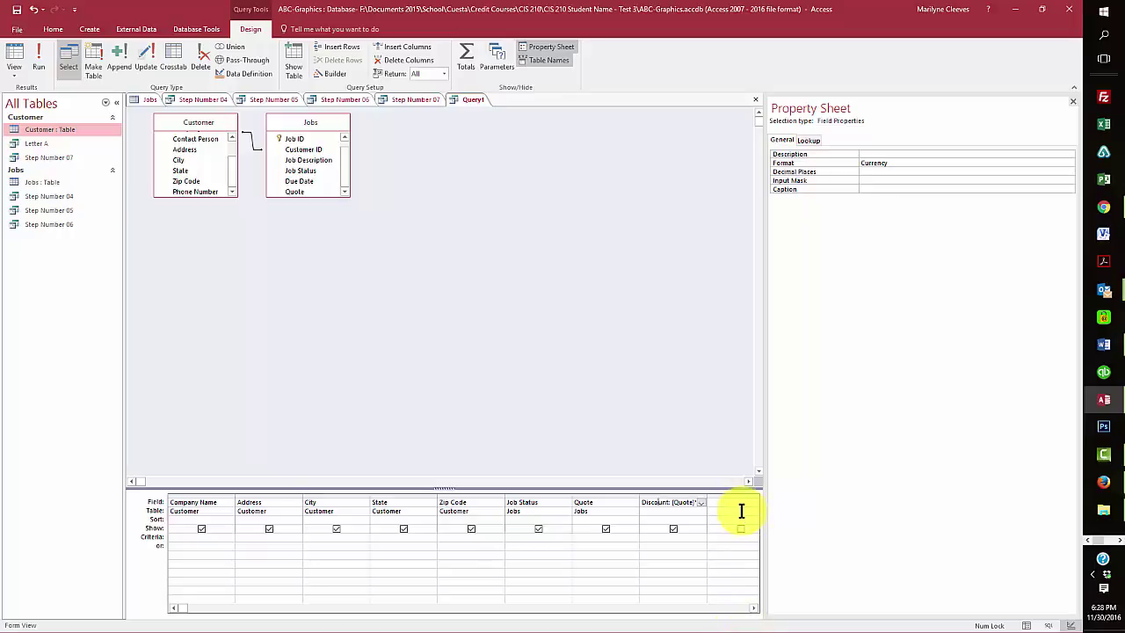
# Add the calculated field New Price: [Quote]-[Discount] in the column after Discount.
pyautogui.click(727, 501)
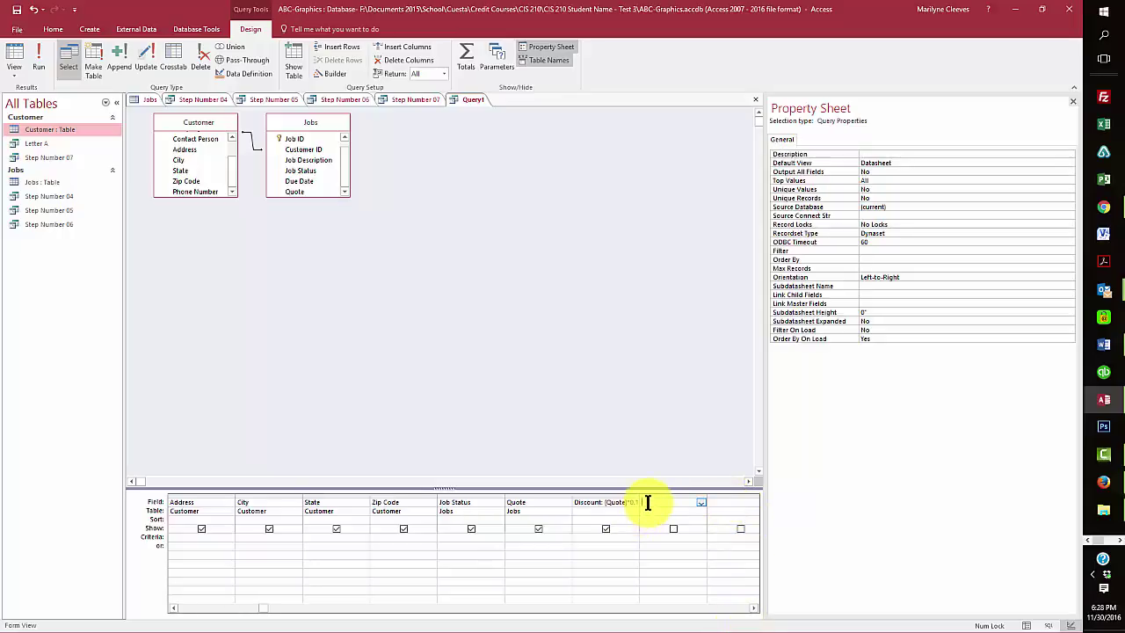
pyautogui.rightClick(649, 506)
pyautogui.click(680, 594)
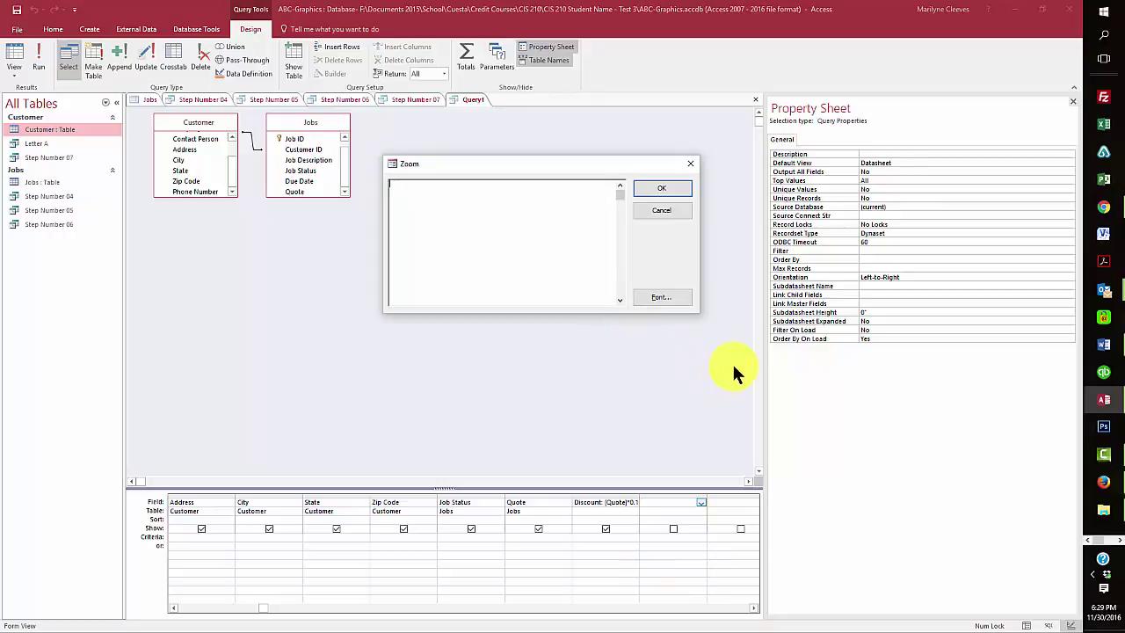
pyautogui.write('New Price:')
pyautogui.press('BackSpace')
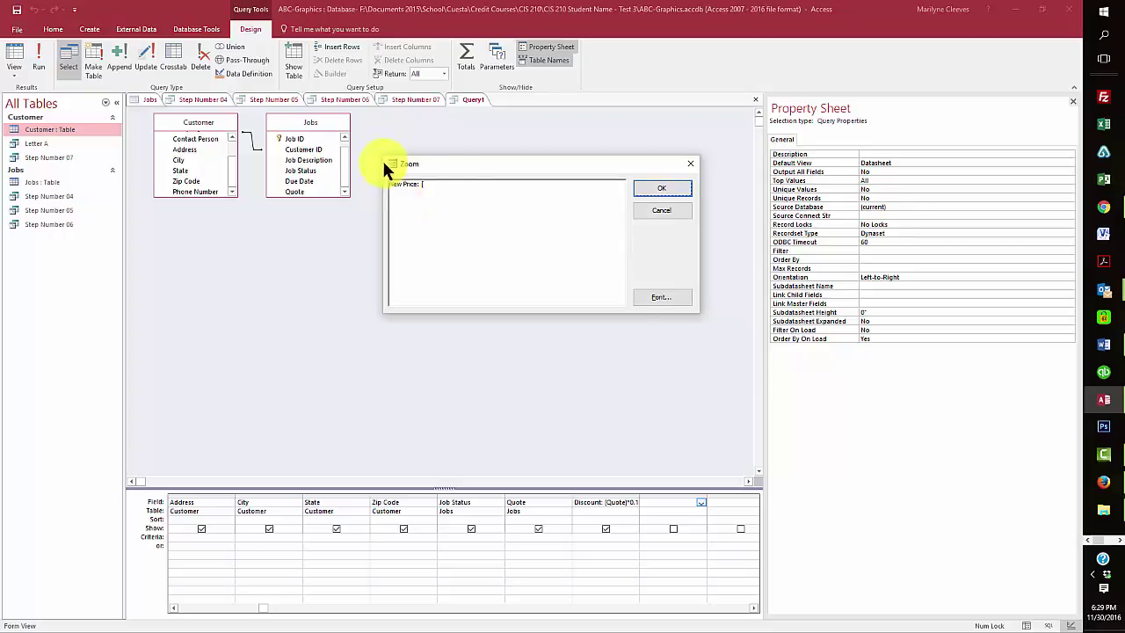
pyautogui.click(431, 186)
pyautogui.write('Q')
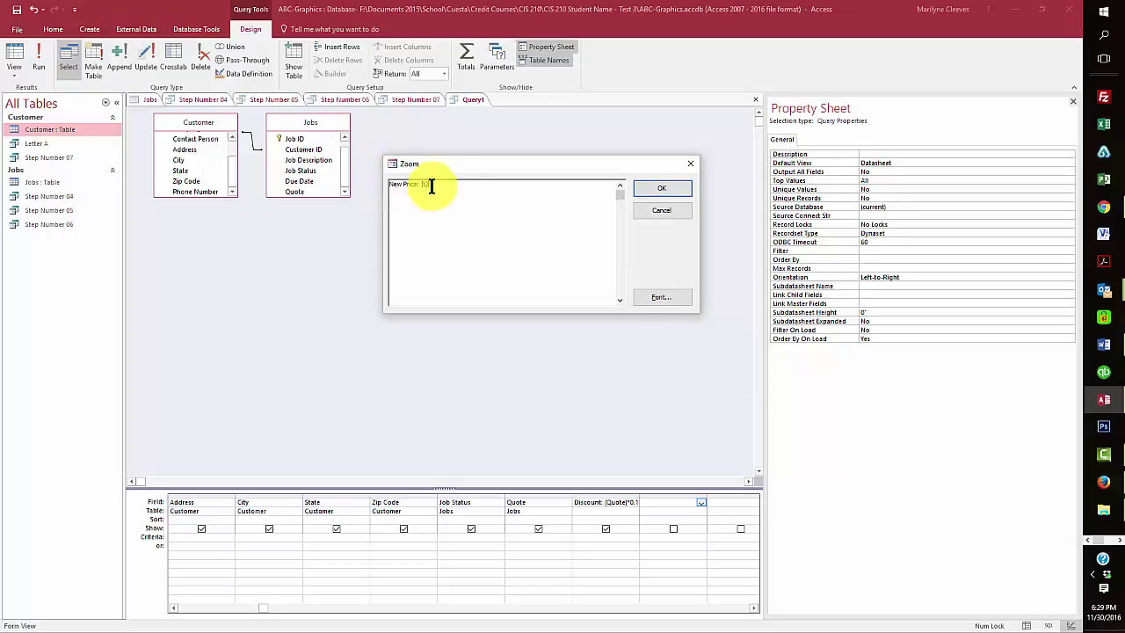
pyautogui.write('uote]-')
pyautogui.write('[')
pyautogui.write('Discount]')
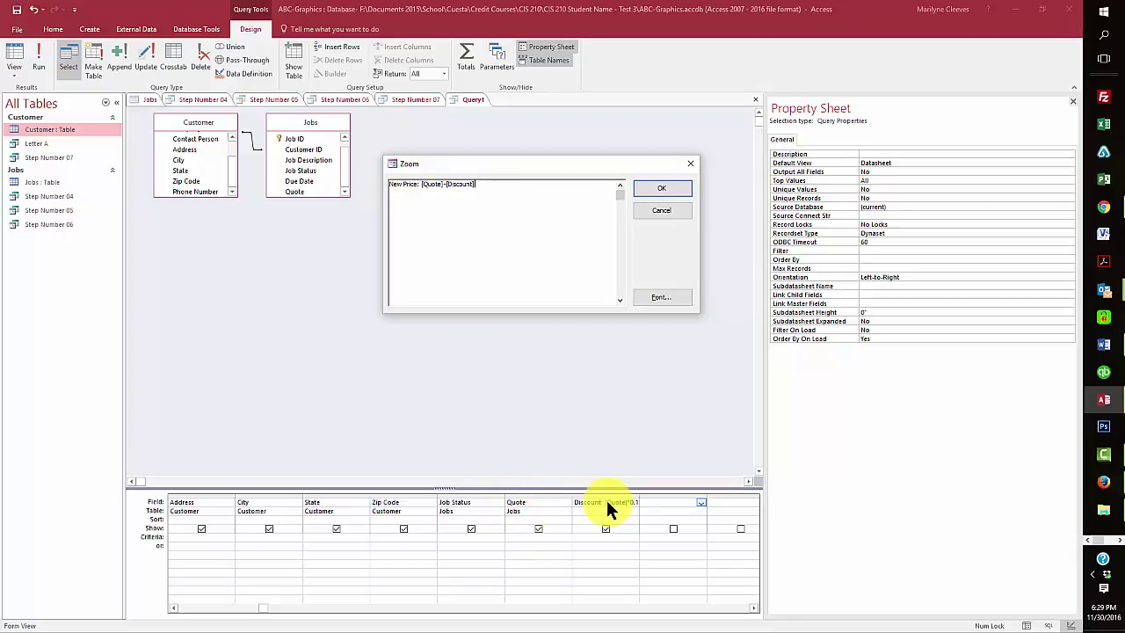
pyautogui.click(657, 192)
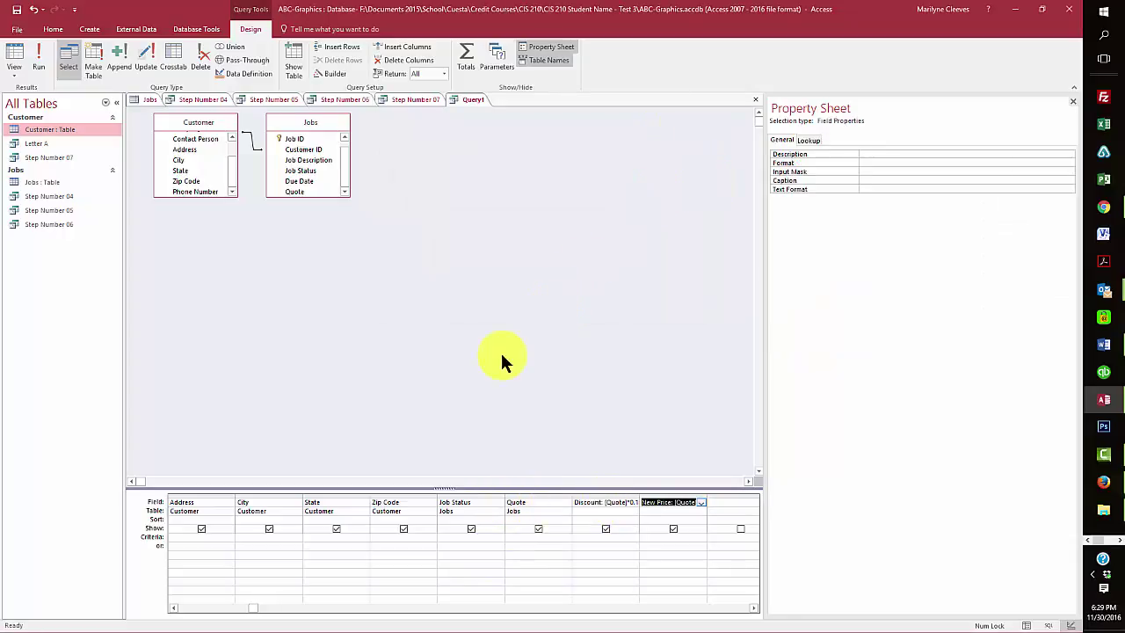
# Format the New Price field as Currency and run the query.
pyautogui.click(879, 163)
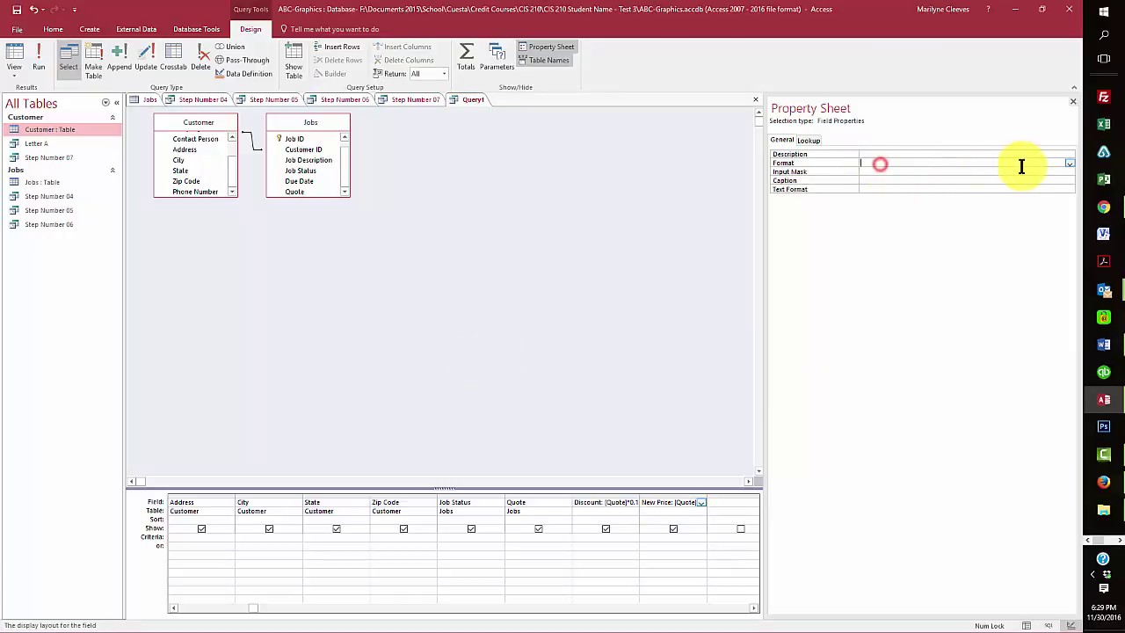
pyautogui.click(1069, 163)
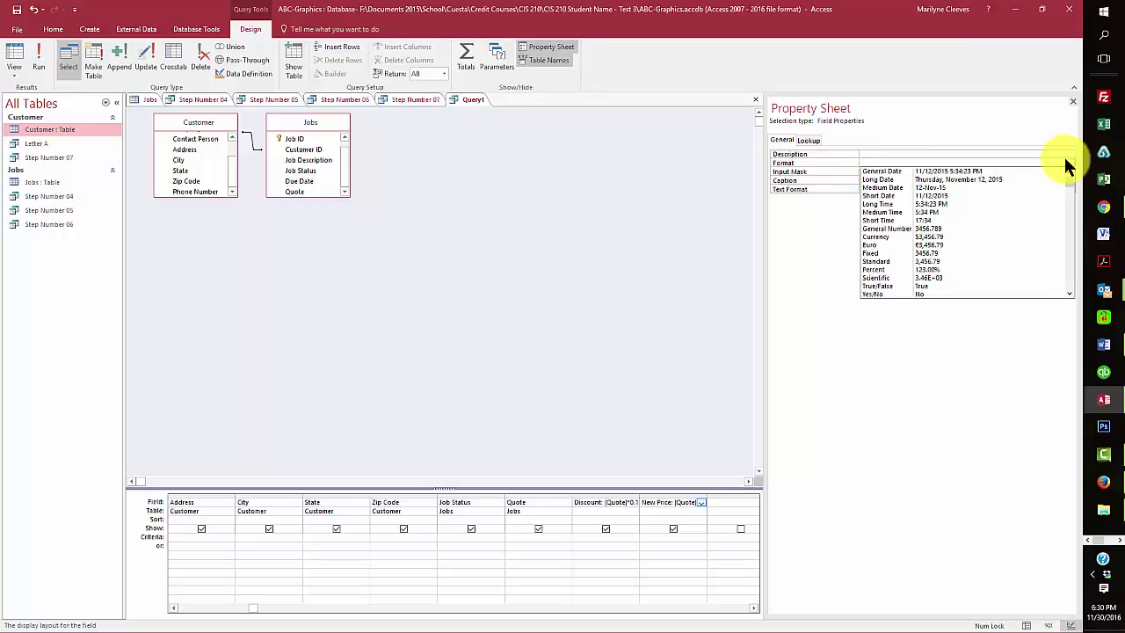
pyautogui.click(929, 237)
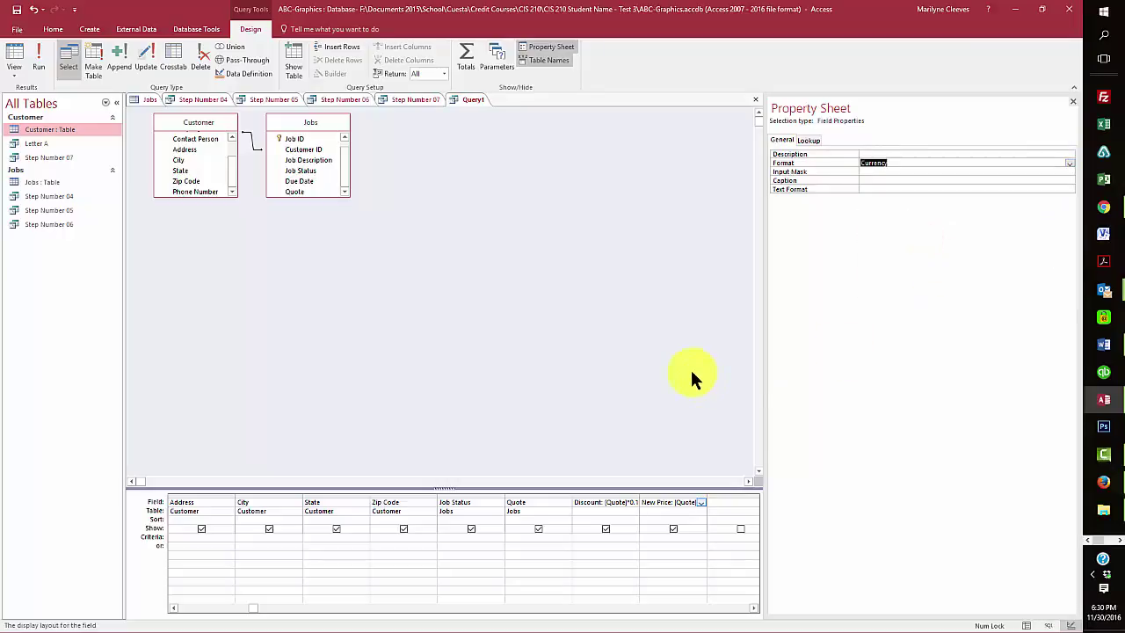
pyautogui.click(37, 58)
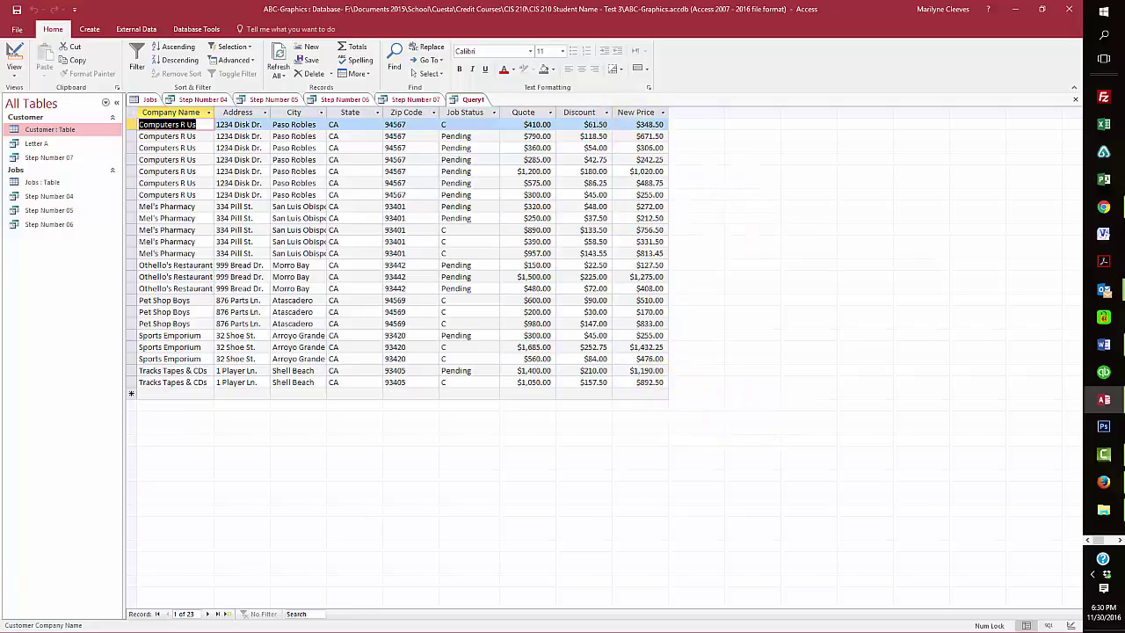
# Check the Word exam and, in the query's design, set the criteria Pending for Job Status and >1000 for Quote.
pyautogui.hotkey('alt', 'Tab')
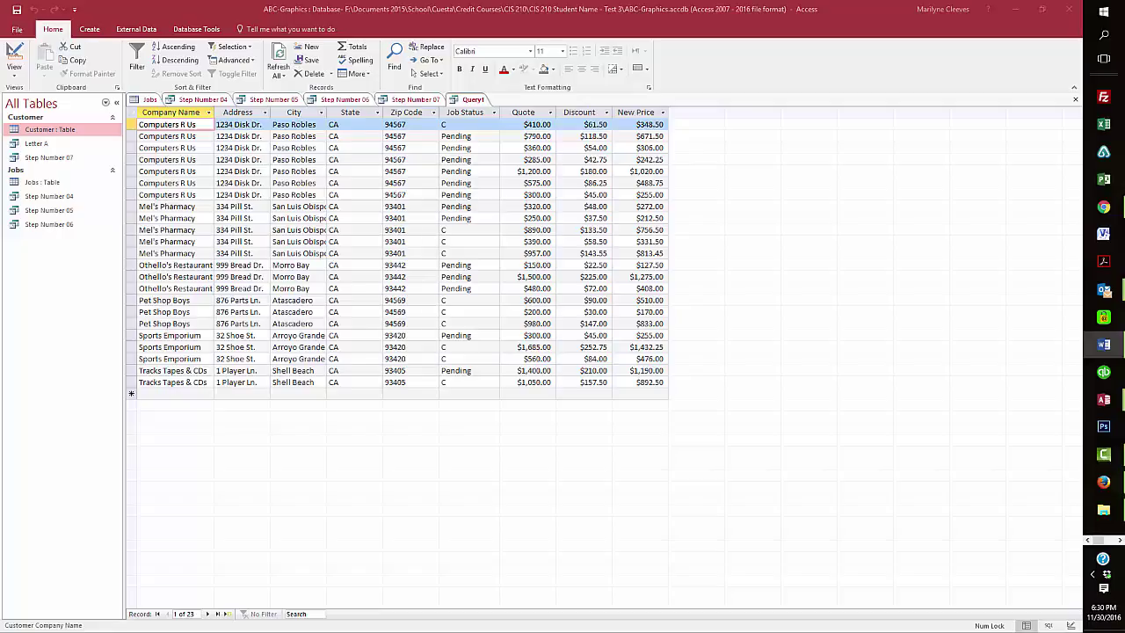
pyautogui.click(15, 74)
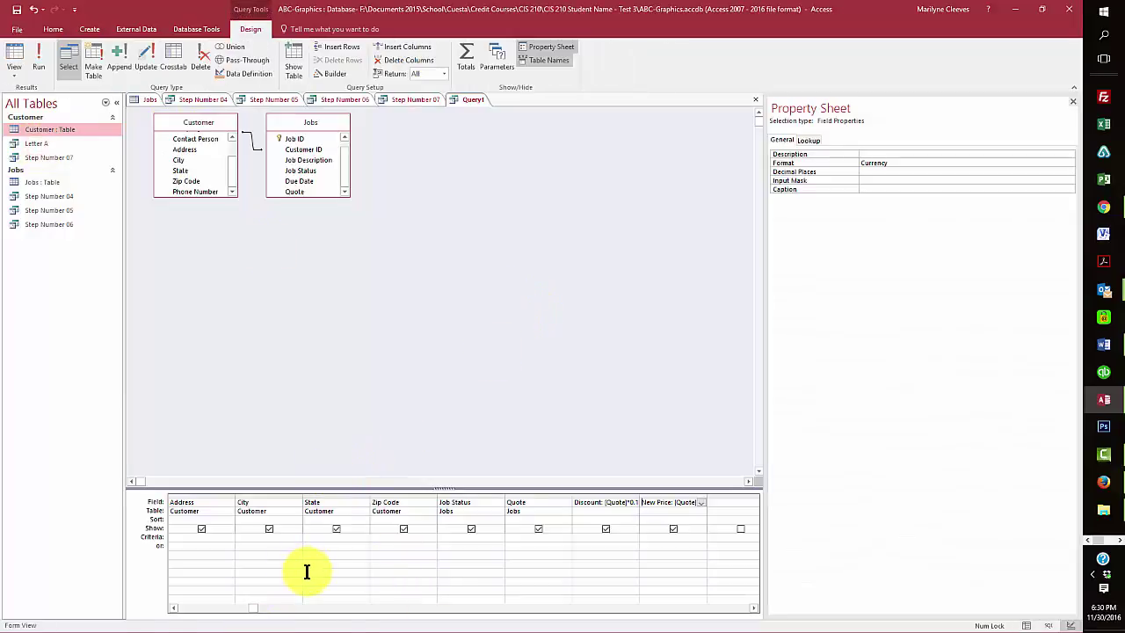
pyautogui.click(446, 537)
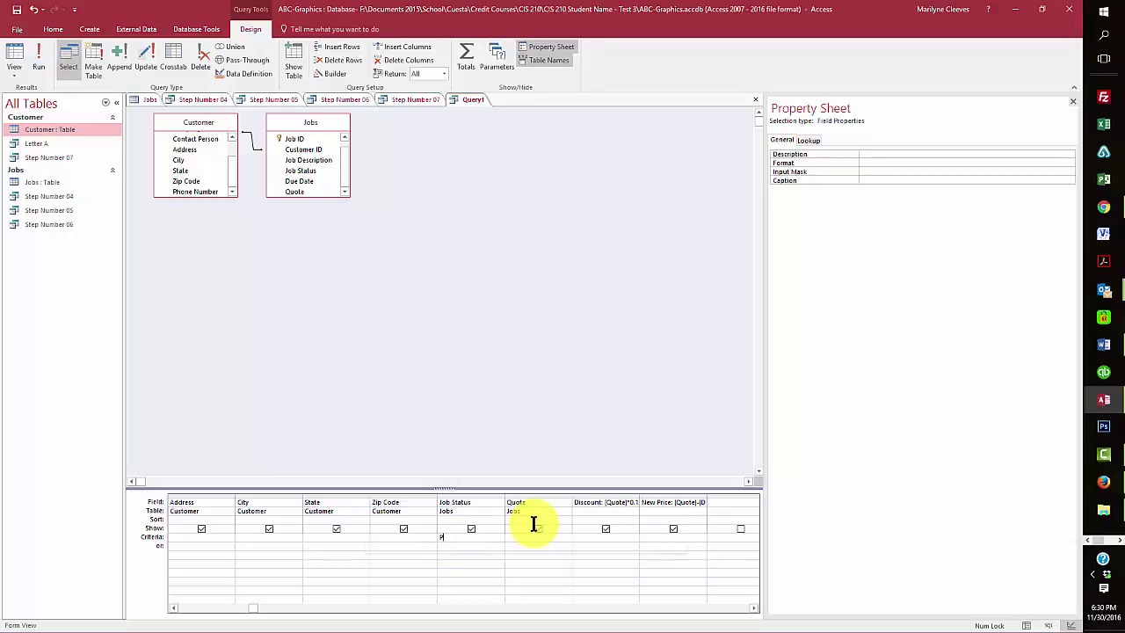
pyautogui.write('Pending')
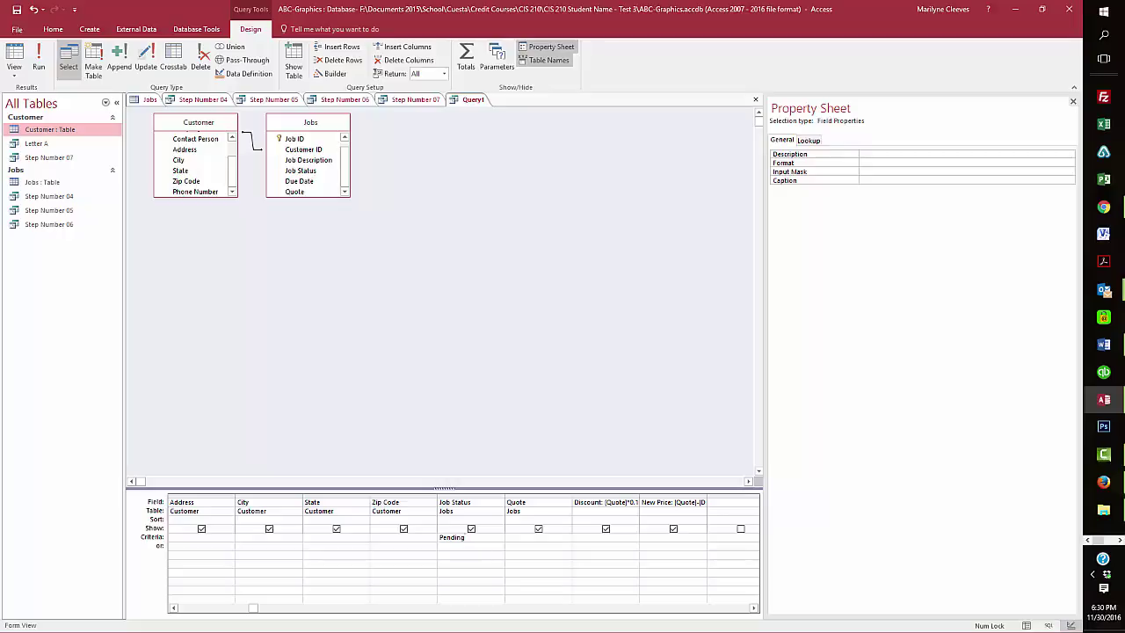
pyautogui.click(512, 536)
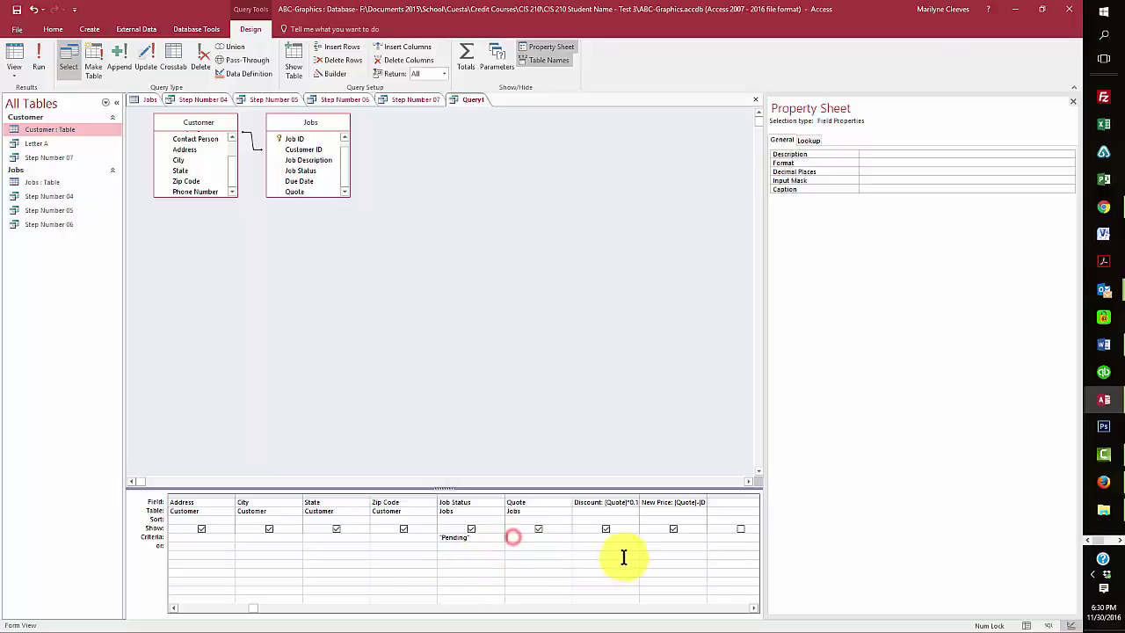
pyautogui.write('>')
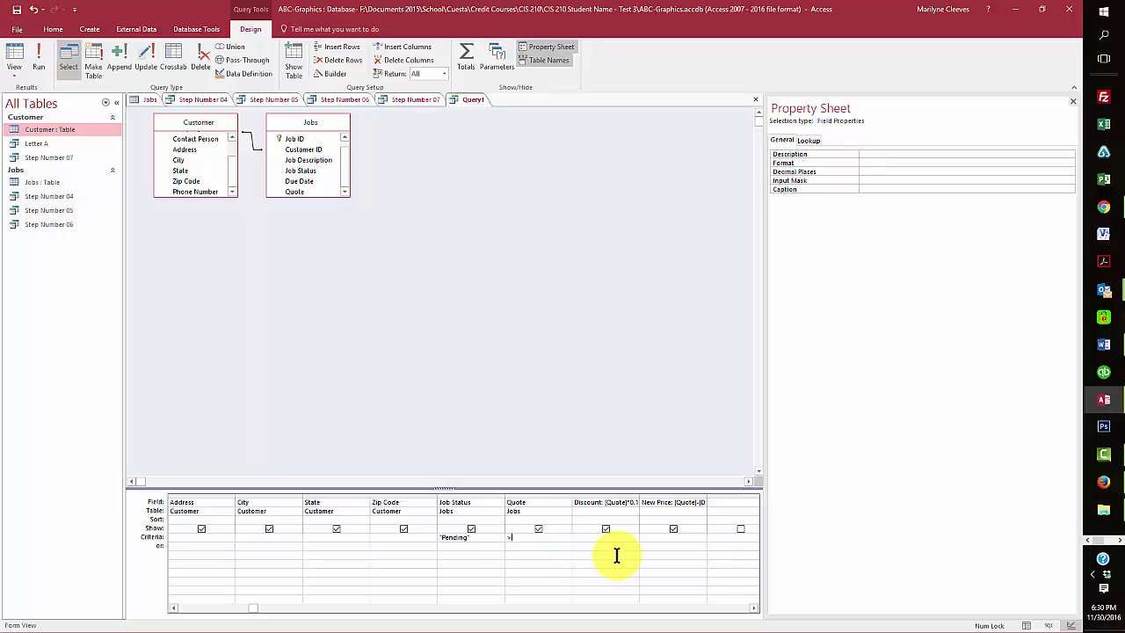
pyautogui.write('1000')
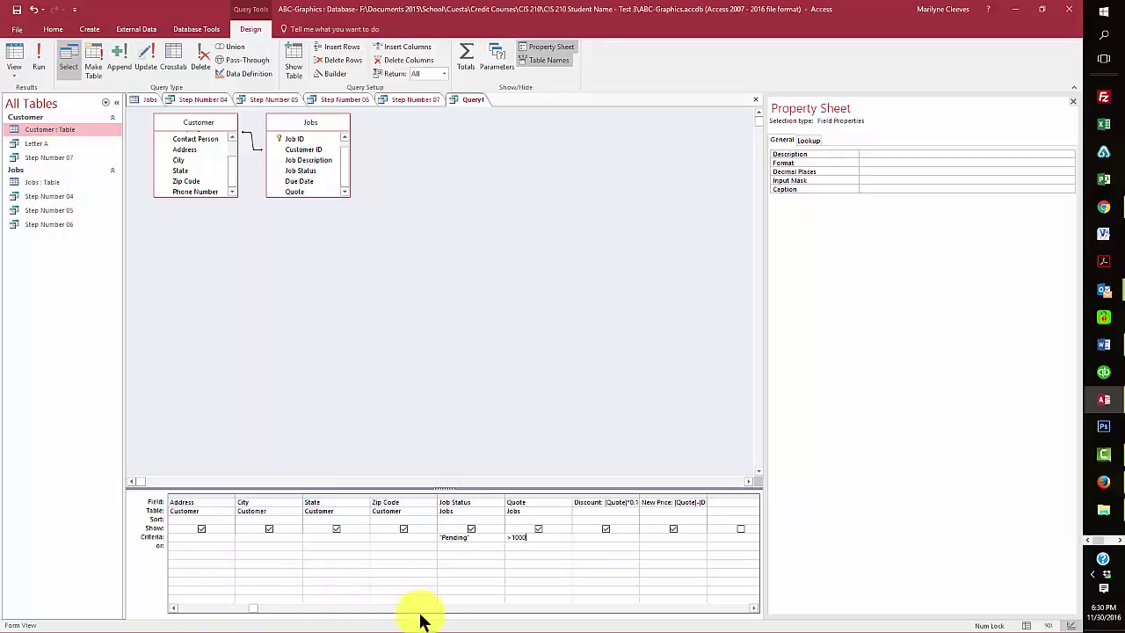
# Sort the query by Company Name in ascending order and run it.
pyautogui.moveTo(253, 606); pyautogui.dragTo(180, 610)
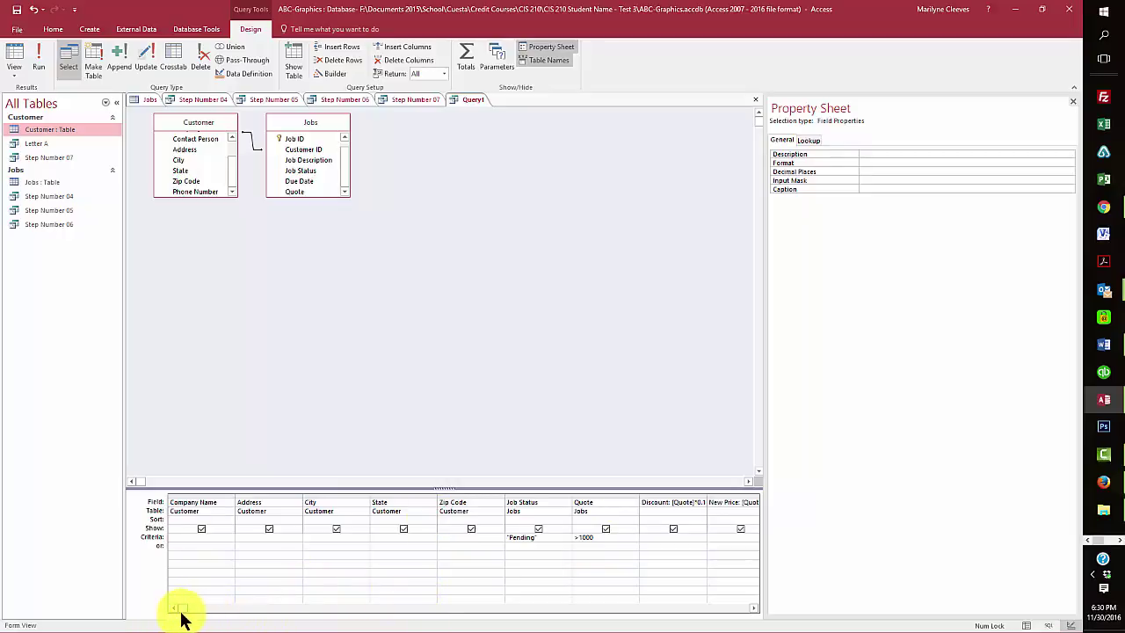
pyautogui.click(185, 520)
pyautogui.click(228, 520)
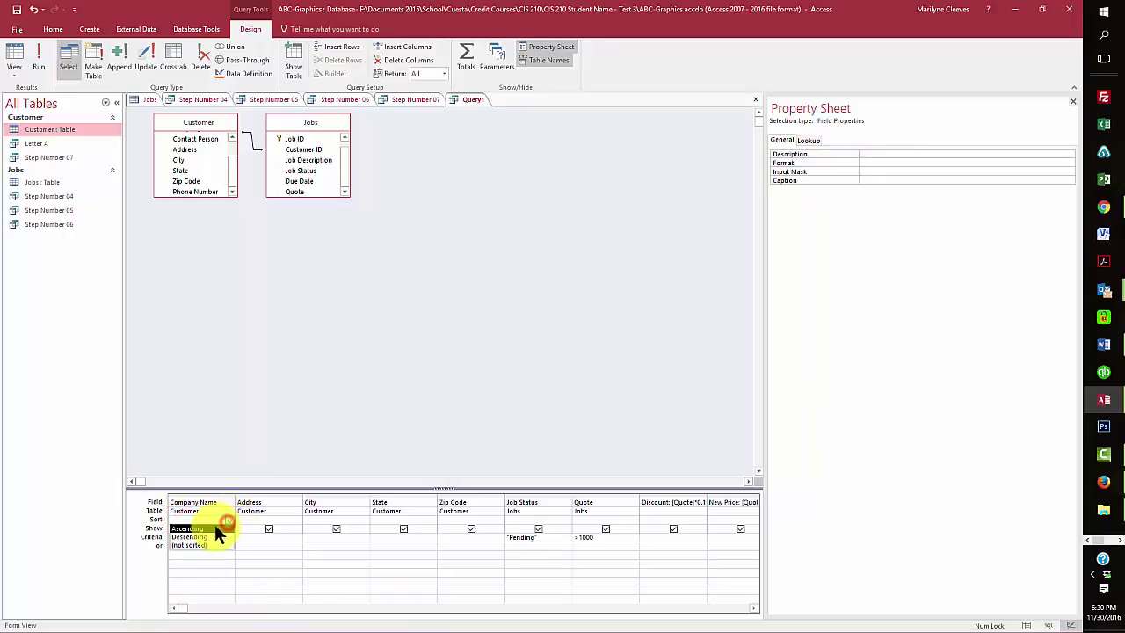
pyautogui.click(211, 527)
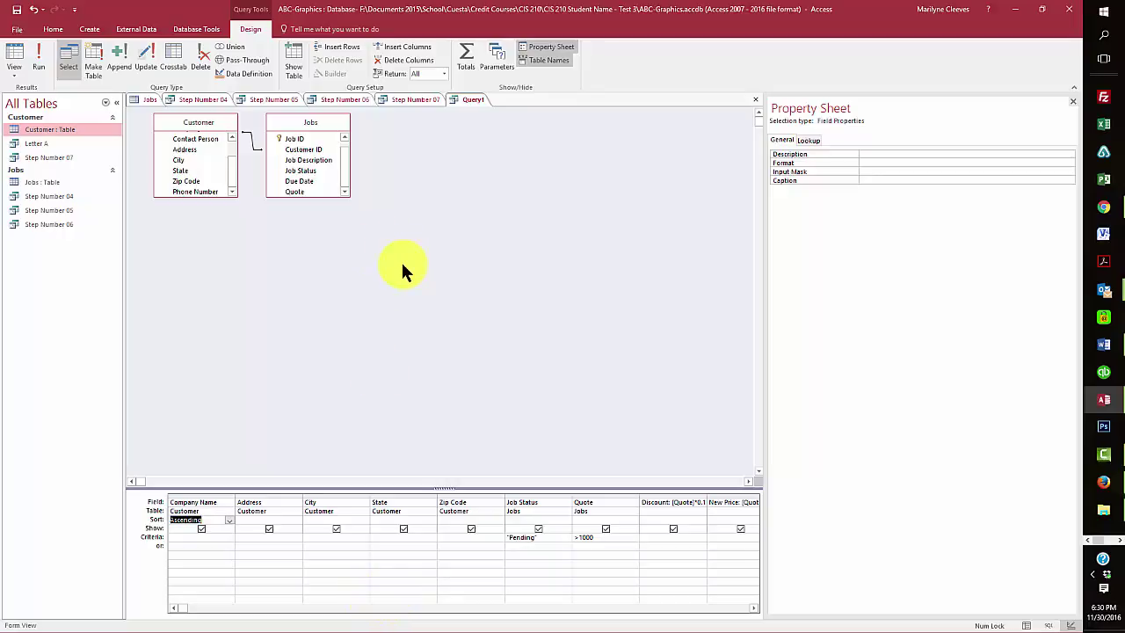
pyautogui.click(35, 62)
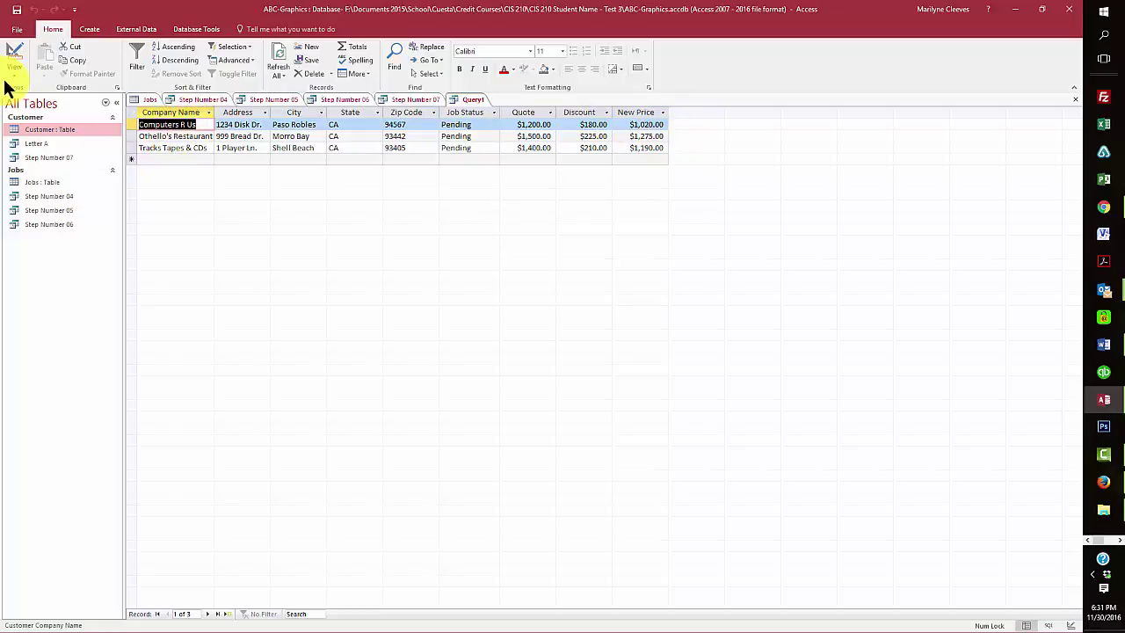
# Save the query as High Quotes.
pyautogui.rightClick(472, 100)
pyautogui.click(496, 103)
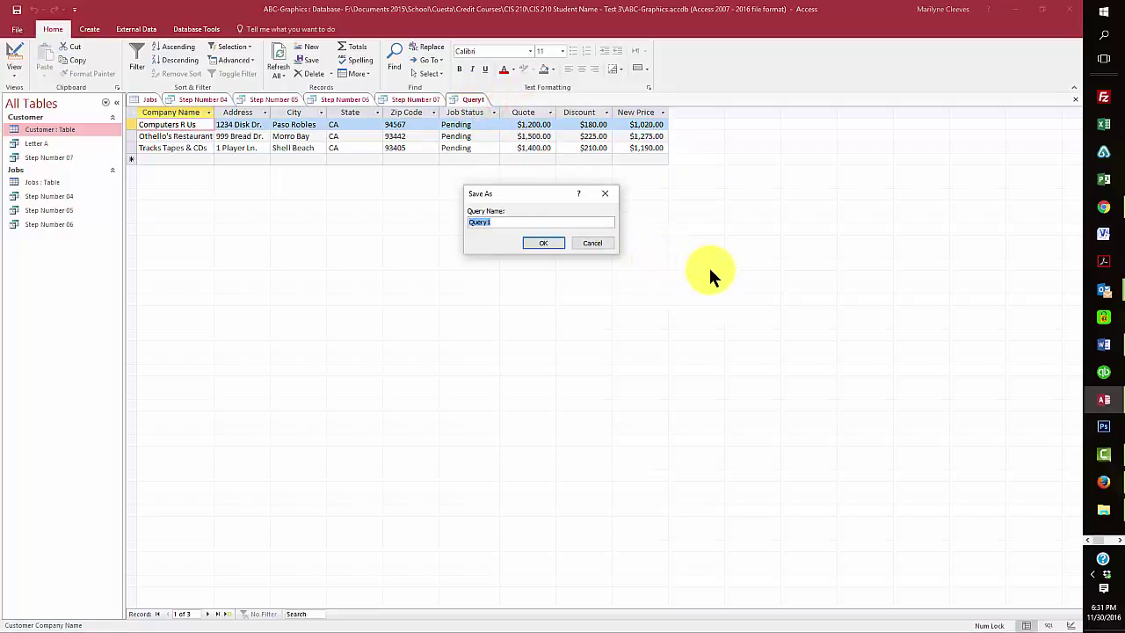
pyautogui.write('High Quotes')
pyautogui.click(532, 246)
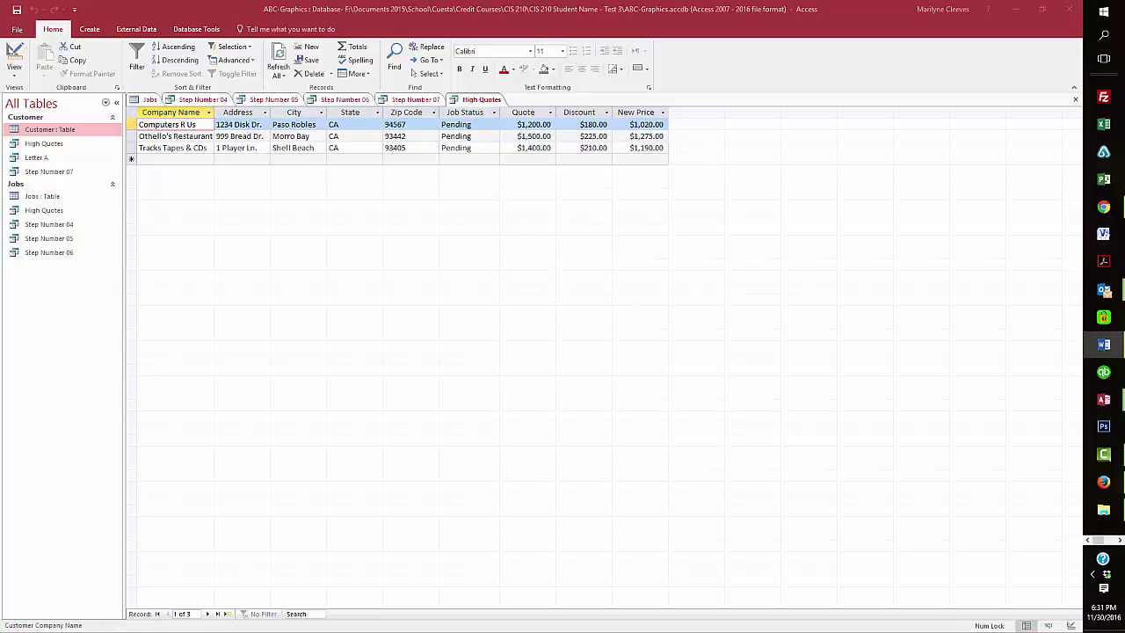
# Check Step 10 in the Word exam, create a report from the High Quotes query and examine its fields in Design View.
pyautogui.moveTo(584, 58); pyautogui.dragTo(496, 24)
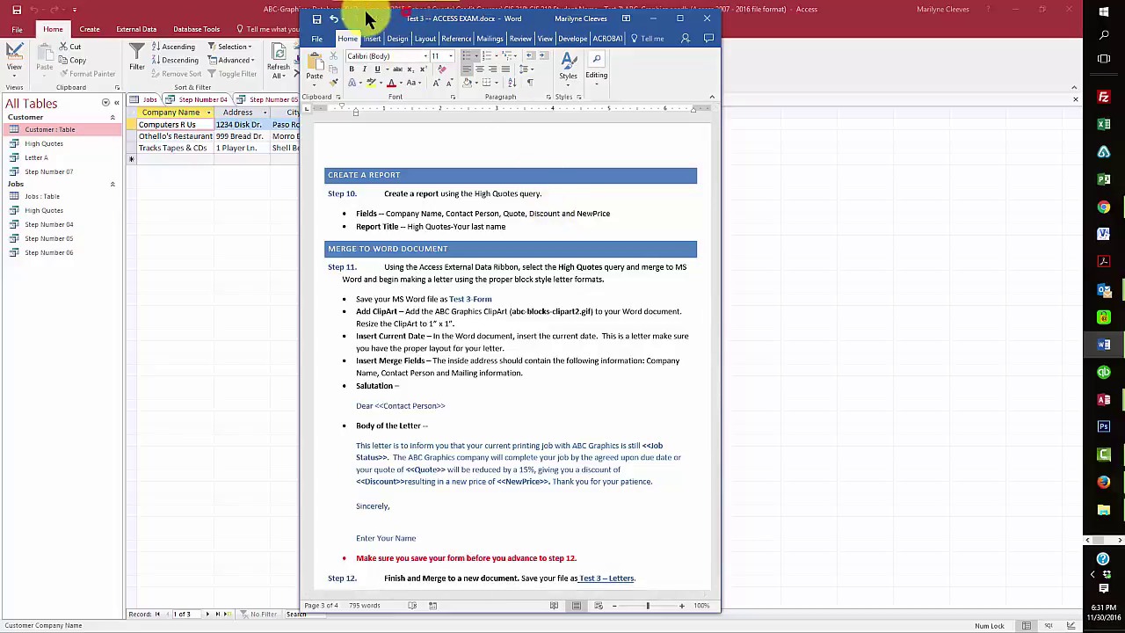
pyautogui.moveTo(408, 19); pyautogui.dragTo(0, 11)
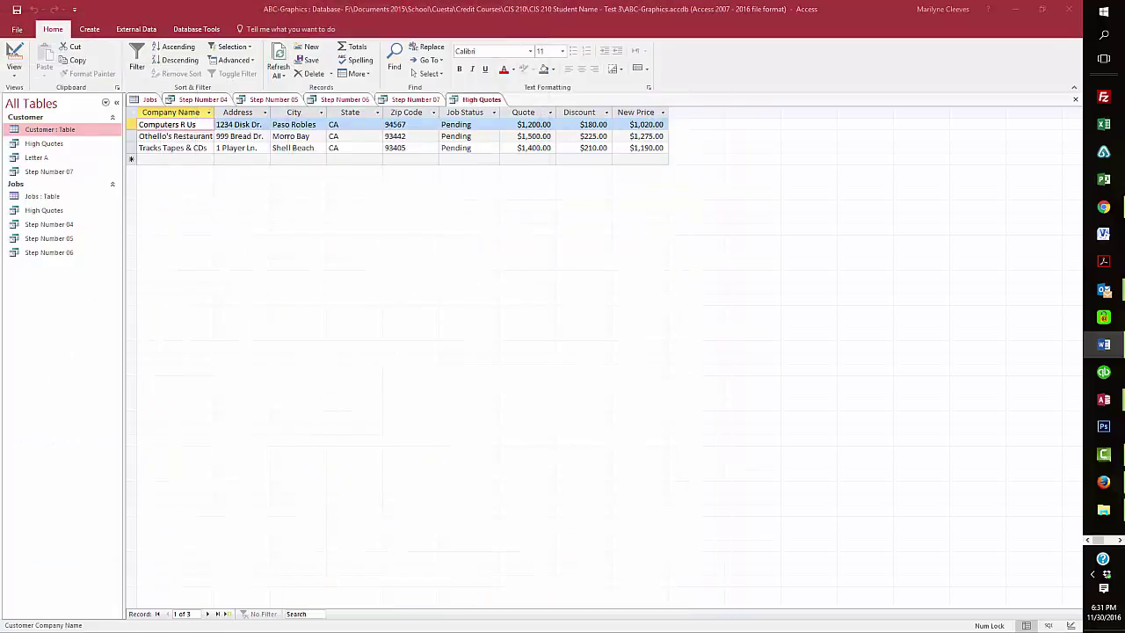
pyautogui.click(88, 29)
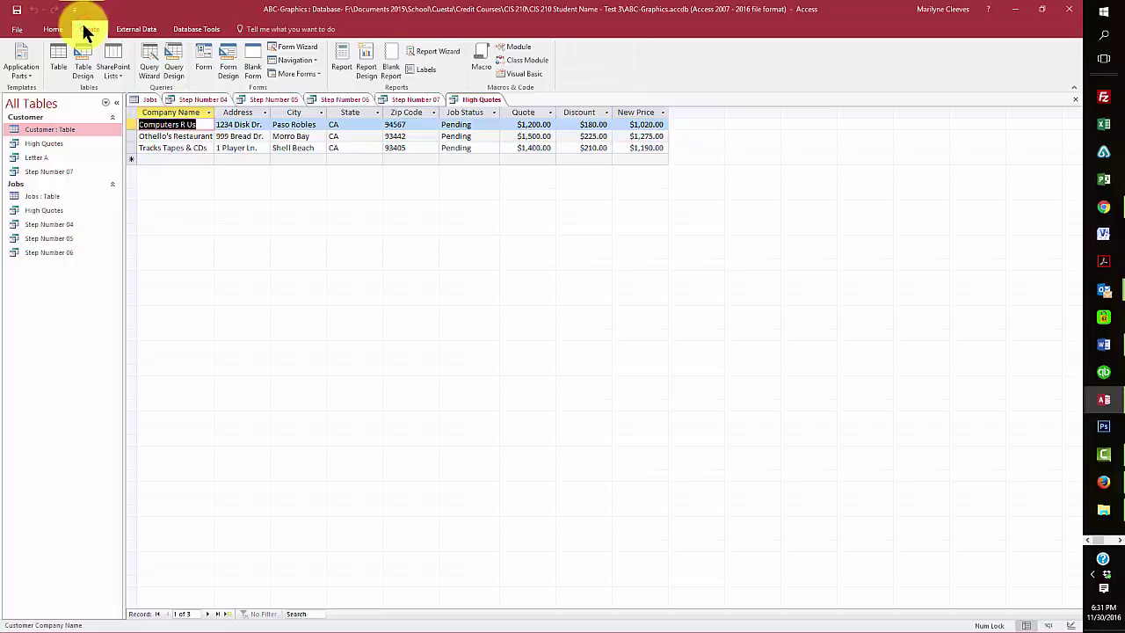
pyautogui.click(345, 59)
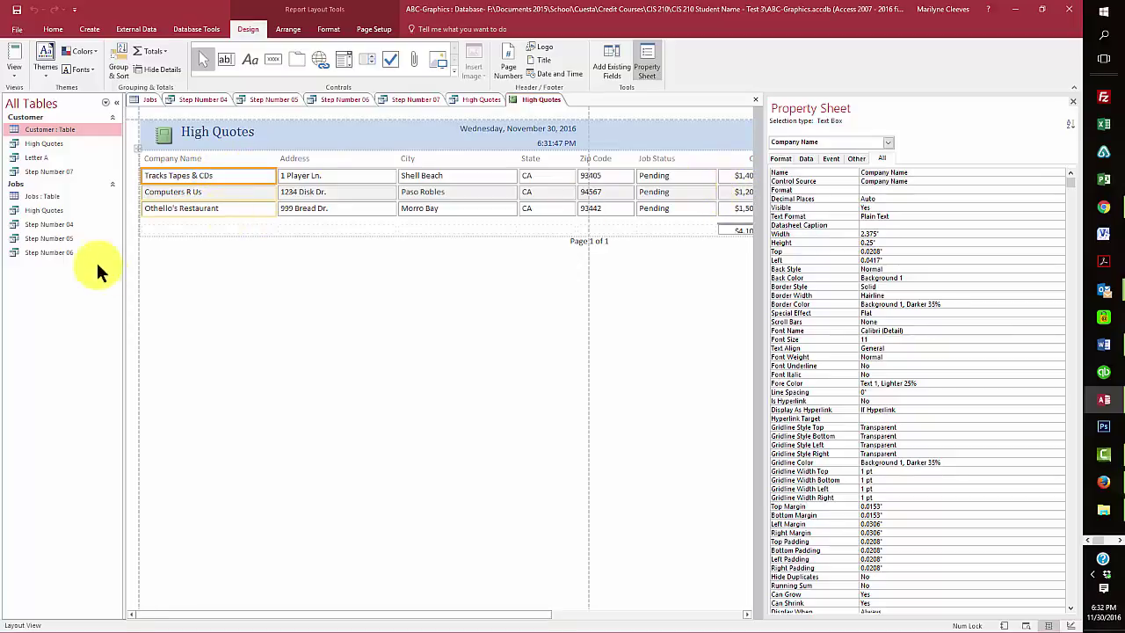
pyautogui.click(13, 72)
pyautogui.click(44, 173)
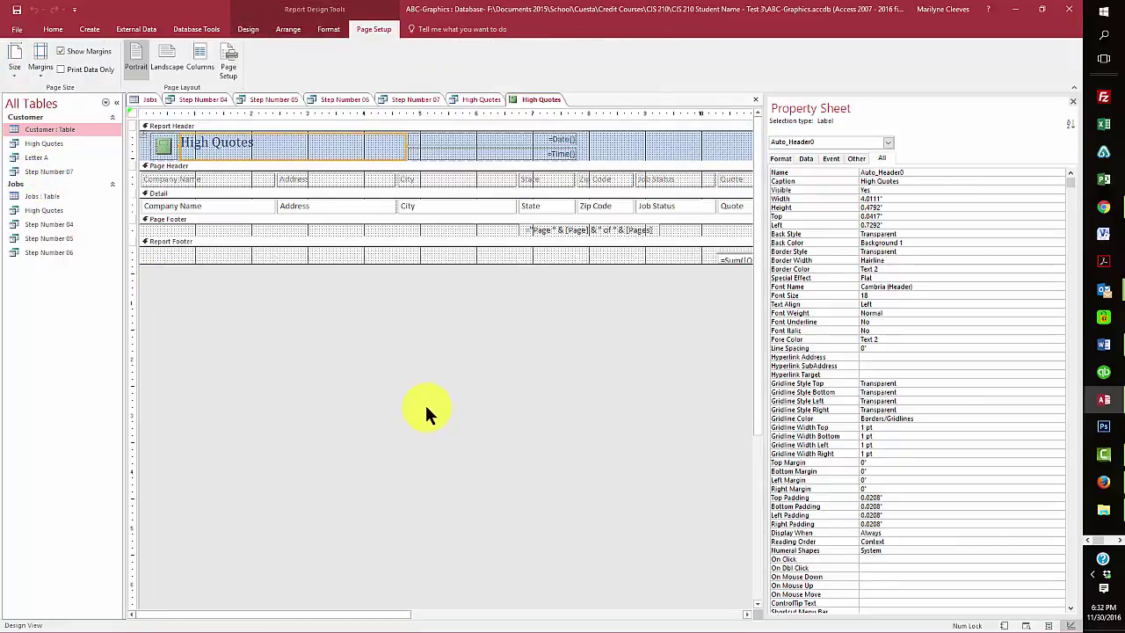
pyautogui.moveTo(316, 613); pyautogui.dragTo(439, 620)
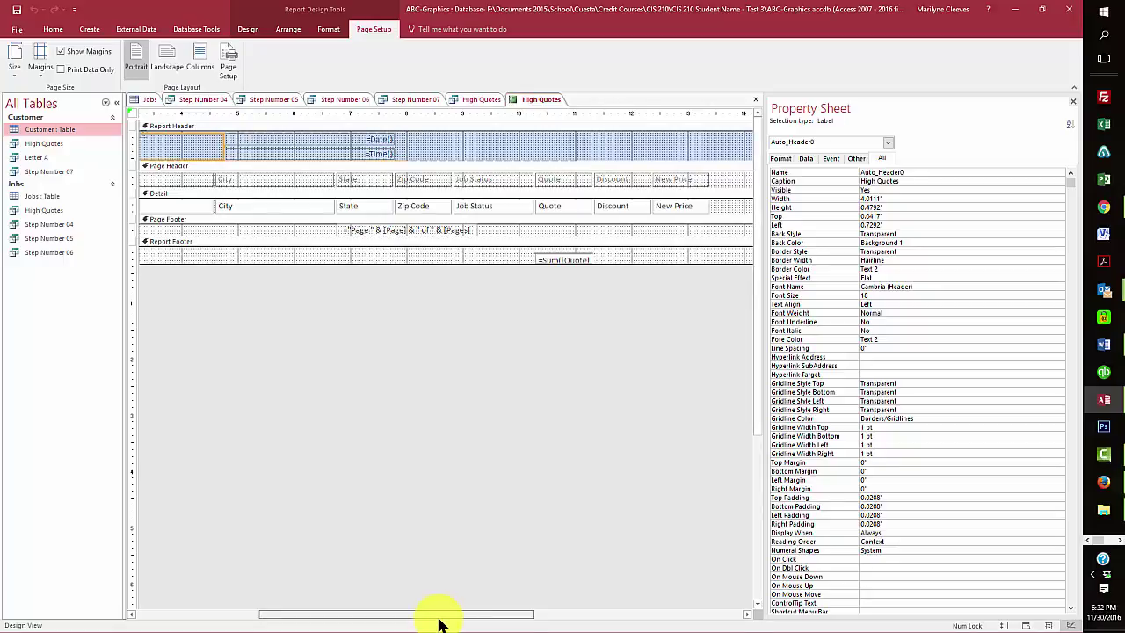
pyautogui.moveTo(440, 623); pyautogui.dragTo(306, 613)
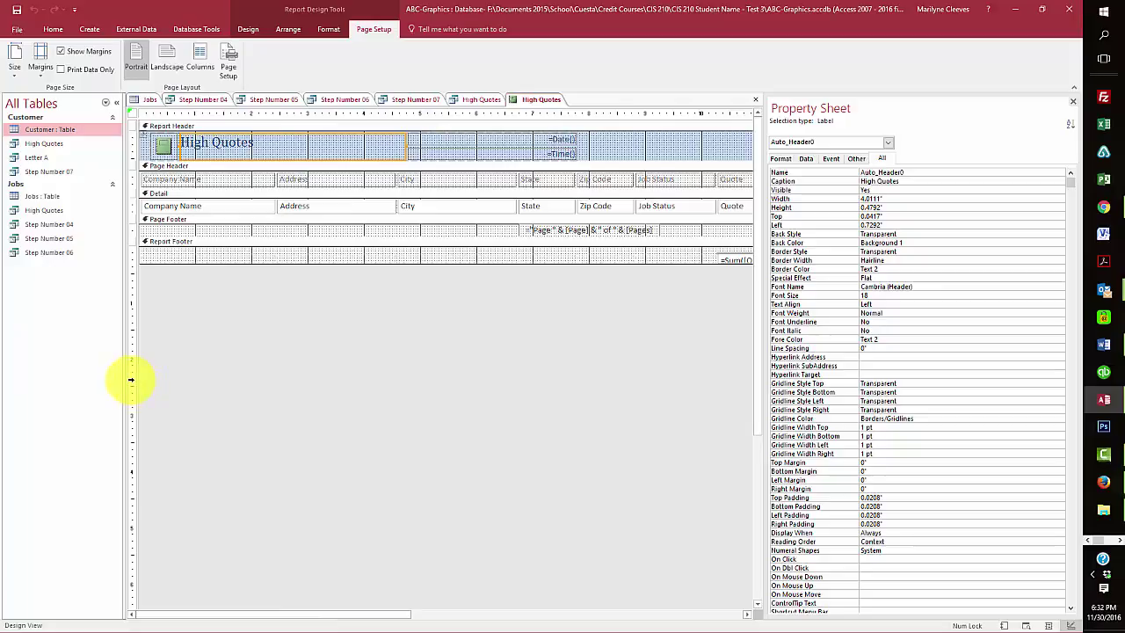
# Open the High Quotes query in Design View and locate the Contact Person field in the Customer table.
pyautogui.doubleClick(33, 211)
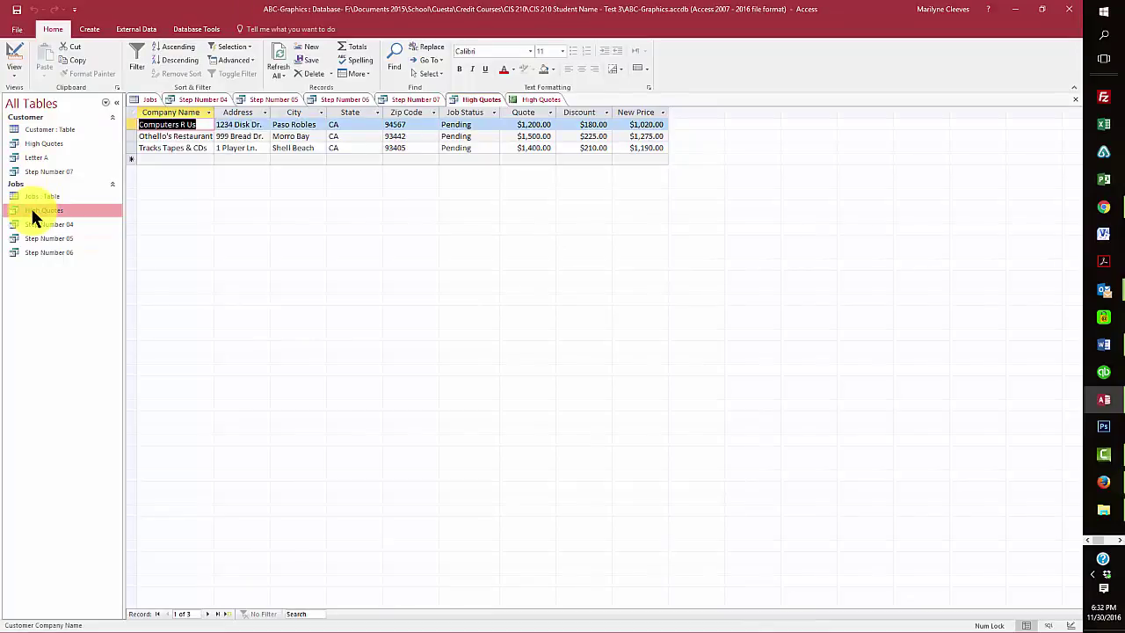
pyautogui.rightClick(29, 205)
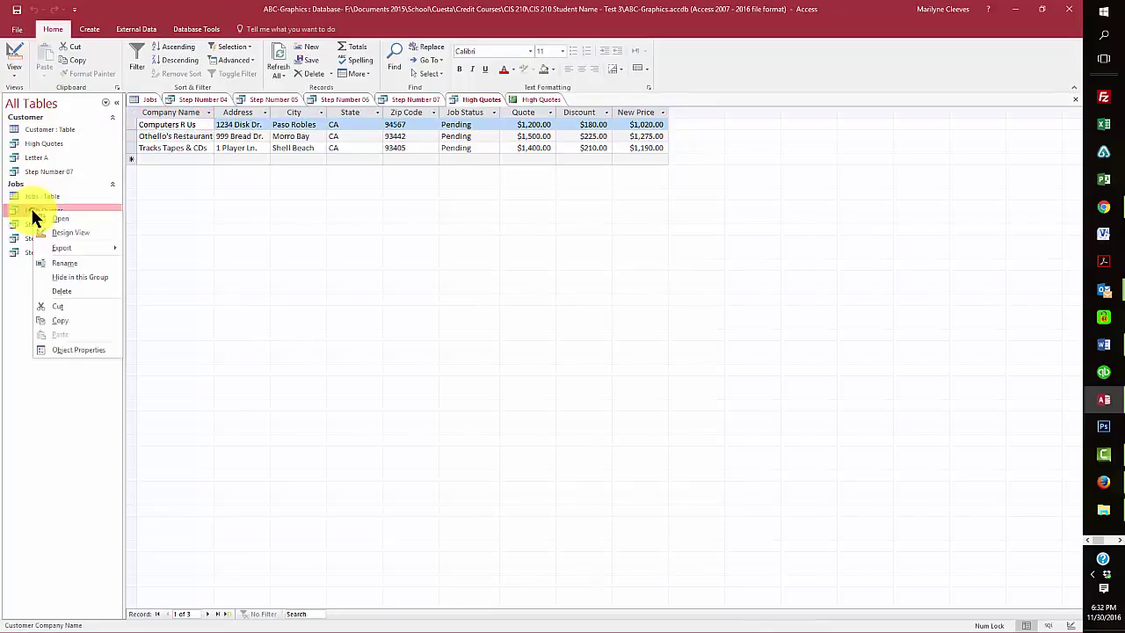
pyautogui.click(48, 229)
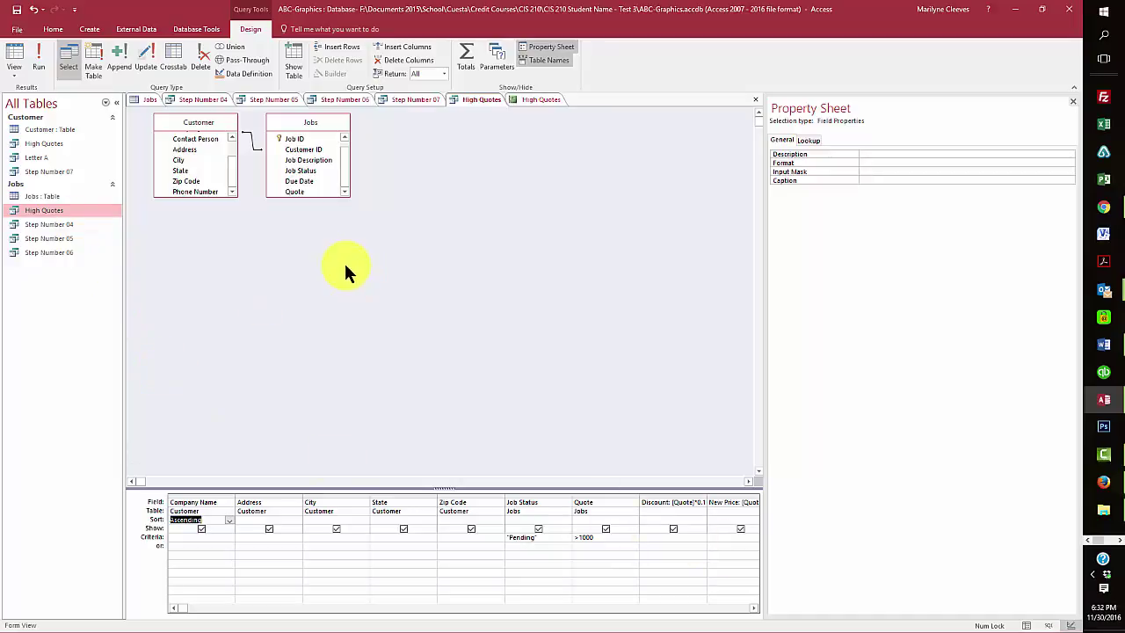
pyautogui.click(184, 140)
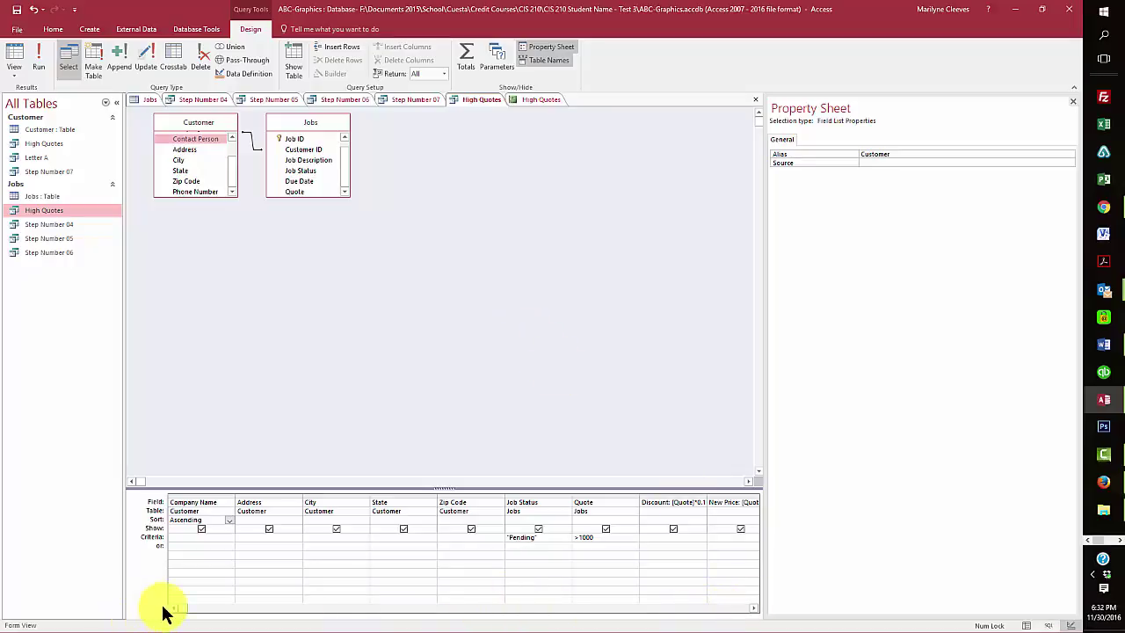
pyautogui.moveTo(182, 607)
pyautogui.mouseDown()
pyautogui.moveTo(323, 624)
pyautogui.moveTo(176, 605)
pyautogui.mouseUp()
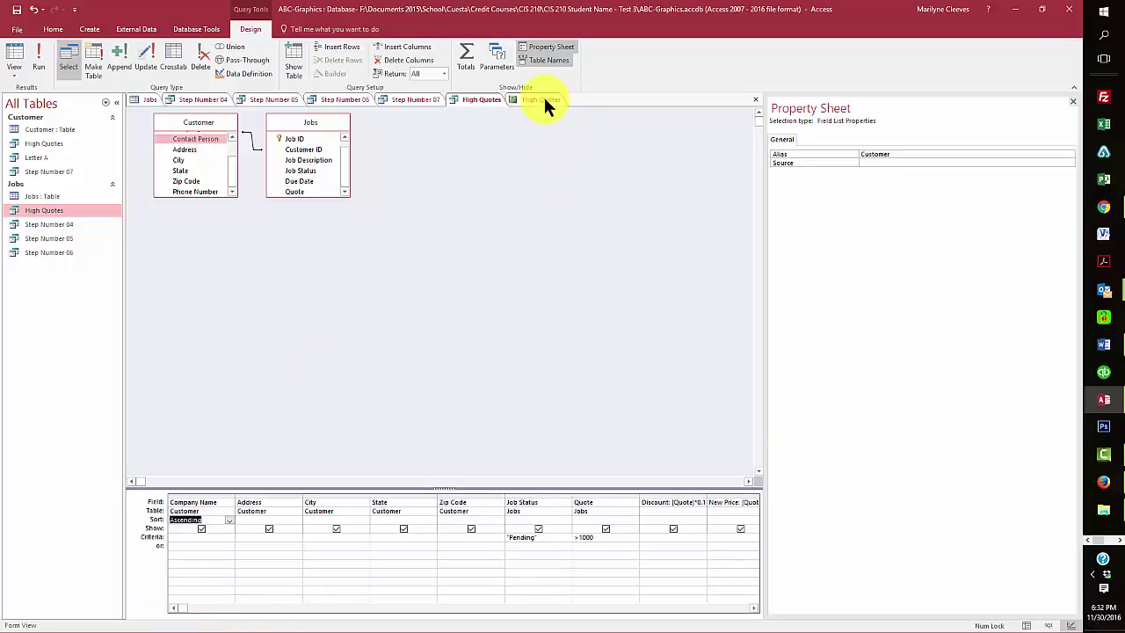
# Close the High Quotes report without saving and insert the Contact Person field before Address in the query.
pyautogui.rightClick(546, 100)
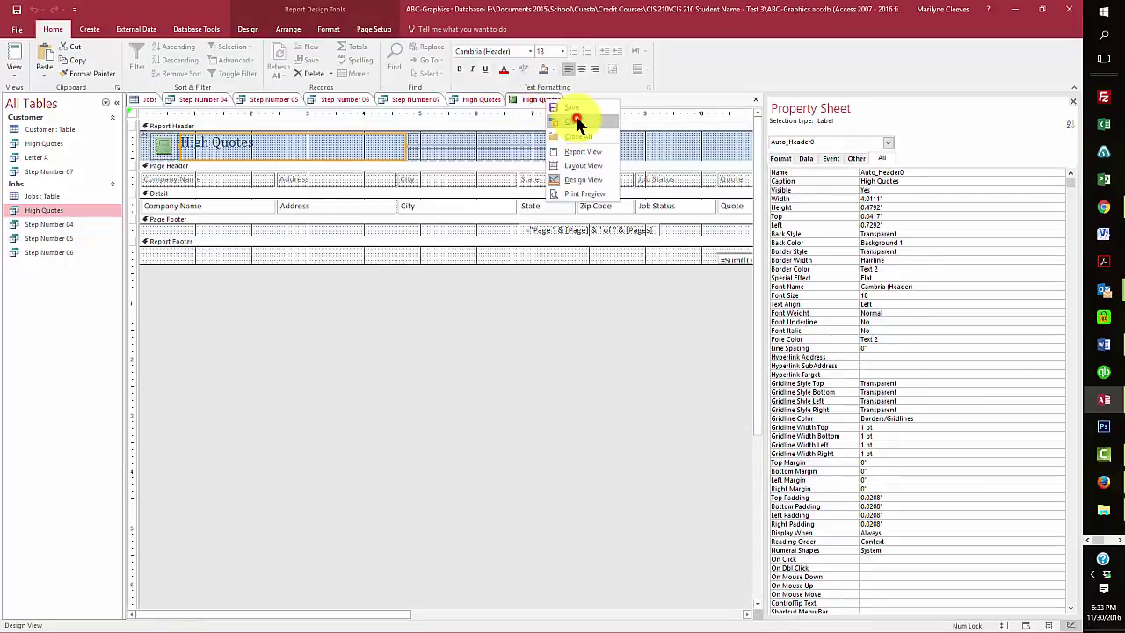
pyautogui.click(575, 121)
pyautogui.click(502, 354)
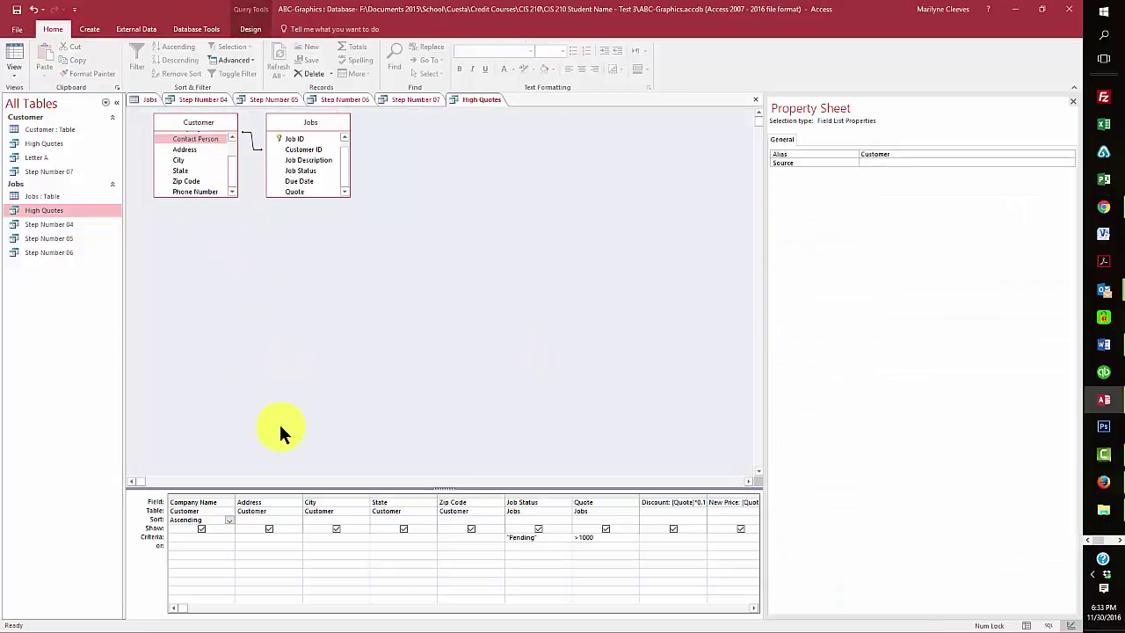
pyautogui.moveTo(189, 137); pyautogui.dragTo(244, 498)
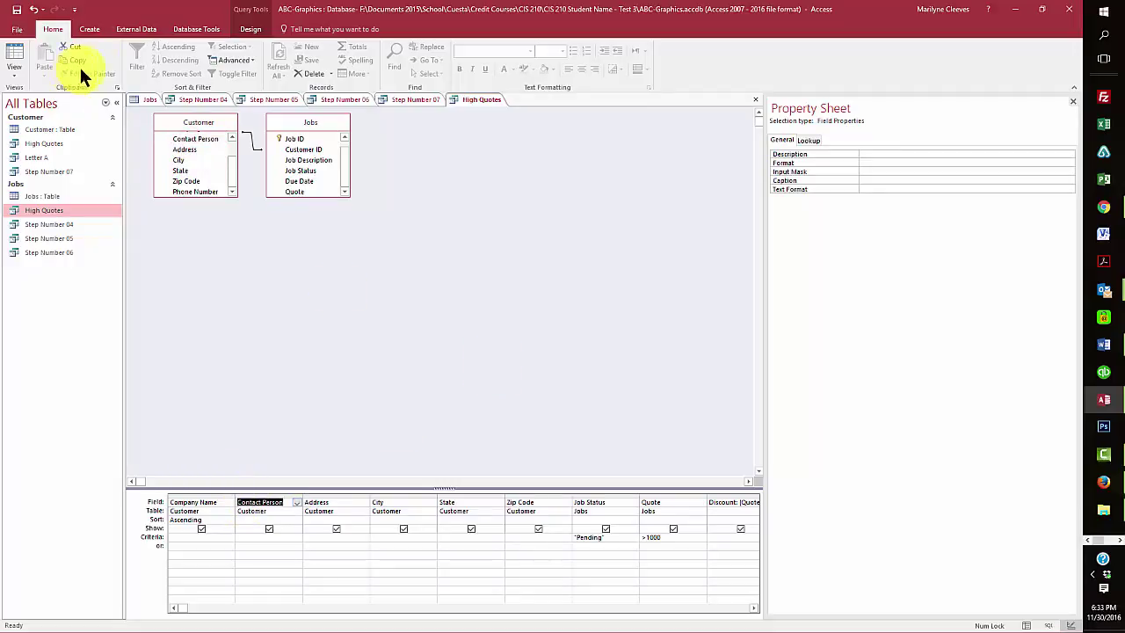
# Try to create a report from the High Quotes query while it is open in Design View.
pyautogui.click(89, 29)
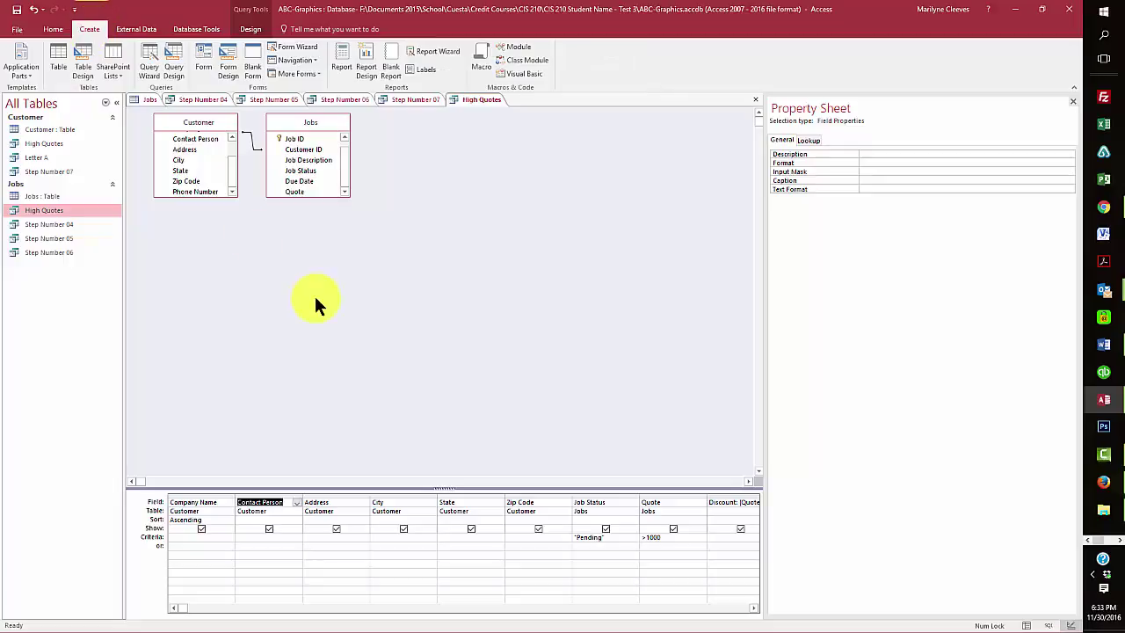
pyautogui.rightClick(468, 103)
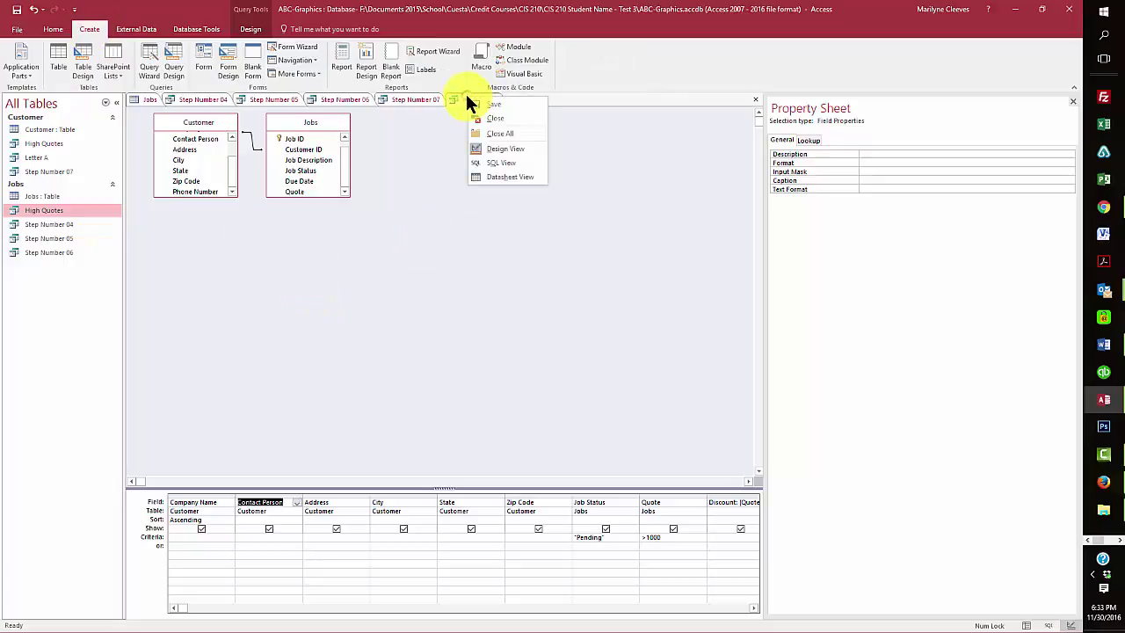
pyautogui.click(410, 236)
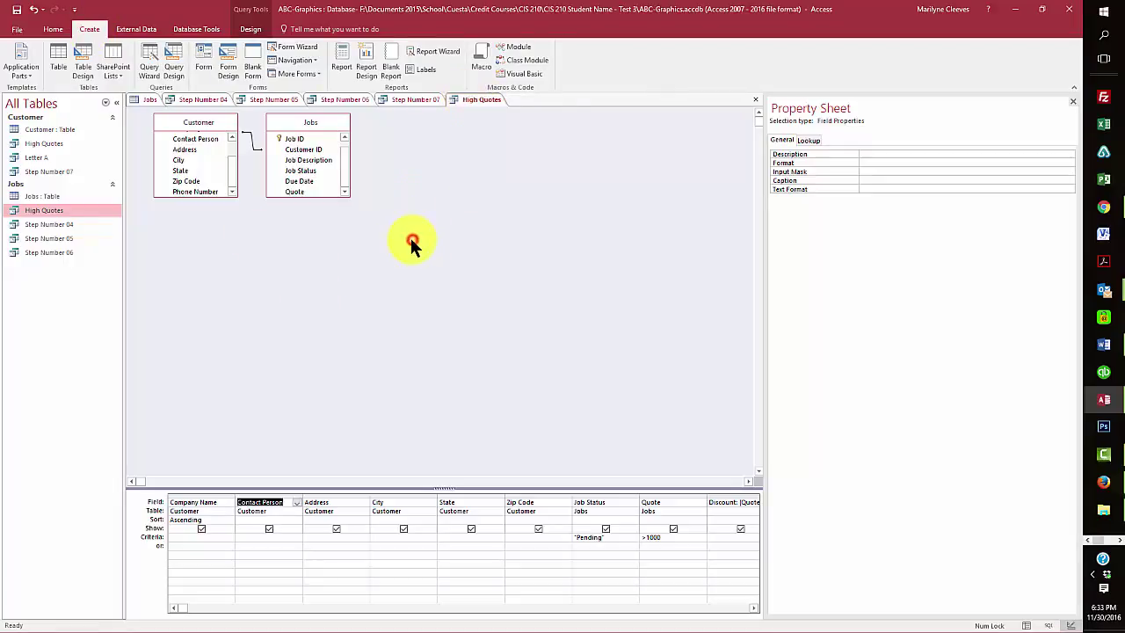
pyautogui.click(341, 65)
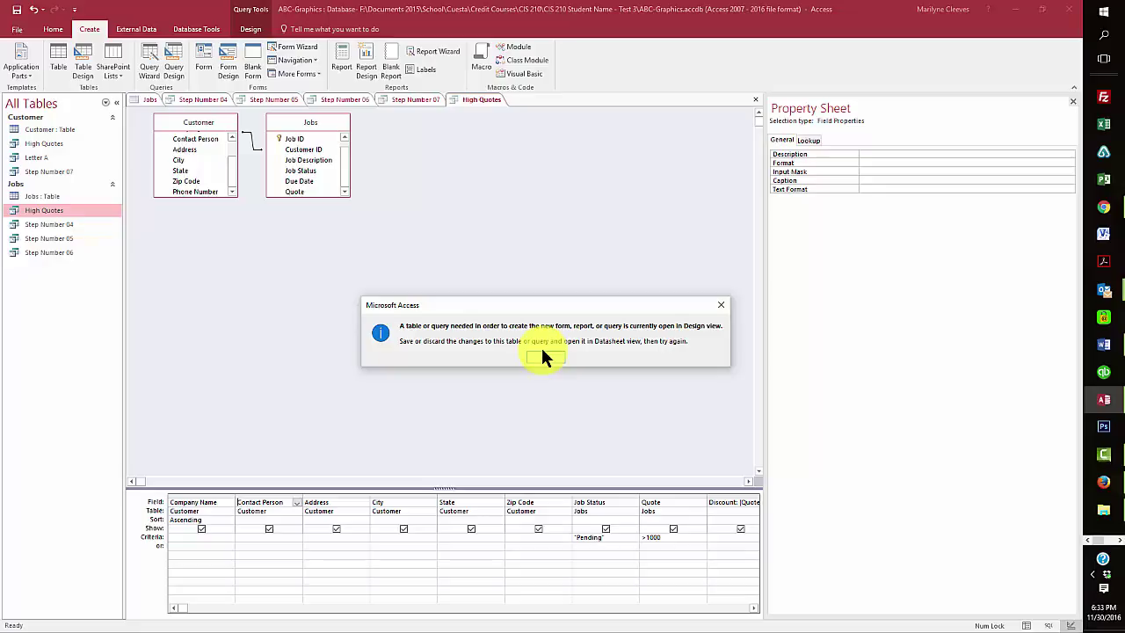
pyautogui.click(238, 341)
pyautogui.click(534, 356)
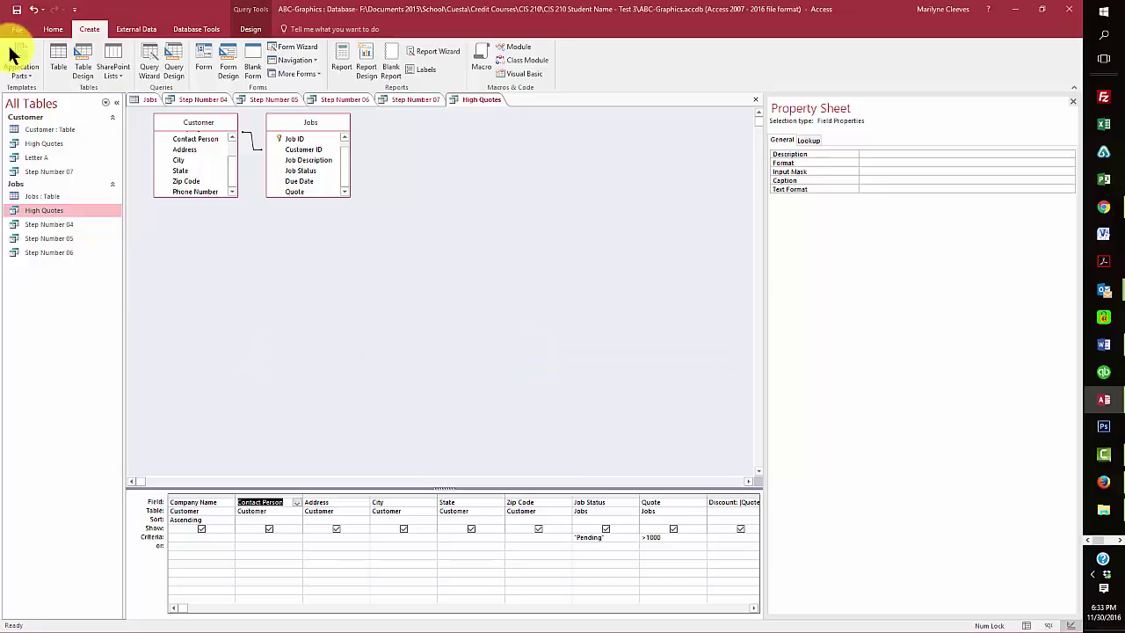
# Switch the query to Datasheet View and create a report from it, saving the query's changes.
pyautogui.click(50, 29)
pyautogui.click(18, 74)
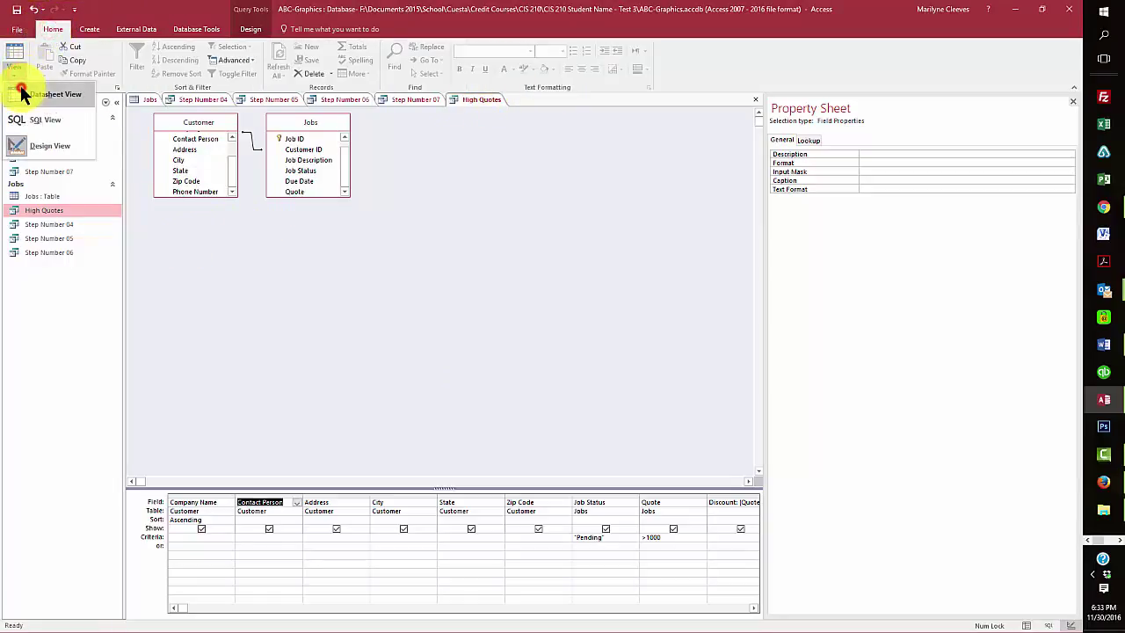
pyautogui.click(53, 94)
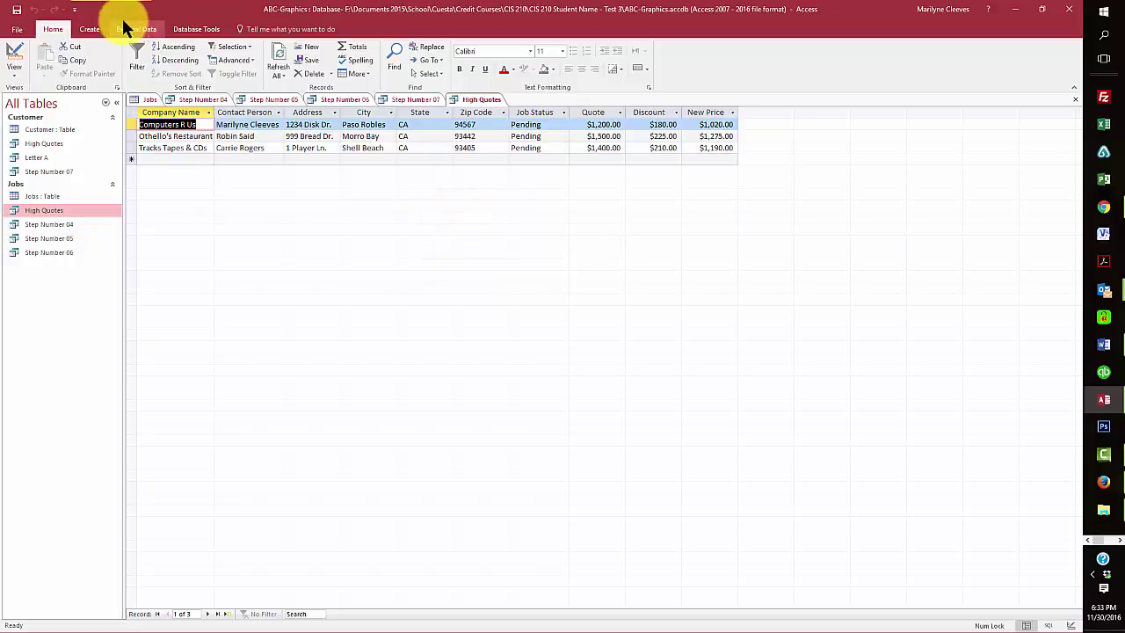
pyautogui.click(90, 28)
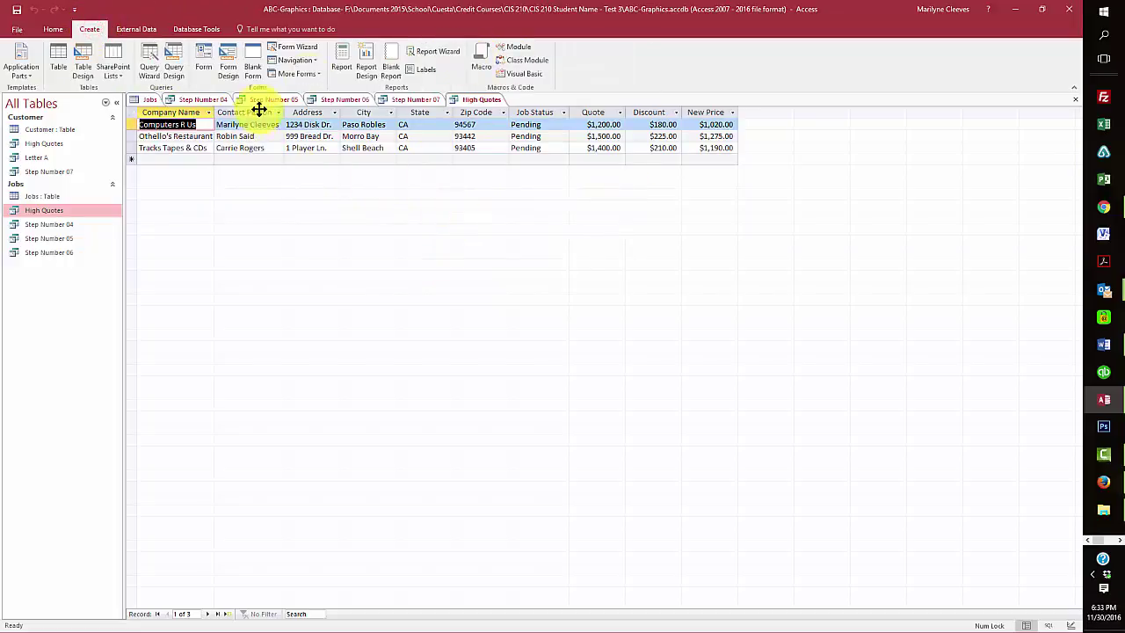
pyautogui.click(341, 67)
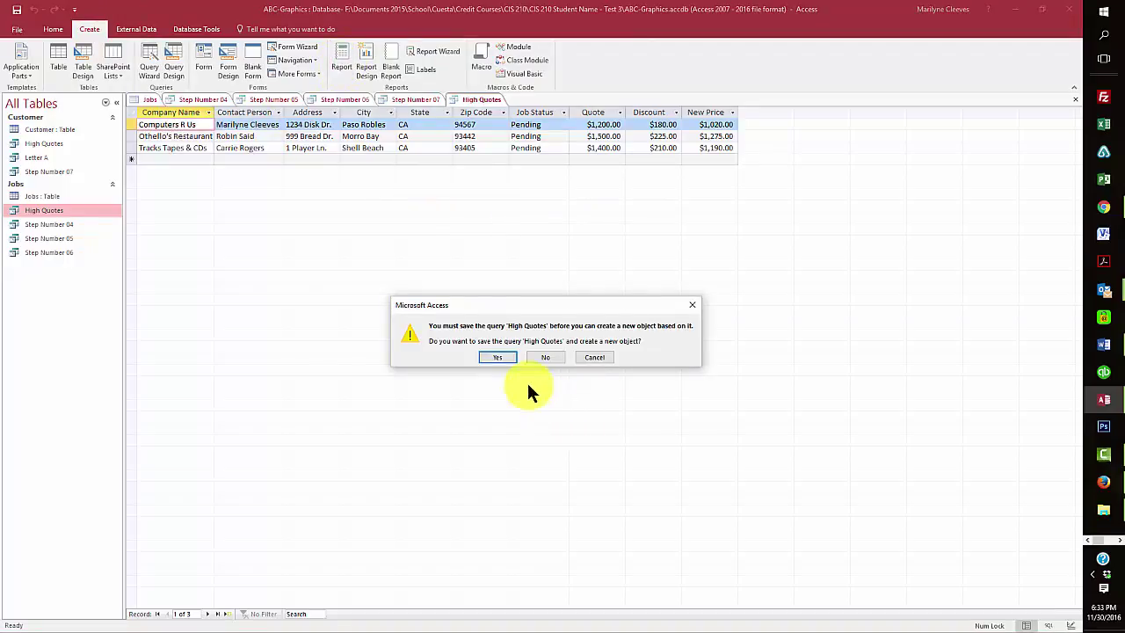
pyautogui.click(498, 357)
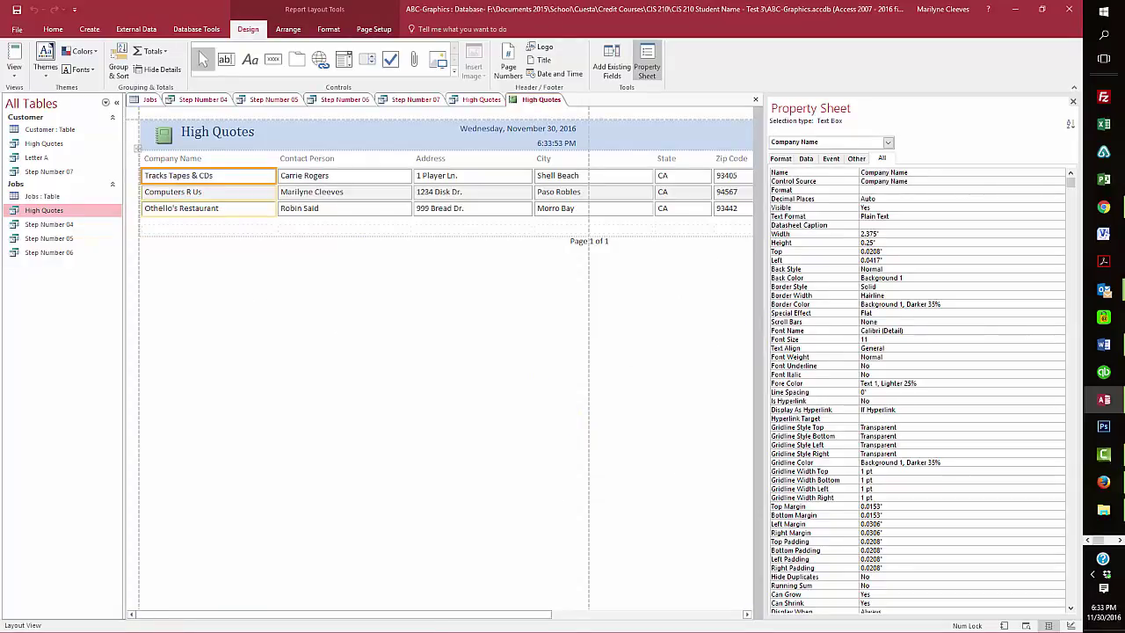
# Switch to the Word exam and read which fields and title Step 10 requires for the report.
pyautogui.hotkey('alt', 'Tab')
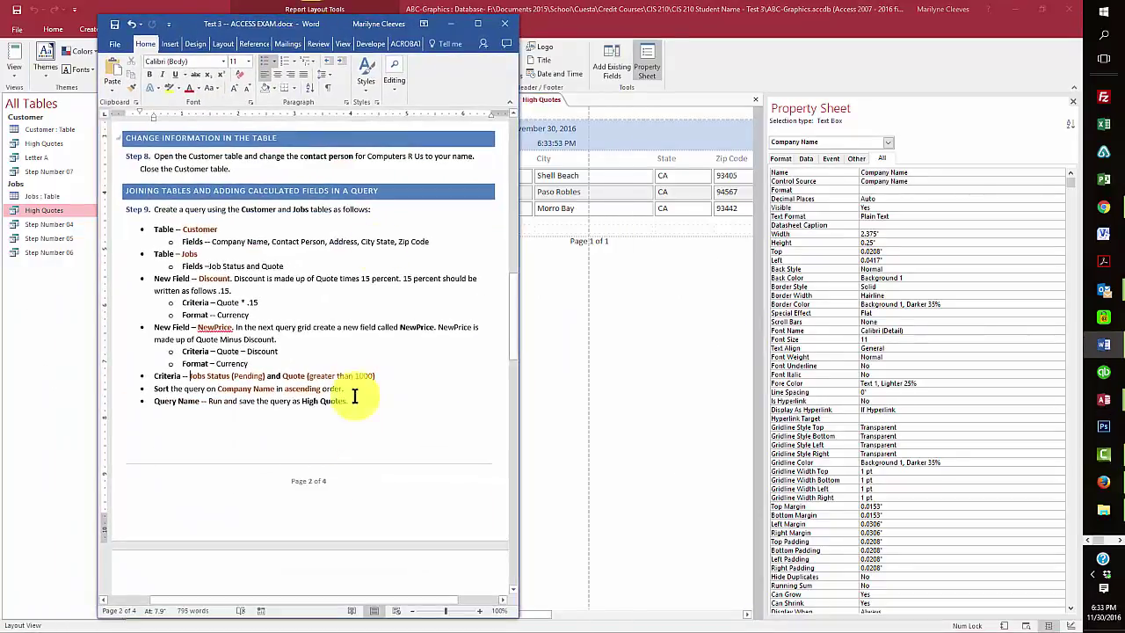
pyautogui.scroll(-2, 342, 429)
pyautogui.scroll(-5, 338, 426)
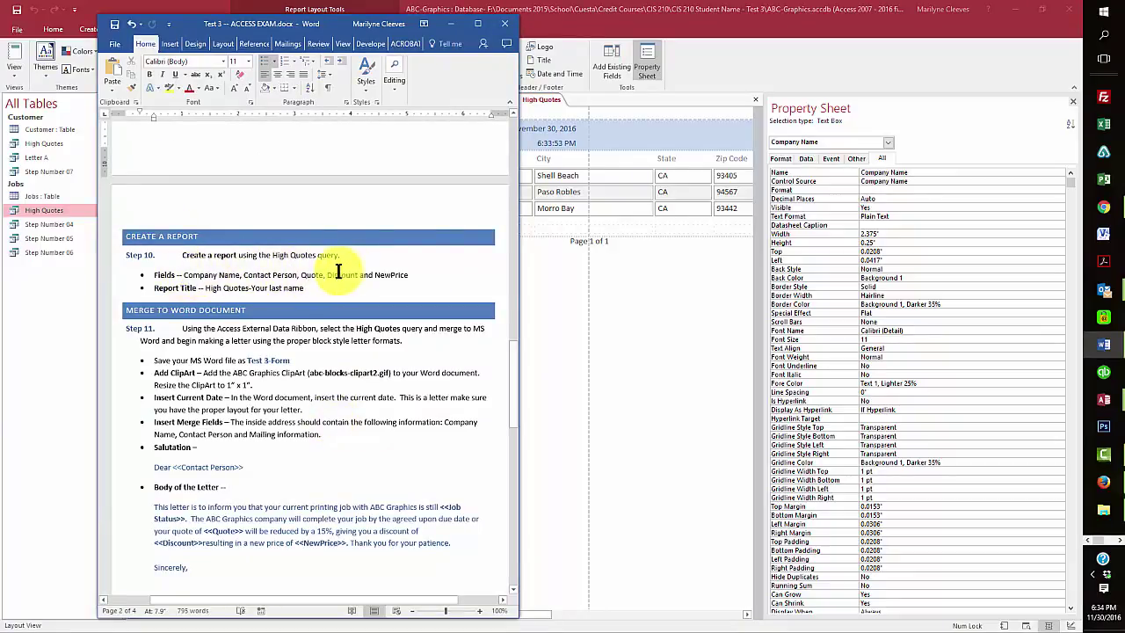
pyautogui.hotkey('alt', 'Tab')
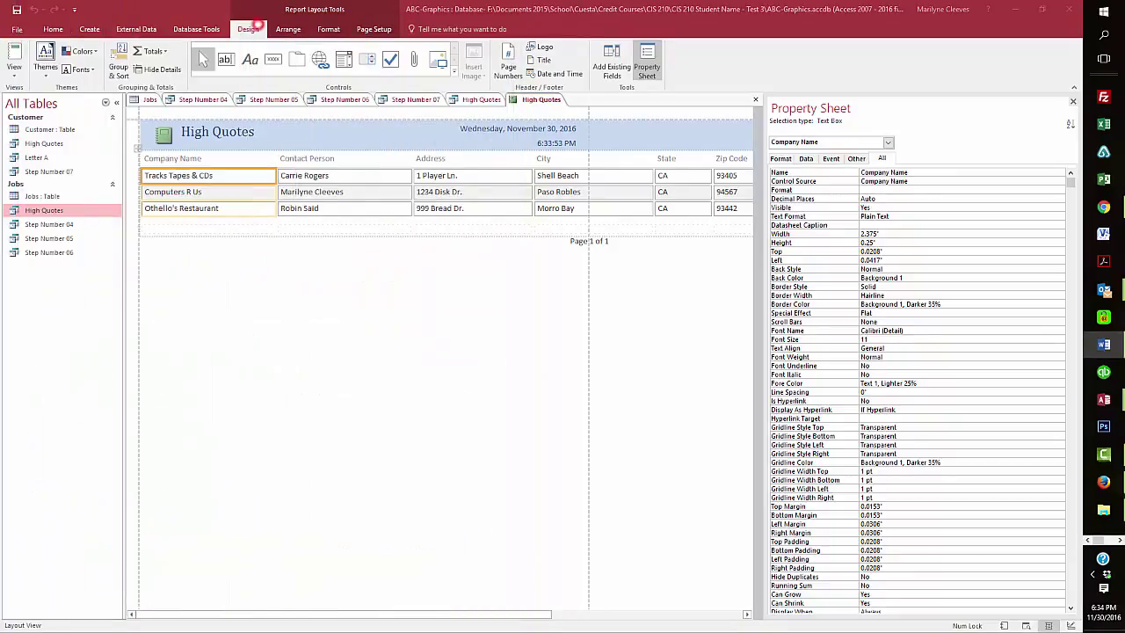
# Open the report in Design View and delete the Address, City, State, Zip Code and Job Status labels and their detail fields.
pyautogui.click(12, 74)
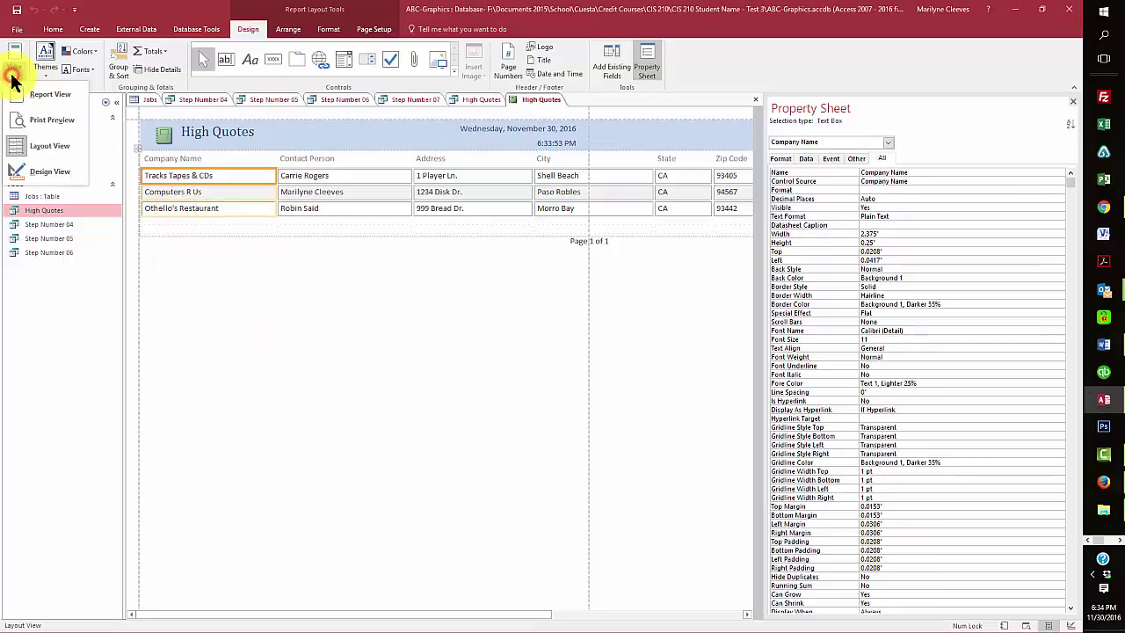
pyautogui.click(59, 172)
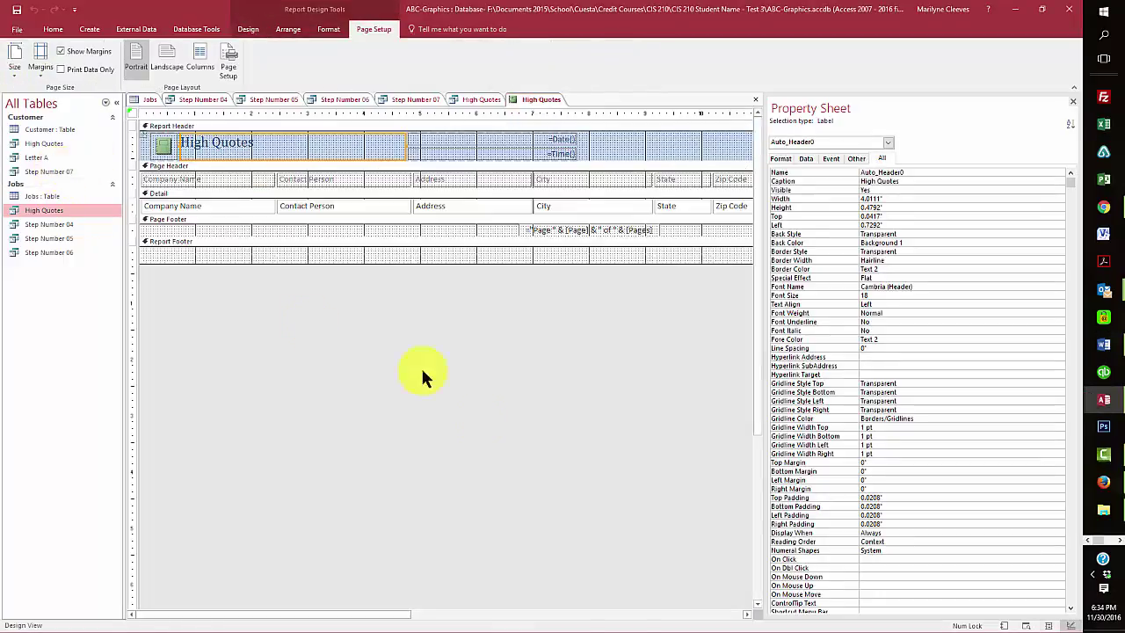
pyautogui.click(470, 181)
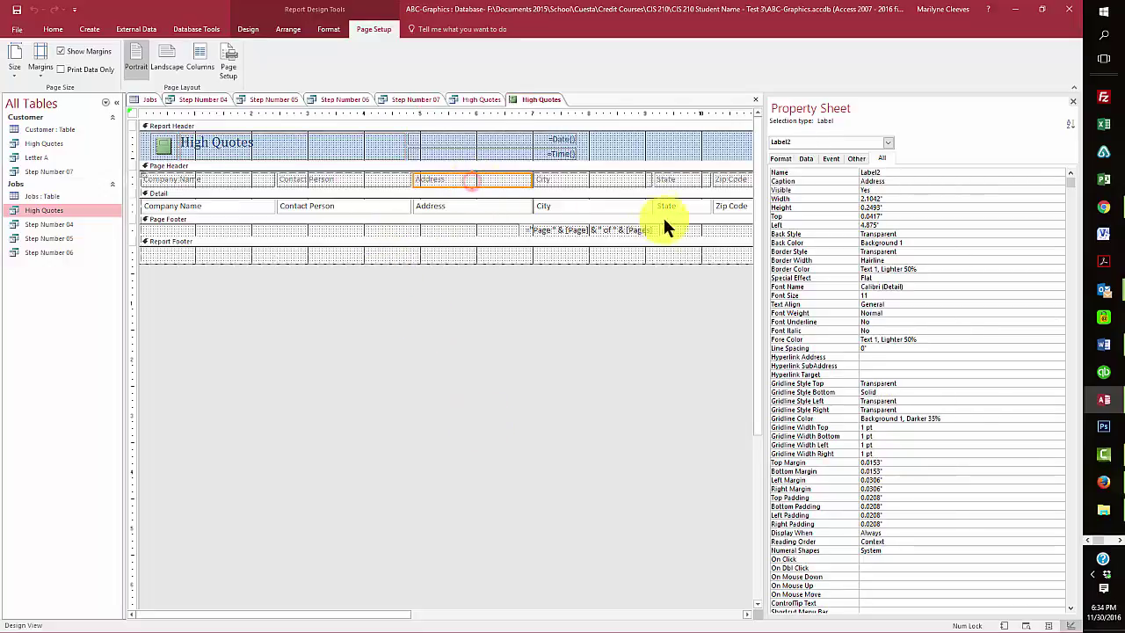
pyautogui.keyDown('shift'); pyautogui.click(602, 179); pyautogui.keyUp('shift')
pyautogui.keyDown('shift'); pyautogui.click(494, 204); pyautogui.keyUp('shift')
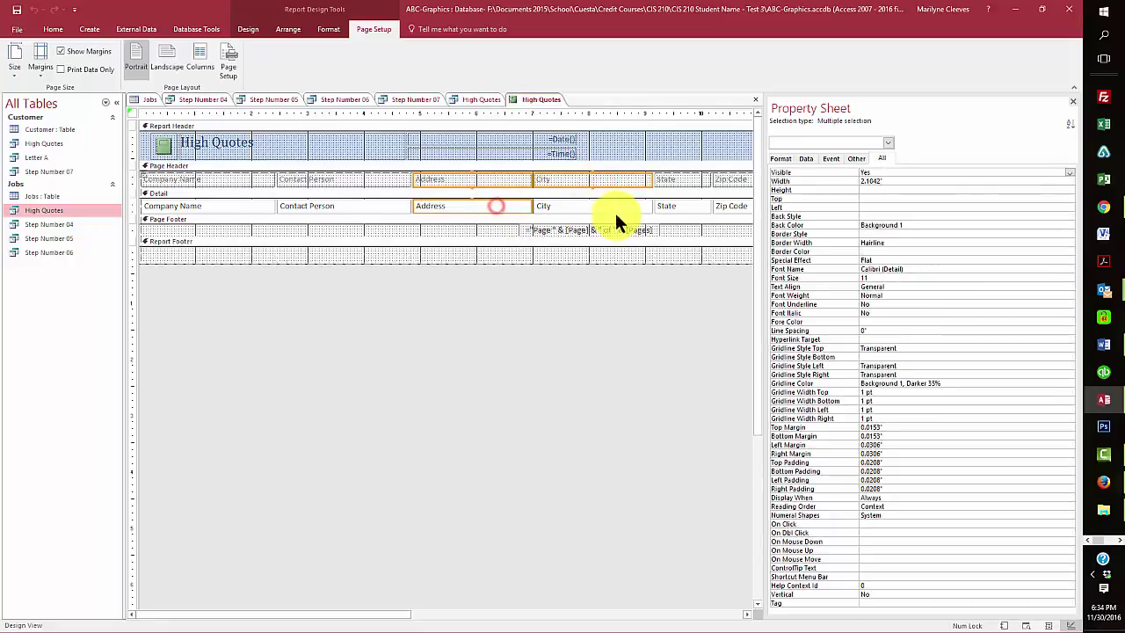
pyautogui.keyDown('shift'); pyautogui.click(613, 211); pyautogui.keyUp('shift')
pyautogui.keyDown('shift'); pyautogui.click(673, 180); pyautogui.keyUp('shift')
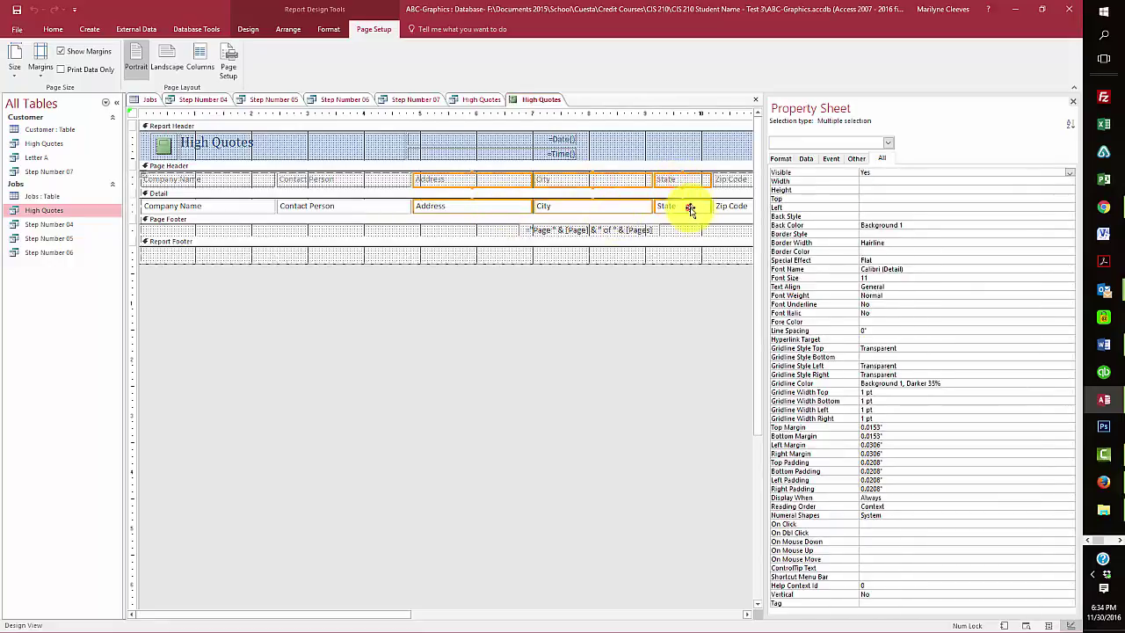
pyautogui.keyDown('shift'); pyautogui.click(690, 208); pyautogui.keyUp('shift')
pyautogui.keyDown('shift'); pyautogui.click(717, 179); pyautogui.keyUp('shift')
pyautogui.keyDown('shift'); pyautogui.click(723, 207); pyautogui.keyUp('shift')
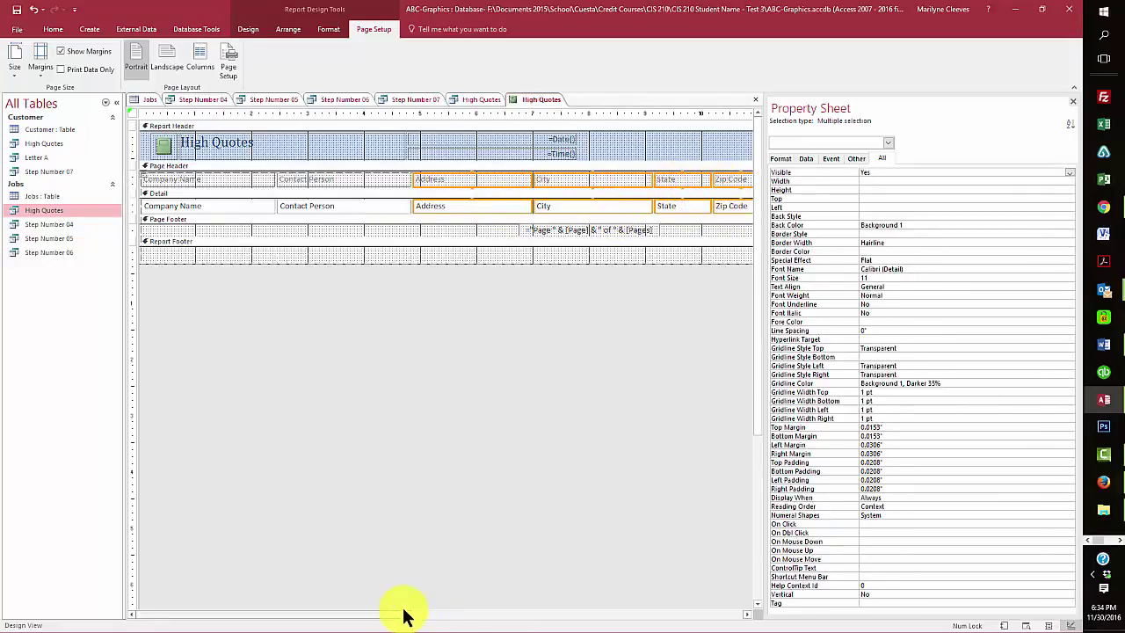
pyautogui.moveTo(402, 613); pyautogui.dragTo(479, 620)
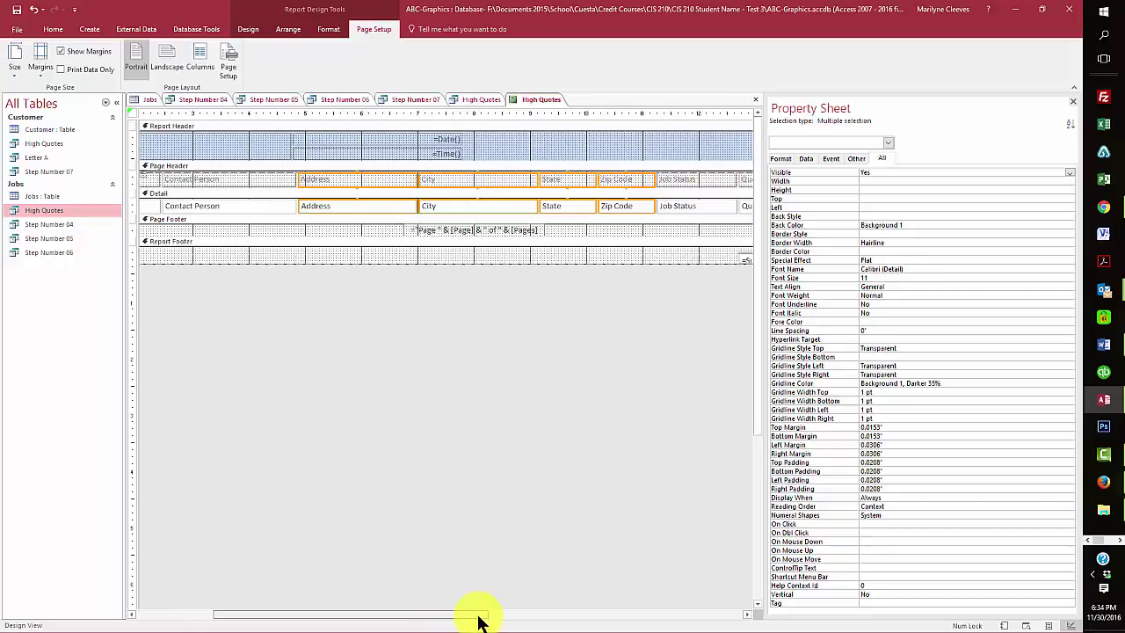
pyautogui.moveTo(479, 620); pyautogui.dragTo(553, 618)
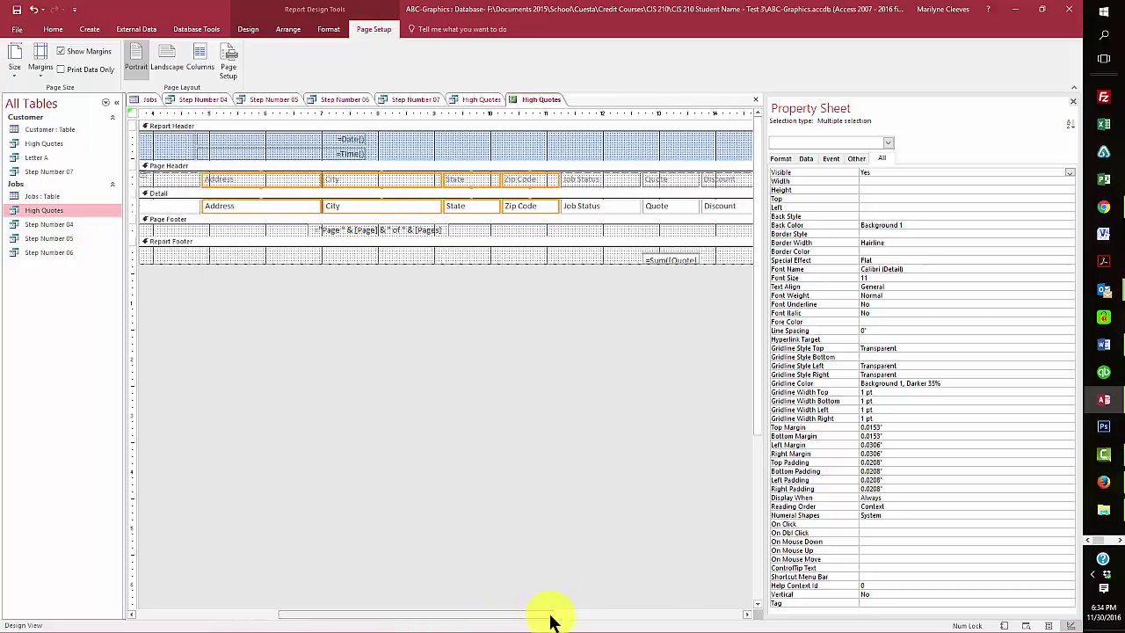
pyautogui.keyDown('shift'); pyautogui.click(575, 177); pyautogui.keyUp('shift')
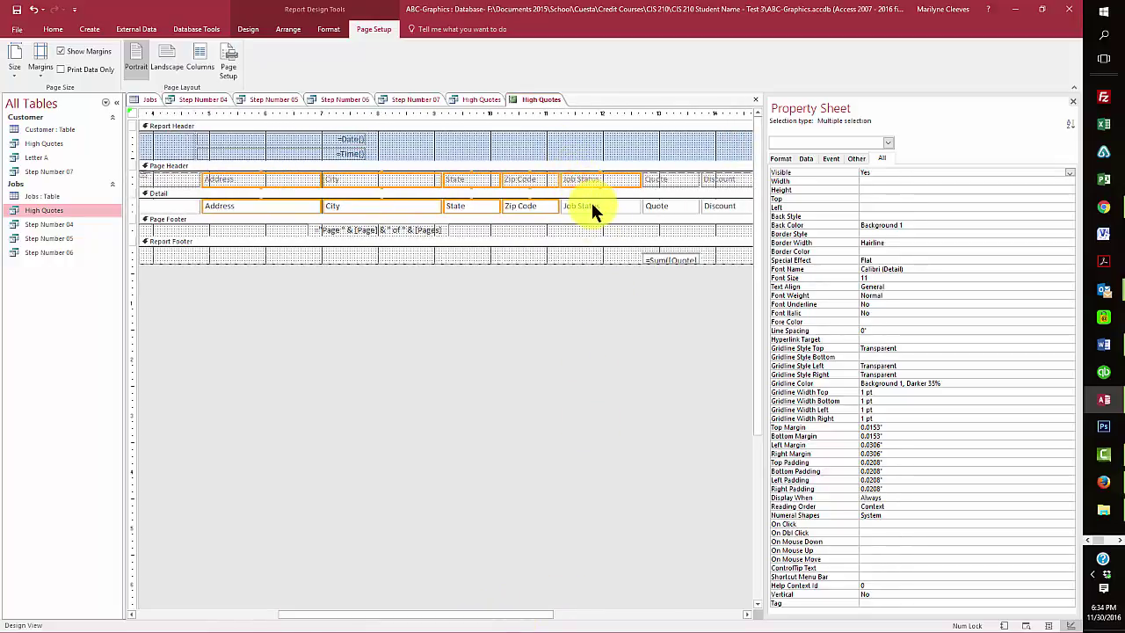
pyautogui.keyDown('shift'); pyautogui.click(592, 203); pyautogui.keyUp('shift')
pyautogui.press('Delete')
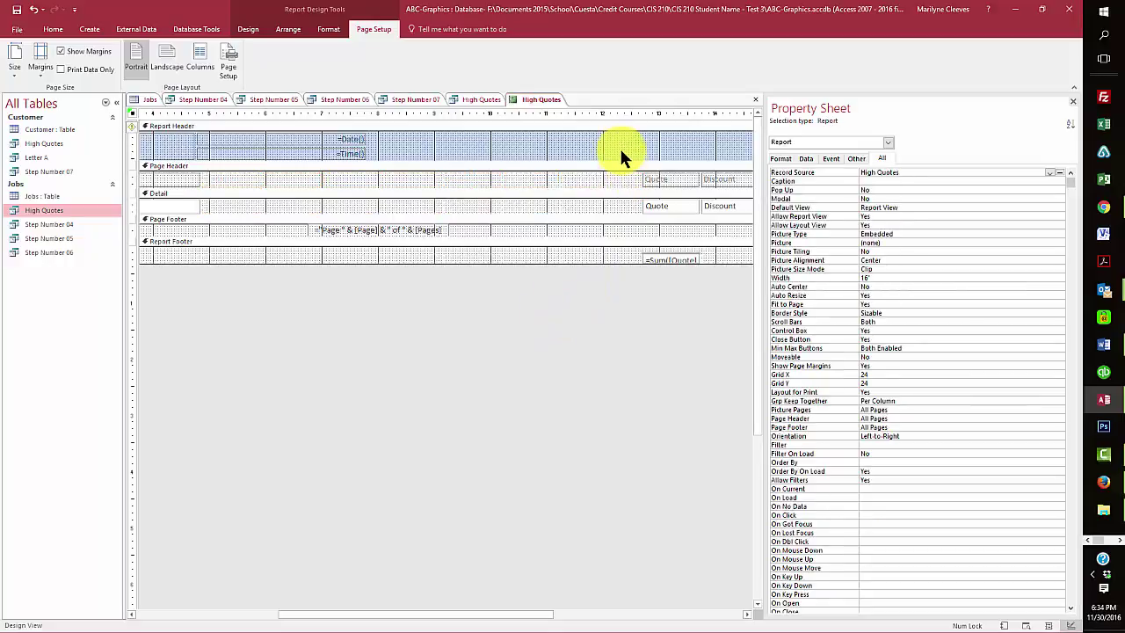
# Move the Quote, Discount and New Price labels and fields together toward Contact Person, placing Quote at about the 7-inch mark.
pyautogui.click(620, 218)
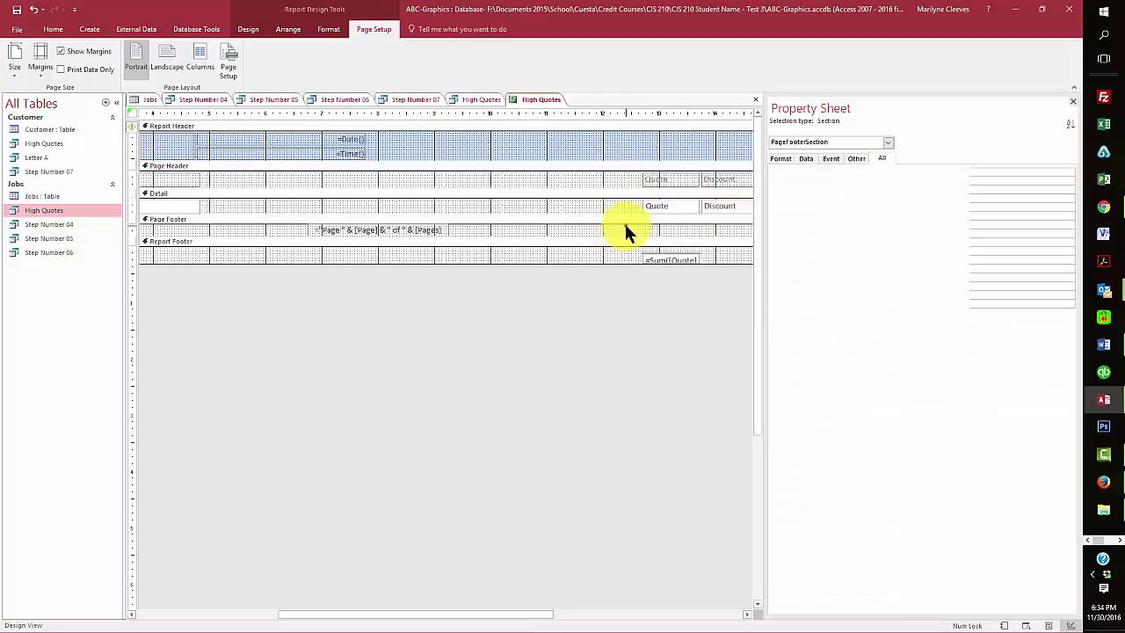
pyautogui.click(624, 223)
pyautogui.moveTo(766, 169); pyautogui.dragTo(731, 163)
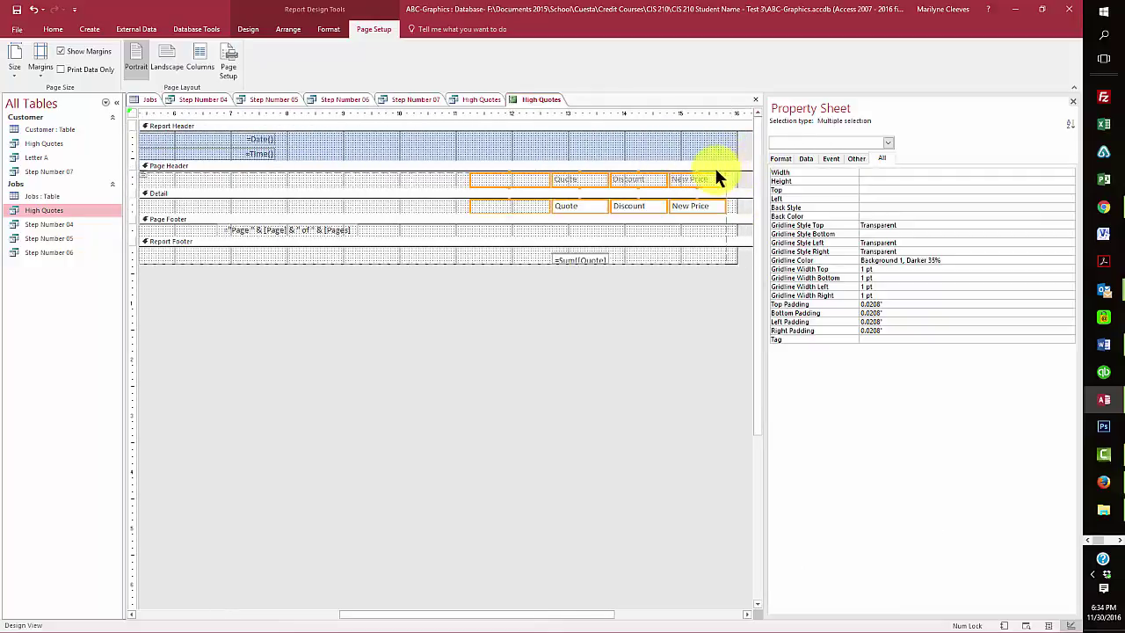
pyautogui.click(567, 180)
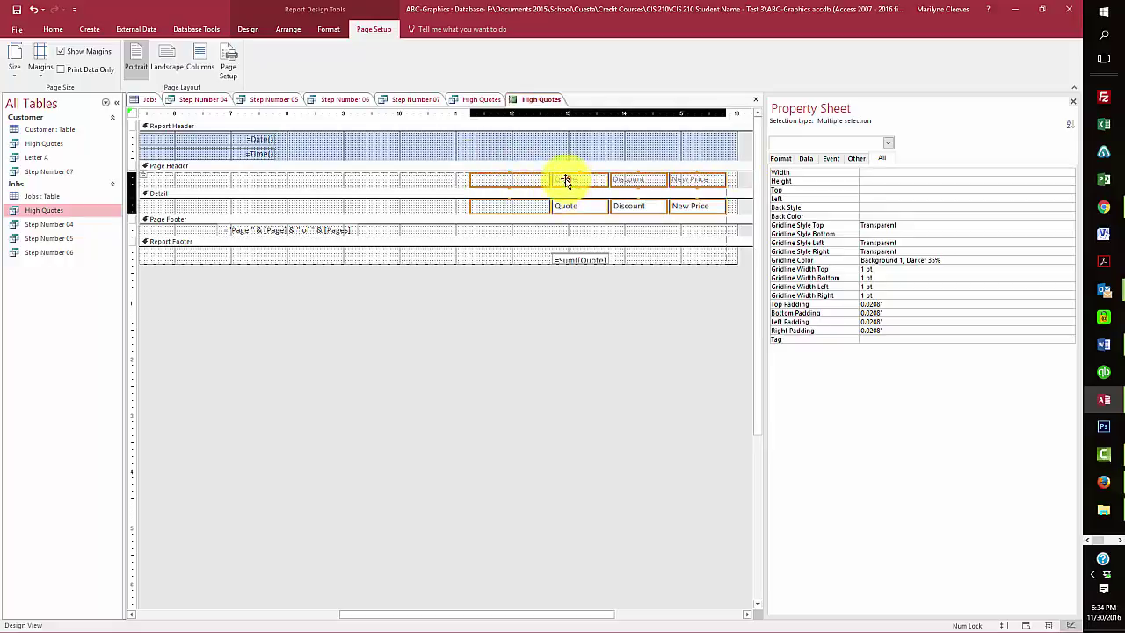
pyautogui.moveTo(566, 180); pyautogui.dragTo(235, 181)
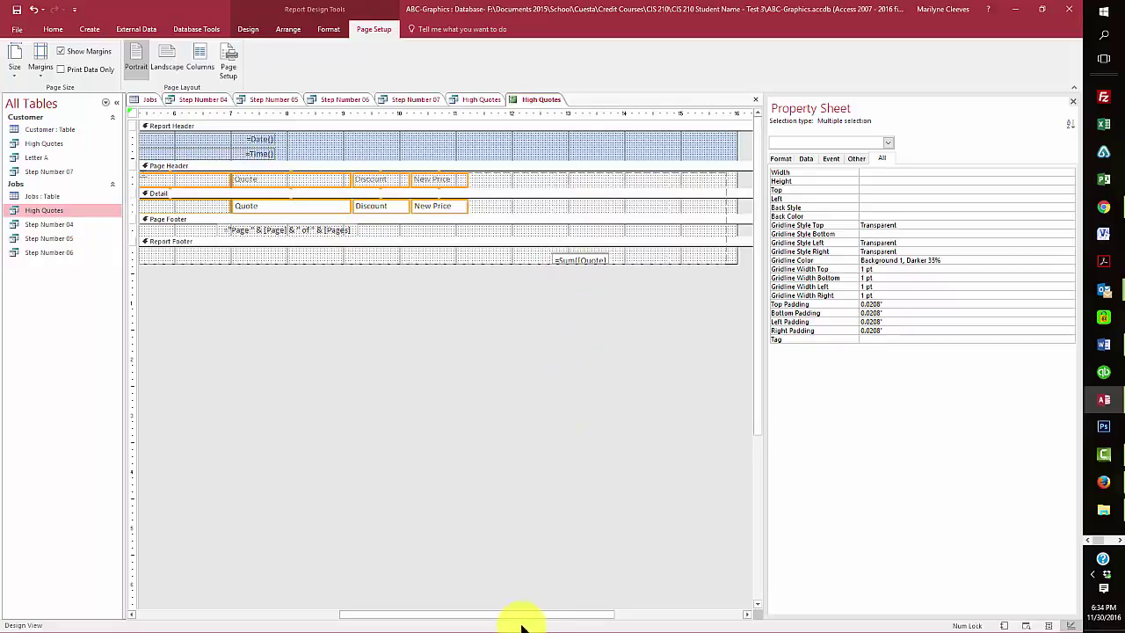
pyautogui.moveTo(515, 615); pyautogui.dragTo(432, 617)
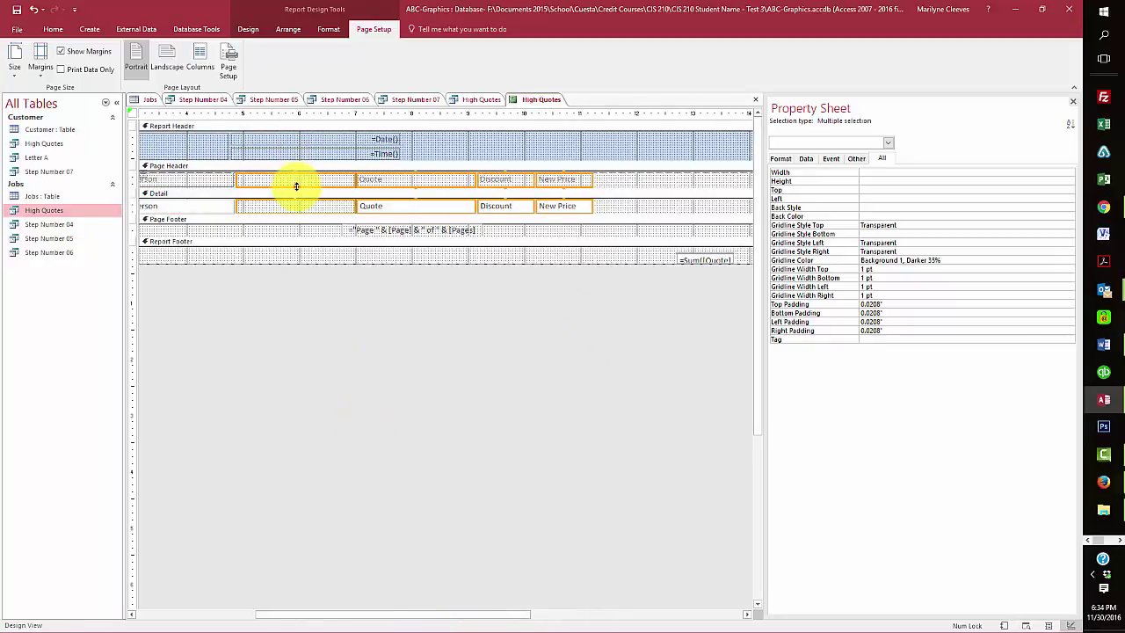
# Delete the empty layout cells between Contact Person and Quote to close the gap.
pyautogui.click(660, 179)
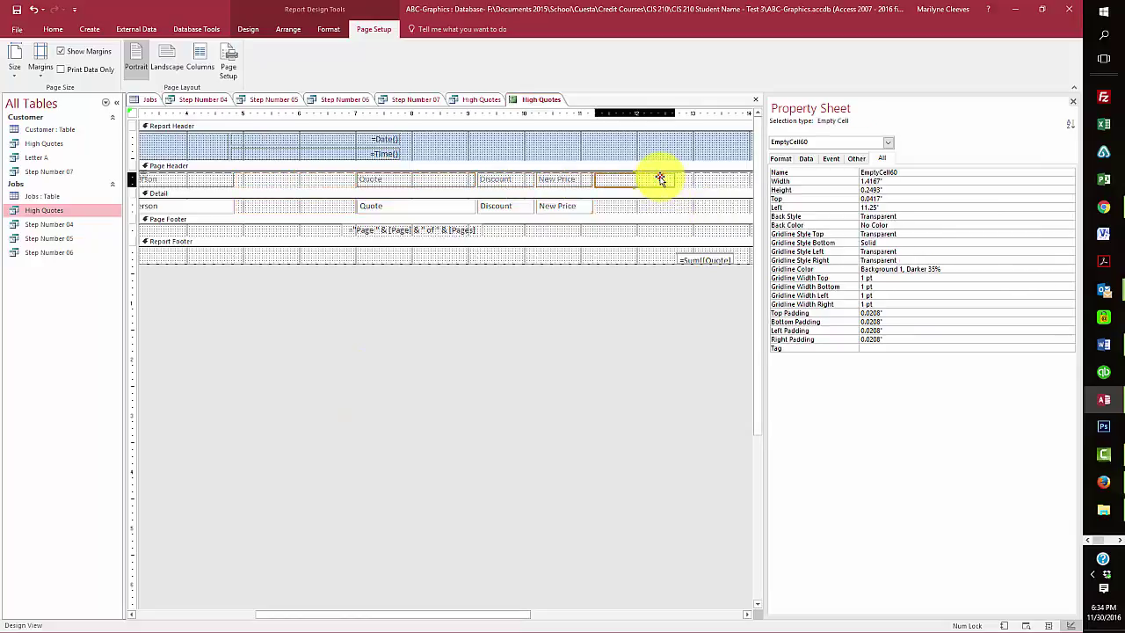
pyautogui.click(281, 175)
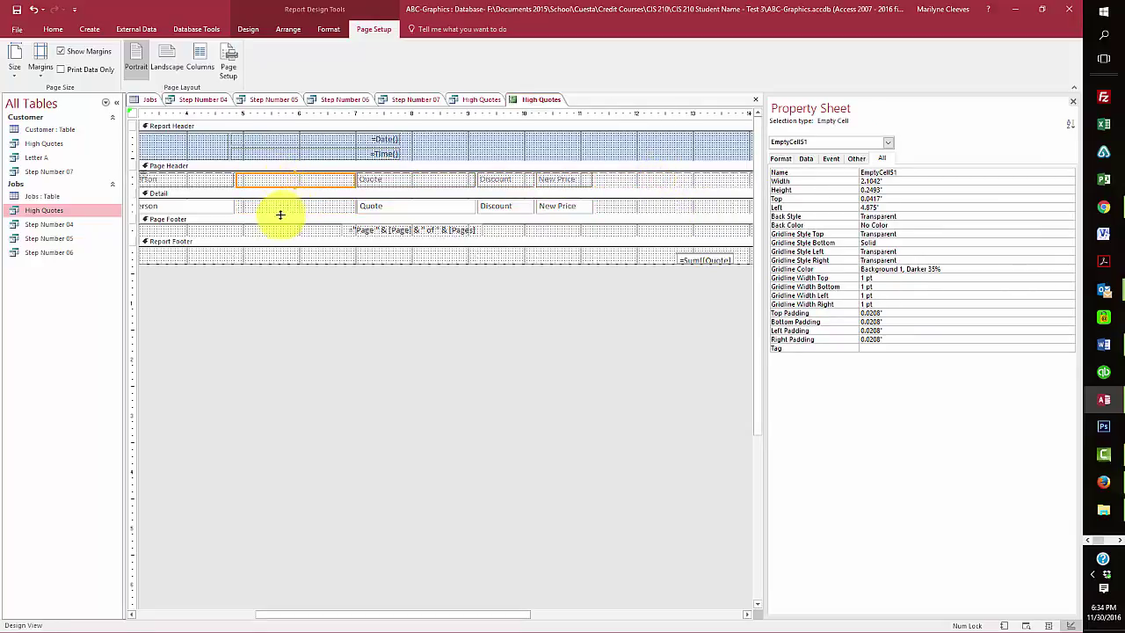
pyautogui.press('Delete')
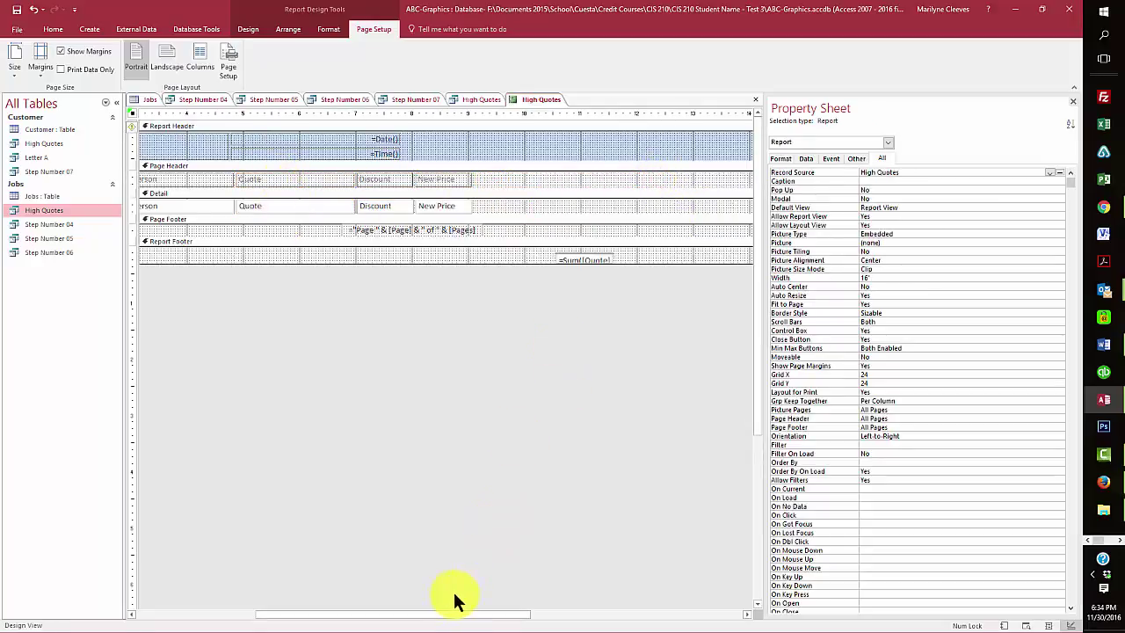
pyautogui.moveTo(444, 615); pyautogui.dragTo(310, 618)
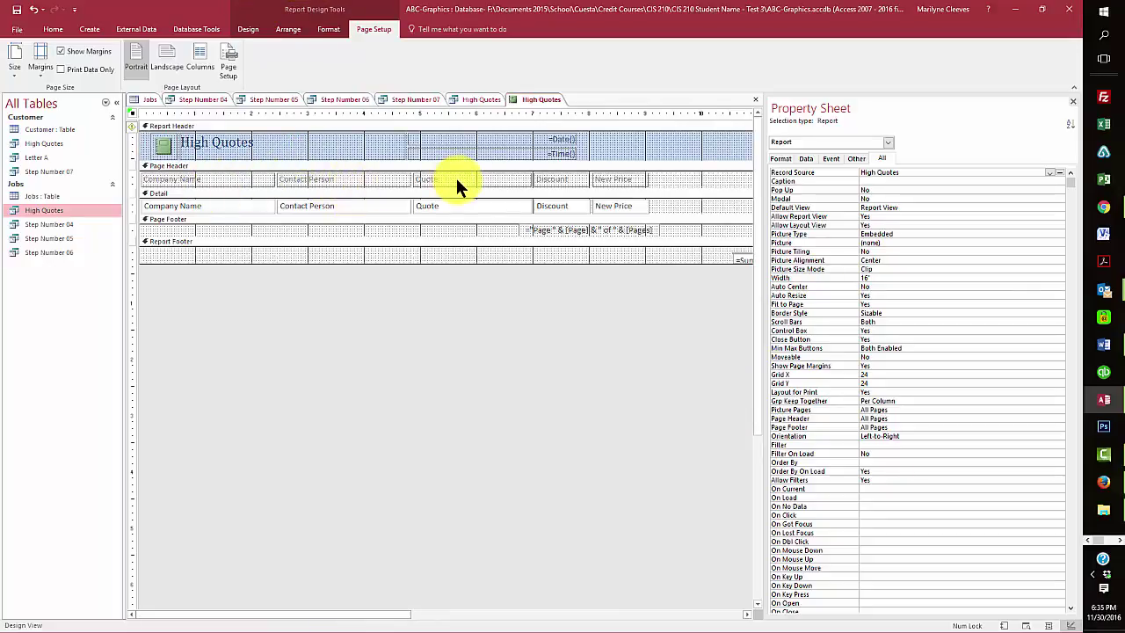
# Append a hyphen and the student's last name to the High Quotes title in the Report Header.
pyautogui.click(552, 183)
pyautogui.click(626, 179)
pyautogui.click(267, 146)
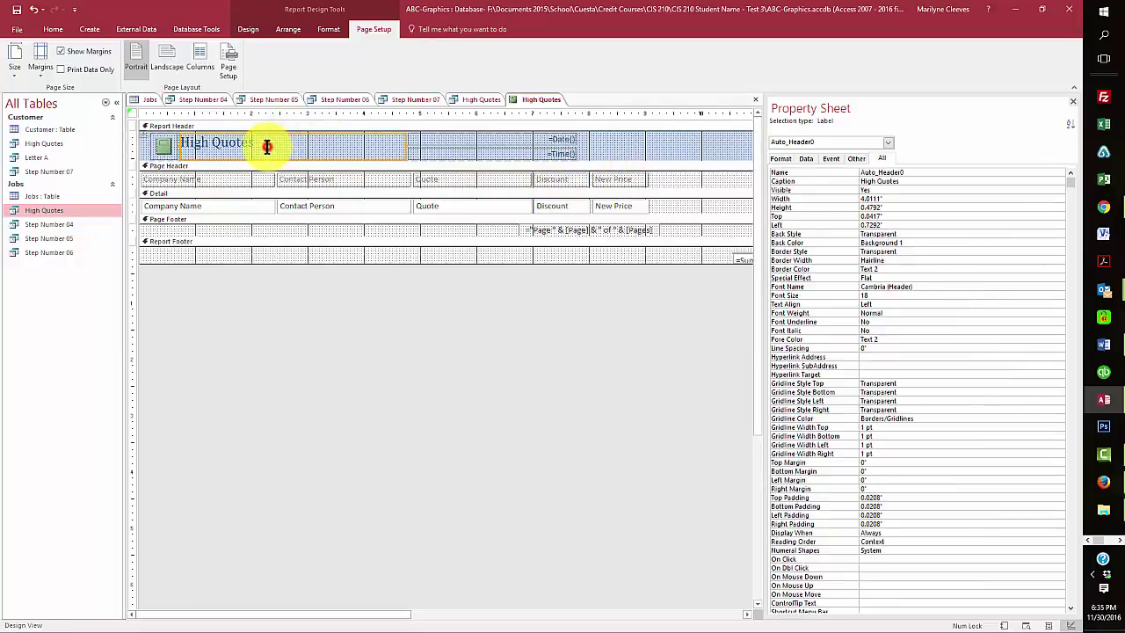
pyautogui.click(267, 146)
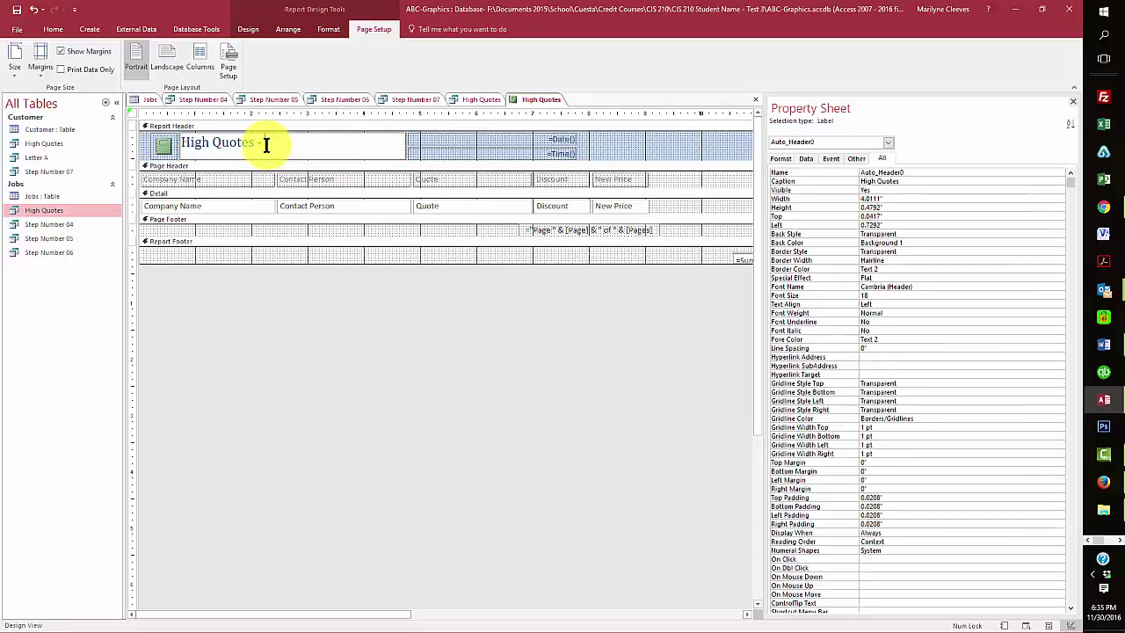
pyautogui.write('- Cleeves')
pyautogui.click(477, 252)
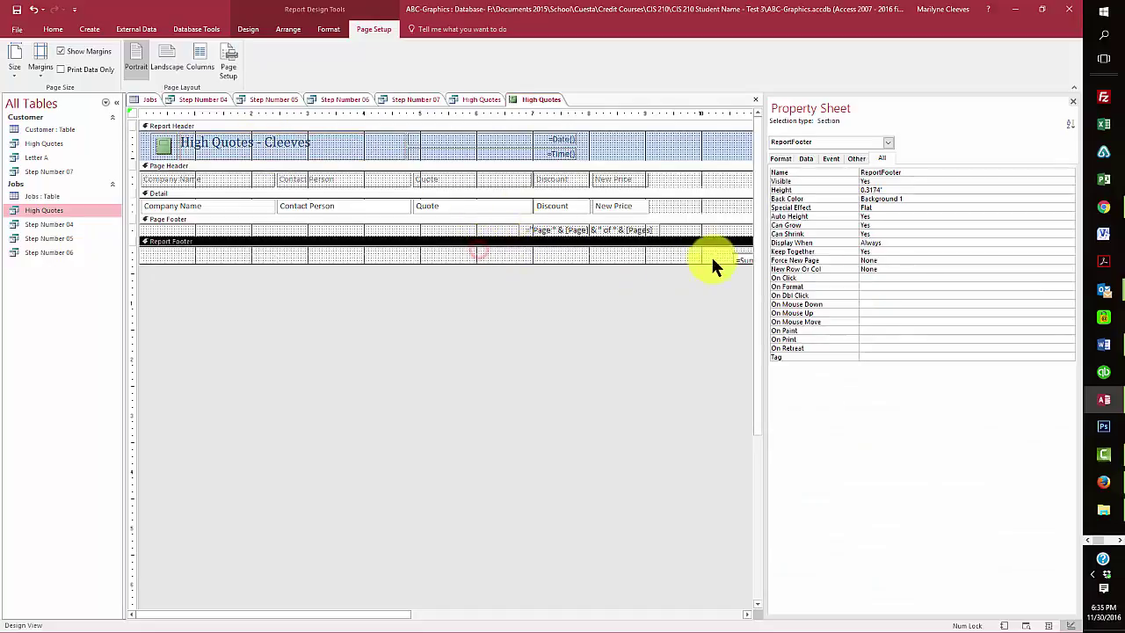
# Move the Quote total text box up in the Report Footer to about 0.04 inches from the section's top.
pyautogui.click(737, 257)
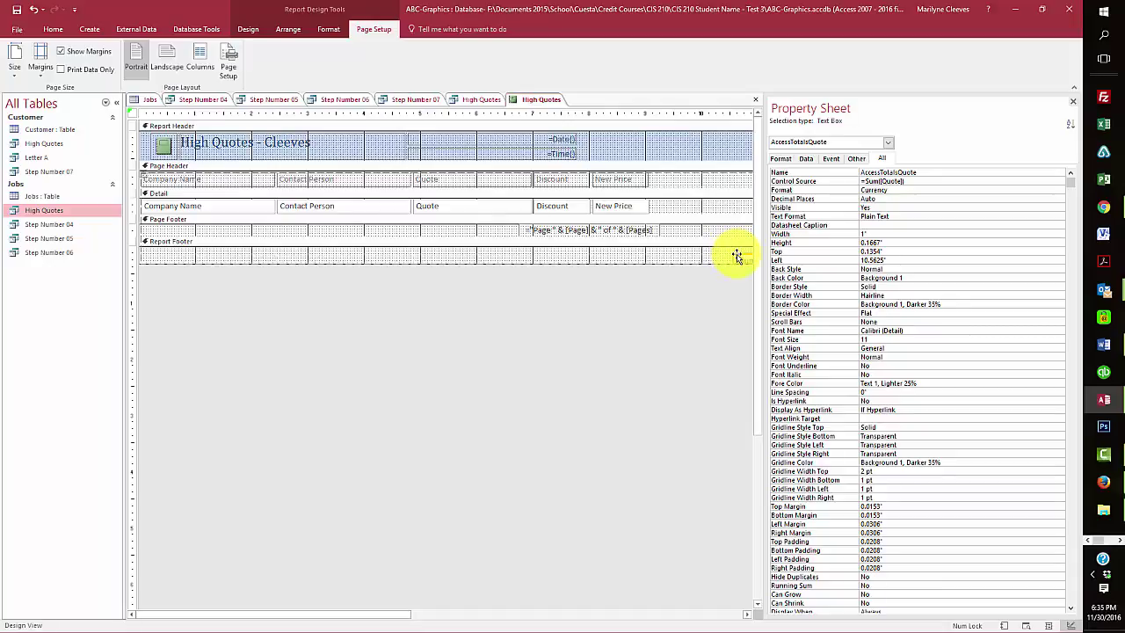
pyautogui.moveTo(737, 256)
pyautogui.mouseDown()
pyautogui.moveTo(542, 252)
pyautogui.moveTo(735, 254)
pyautogui.mouseUp()
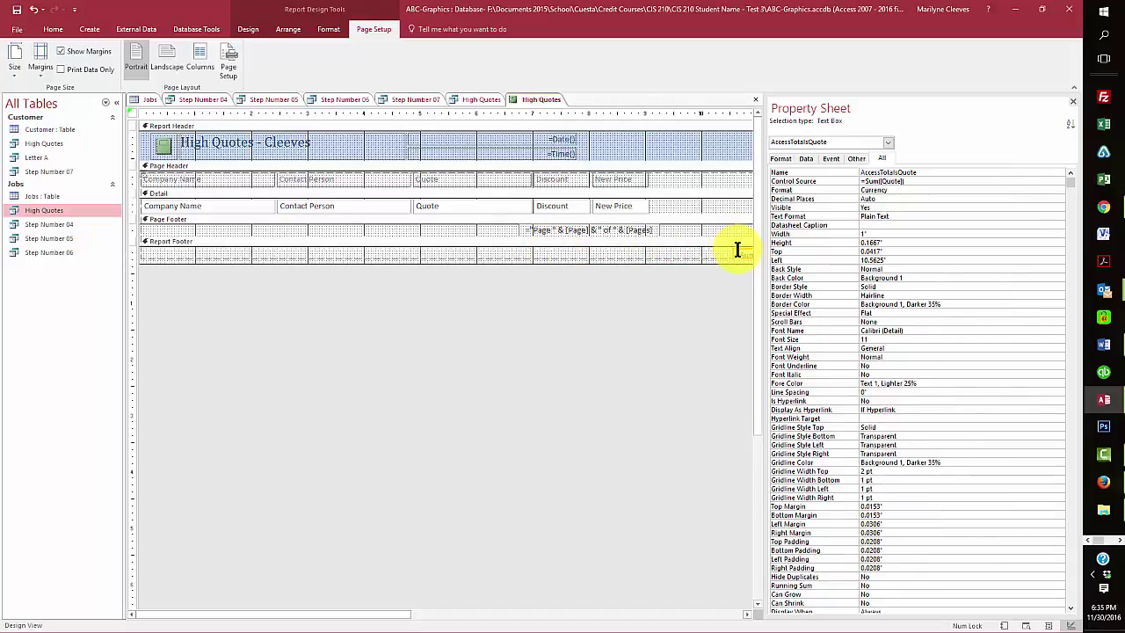
pyautogui.click(737, 250)
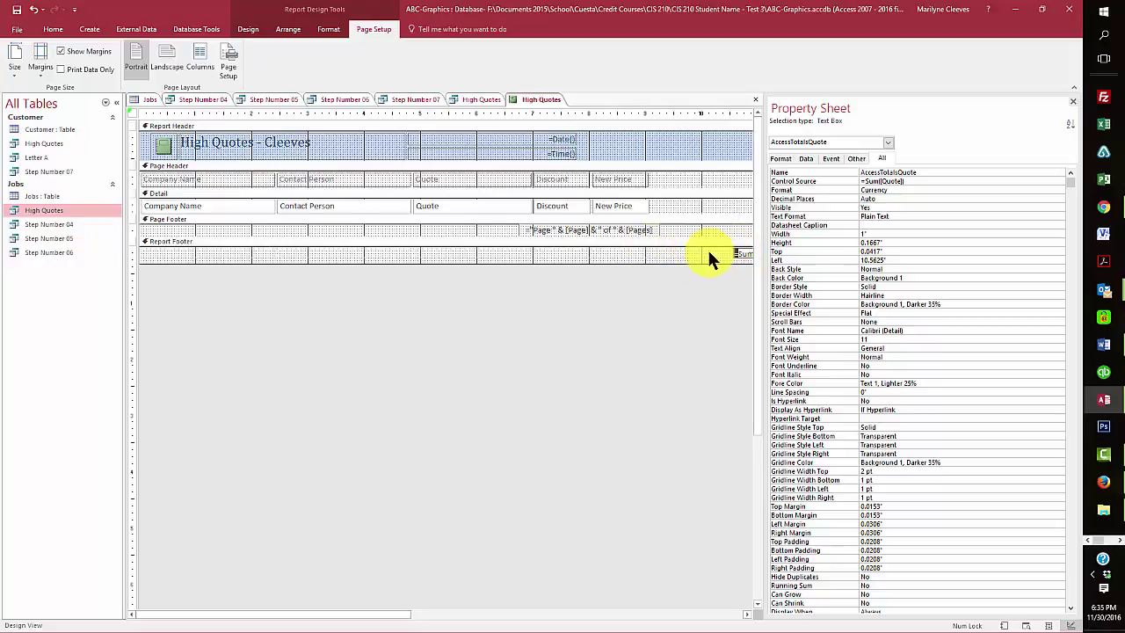
pyautogui.click(710, 254)
pyautogui.click(739, 257)
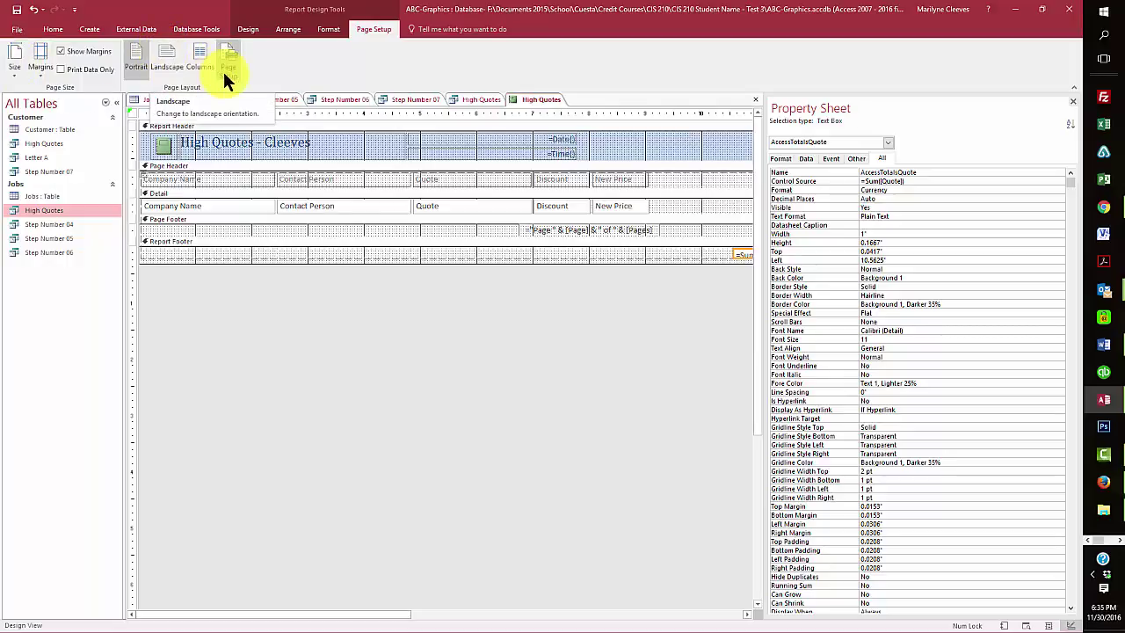
pyautogui.click(50, 29)
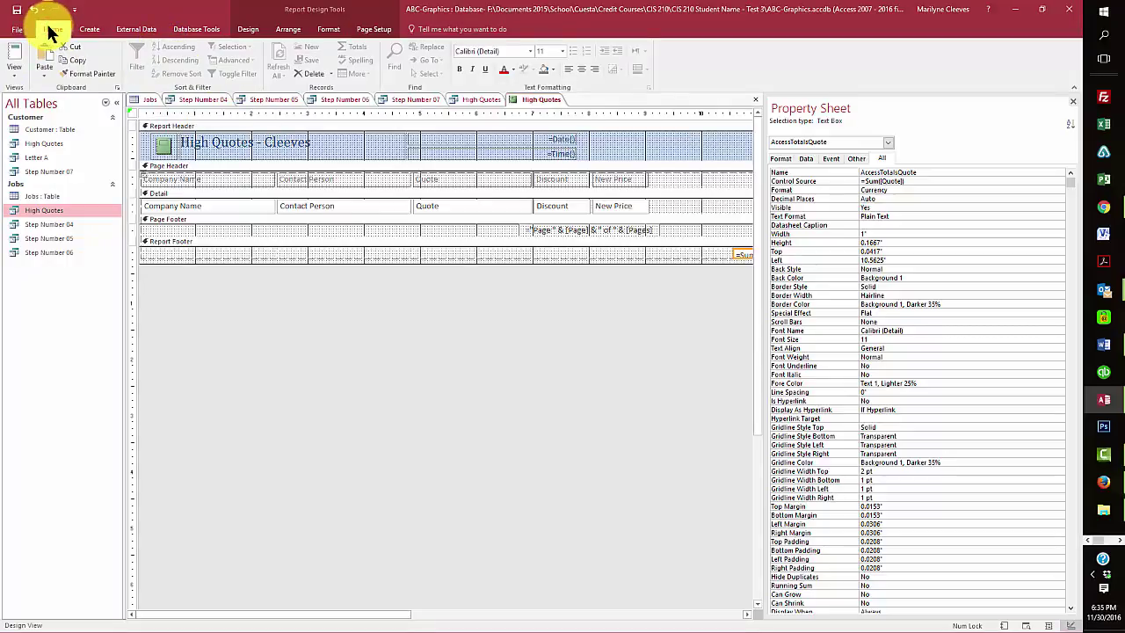
pyautogui.click(89, 29)
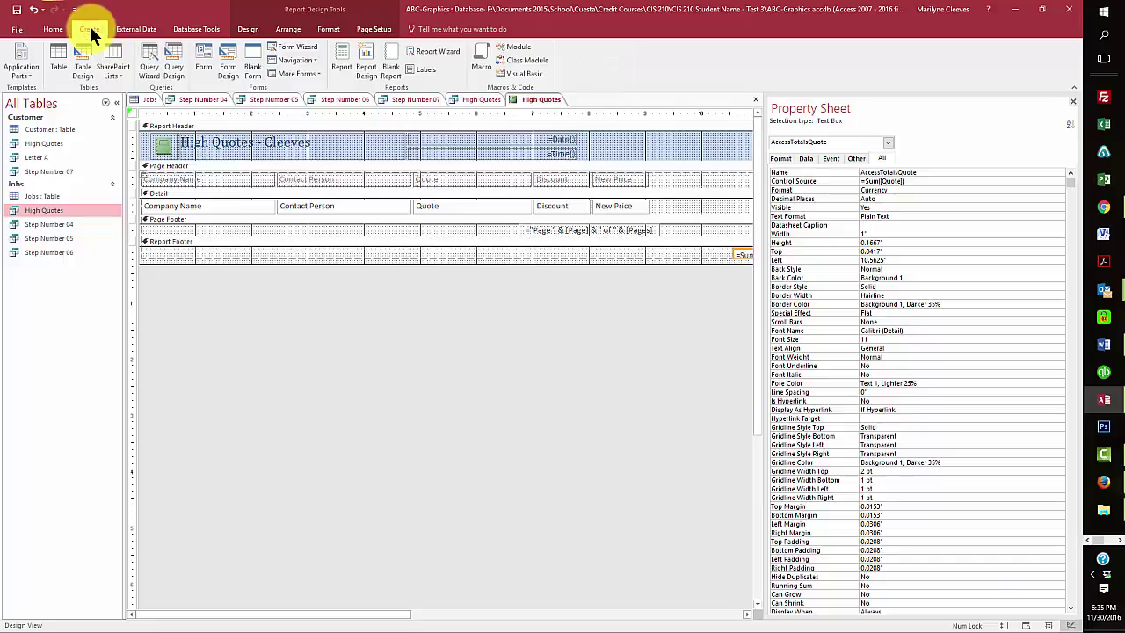
pyautogui.click(24, 74)
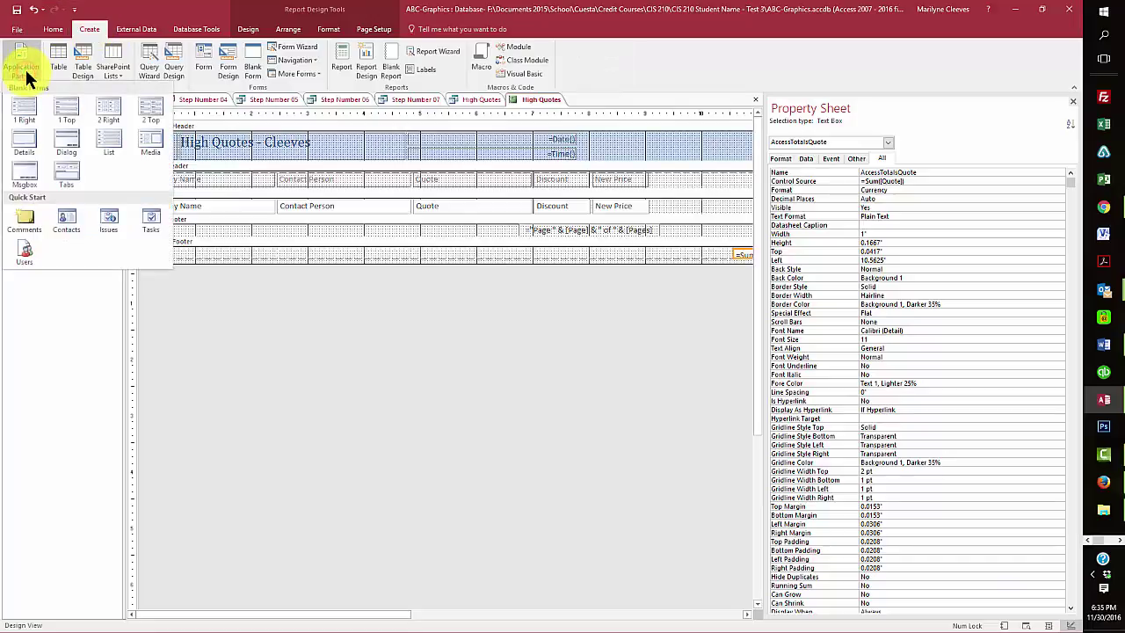
pyautogui.click(25, 54)
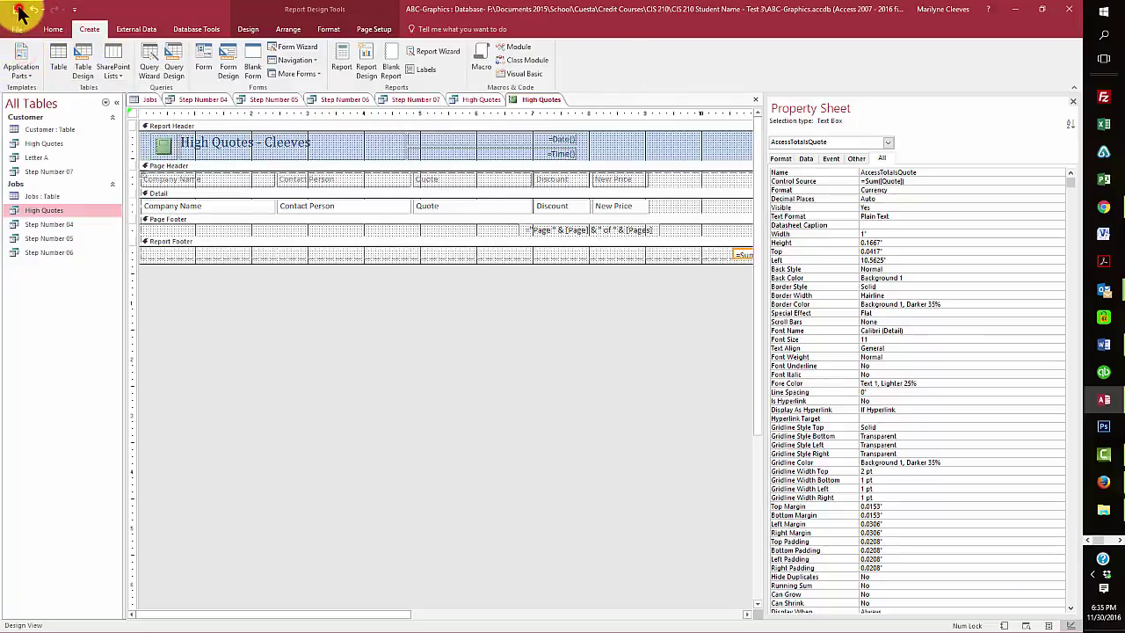
# Save the report under the name High Quotes followed by a hyphen and the student's last name, and select it among the Jobs objects.
pyautogui.click(16, 9)
pyautogui.click(539, 243)
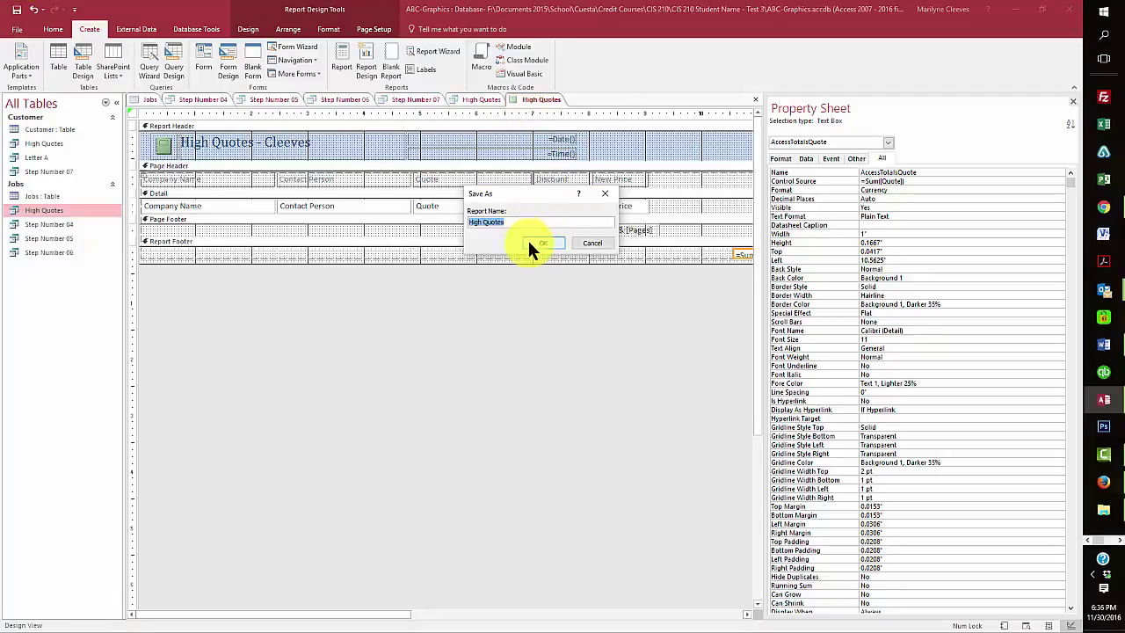
pyautogui.click(508, 223)
pyautogui.moveTo(507, 223); pyautogui.dragTo(497, 222)
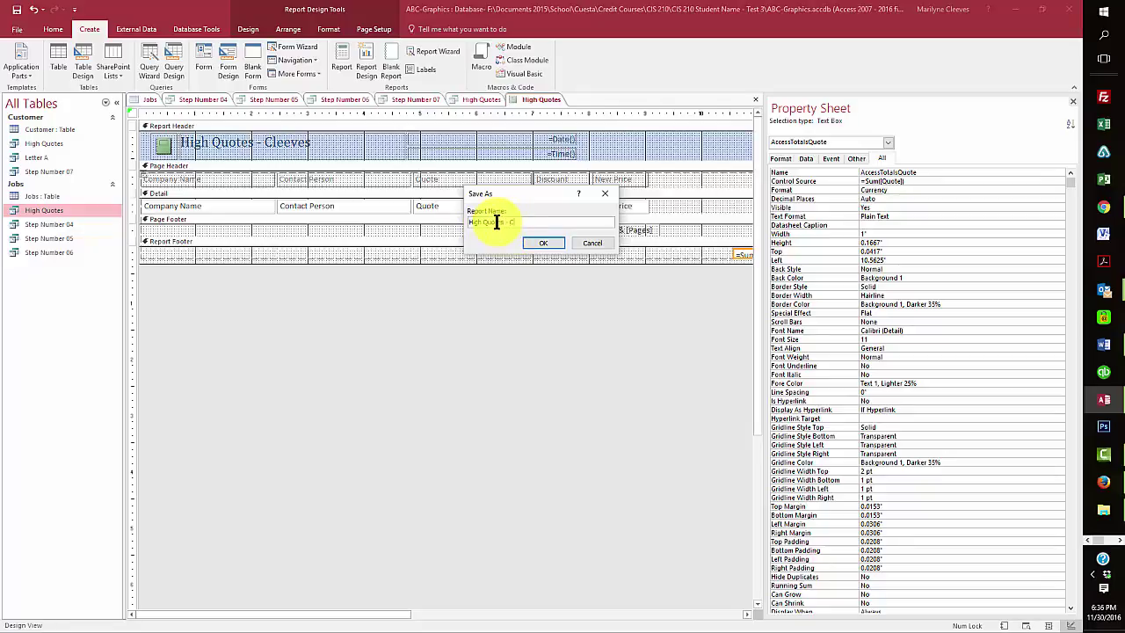
pyautogui.write('- Cleeves')
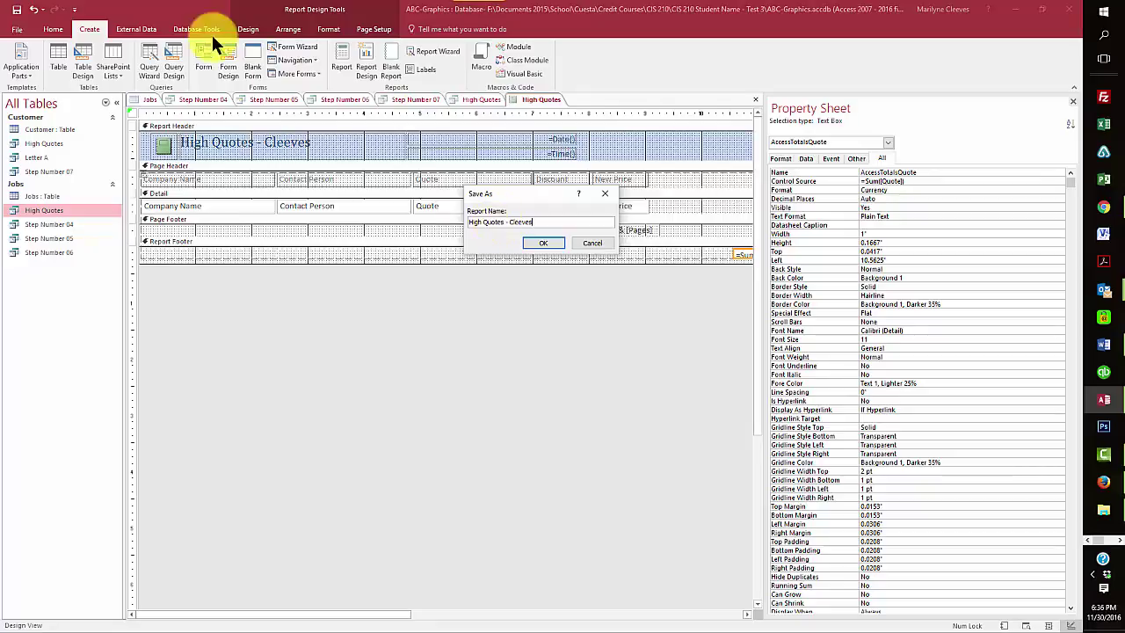
pyautogui.click(544, 244)
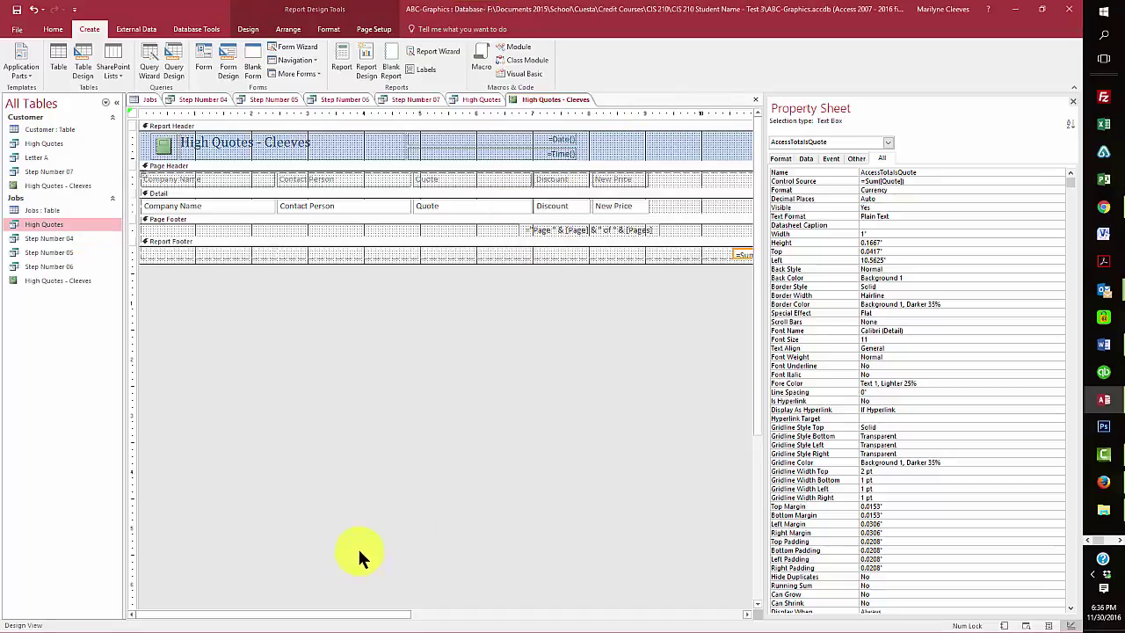
pyautogui.click(35, 281)
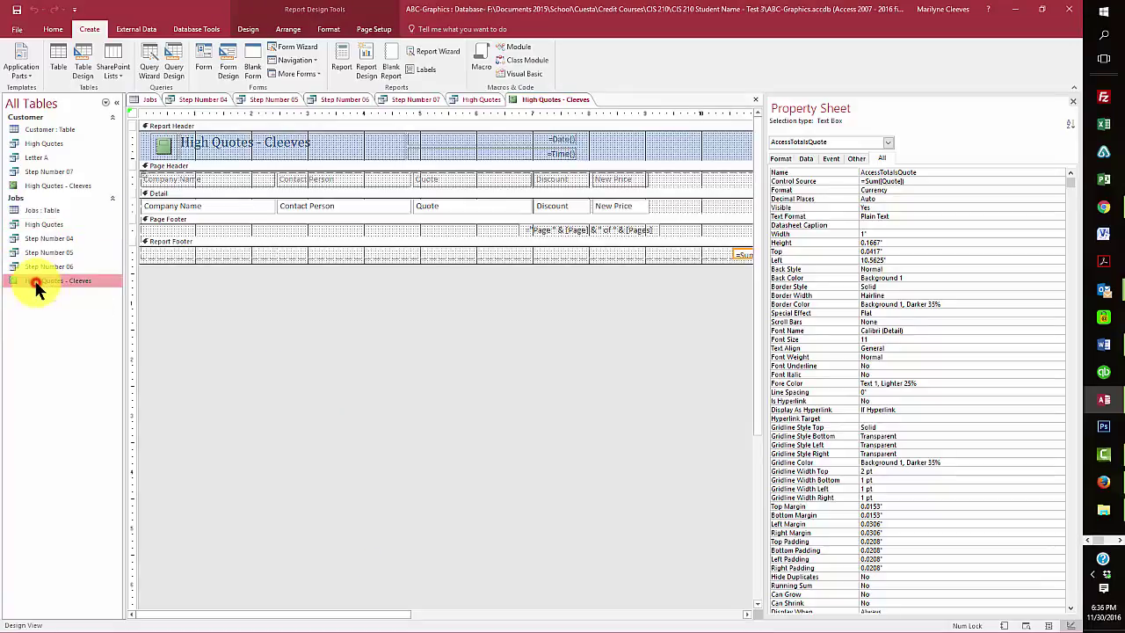
# Preview the High Quotes report in Report View, and return it to Design View.
pyautogui.rightClick(555, 100)
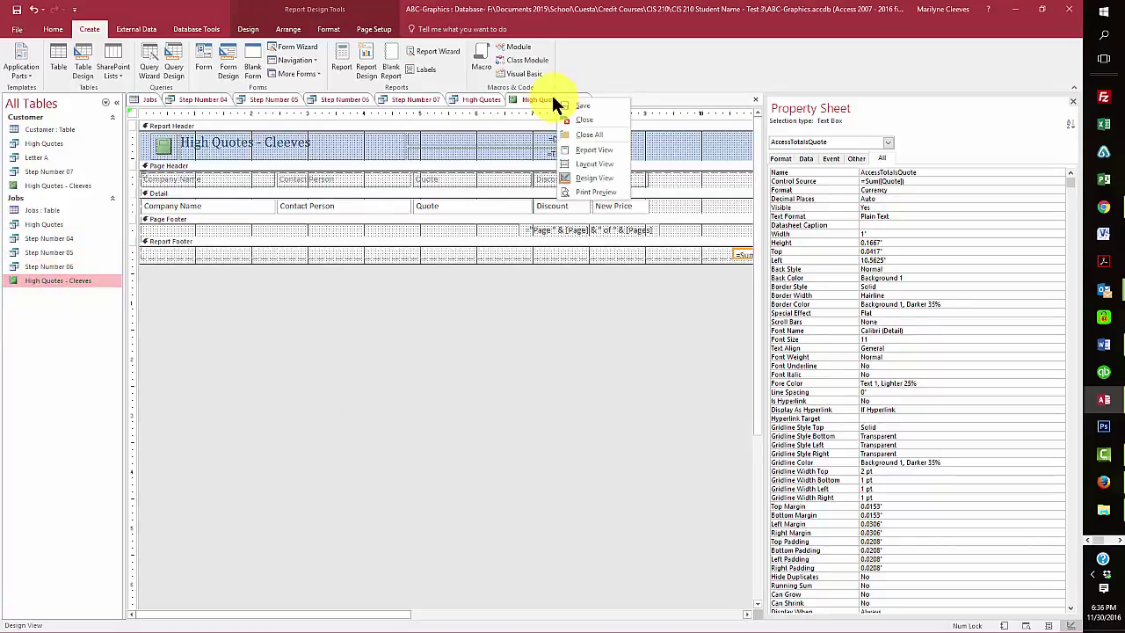
pyautogui.click(594, 150)
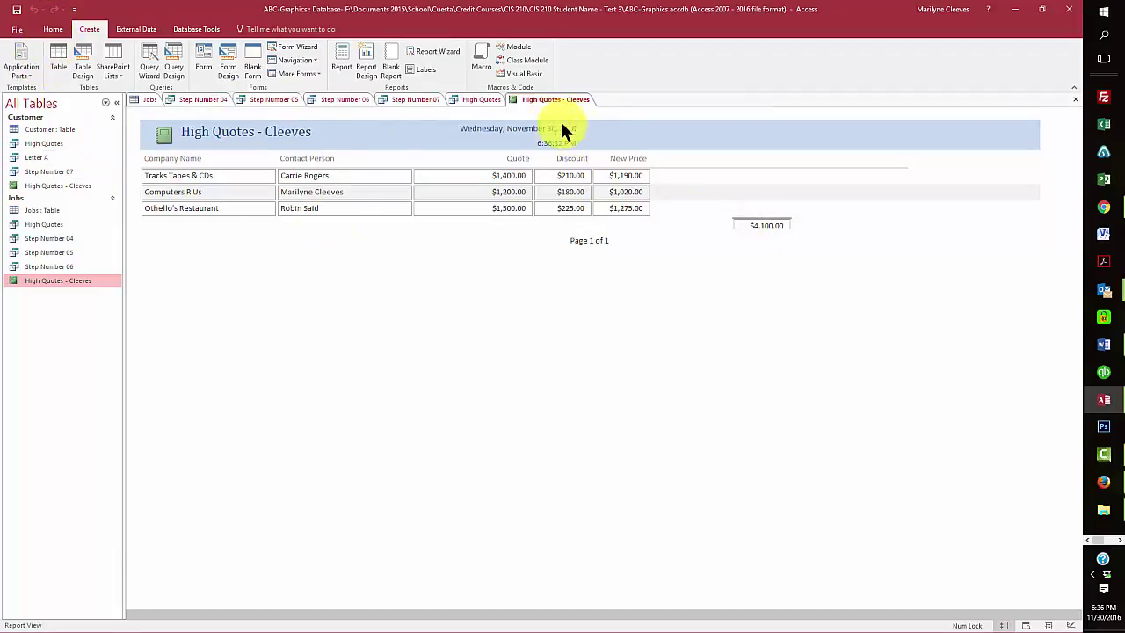
pyautogui.rightClick(545, 100)
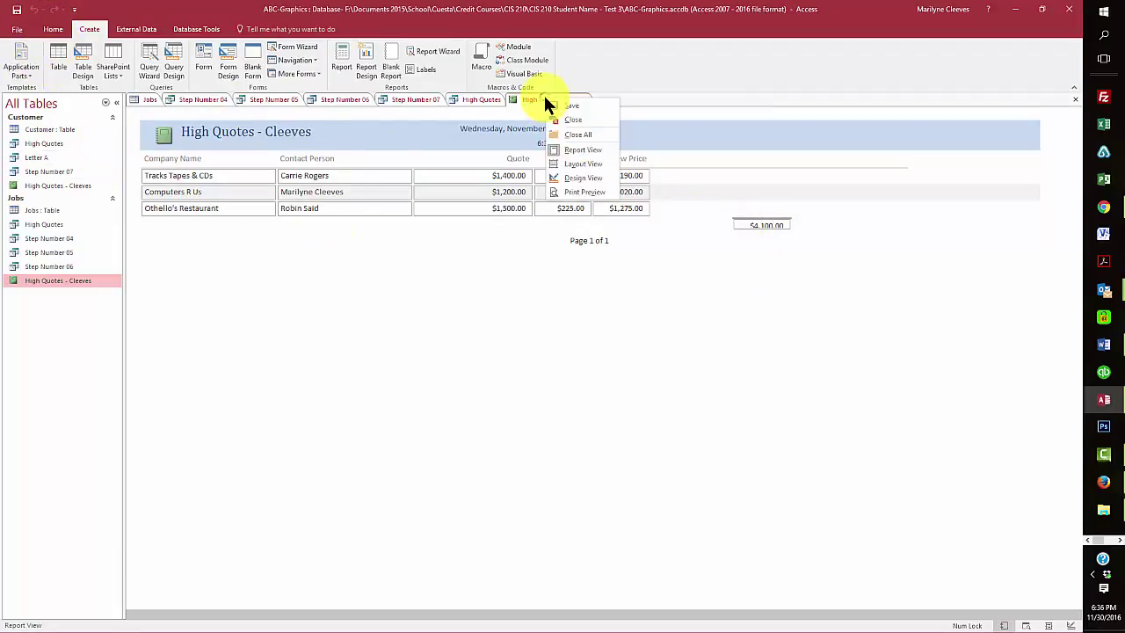
pyautogui.click(589, 178)
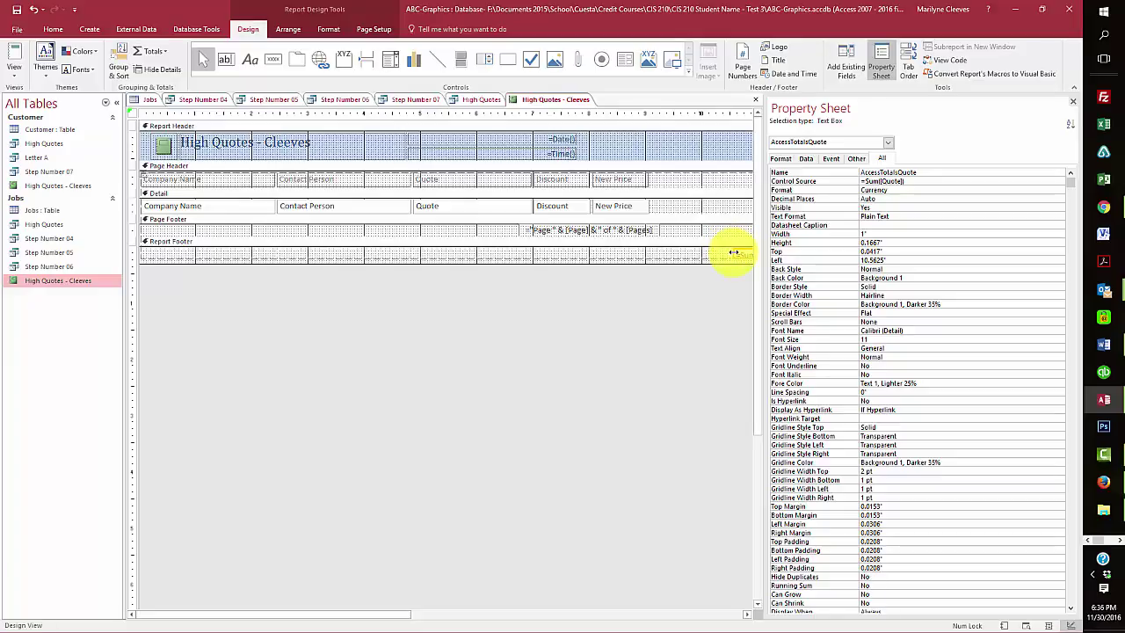
# Move the Quote total text box in the Report Footer into the Quote column, about 4.9 inches from the report's left edge.
pyautogui.moveTo(735, 252); pyautogui.dragTo(674, 252)
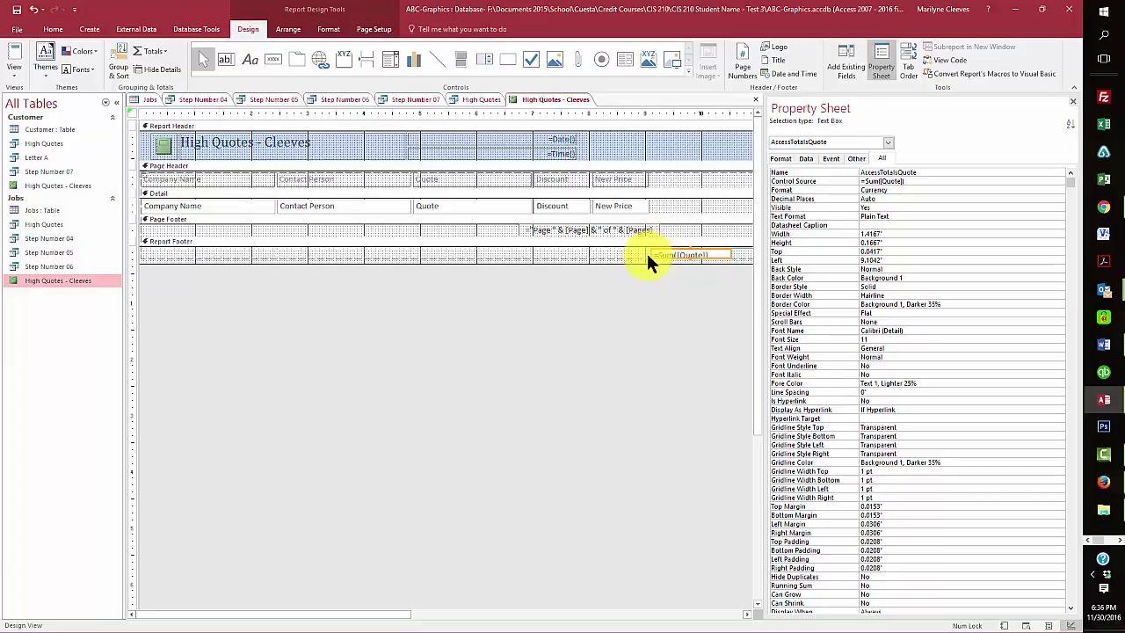
pyautogui.moveTo(654, 258)
pyautogui.mouseDown()
pyautogui.moveTo(563, 254)
pyautogui.moveTo(651, 257)
pyautogui.mouseUp()
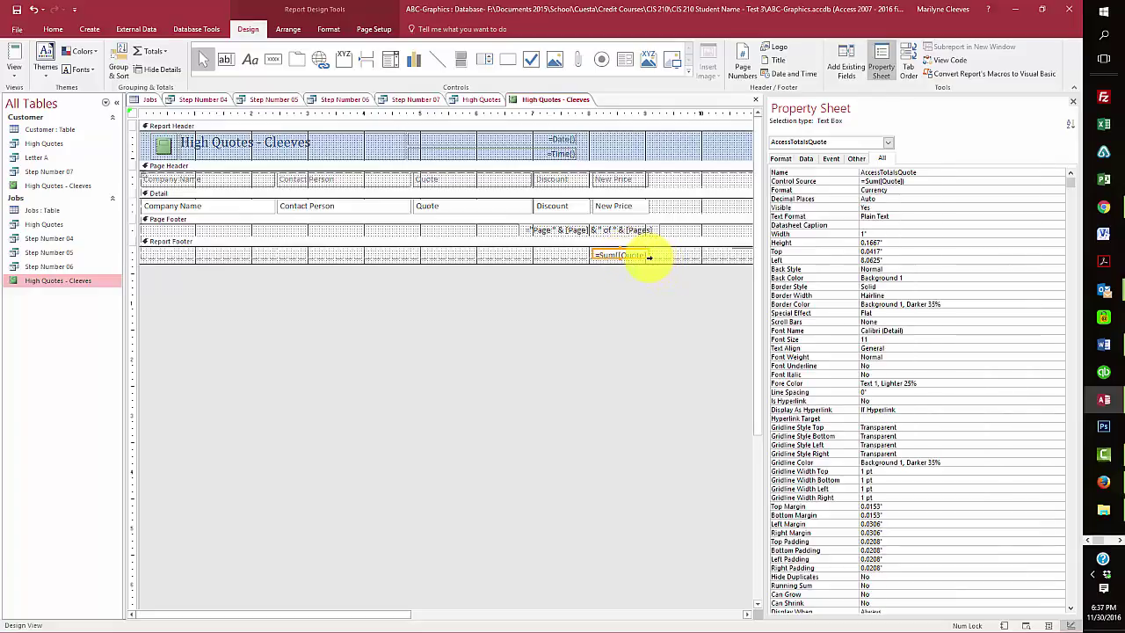
pyautogui.click(603, 251)
pyautogui.moveTo(603, 251); pyautogui.dragTo(471, 262)
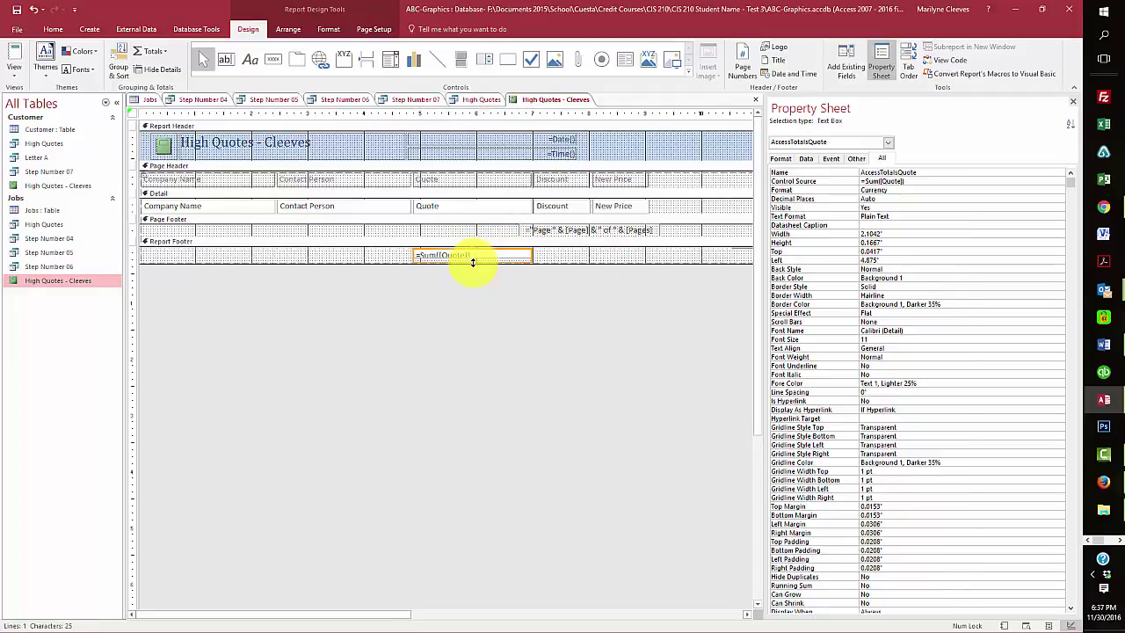
pyautogui.click(555, 251)
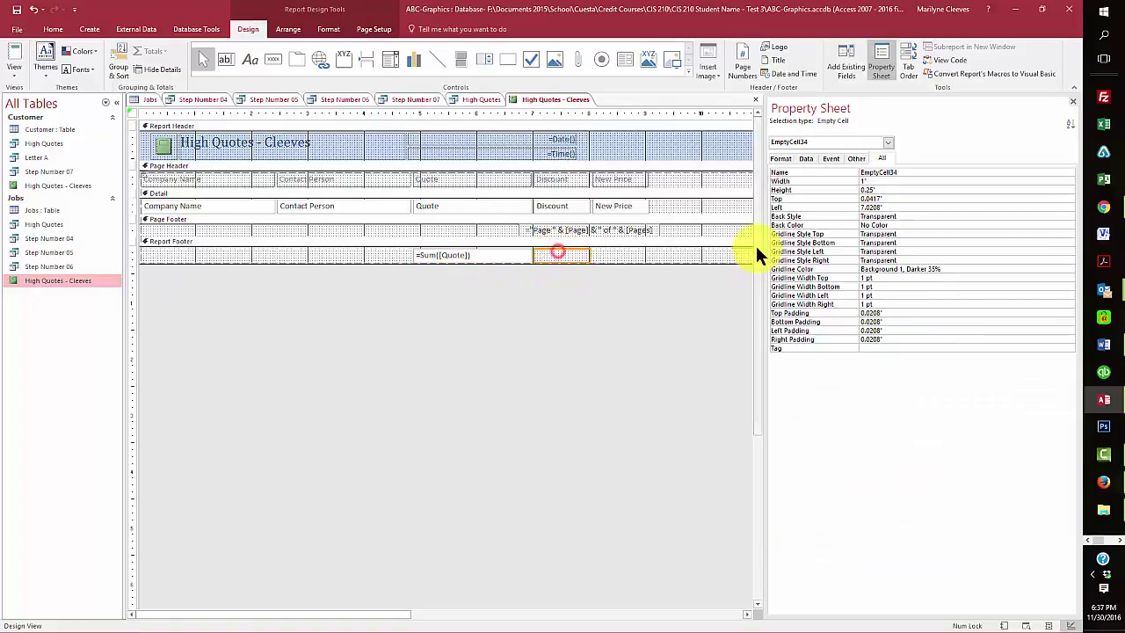
# Delete the empty layout column at about 10.56 inches across the report's header, detail and footer sections.
pyautogui.click(737, 253)
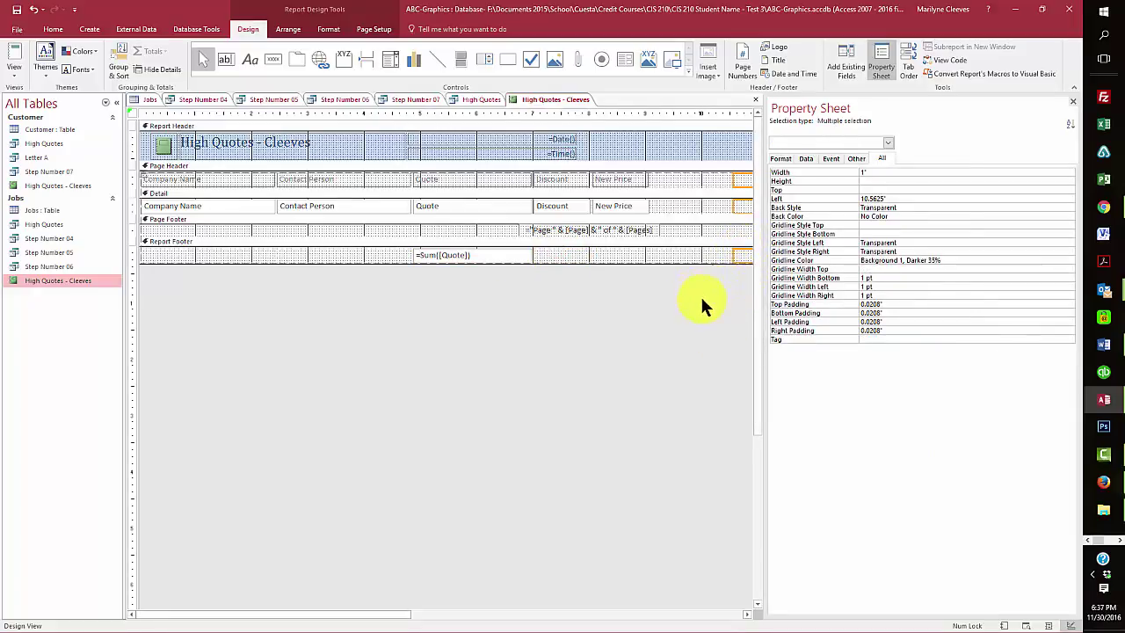
pyautogui.click(742, 255)
pyautogui.moveTo(742, 255); pyautogui.dragTo(739, 187)
pyautogui.click(514, 427)
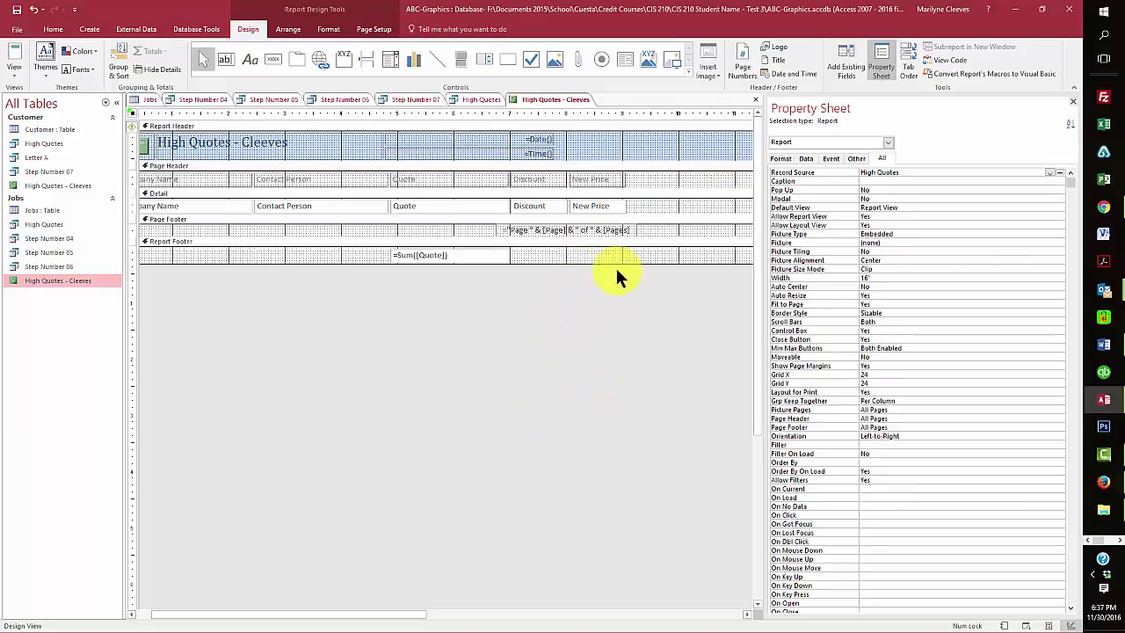
pyautogui.moveTo(380, 615); pyautogui.dragTo(325, 619)
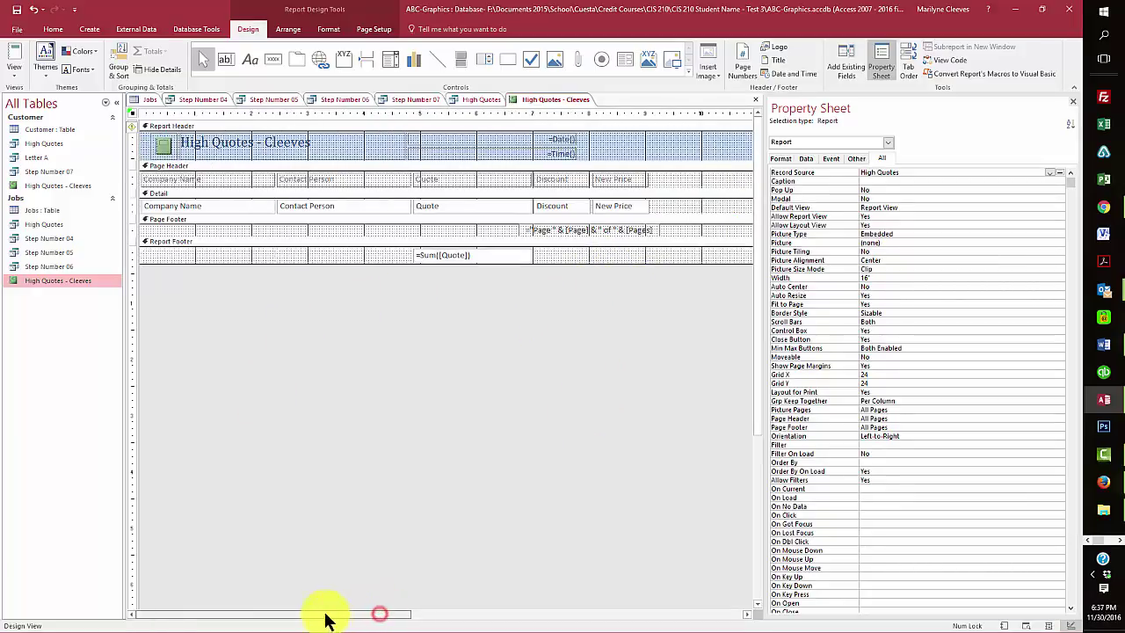
# Show the report in Report View to check the Quote total under its column.
pyautogui.rightClick(565, 102)
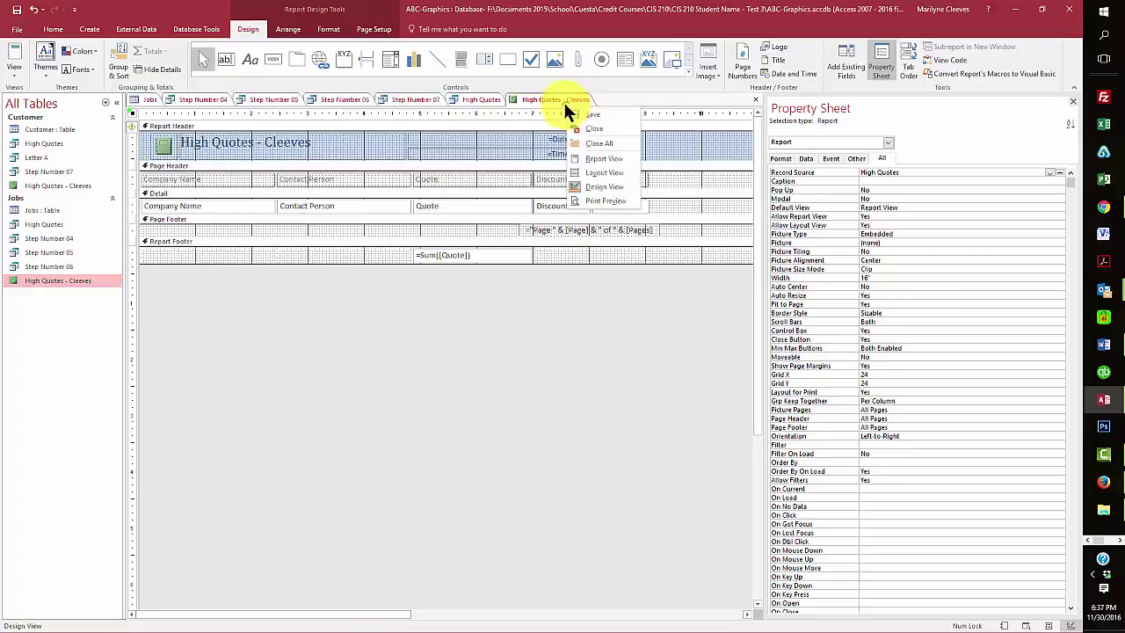
pyautogui.rightClick(565, 97)
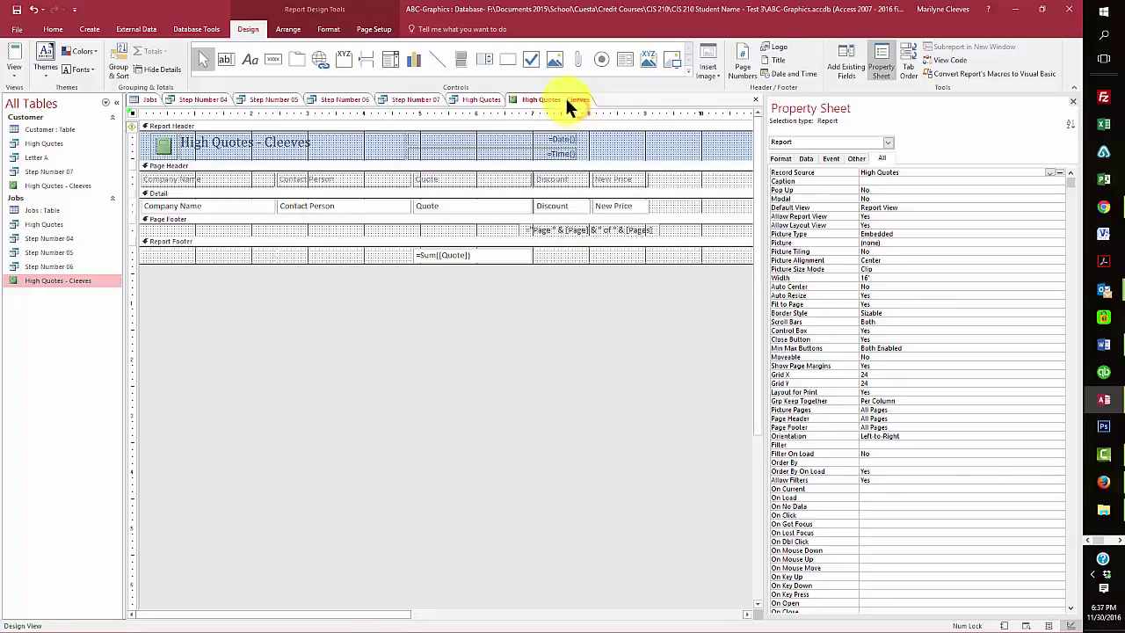
pyautogui.click(589, 149)
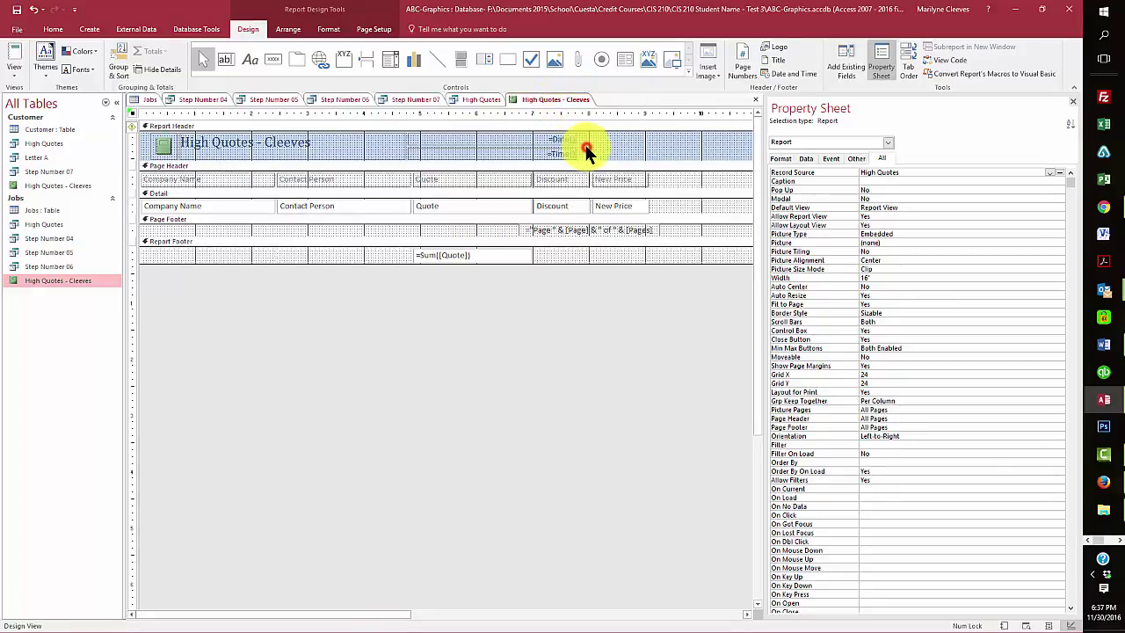
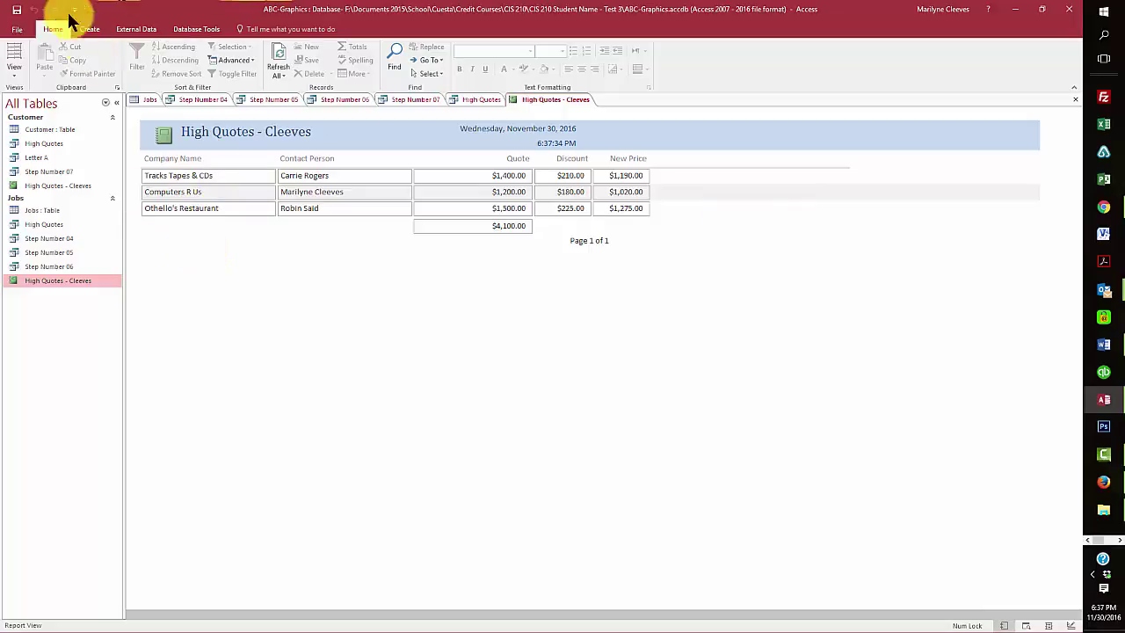
# Switch to the Access exam document in Word and review the Step 11 merge instructions and the required file names.
pyautogui.hotkey('alt', 'Tab')
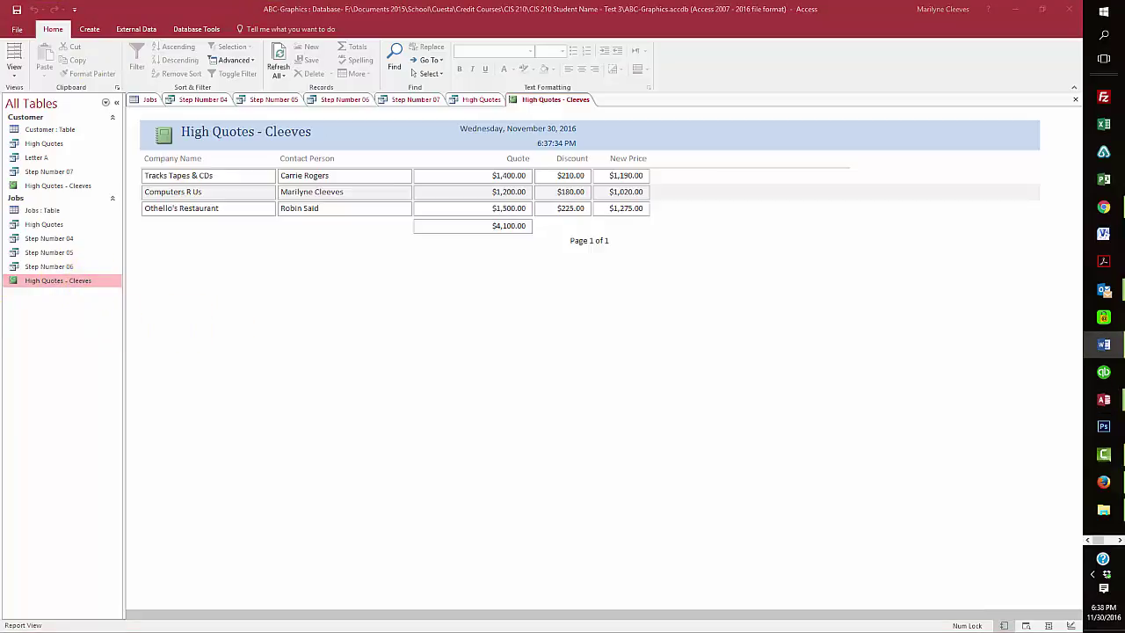
pyautogui.moveTo(0, 12); pyautogui.dragTo(394, 1)
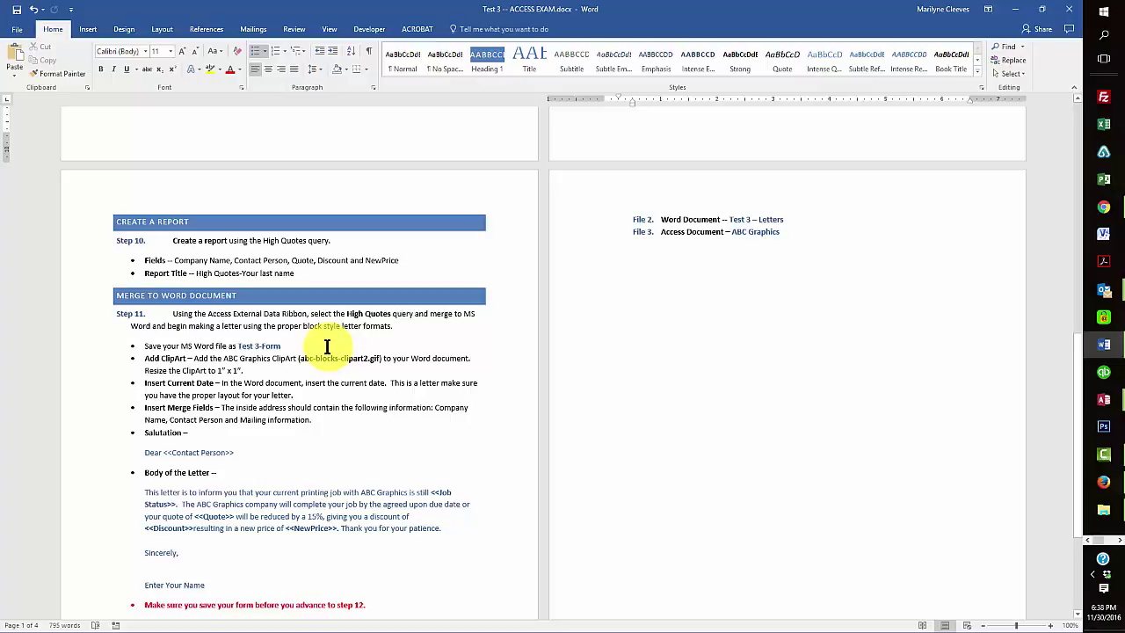
pyautogui.moveTo(729, 219); pyautogui.dragTo(798, 221)
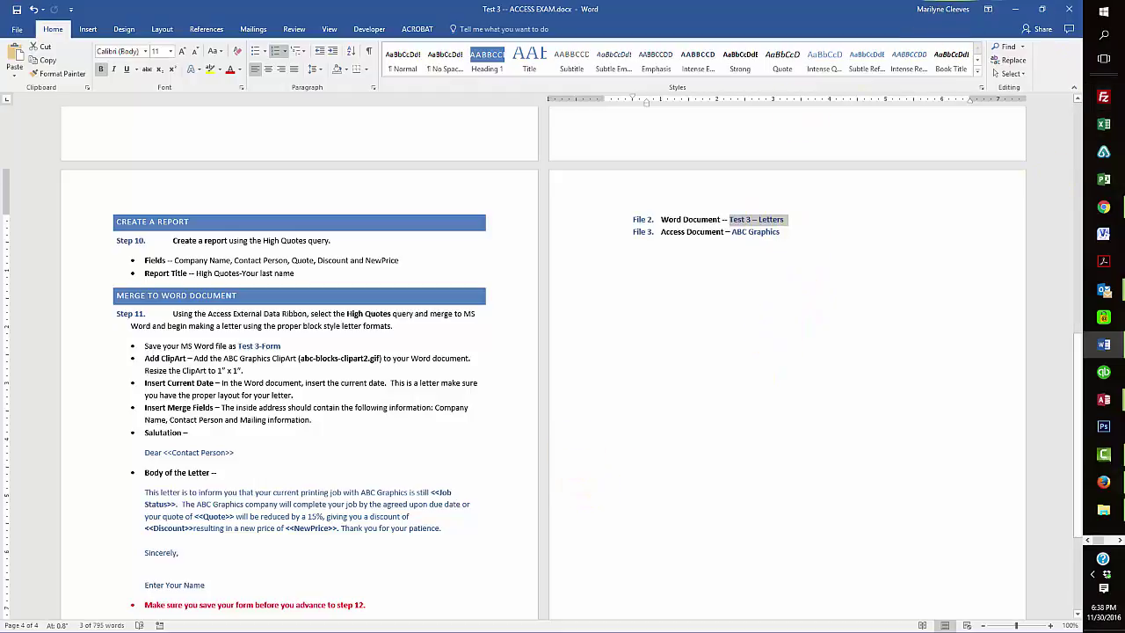
pyautogui.click(1041, 9)
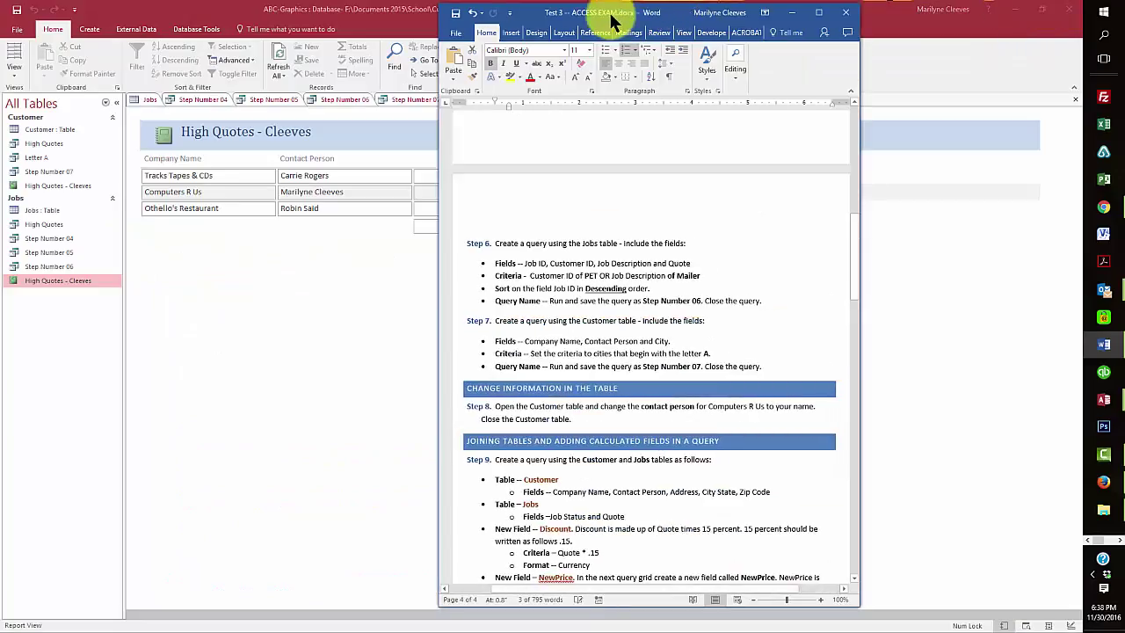
pyautogui.moveTo(610, 9); pyautogui.dragTo(565, 10)
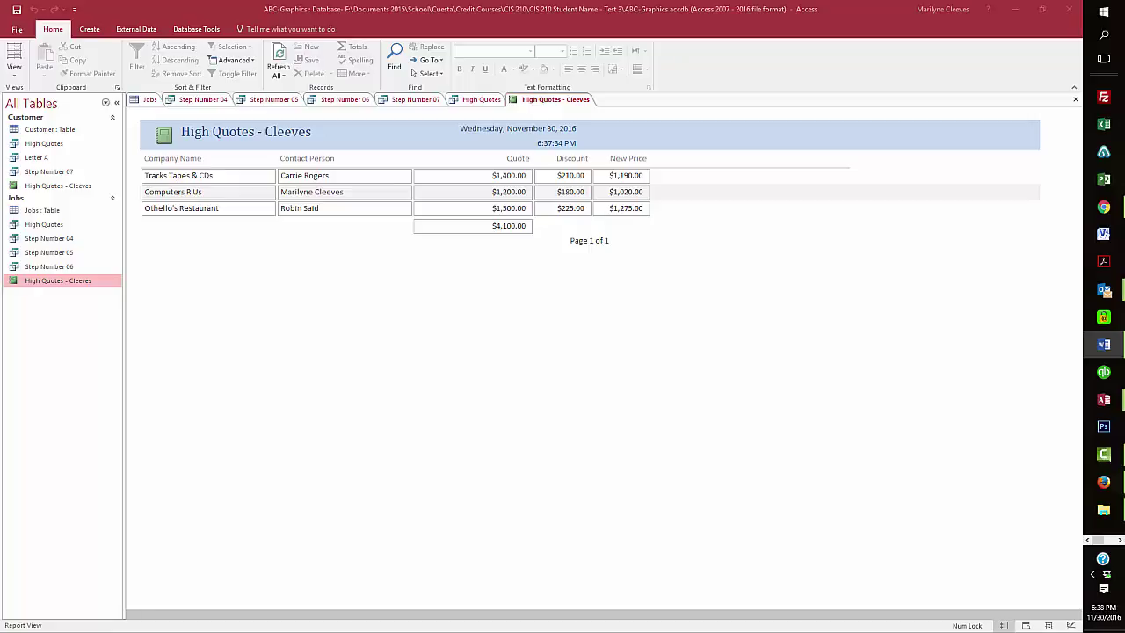
# Try to start a Word mail merge from the High Quotes query in the Jobs group.
pyautogui.click(34, 225)
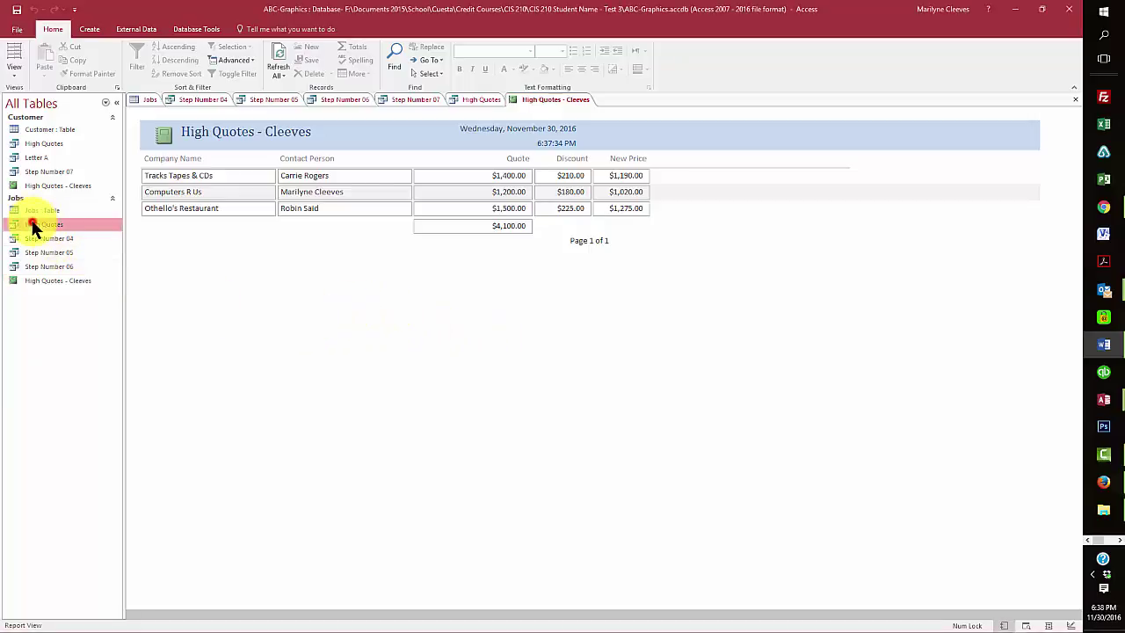
pyautogui.click(83, 26)
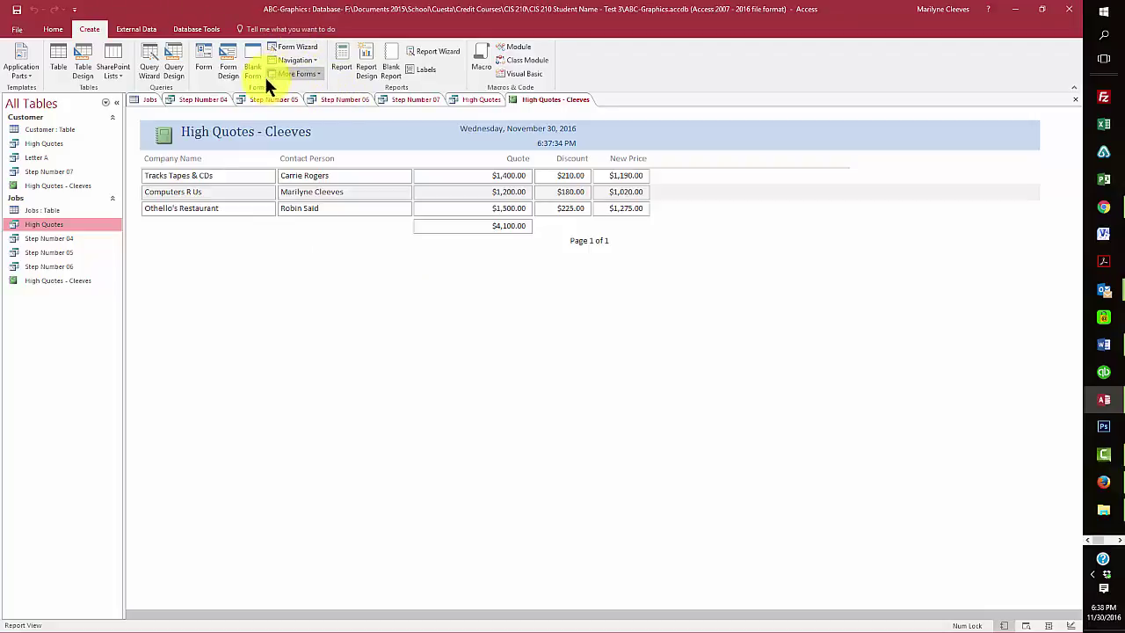
pyautogui.click(129, 29)
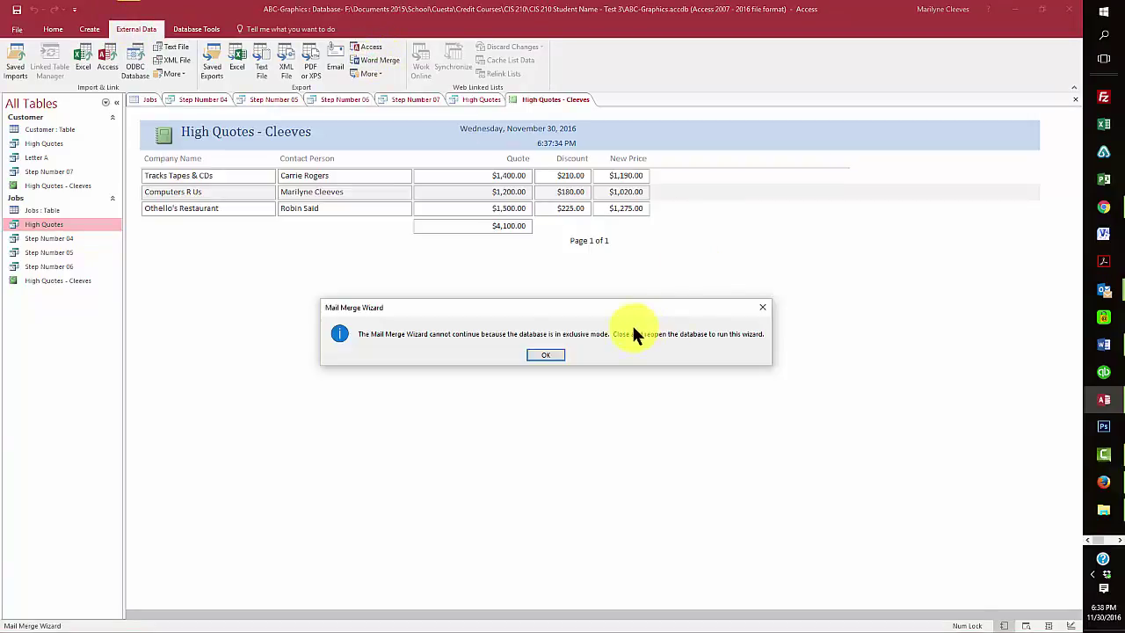
pyautogui.click(550, 359)
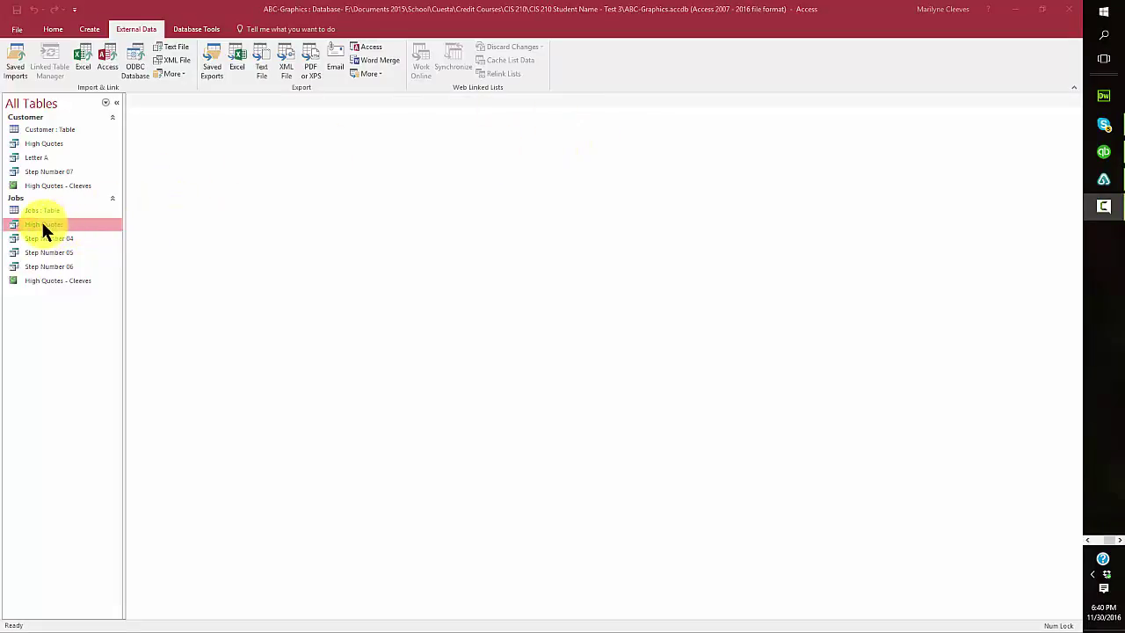
# Start a Word Merge from the High Quotes query, linking the data to a new document, and maximize the Word window.
pyautogui.click(360, 57)
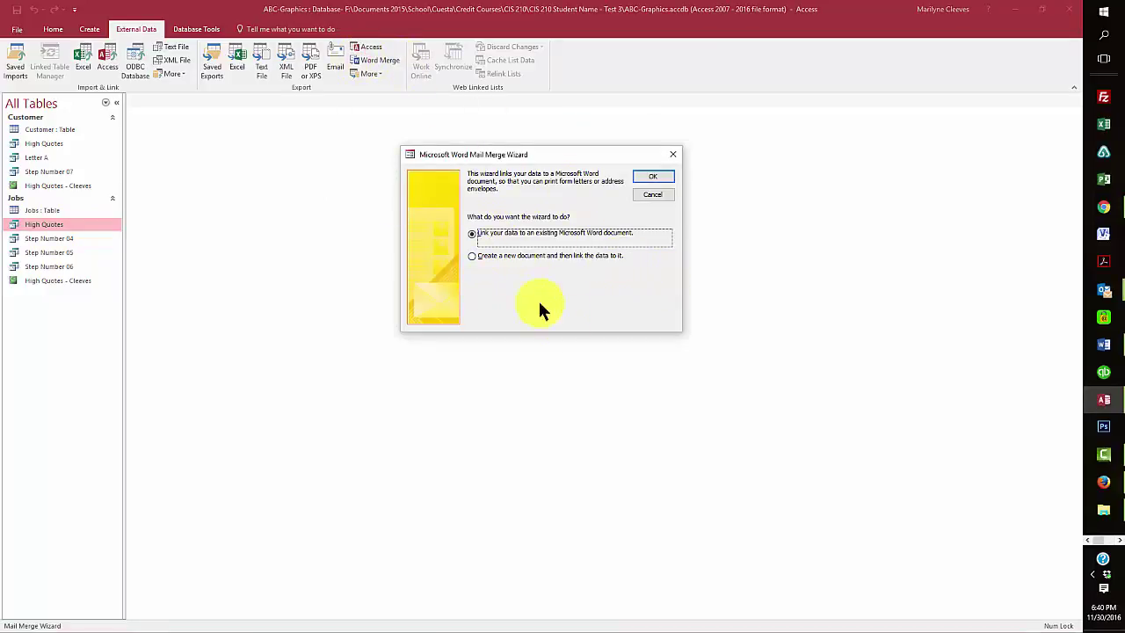
pyautogui.click(471, 257)
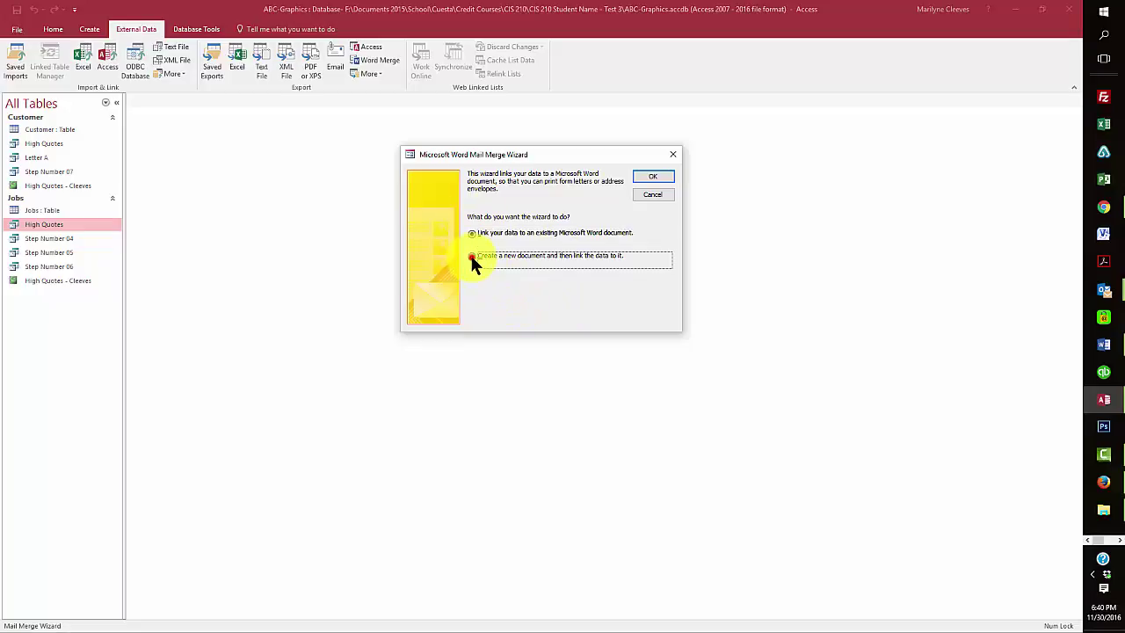
pyautogui.click(653, 175)
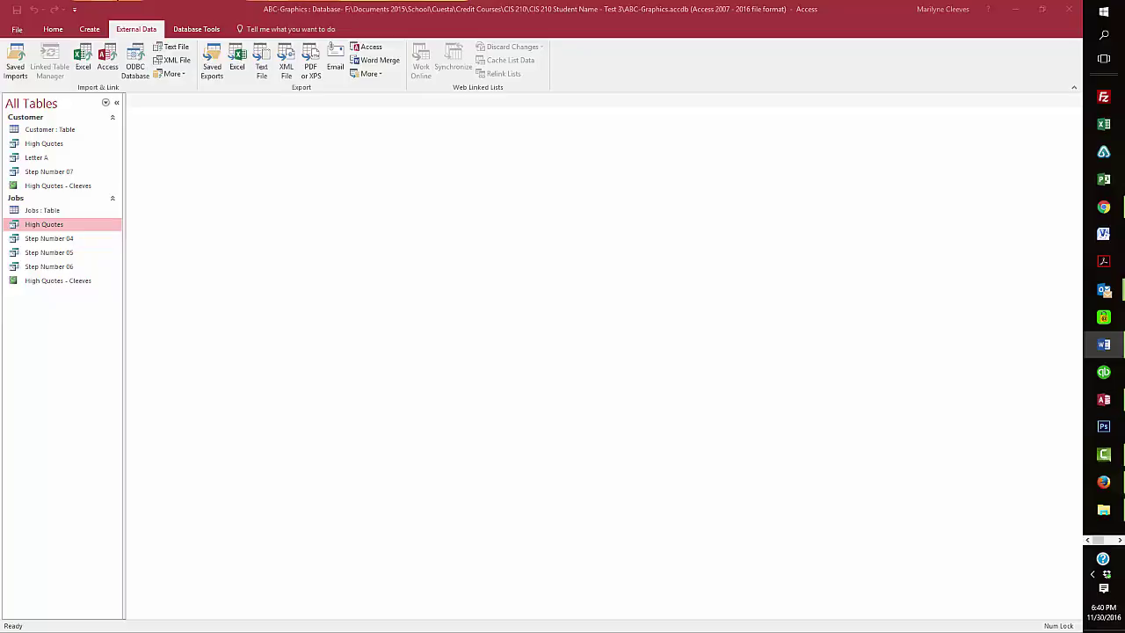
pyautogui.moveTo(721, 56); pyautogui.dragTo(447, 28)
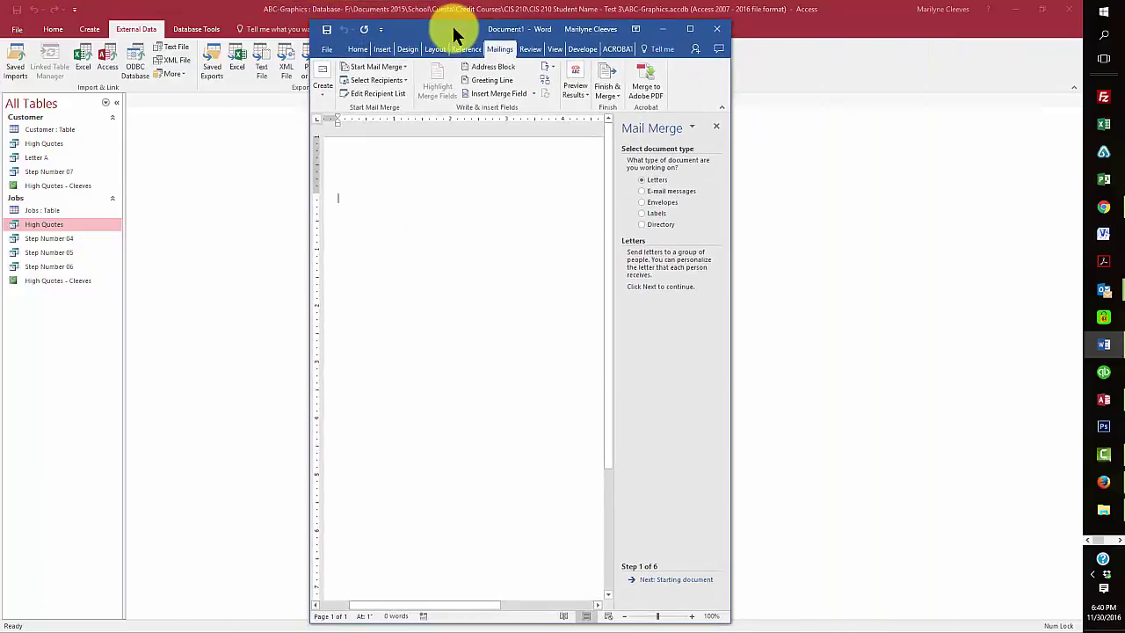
pyautogui.click(690, 35)
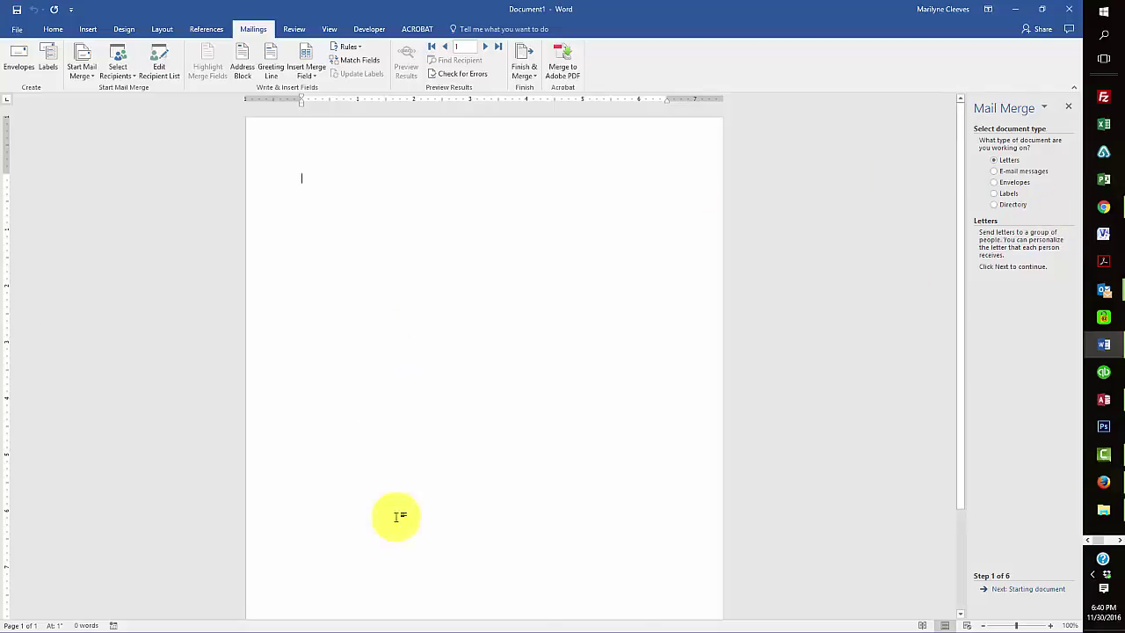
# Insert the picture abc-blocks-clipart2.gif from the CIS 210 Student Name - Test 3 folder into the blank letter.
pyautogui.click(86, 29)
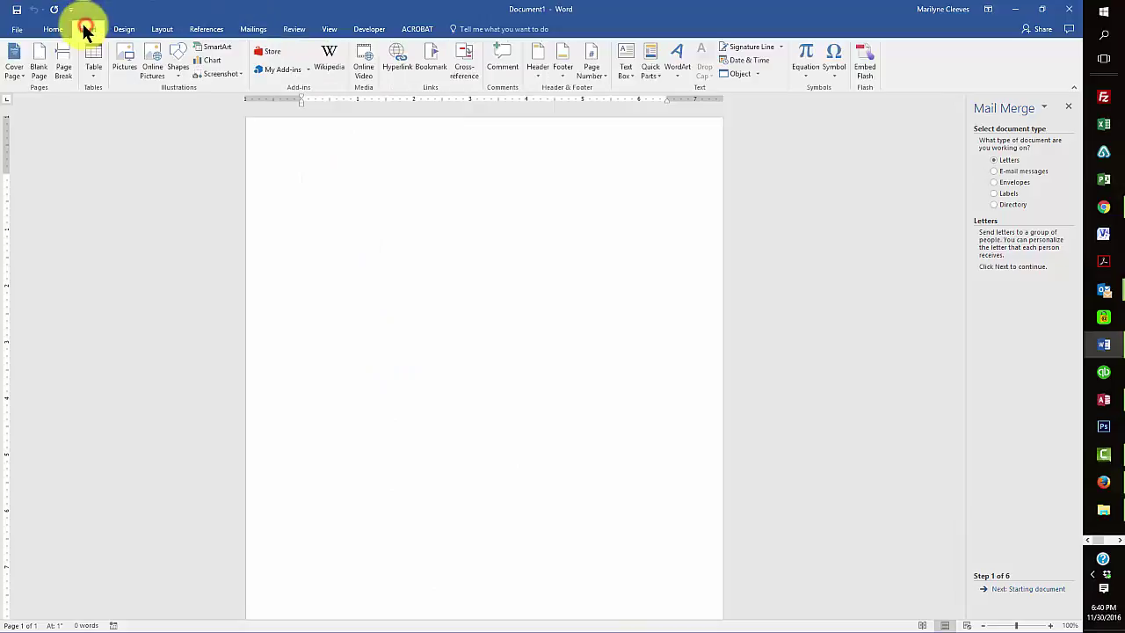
pyautogui.click(123, 60)
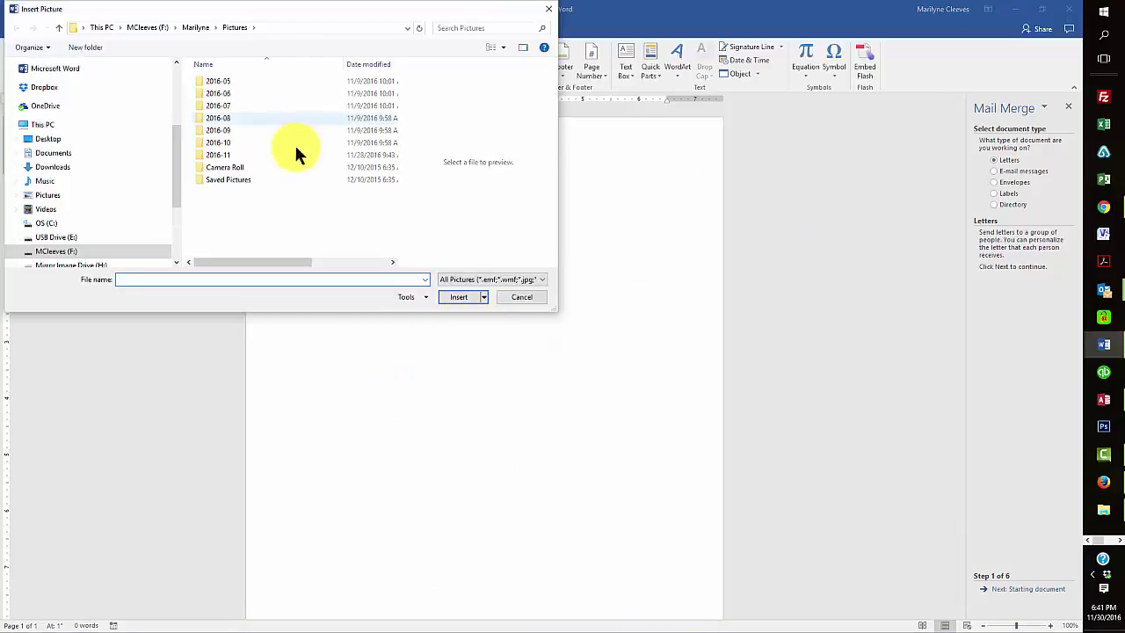
pyautogui.click(141, 29)
pyautogui.doubleClick(225, 79)
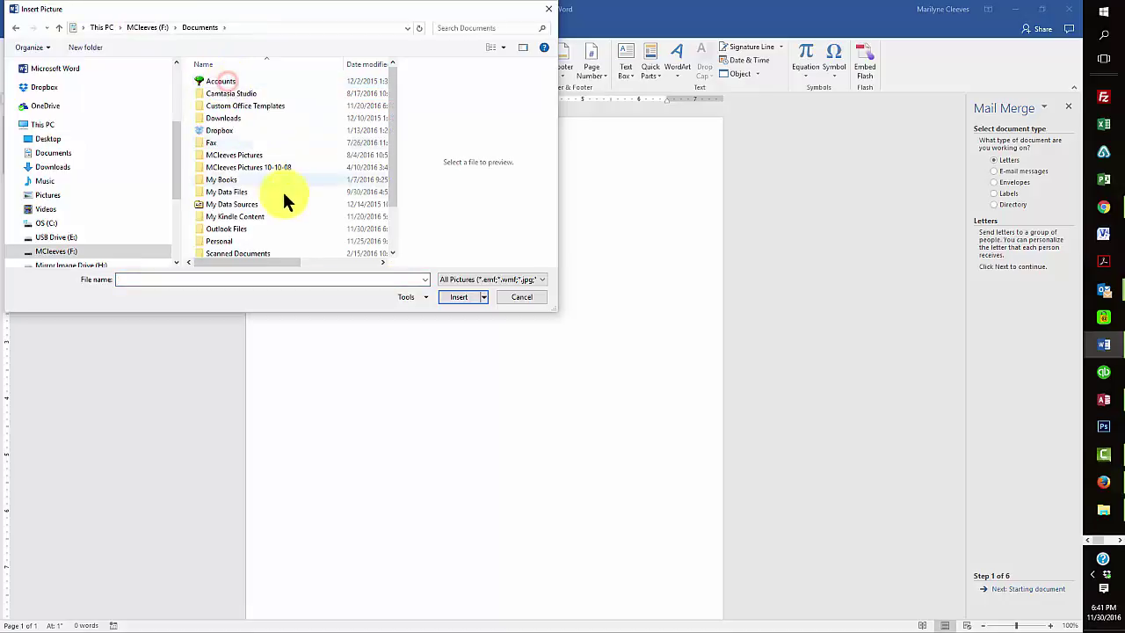
pyautogui.scroll(-2, 282, 189)
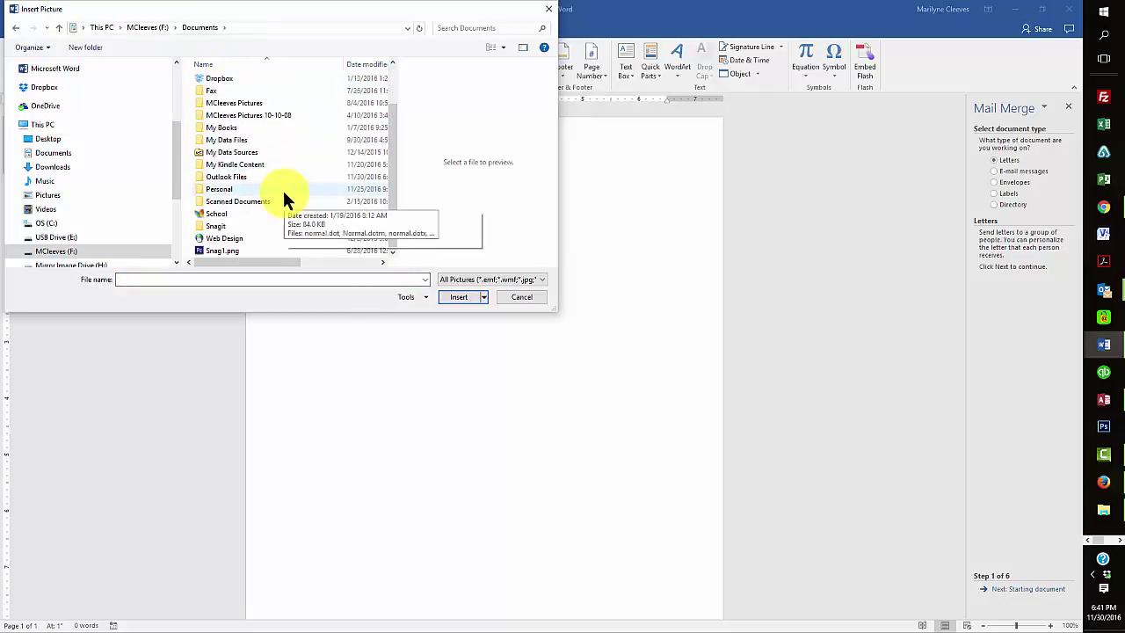
pyautogui.doubleClick(226, 213)
pyautogui.doubleClick(216, 93)
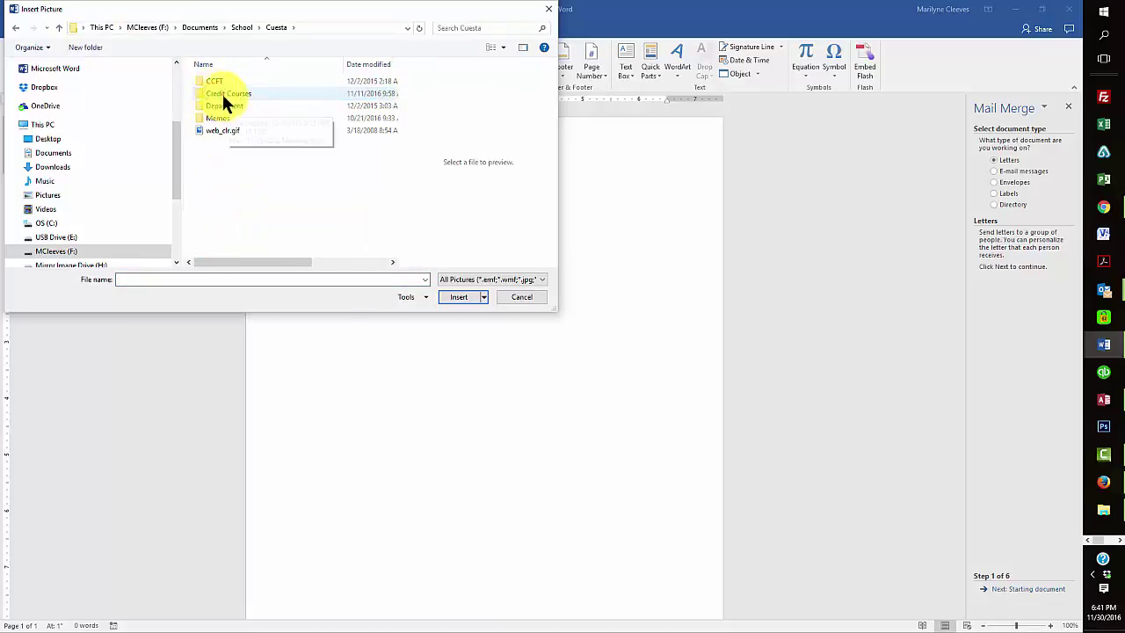
pyautogui.doubleClick(224, 95)
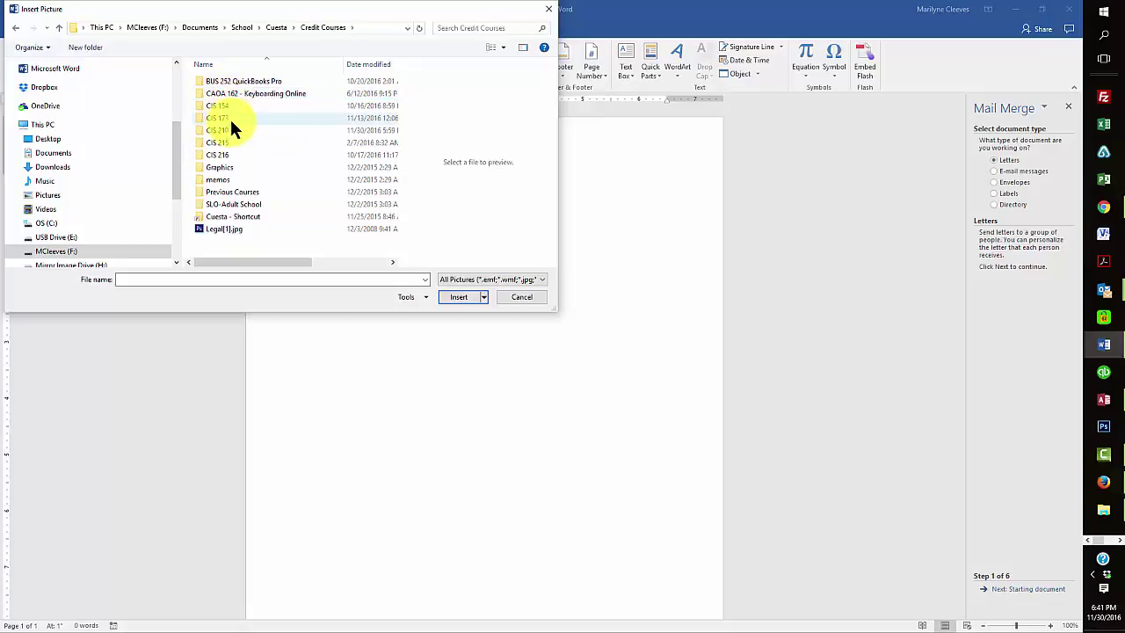
pyautogui.doubleClick(219, 129)
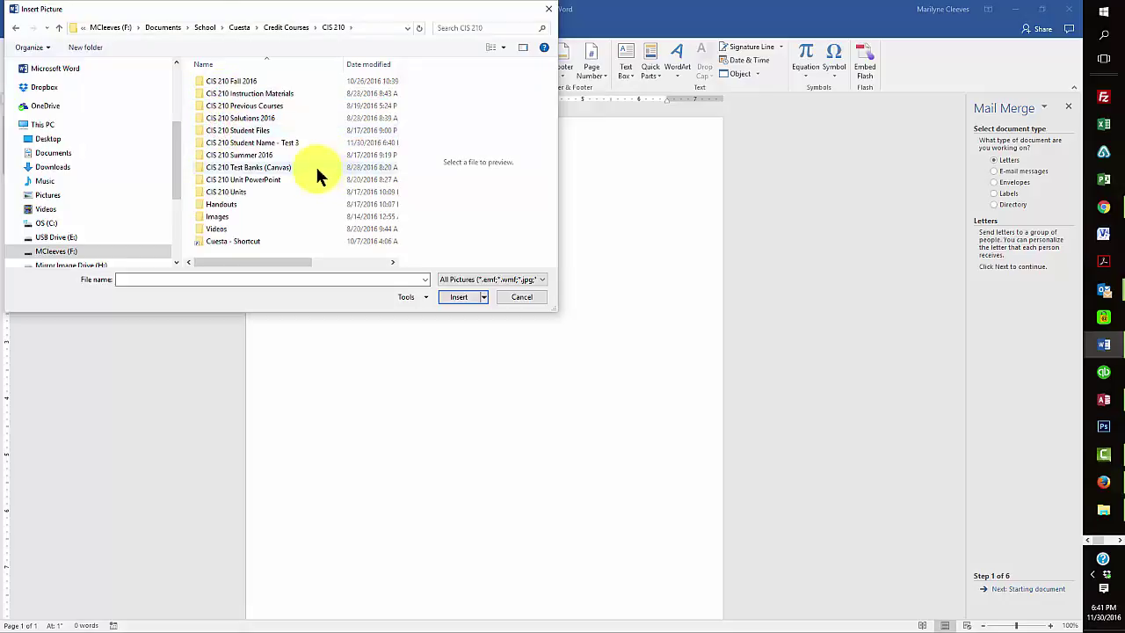
pyautogui.doubleClick(247, 144)
pyautogui.click(221, 103)
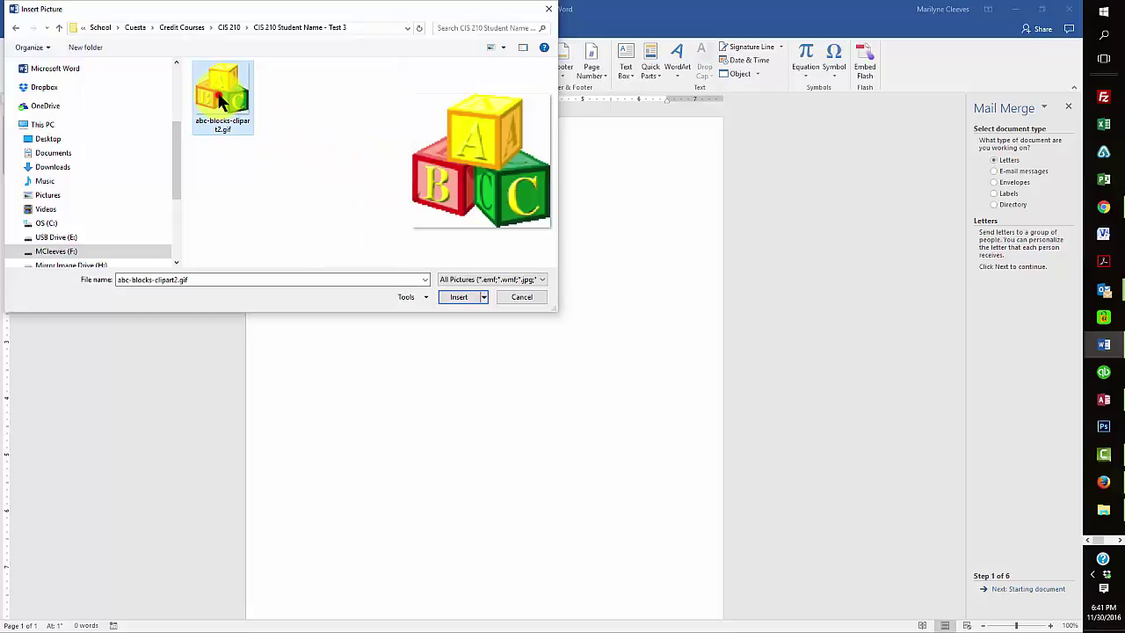
pyautogui.click(455, 296)
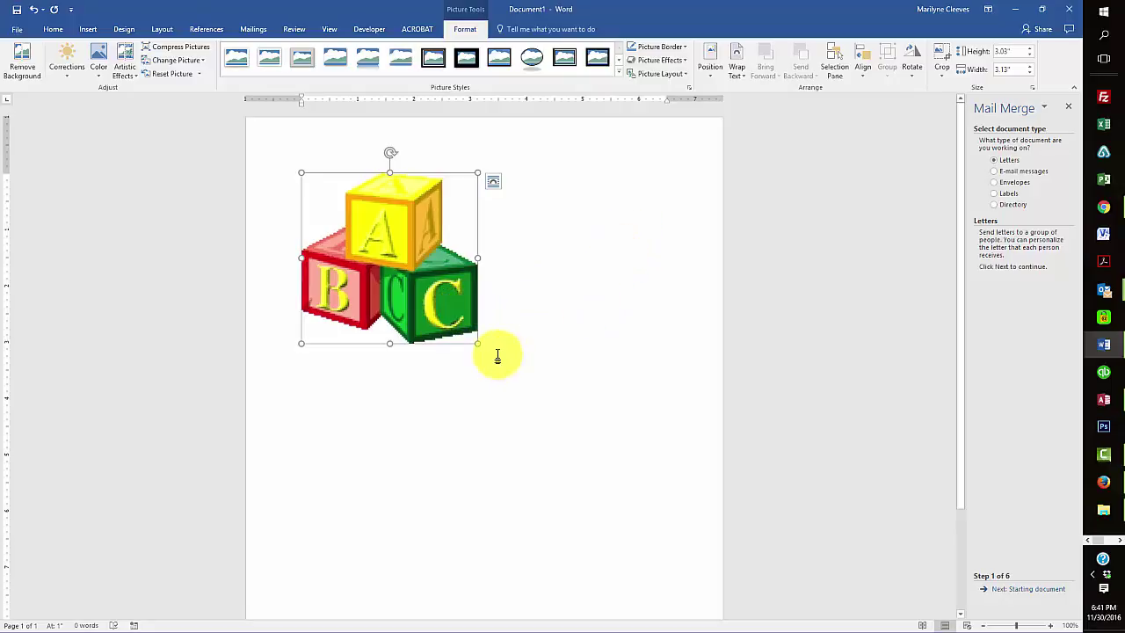
# Set the height of the ABC blocks picture to 1 inch and deselect it.
pyautogui.click(997, 53)
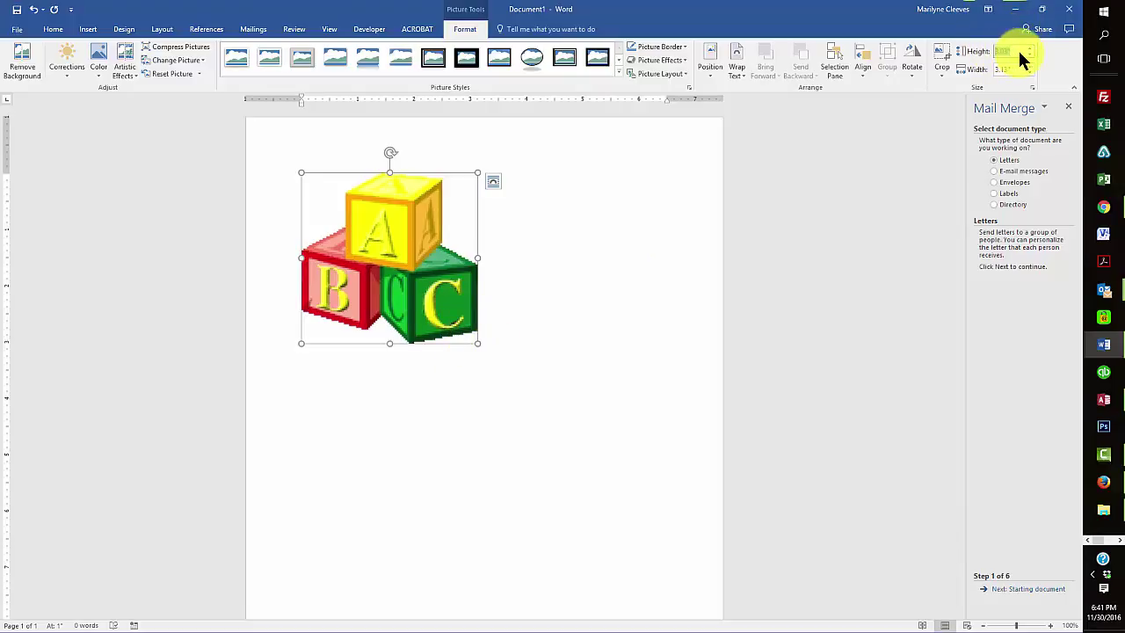
pyautogui.write('1')
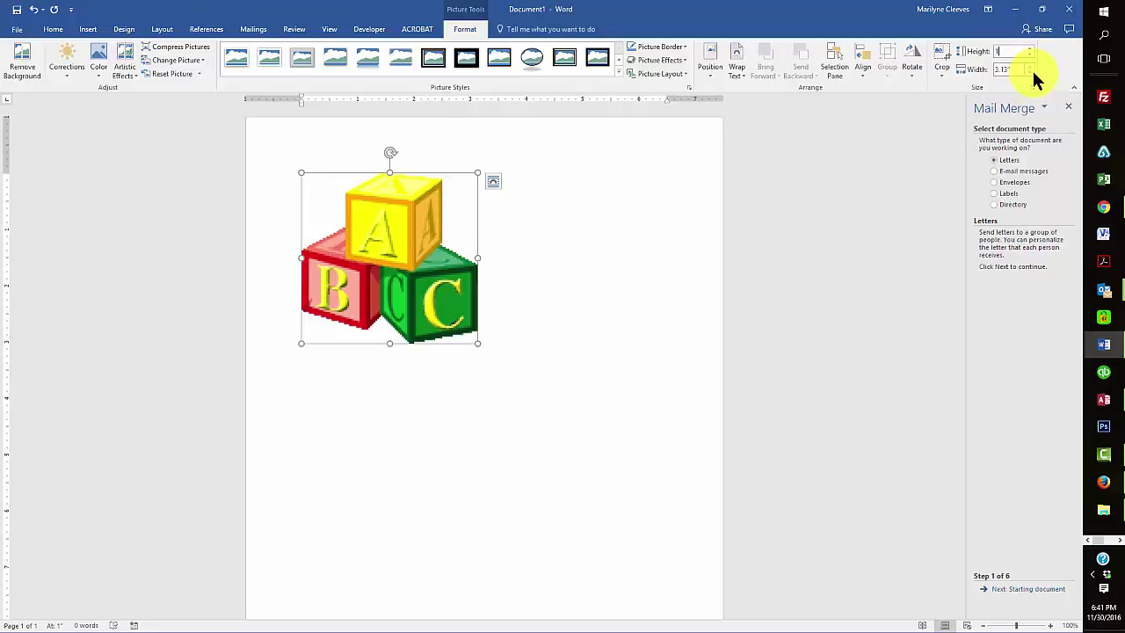
pyautogui.click(1013, 68)
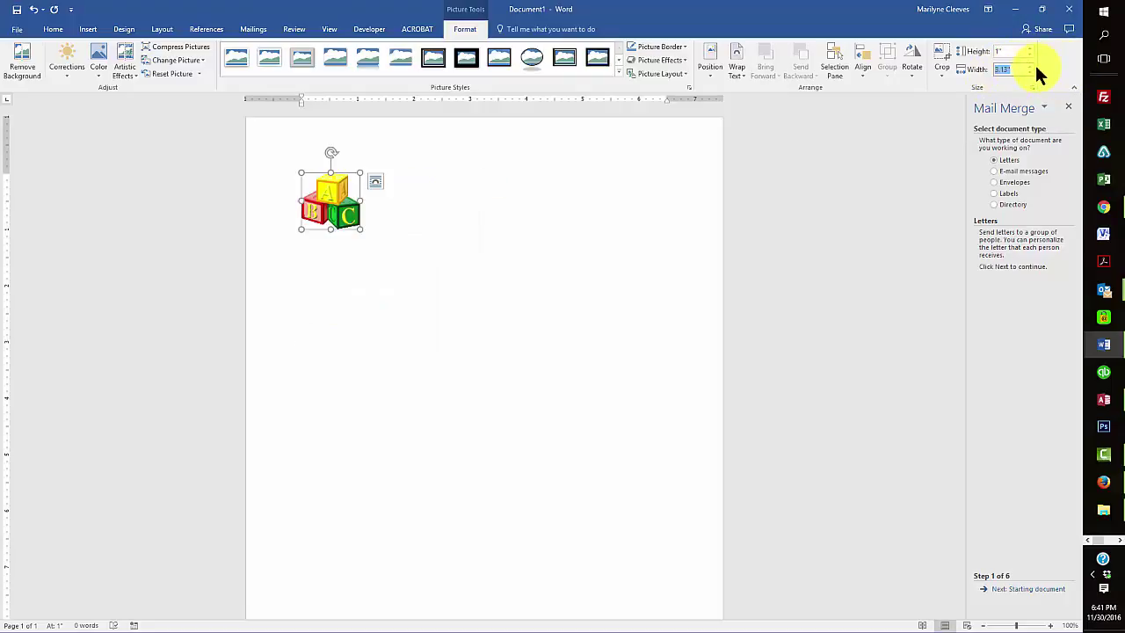
pyautogui.click(412, 232)
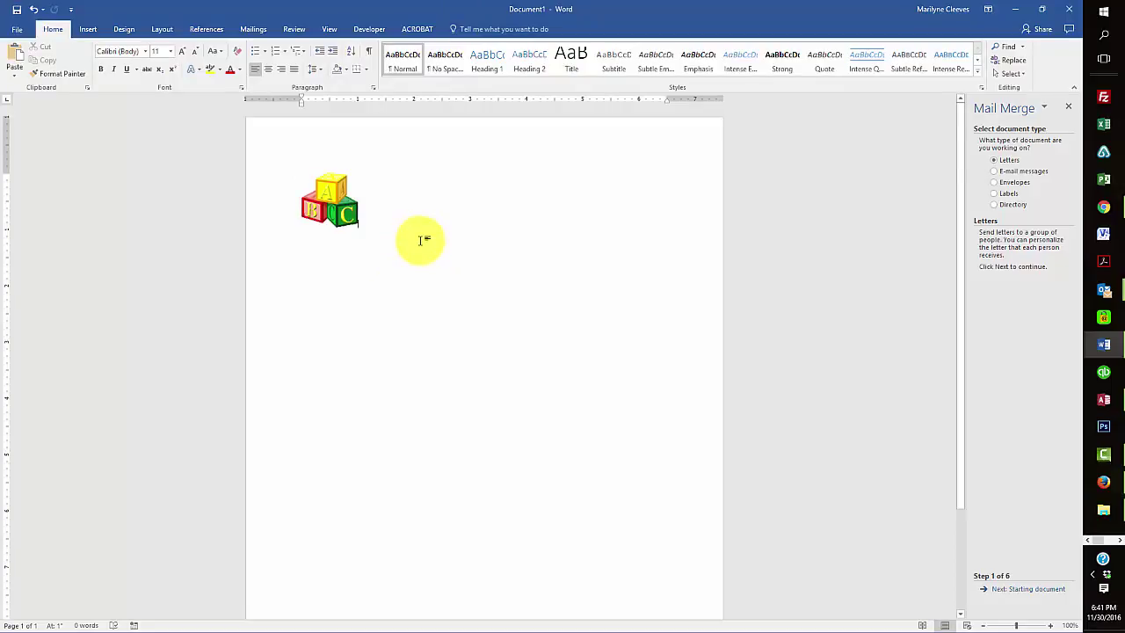
# Insert the date below the picture in the November 30, 2016 format, without automatic updating, and leave a blank line after it.
pyautogui.press('Return')
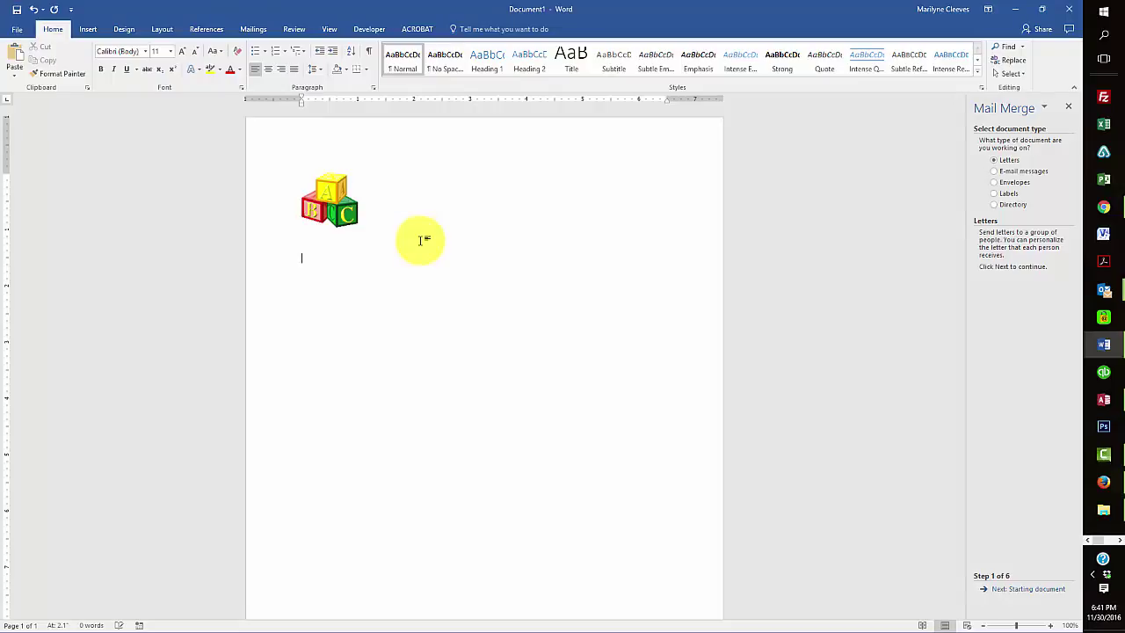
pyautogui.click(88, 29)
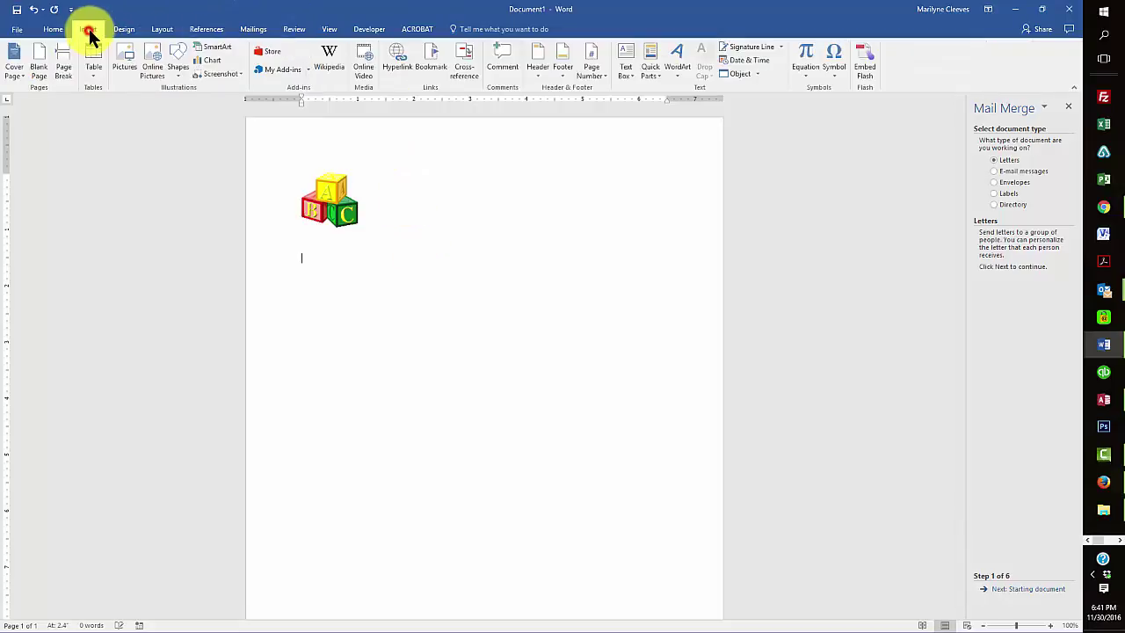
pyautogui.click(738, 60)
pyautogui.click(445, 250)
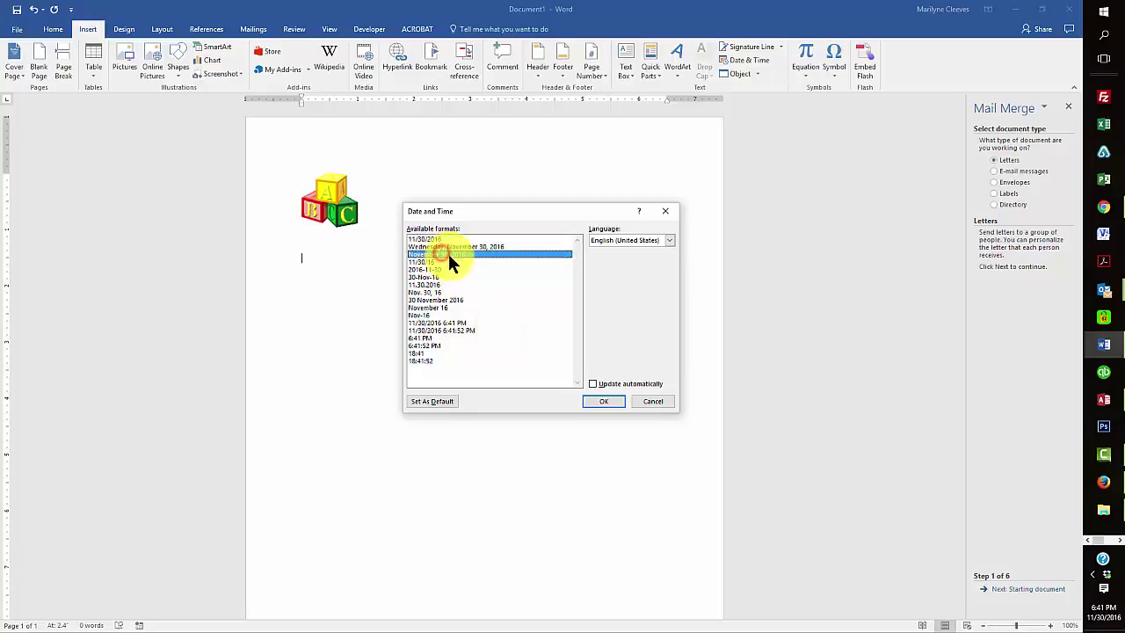
pyautogui.click(606, 397)
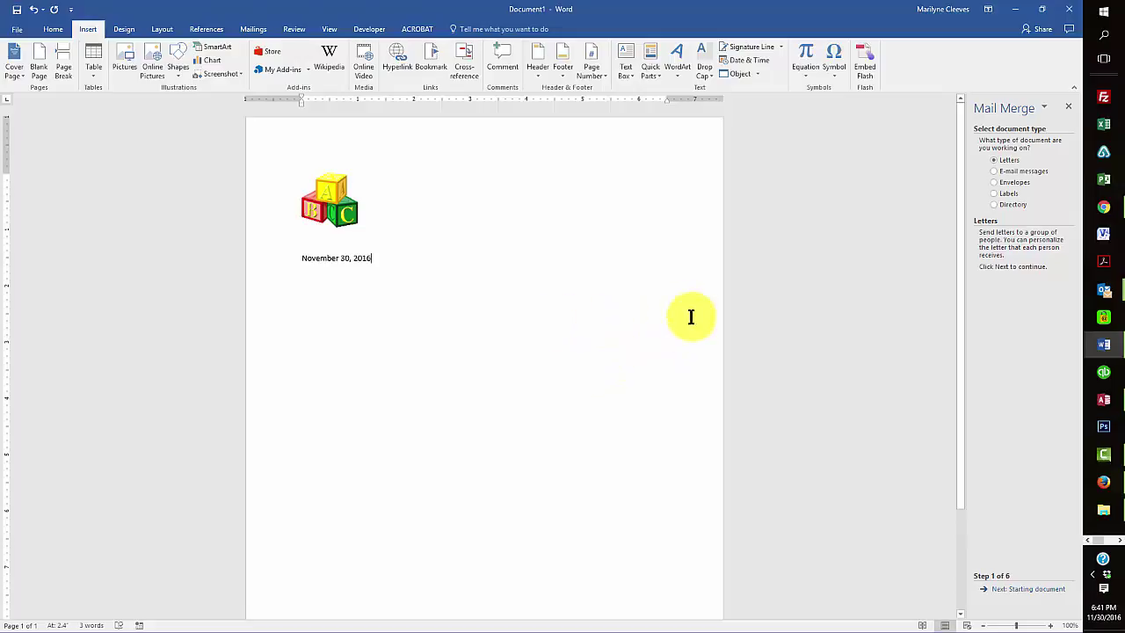
pyautogui.press('Return')
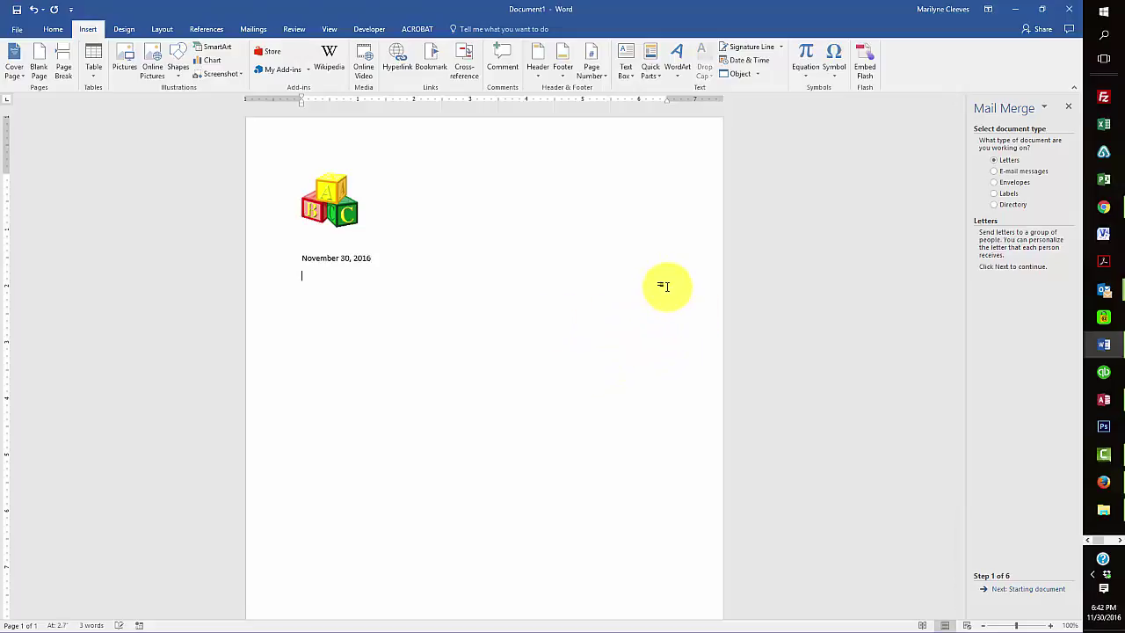
pyautogui.press('Return')
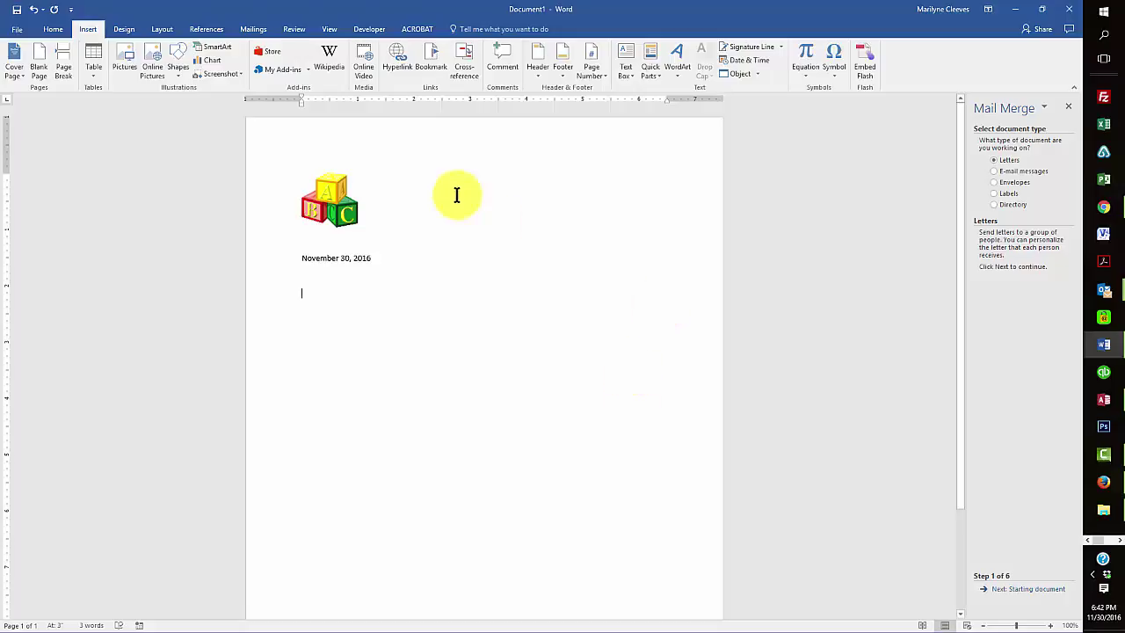
# Insert the Contact_Person, Company_Name and Address merge fields on separate lines below the date.
pyautogui.click(252, 29)
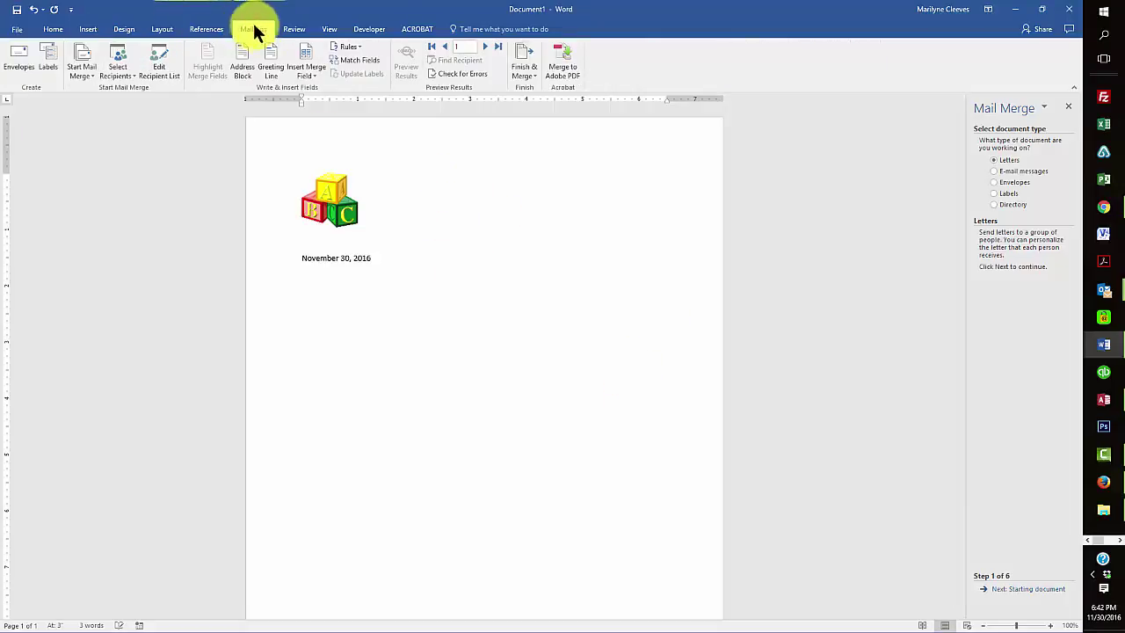
pyautogui.click(306, 75)
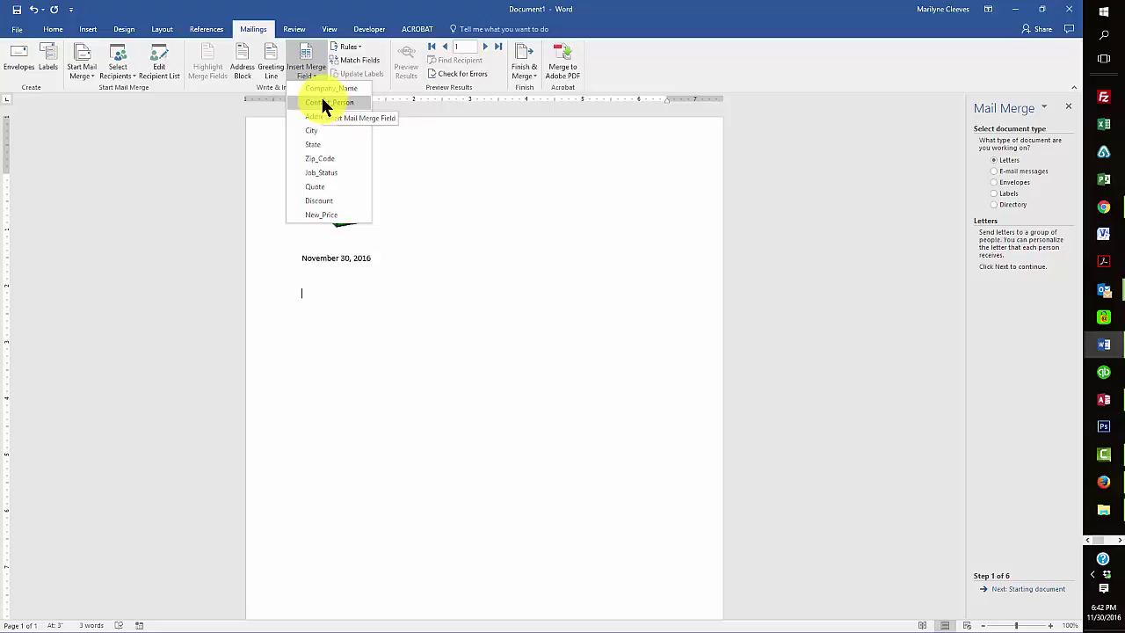
pyautogui.click(323, 102)
pyautogui.press('Return')
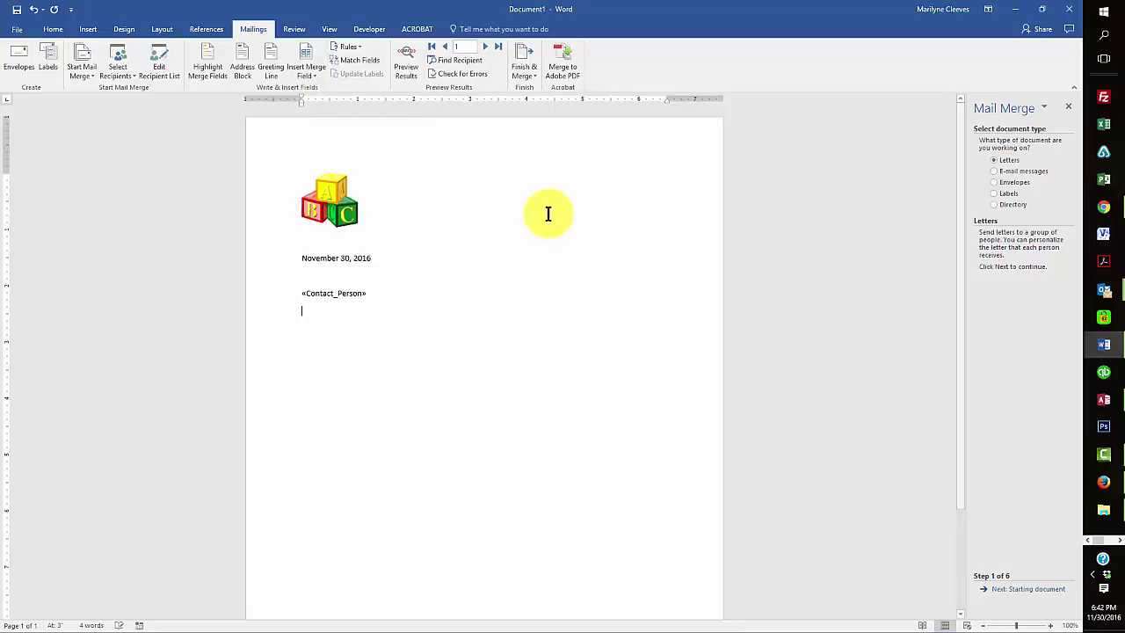
pyautogui.click(306, 75)
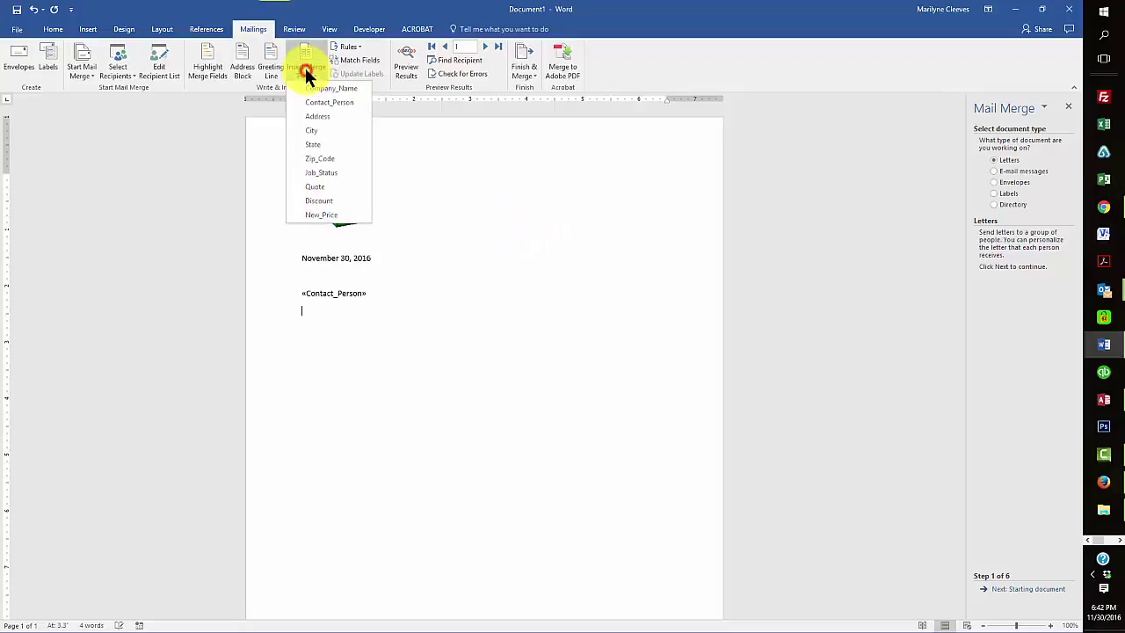
pyautogui.click(322, 109)
pyautogui.press('Return')
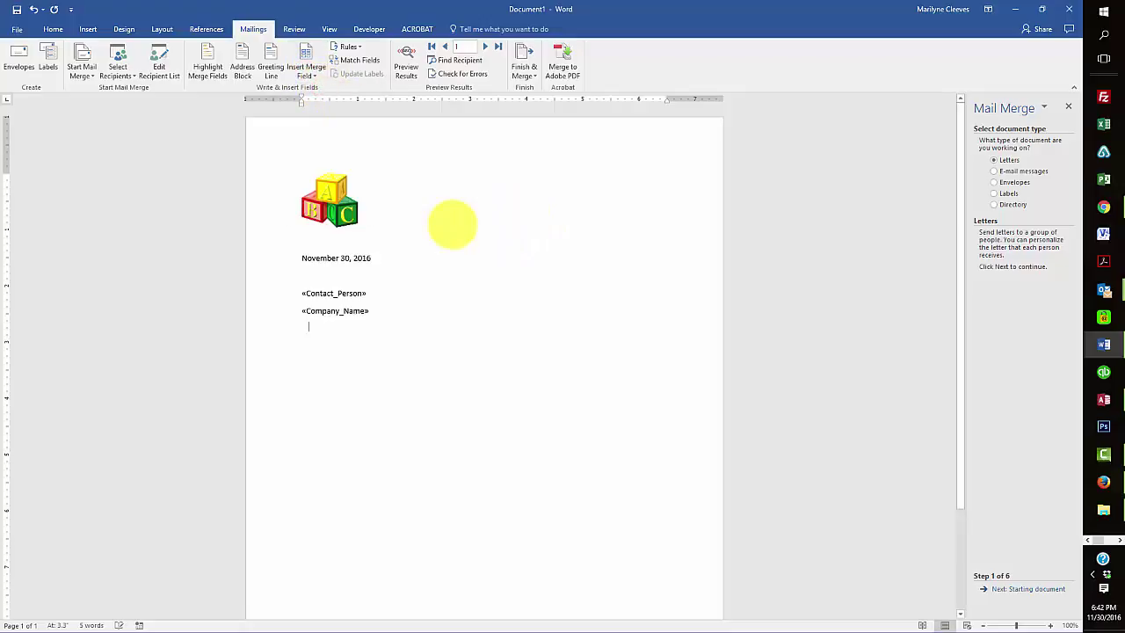
pyautogui.click(300, 64)
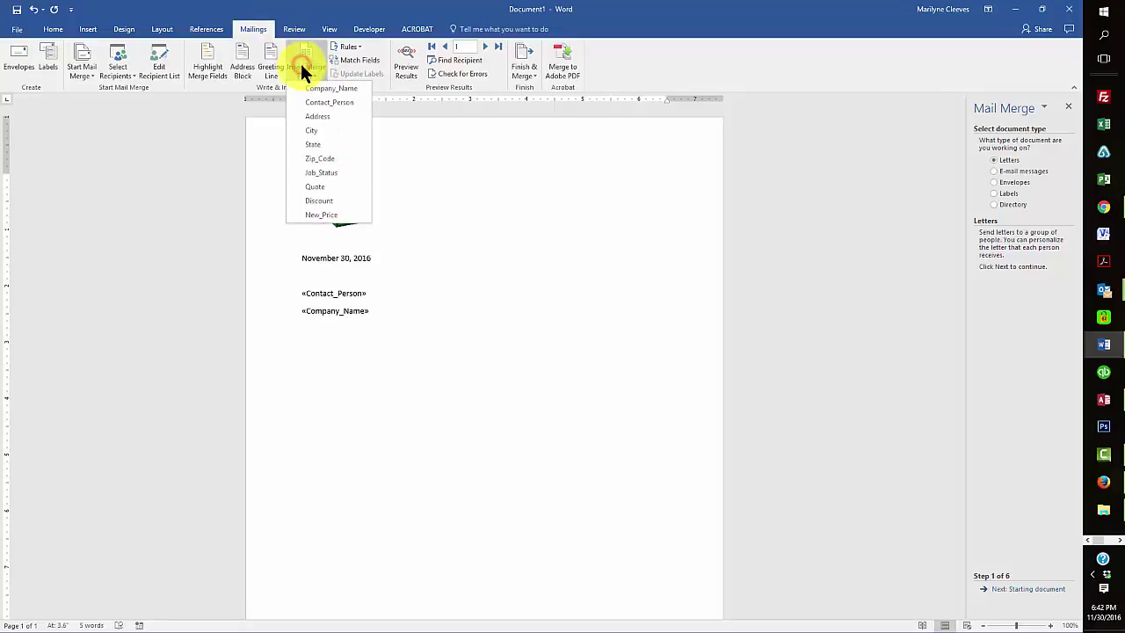
pyautogui.click(316, 115)
pyautogui.press('Return')
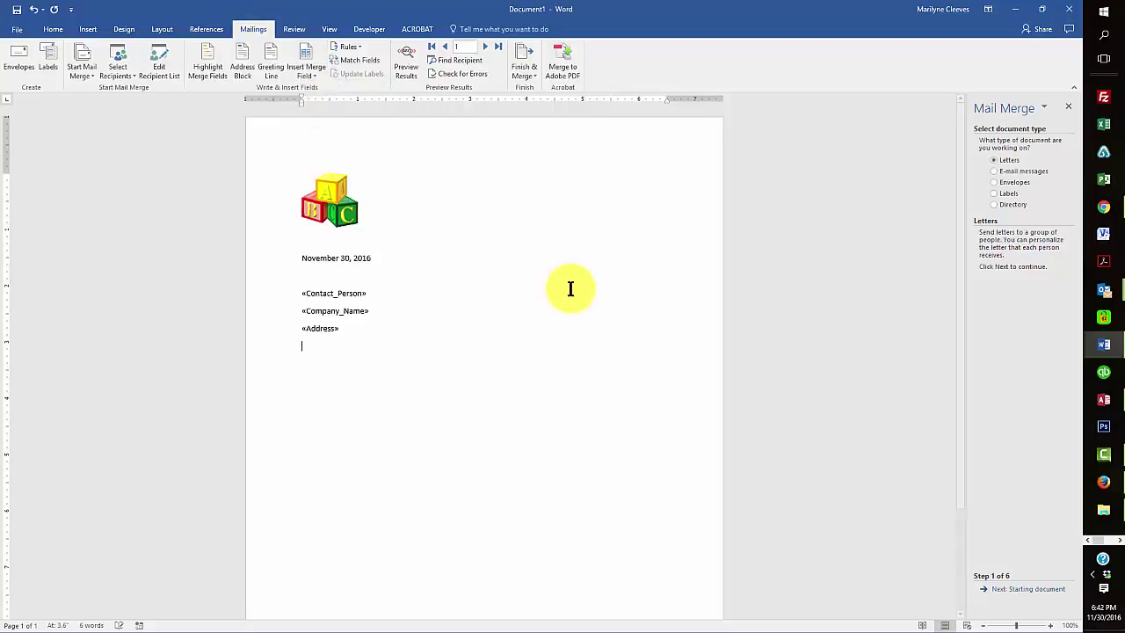
# Add a line with the City, State and Zip_Code merge fields, with a comma after the city, under the Address field.
pyautogui.click(307, 68)
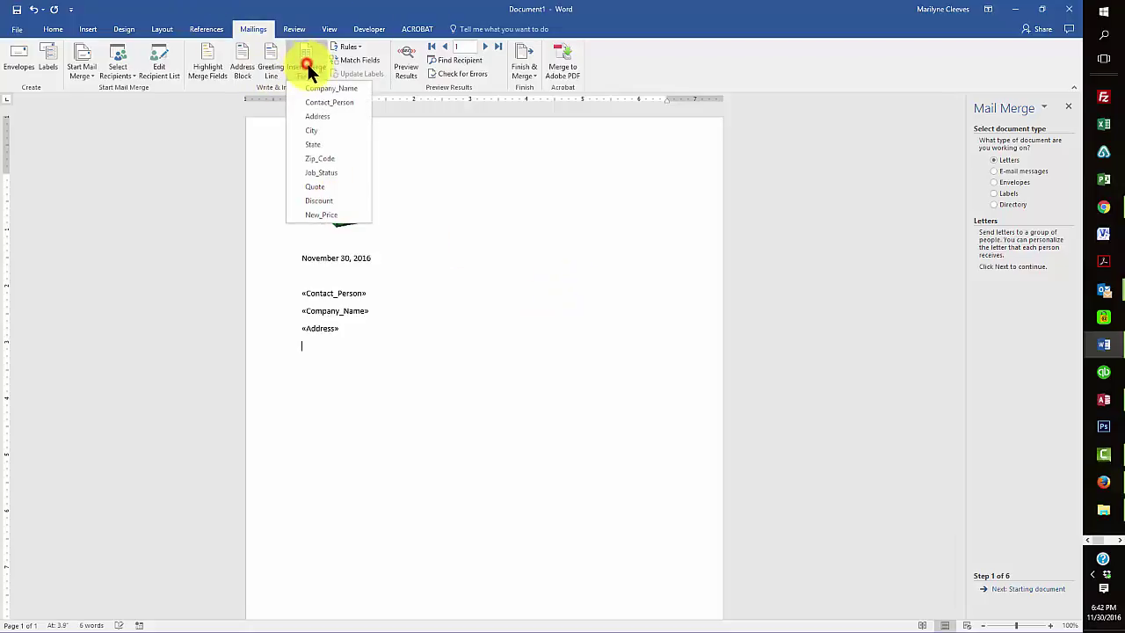
pyautogui.click(313, 130)
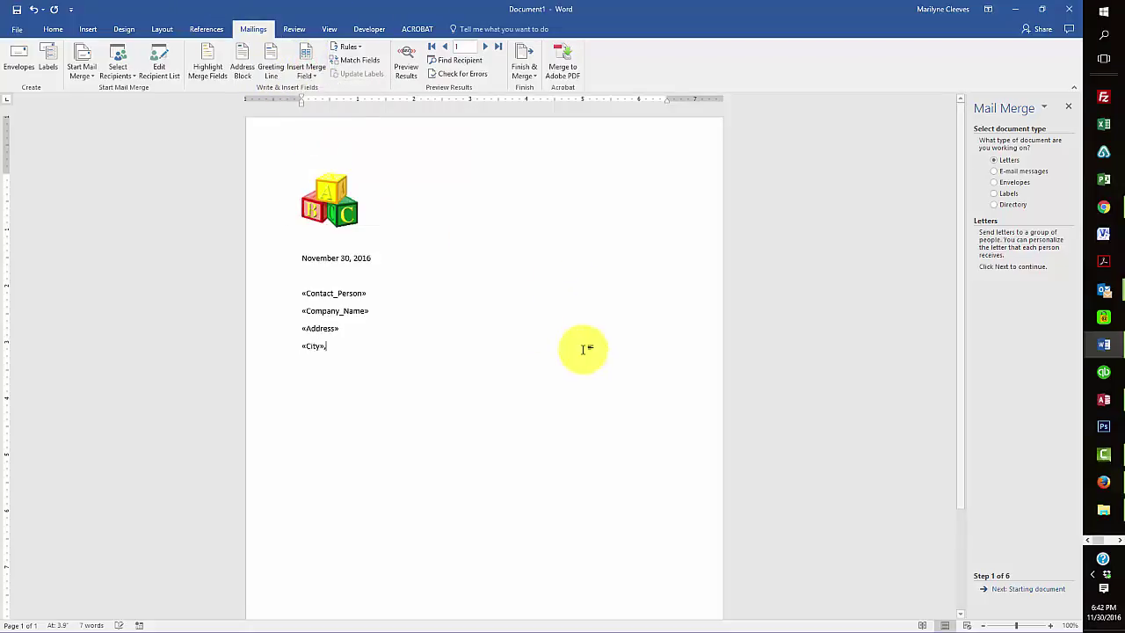
pyautogui.write(',')
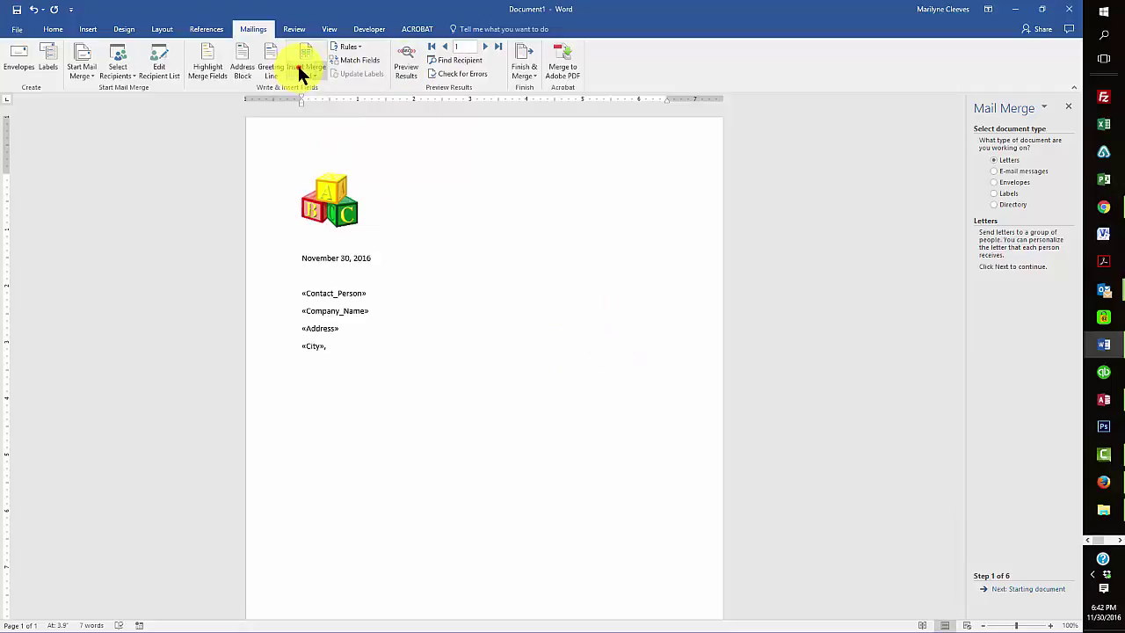
pyautogui.click(303, 70)
pyautogui.click(315, 143)
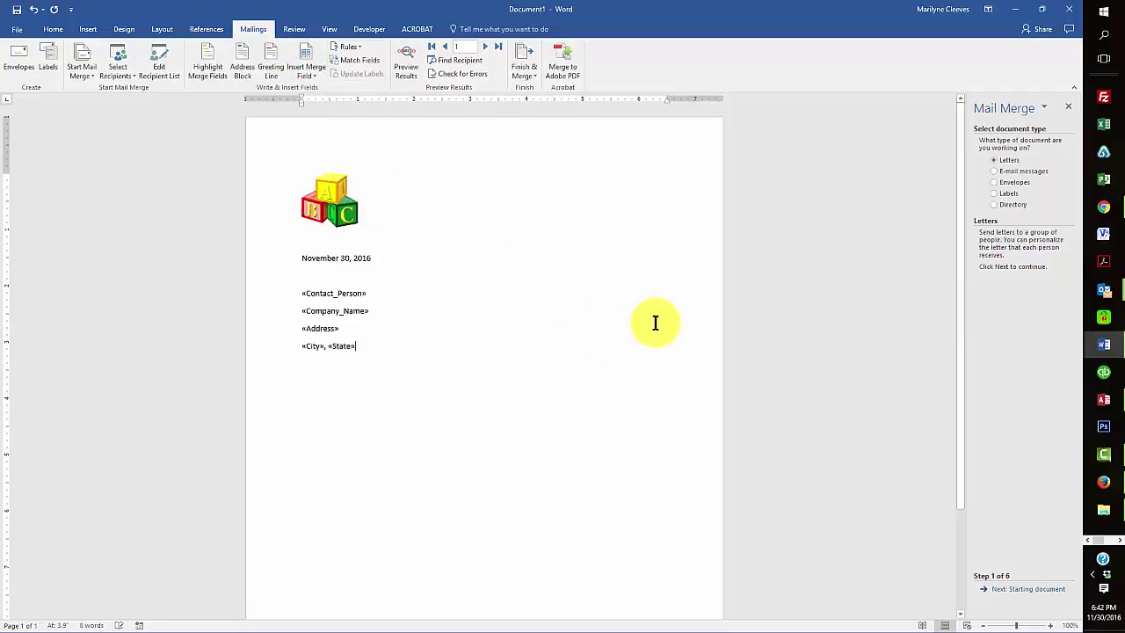
pyautogui.click(306, 69)
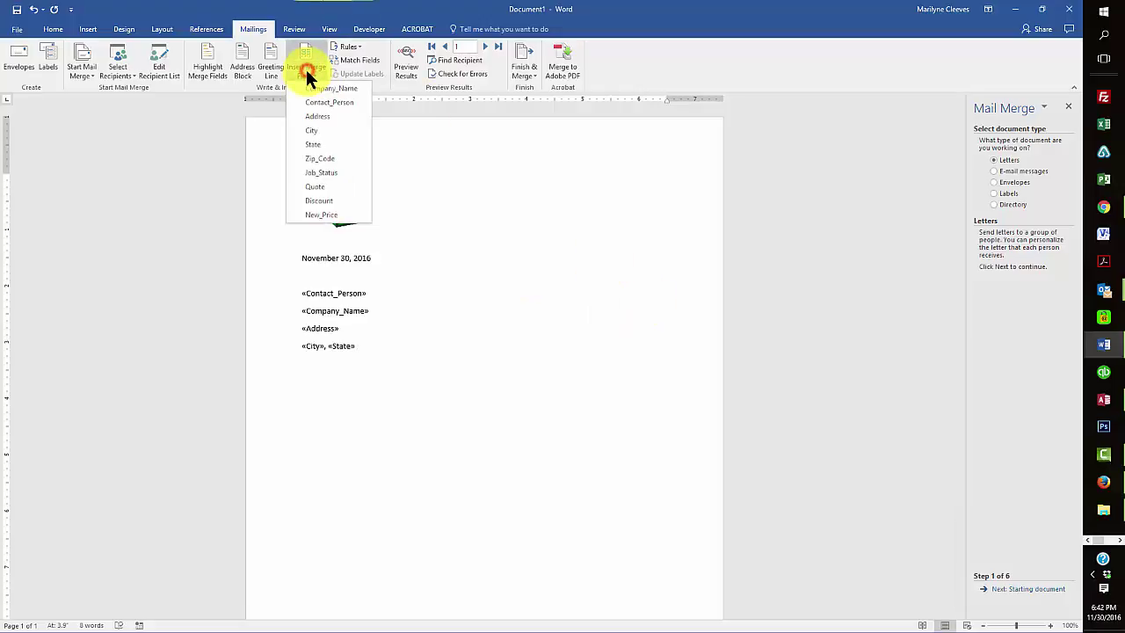
pyautogui.click(325, 159)
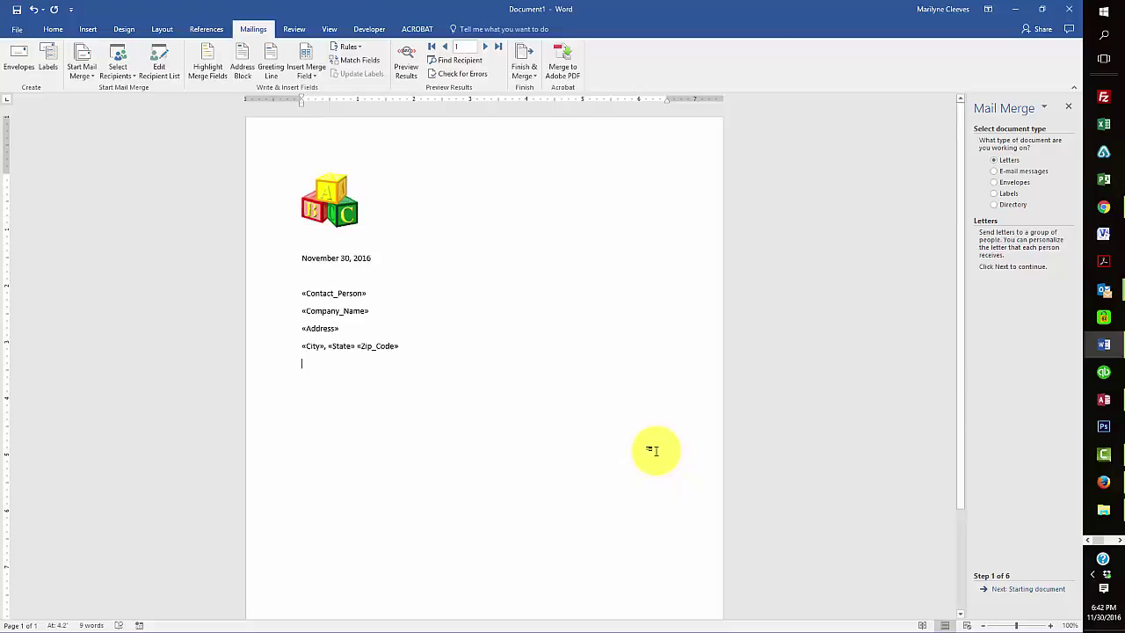
# Add the salutation "Dear" followed by the Contact_Person merge field below the address lines, and start a new line.
pyautogui.write('Dear')
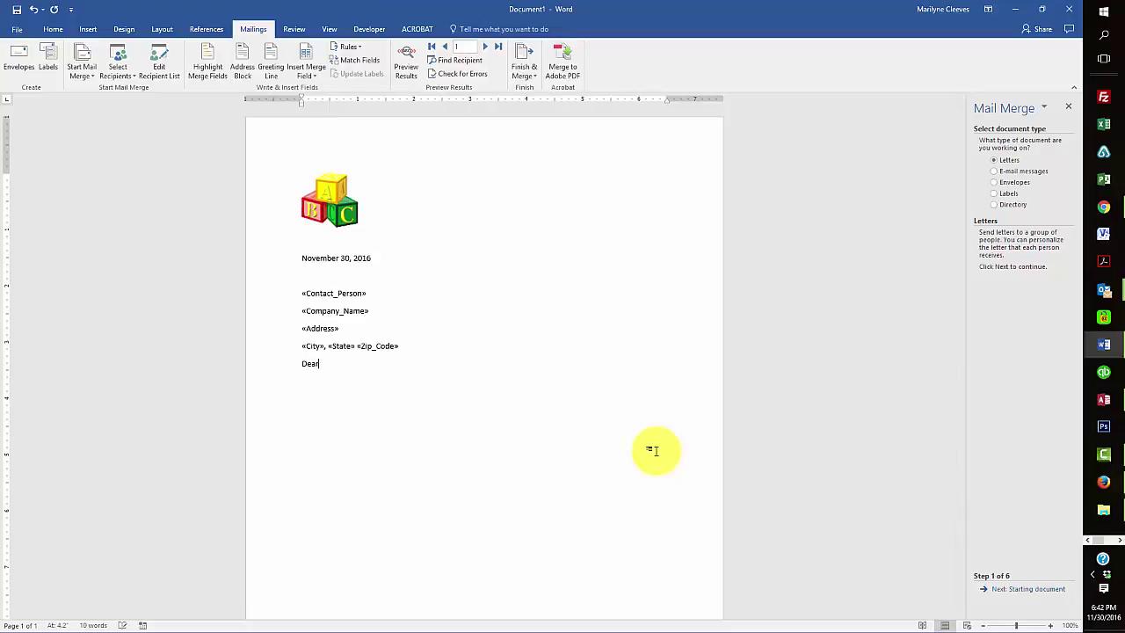
pyautogui.click(304, 72)
pyautogui.click(314, 95)
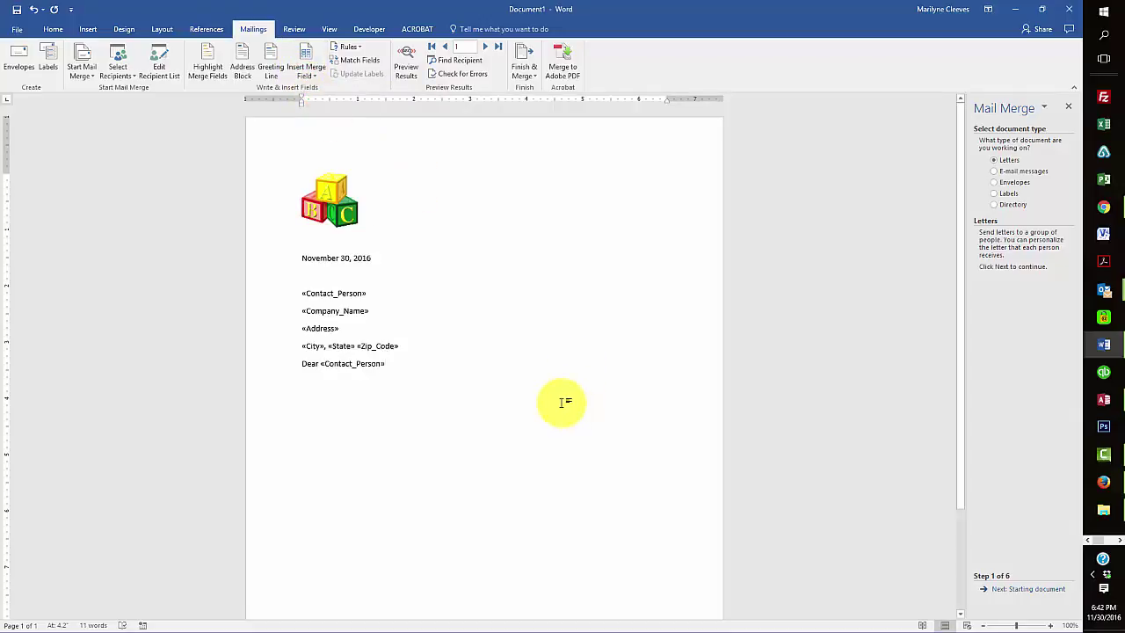
pyautogui.press('Return')
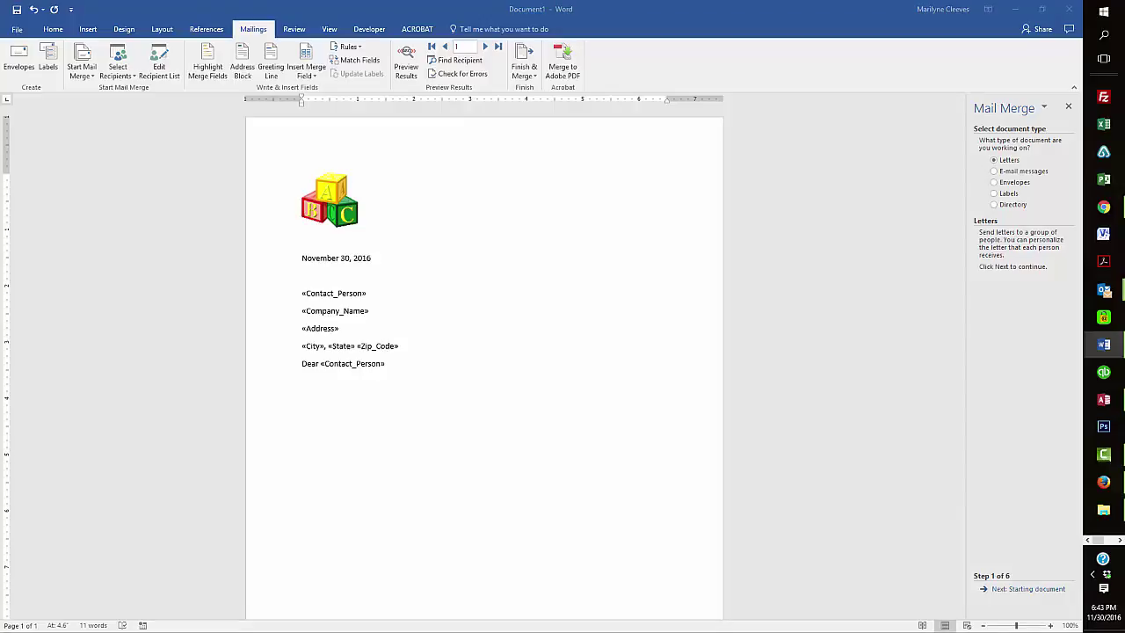
# Paste the copied body paragraph below the salutation and apply the salutation line's formatting to it.
pyautogui.rightClick(302, 385)
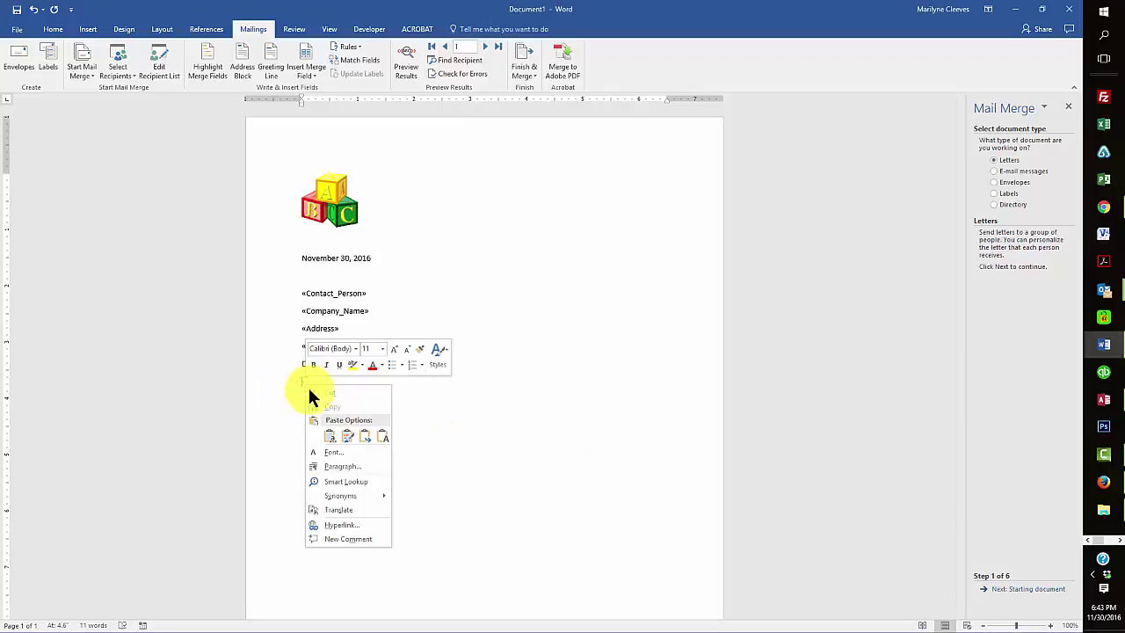
pyautogui.click(330, 438)
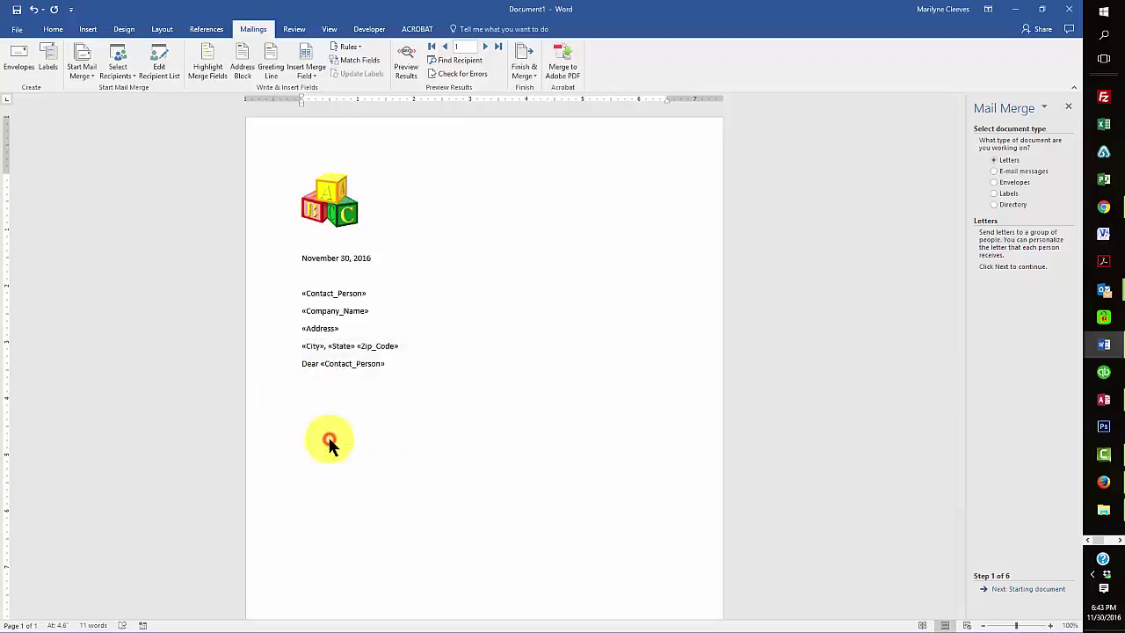
pyautogui.rightClick(308, 363)
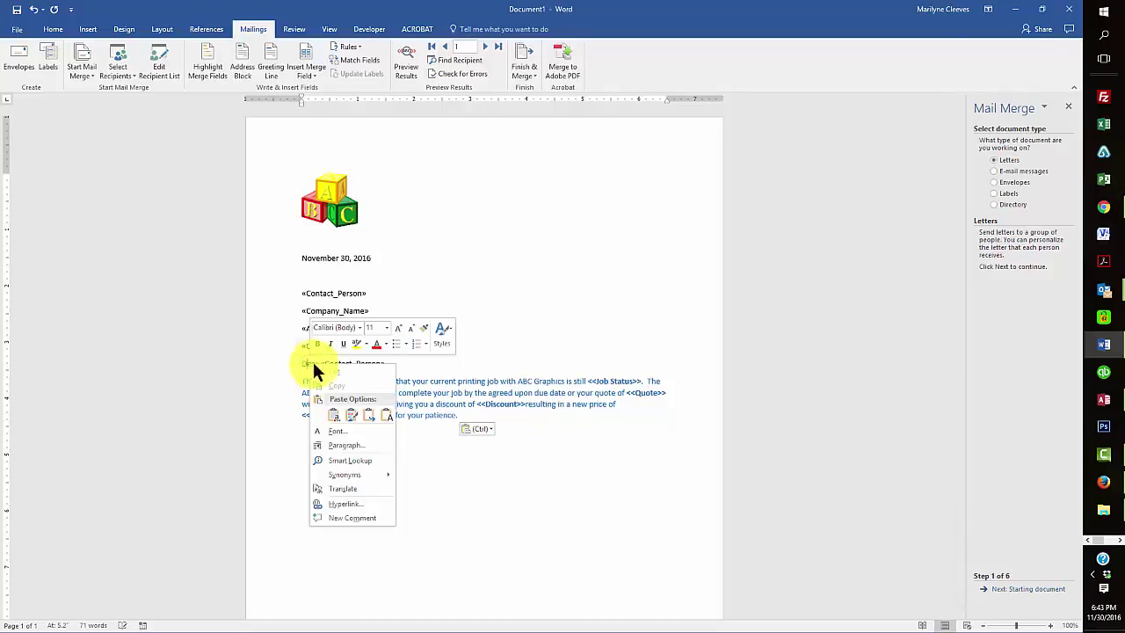
pyautogui.click(423, 329)
pyautogui.moveTo(461, 418); pyautogui.dragTo(290, 383)
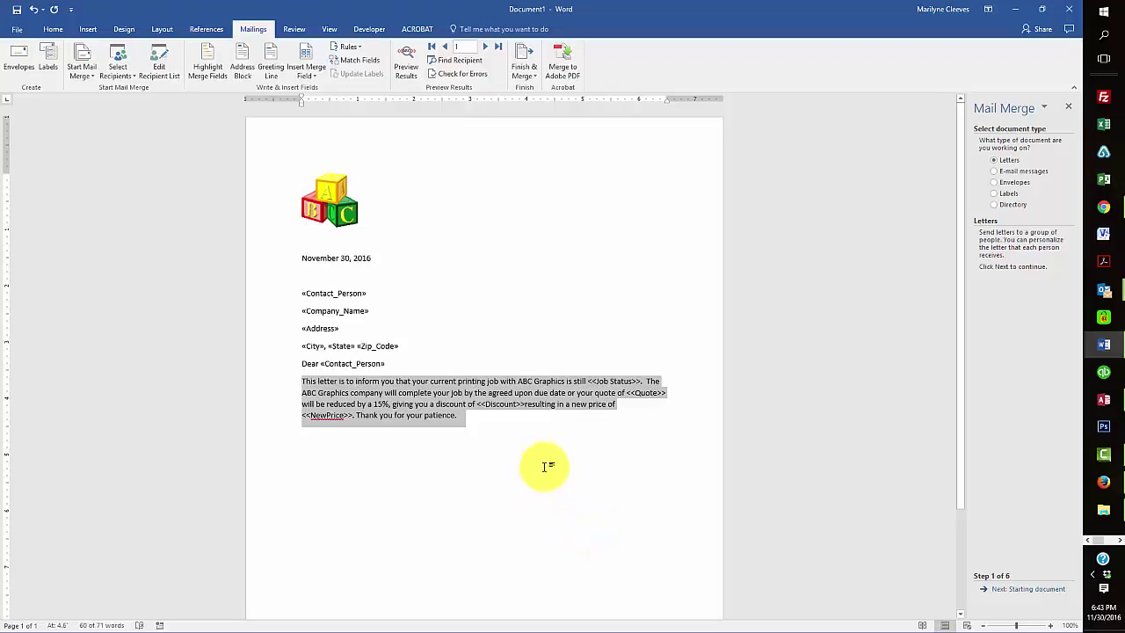
# Replace the <<Job Status>> and <<Quote>> placeholders in the body with the Job_Status and Quote merge fields, with a period after Job_Status.
pyautogui.click(640, 387)
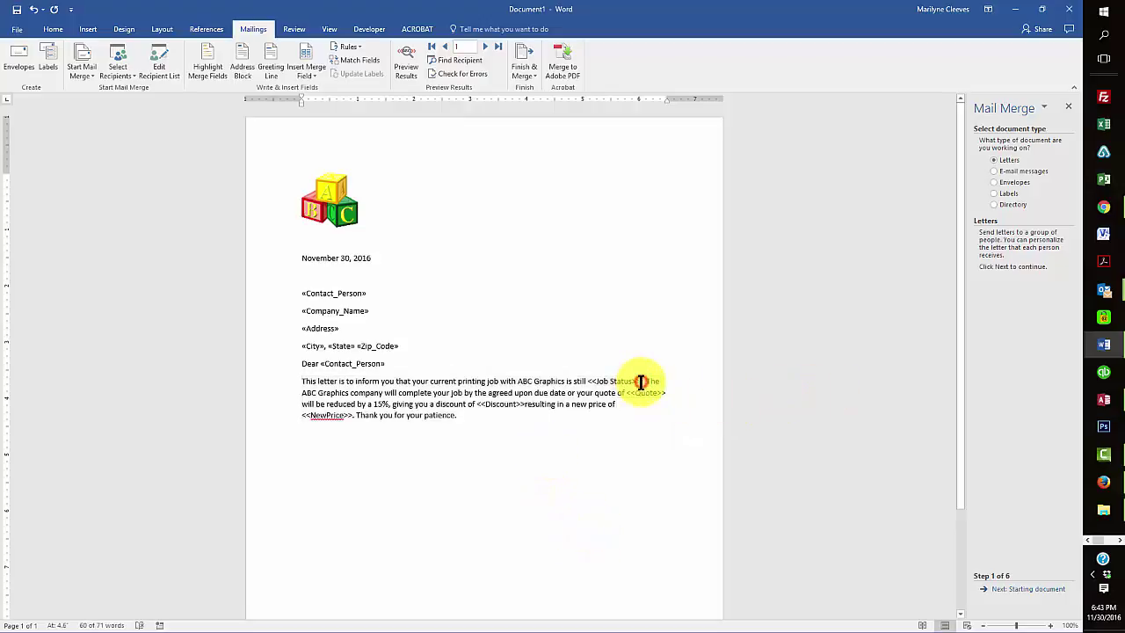
pyautogui.moveTo(646, 382); pyautogui.dragTo(590, 379)
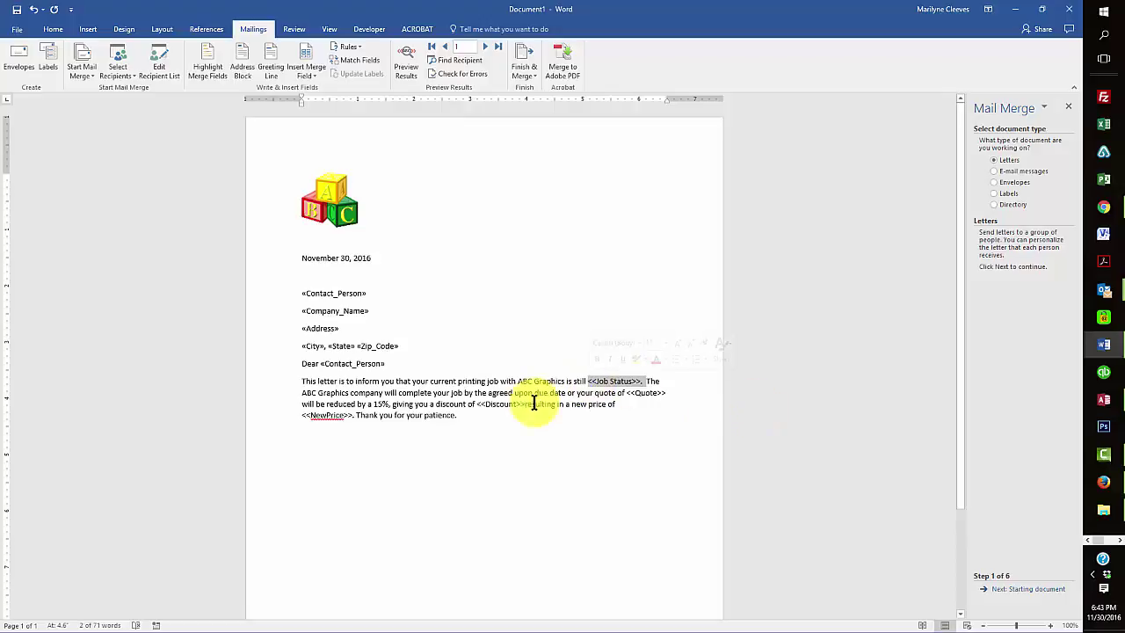
pyautogui.click(305, 78)
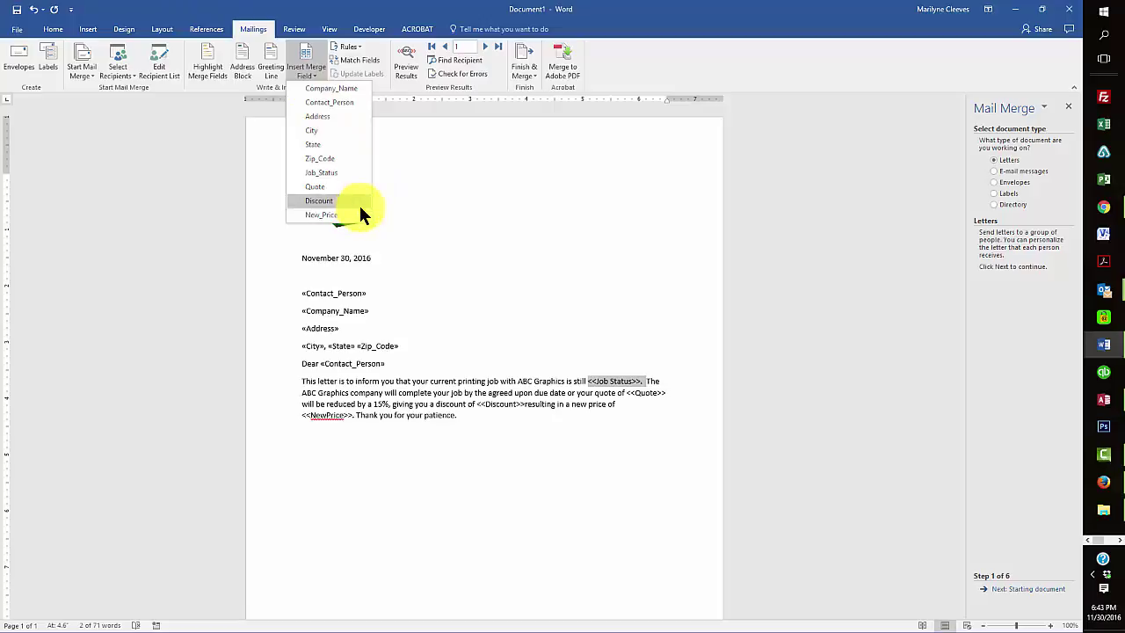
pyautogui.click(320, 173)
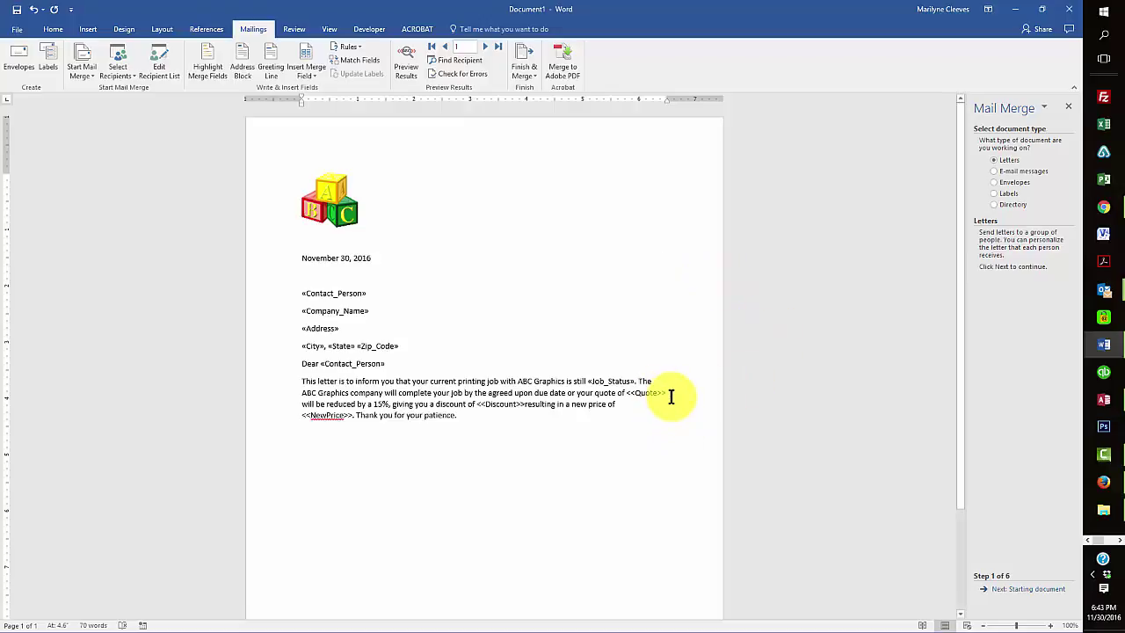
pyautogui.moveTo(670, 395); pyautogui.dragTo(626, 395)
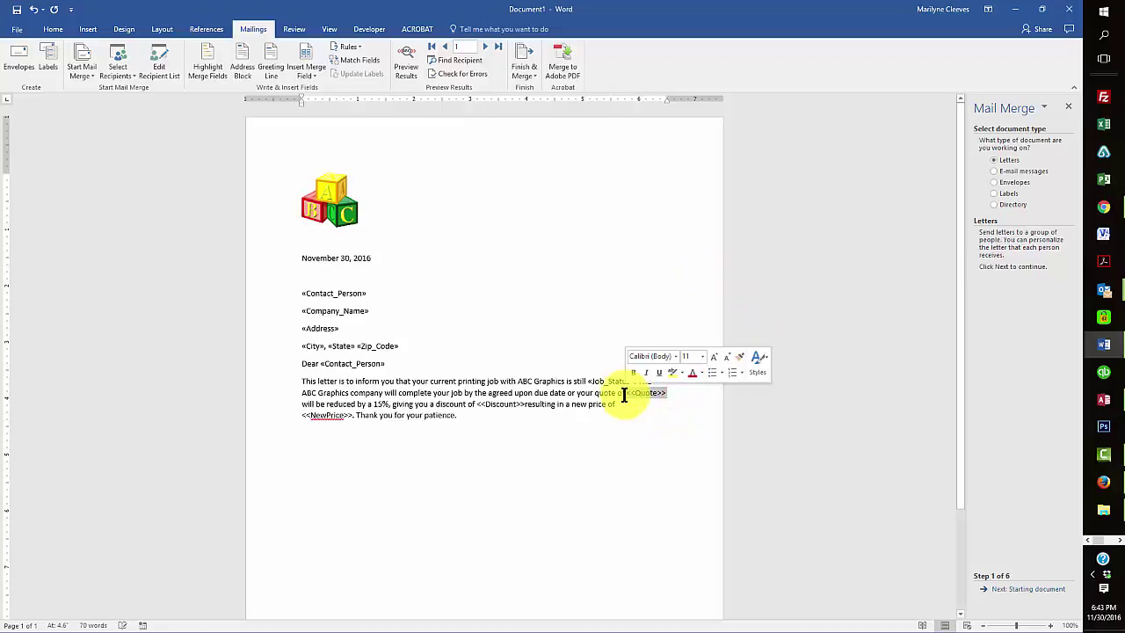
pyautogui.click(307, 77)
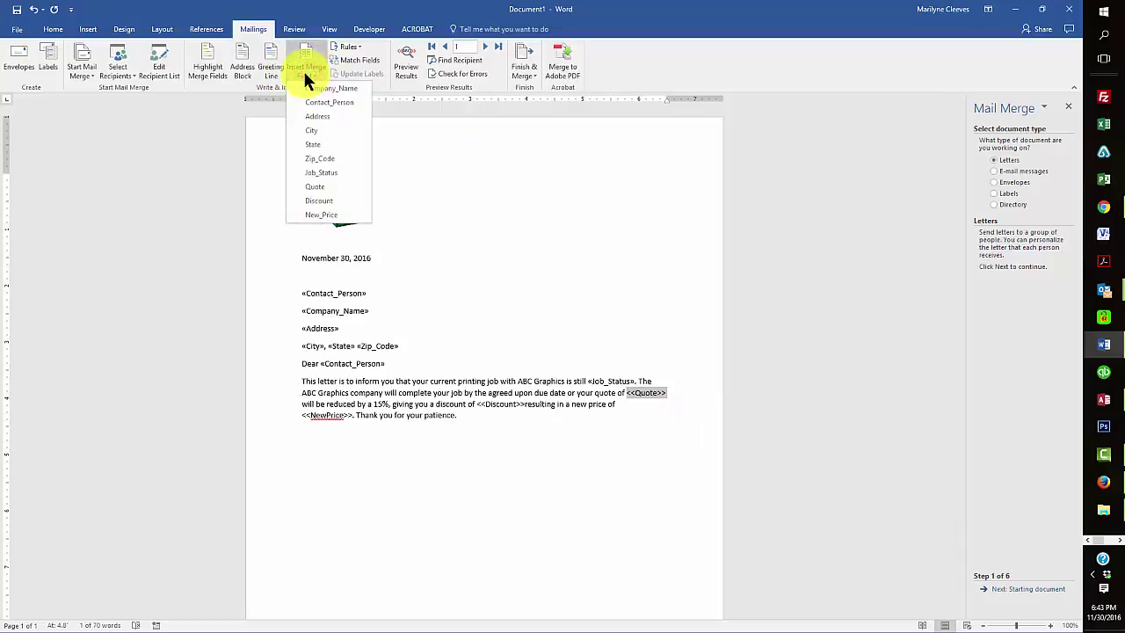
pyautogui.click(327, 186)
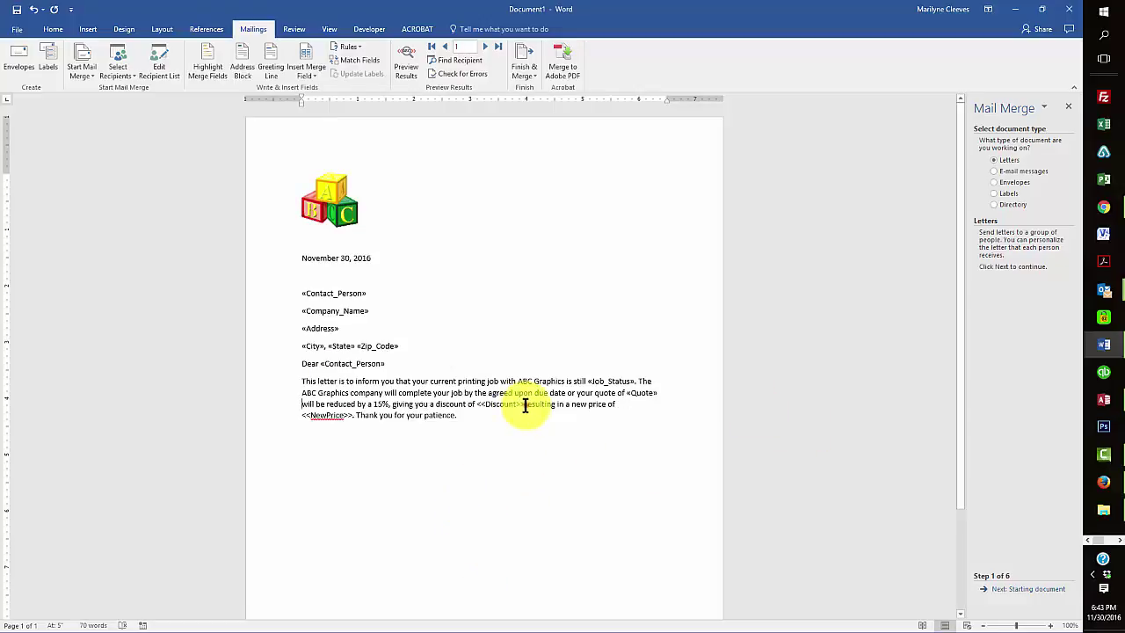
# Replace the <<Discount>> and <<NewPrice>> placeholders with the Discount and New_Price merge fields, with a period after New_Price.
pyautogui.moveTo(477, 404); pyautogui.dragTo(477, 404)
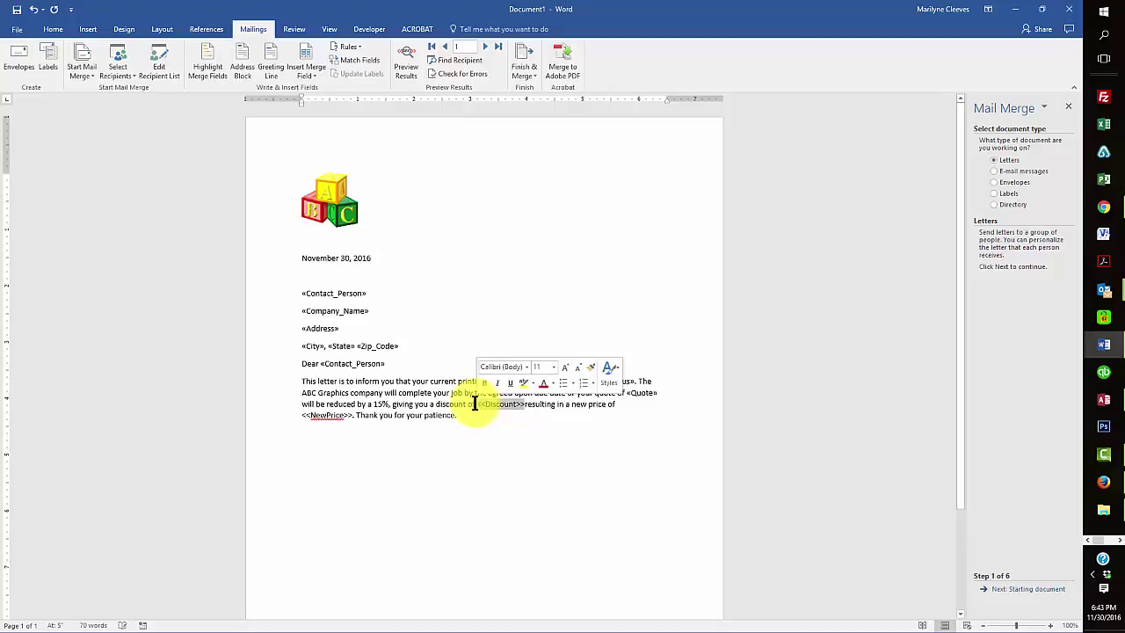
pyautogui.click(308, 75)
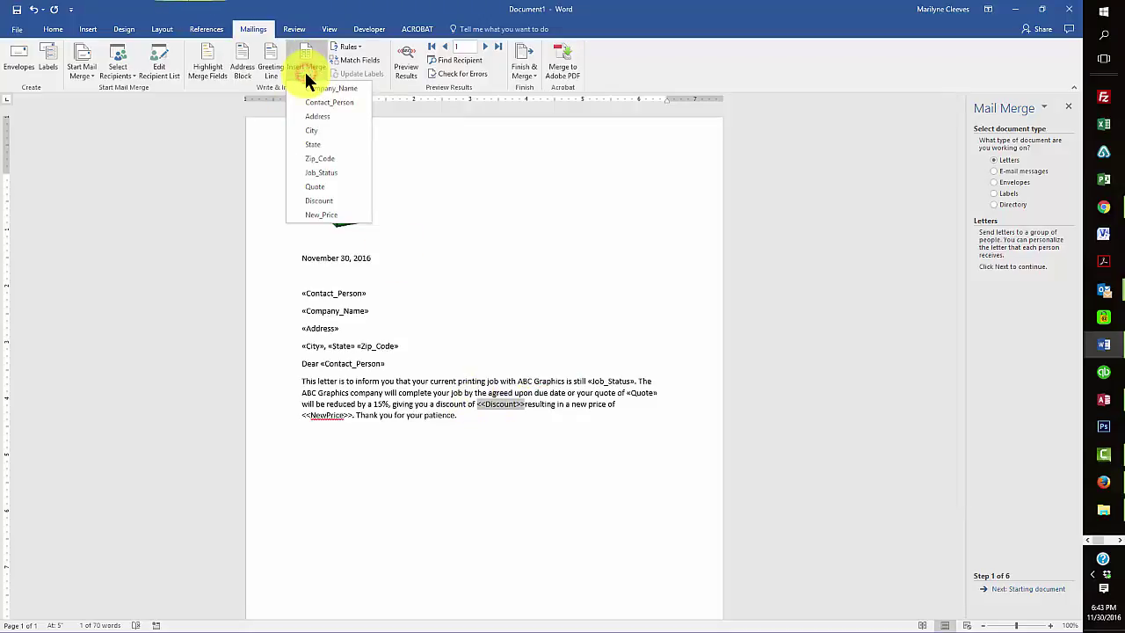
pyautogui.click(325, 201)
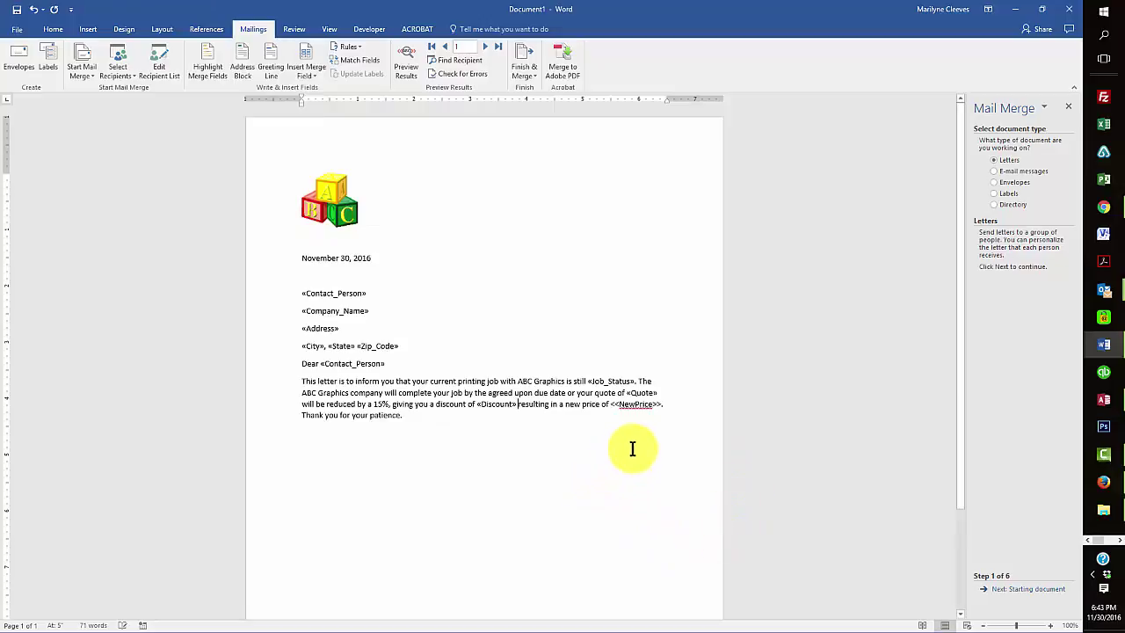
pyautogui.moveTo(660, 404); pyautogui.dragTo(609, 405)
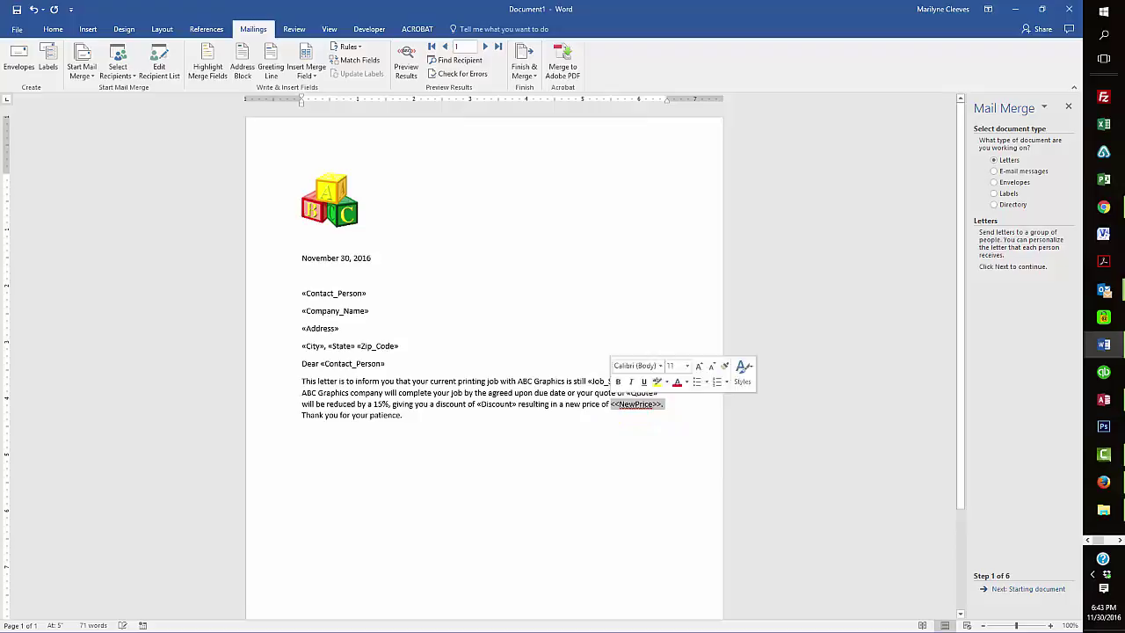
pyautogui.click(309, 73)
pyautogui.click(309, 214)
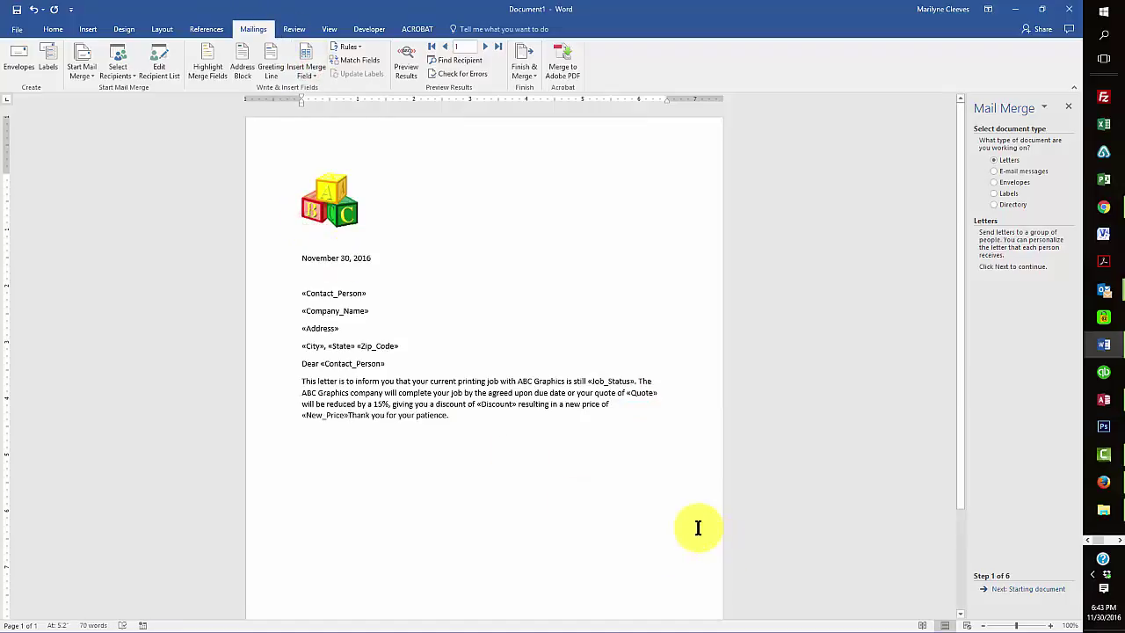
pyautogui.write('.')
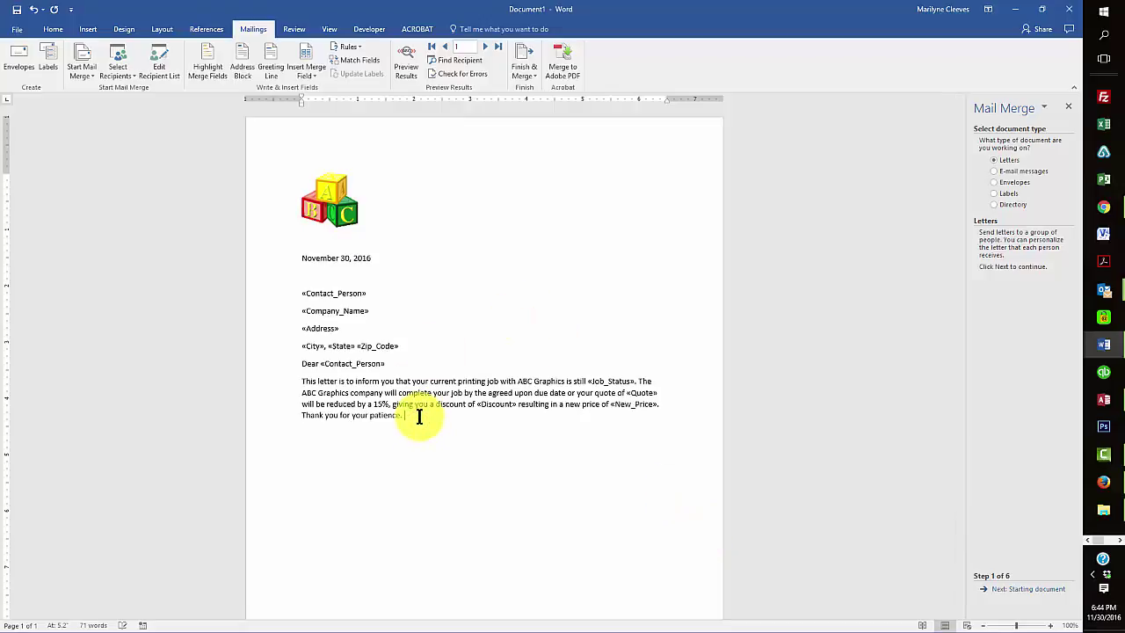
# Add the closing "Sincerely," below the body paragraph, followed by a blank line and the sender's full name.
pyautogui.press('Return')
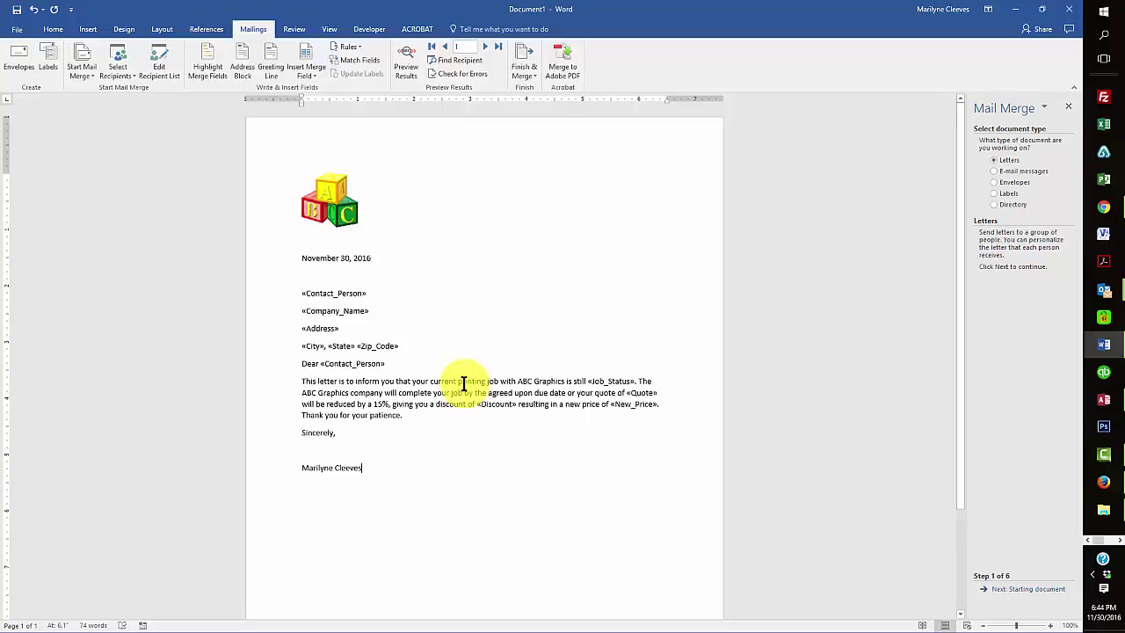
# Start saving the letter to the F: drive folder Documents > School > Cuesta > Credit Courses > CIS 210 > CIS 210 Student Name - Test 3.
pyautogui.click(21, 33)
pyautogui.click(27, 150)
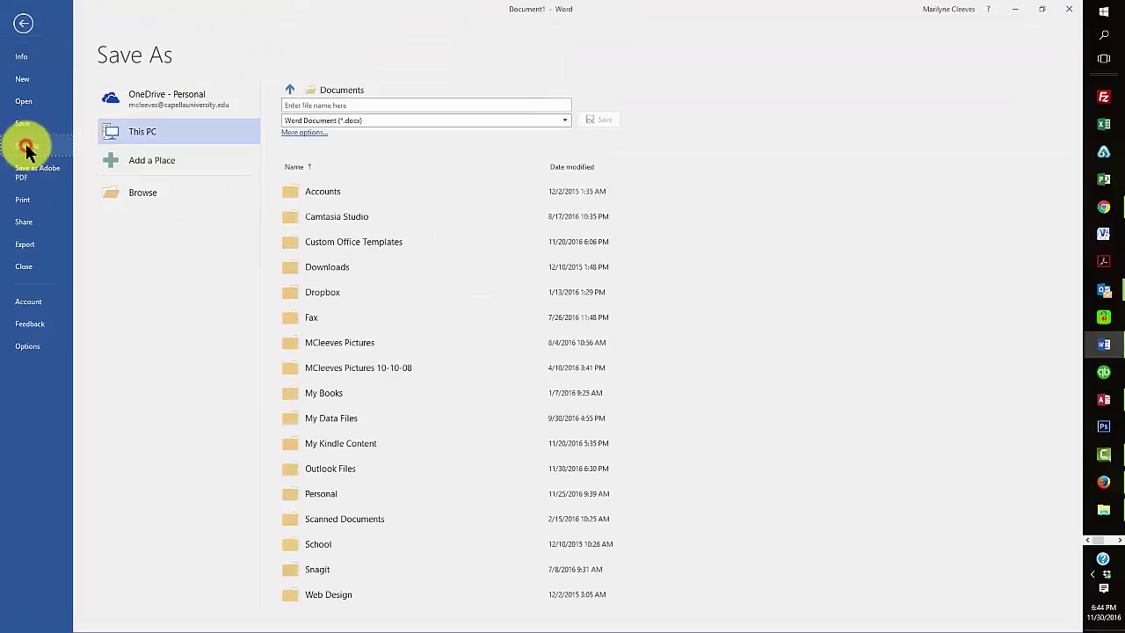
pyautogui.click(131, 192)
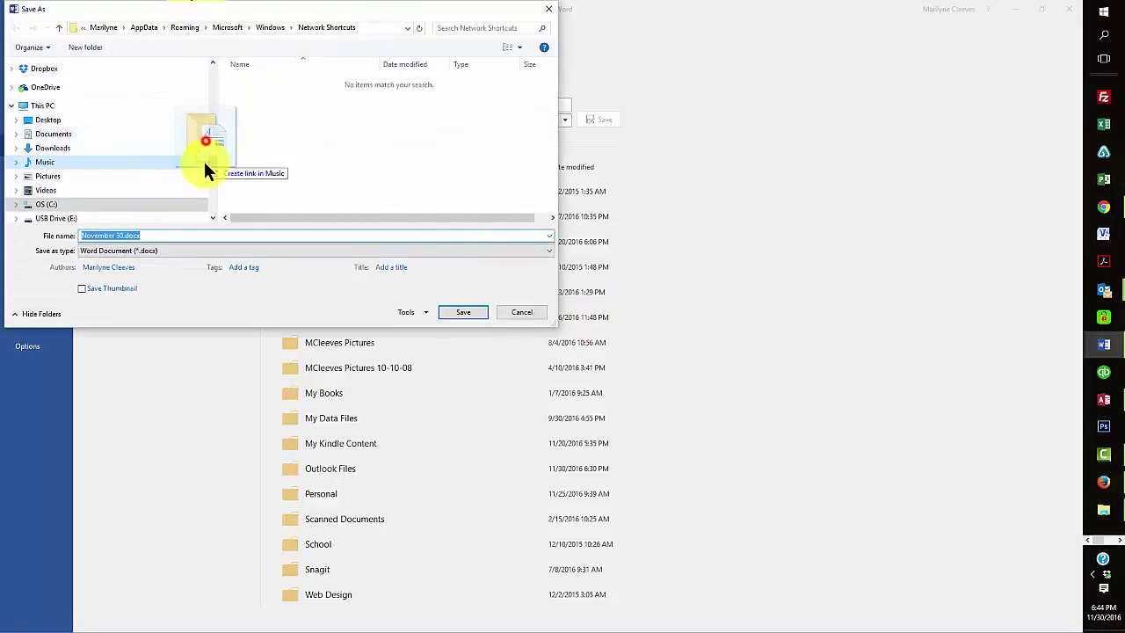
pyautogui.moveTo(213, 141); pyautogui.dragTo(189, 161)
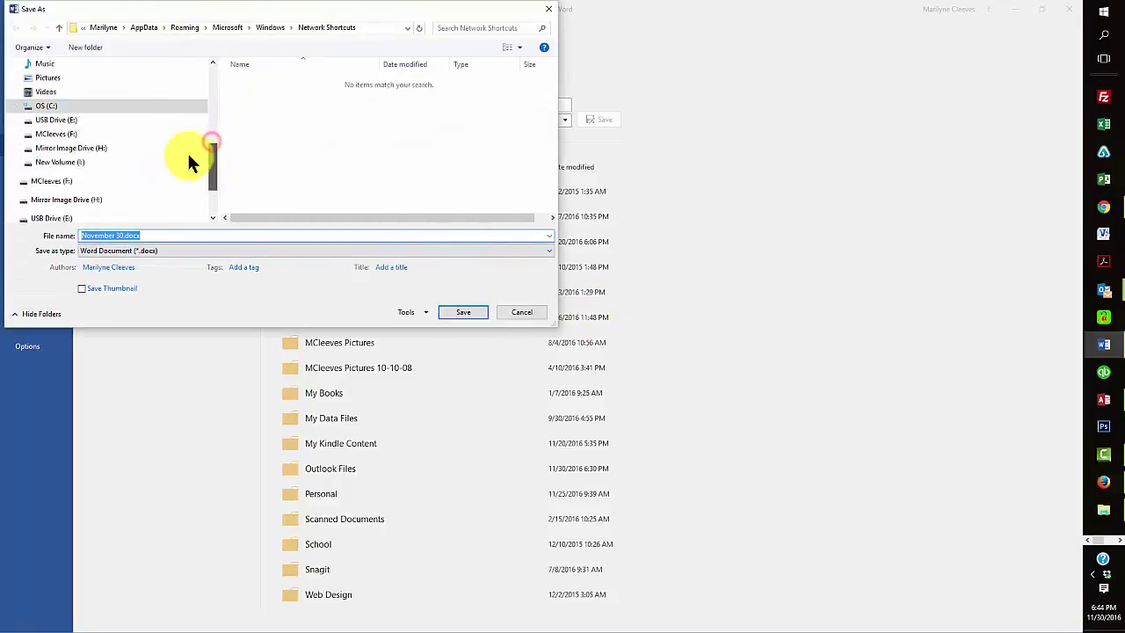
pyautogui.click(58, 134)
pyautogui.click(260, 80)
pyautogui.doubleClick(260, 80)
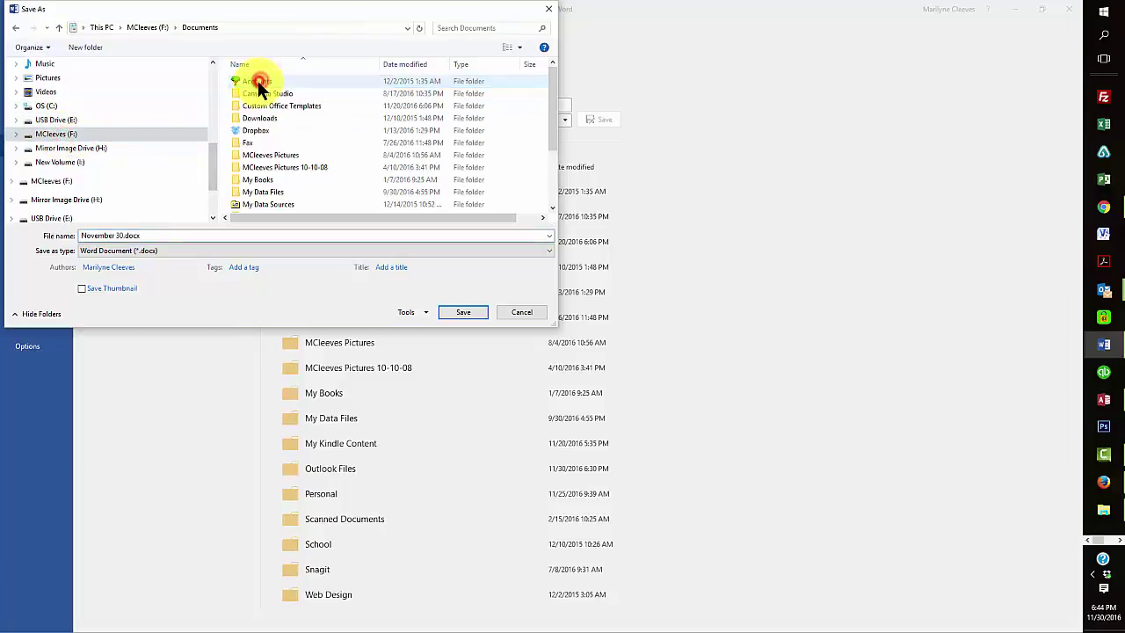
pyautogui.scroll(-5, 297, 172)
pyautogui.doubleClick(267, 182)
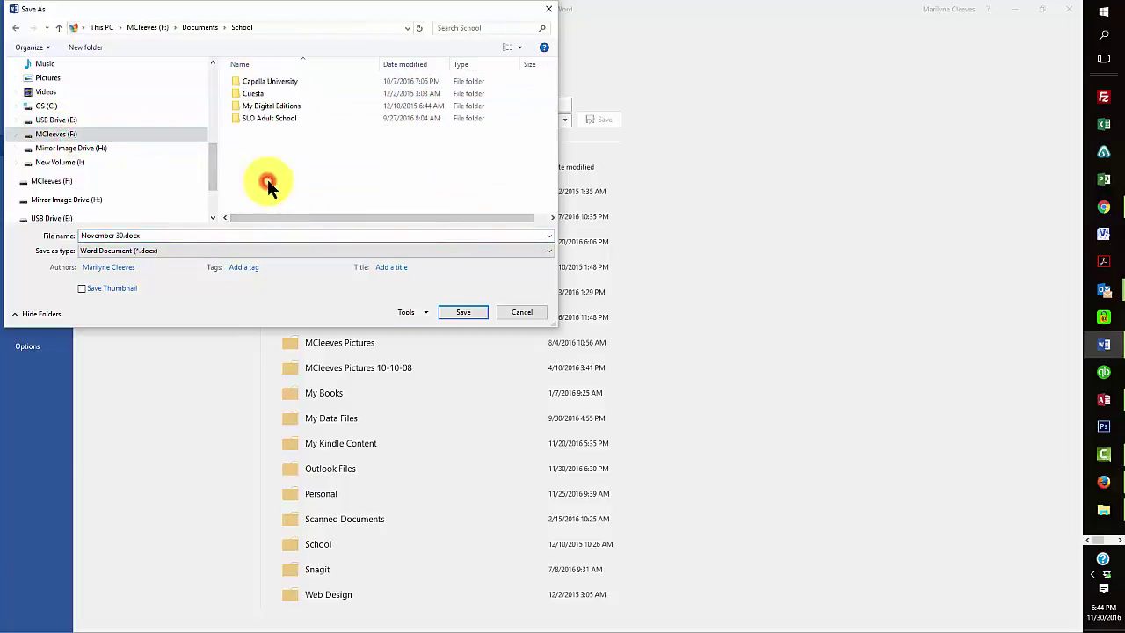
pyautogui.doubleClick(260, 93)
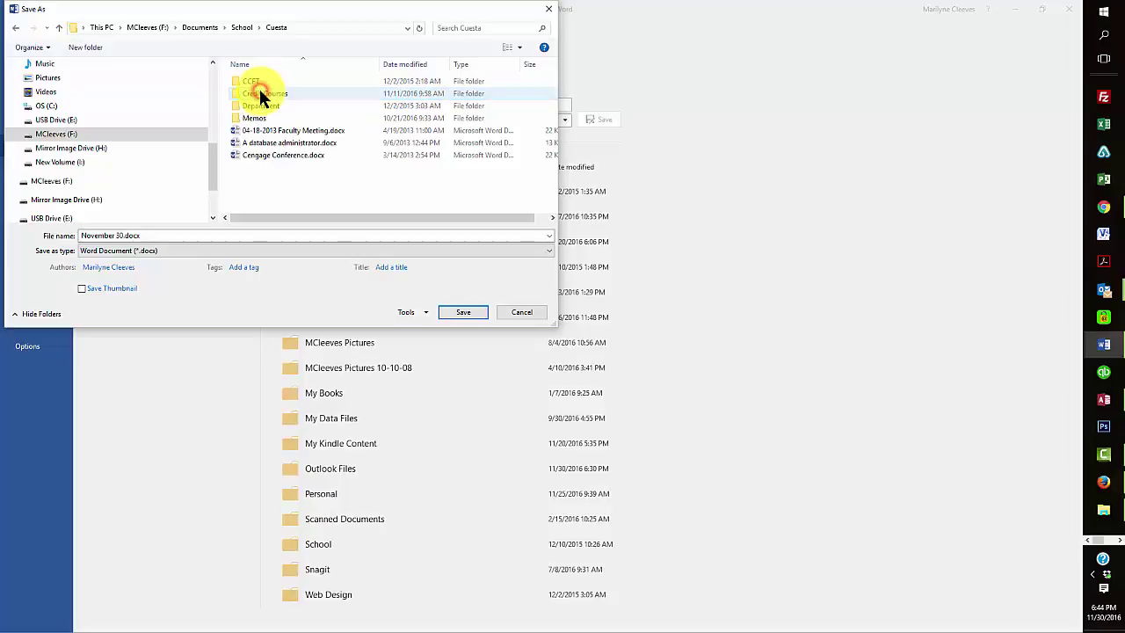
pyautogui.doubleClick(261, 93)
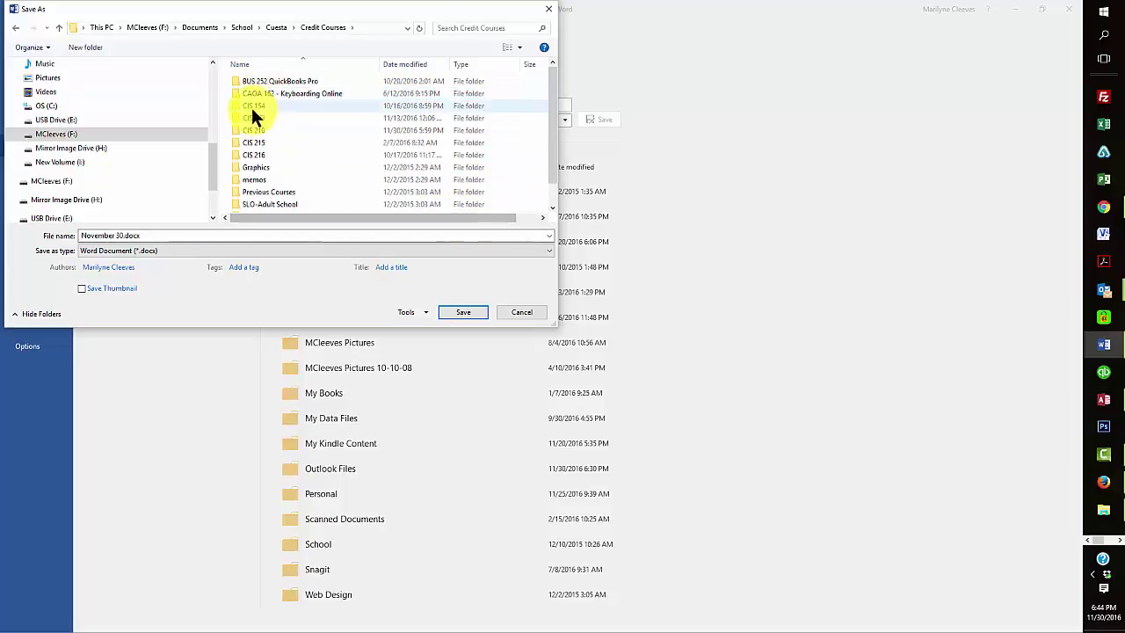
pyautogui.doubleClick(271, 130)
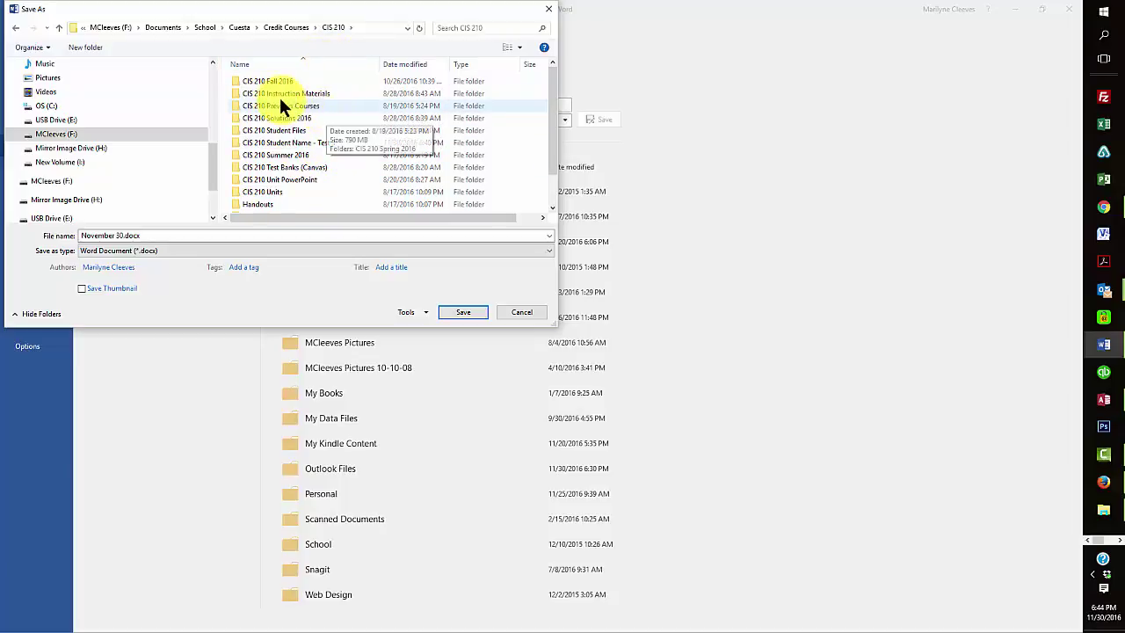
pyautogui.doubleClick(309, 142)
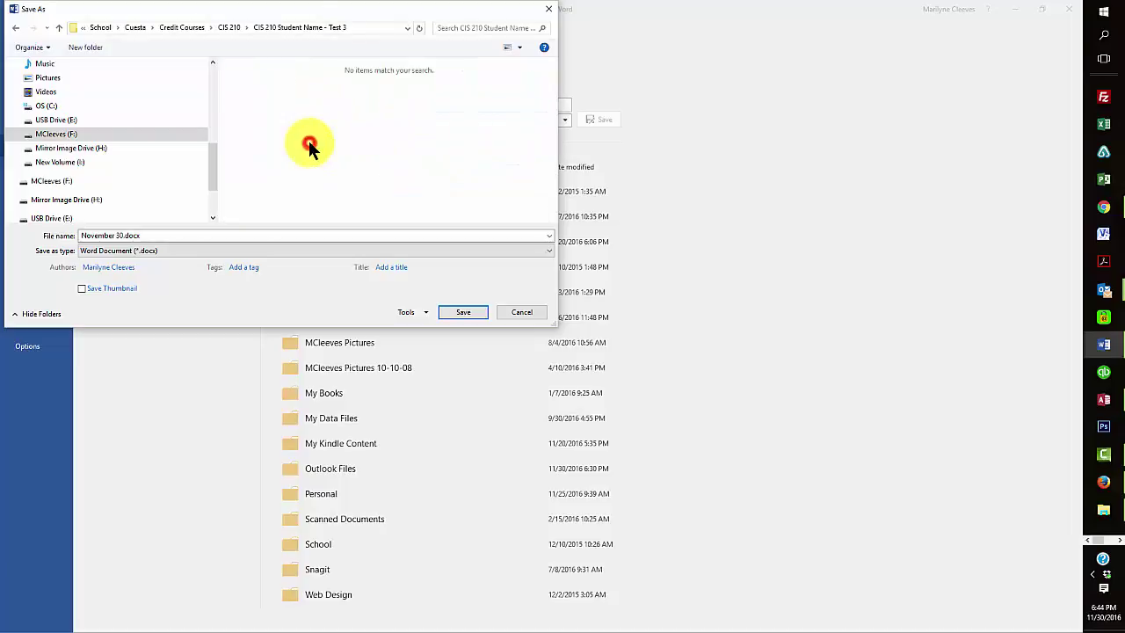
# Name the letter Test 3-Form and save it as a Word document.
pyautogui.click(143, 234)
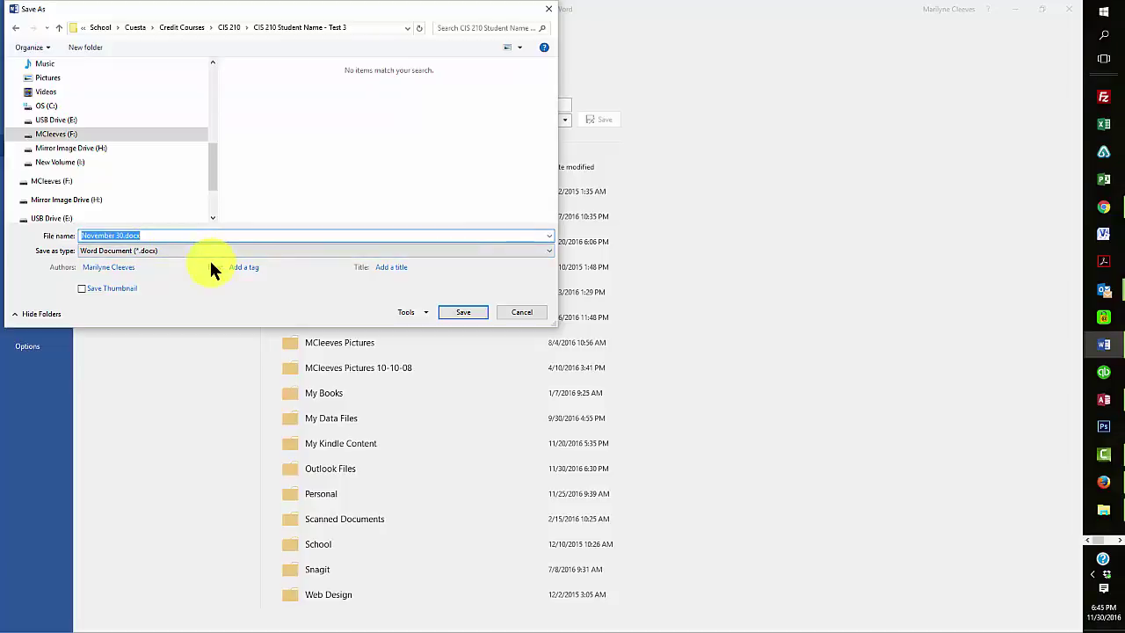
pyautogui.write('1')
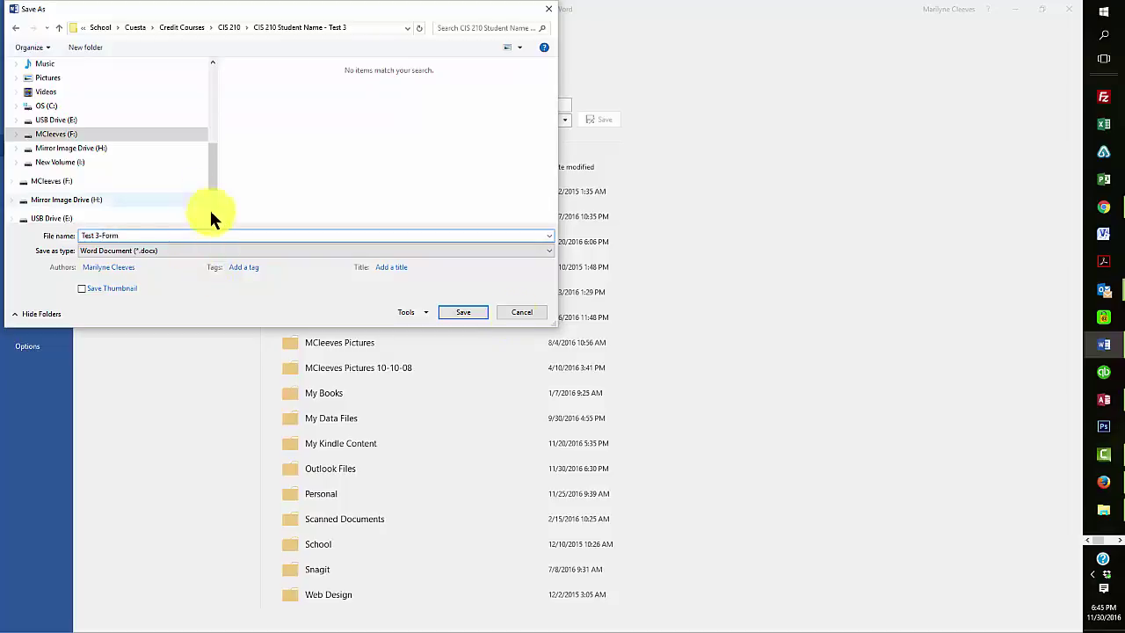
pyautogui.click(463, 312)
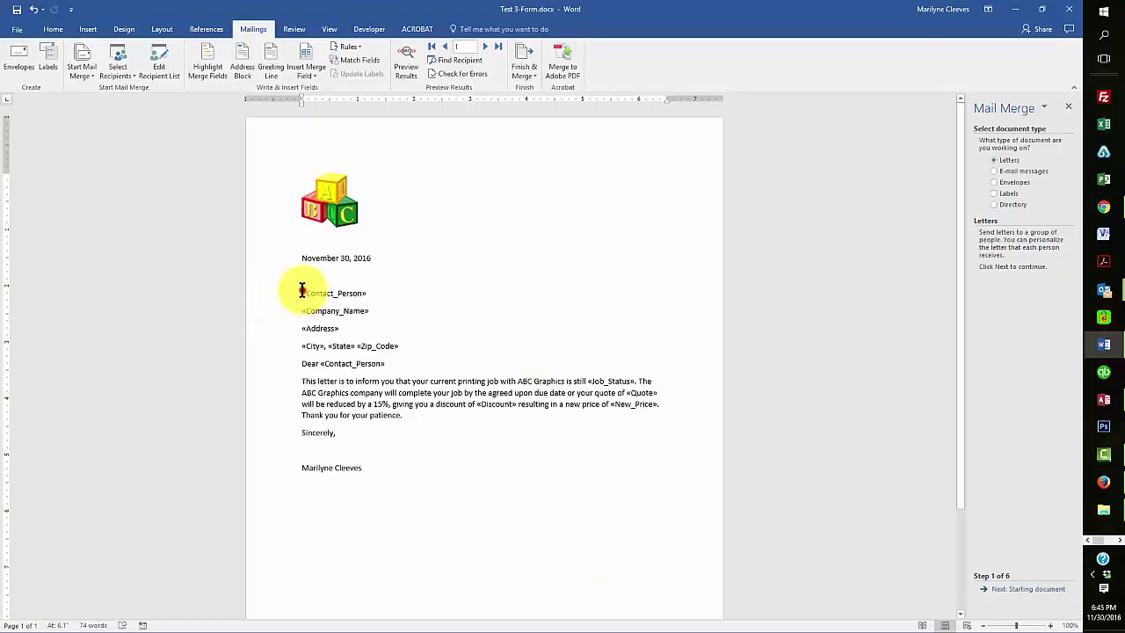
# Remove the space after the Contact_Person, Company_Name and Address lines.
pyautogui.moveTo(301, 290); pyautogui.dragTo(356, 324)
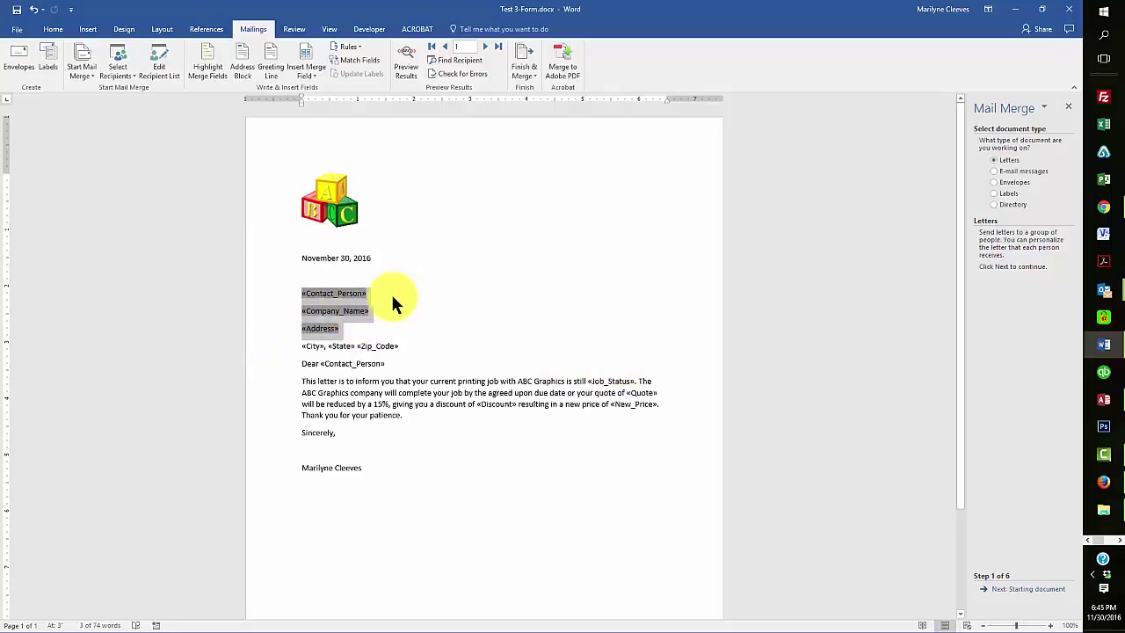
pyautogui.click(50, 29)
pyautogui.click(314, 68)
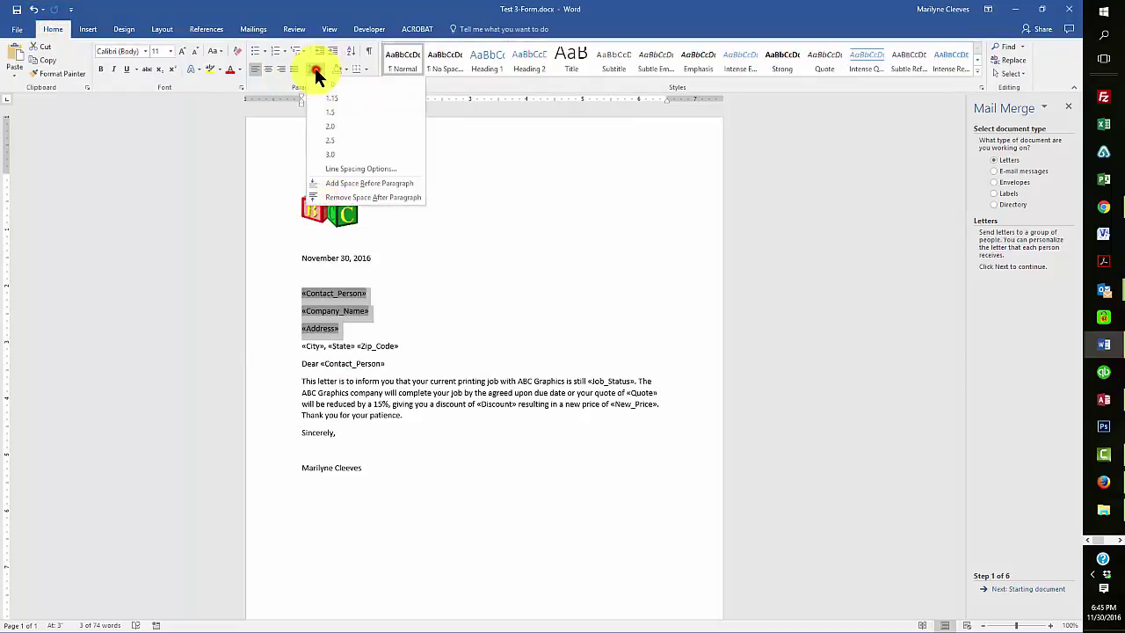
pyautogui.click(373, 198)
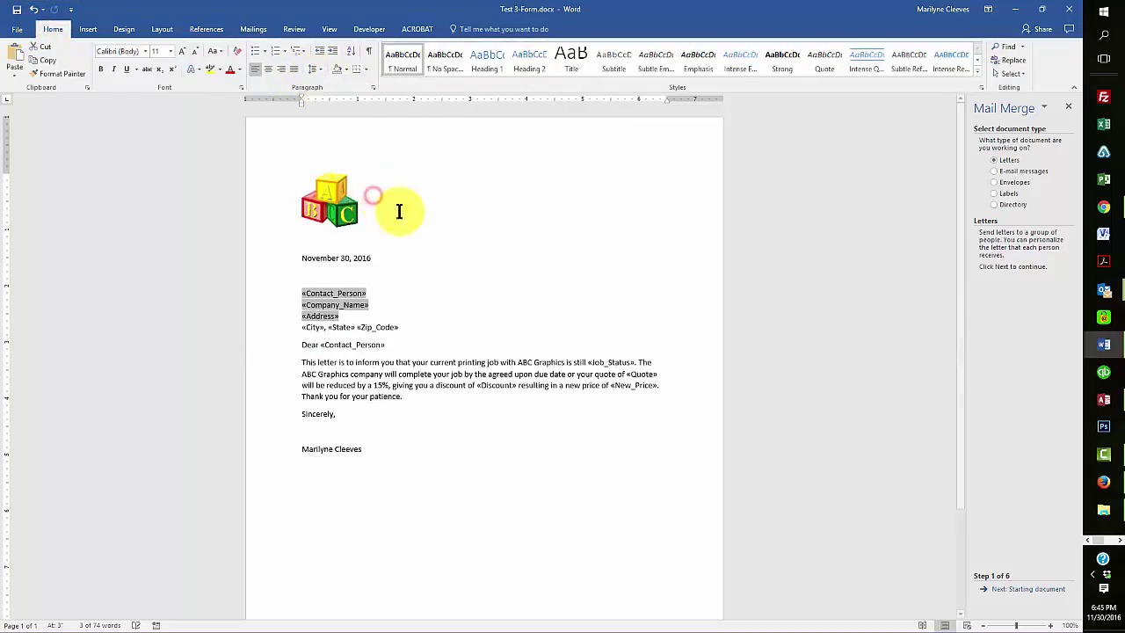
pyautogui.click(411, 314)
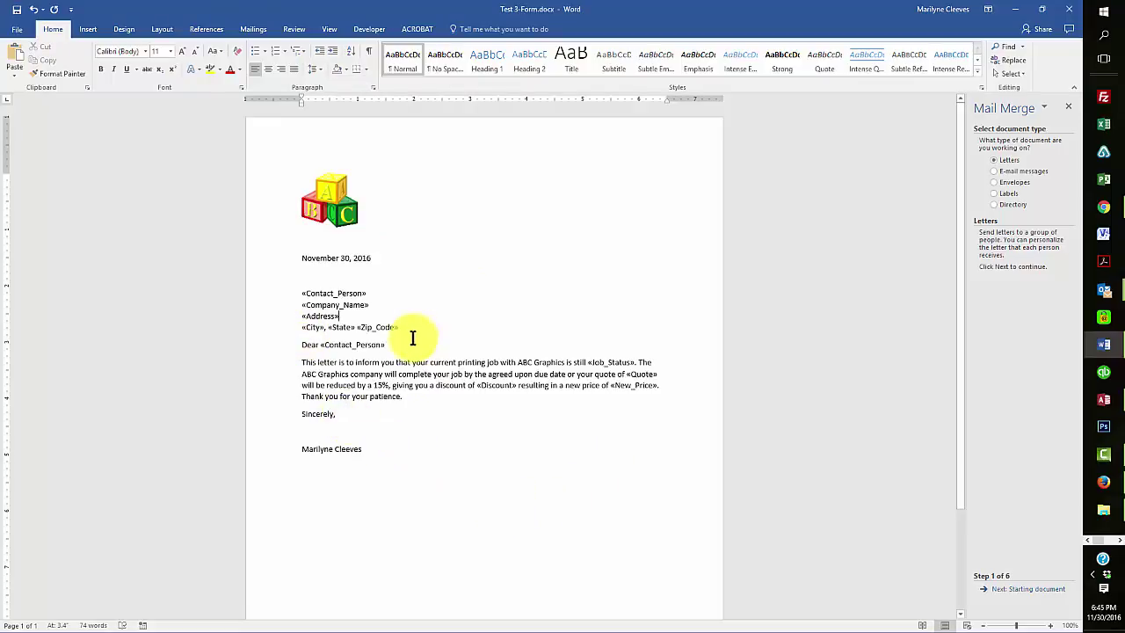
# Delete the comma after "Sincerely" in the letter's closing.
pyautogui.click(341, 414)
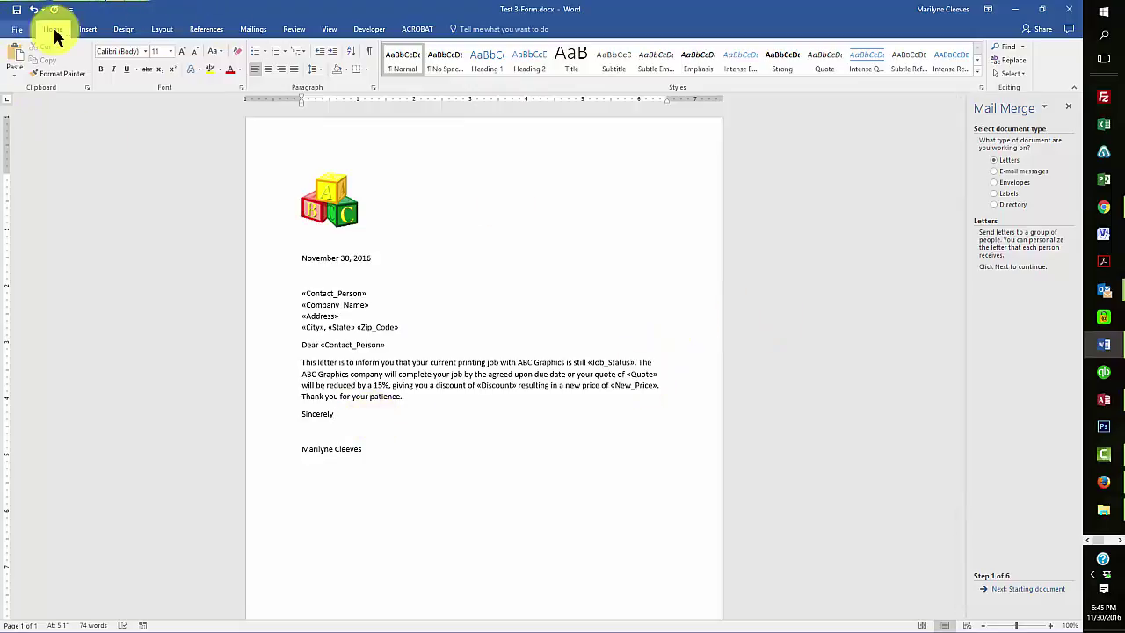
# Save the merge letter and zoom the view to show one whole page.
pyautogui.click(17, 9)
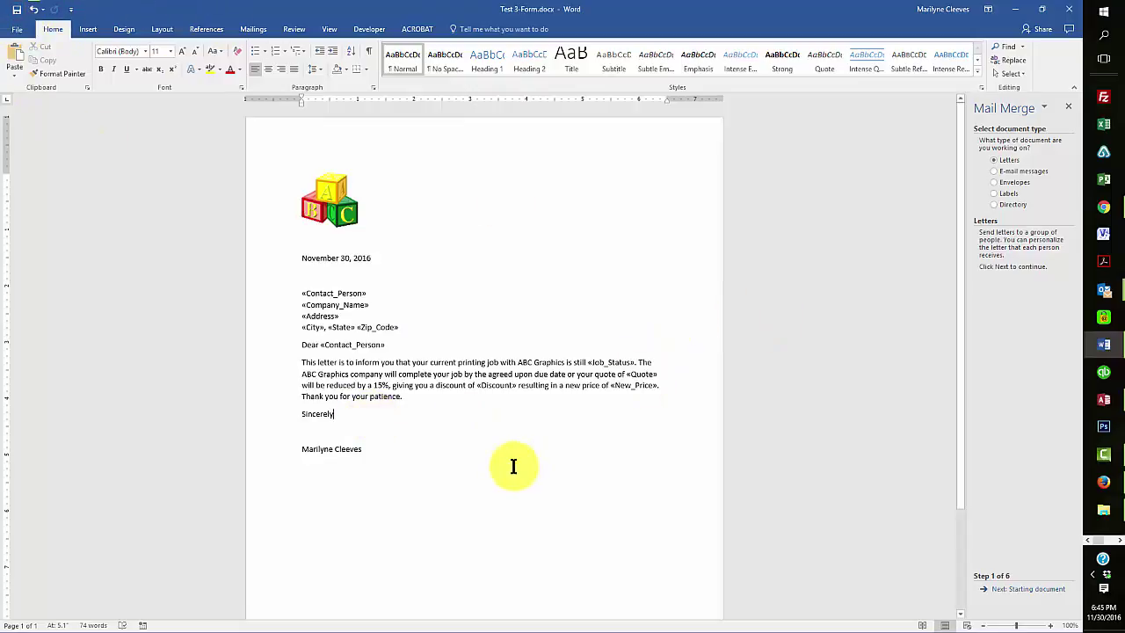
pyautogui.scroll(-3, 503, 455)
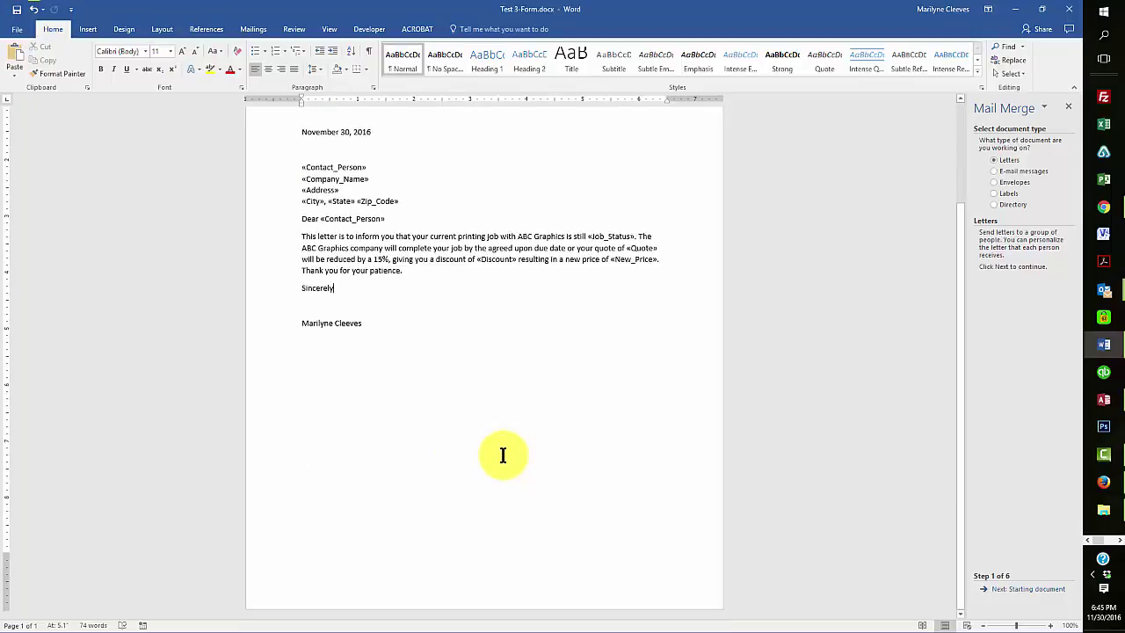
pyautogui.scroll(3, 503, 455)
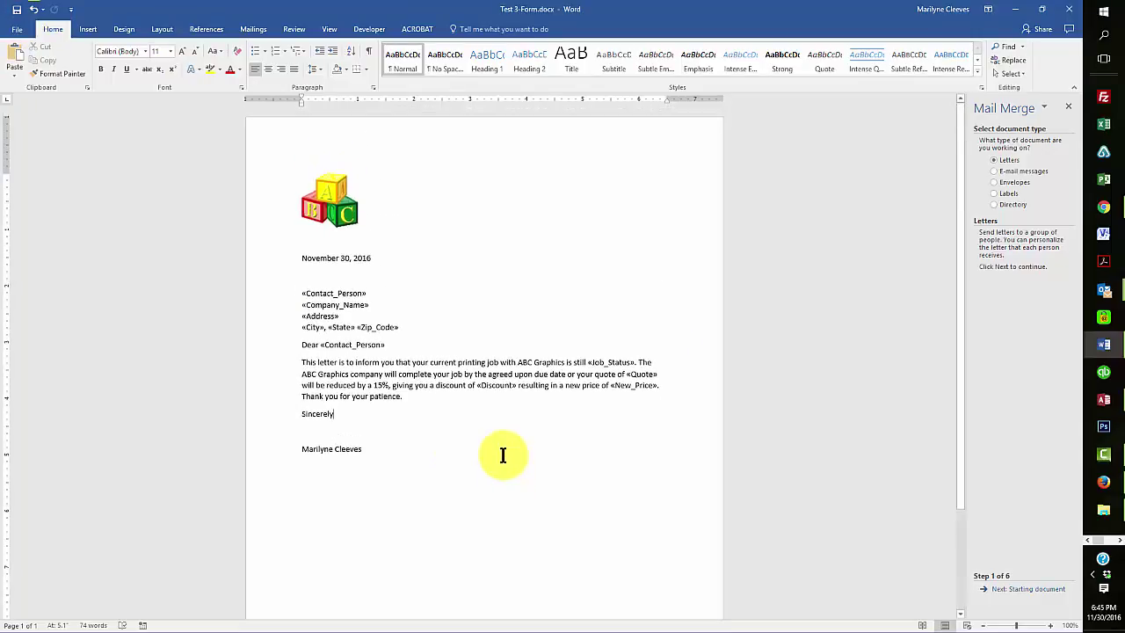
pyautogui.click(328, 28)
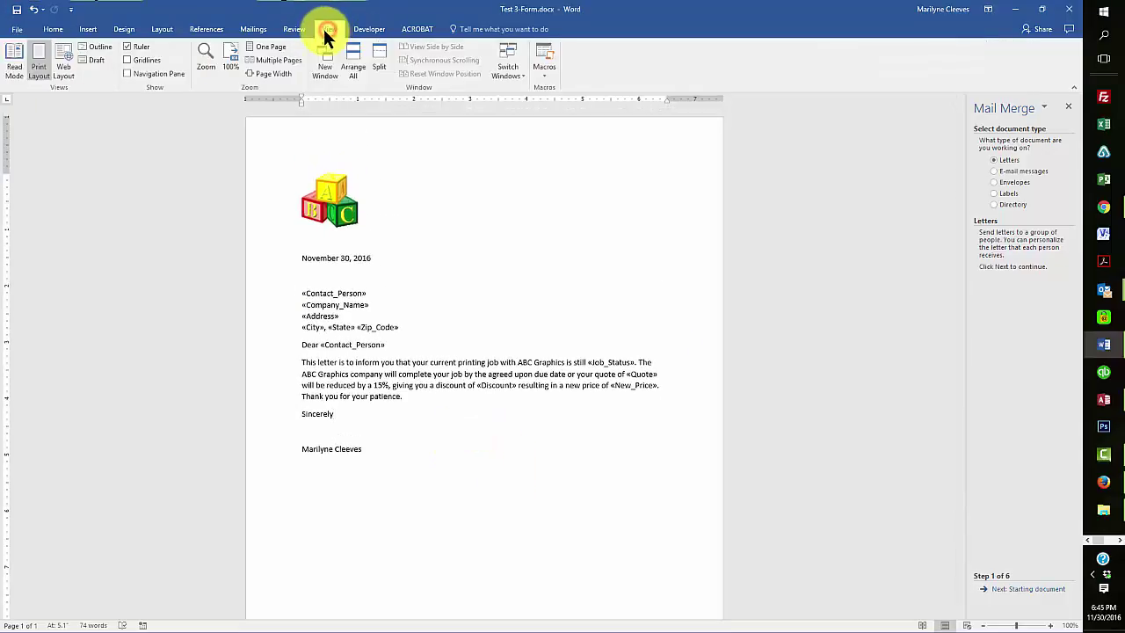
pyautogui.click(266, 46)
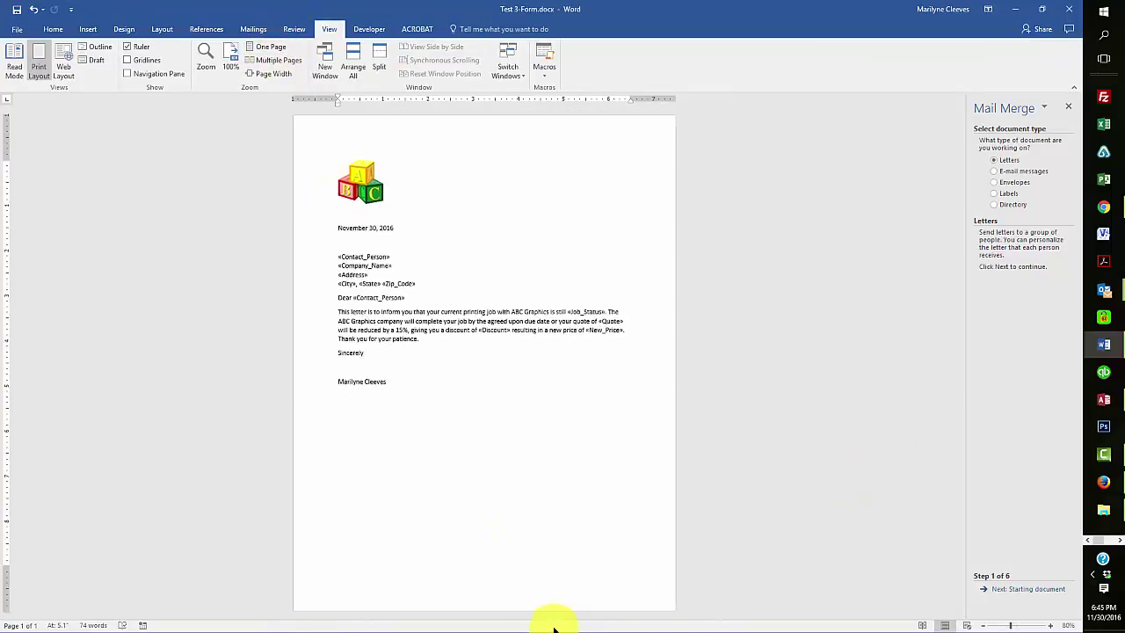
# Insert four blank lines between the logo and the date line, and save the letter.
pyautogui.click(359, 173)
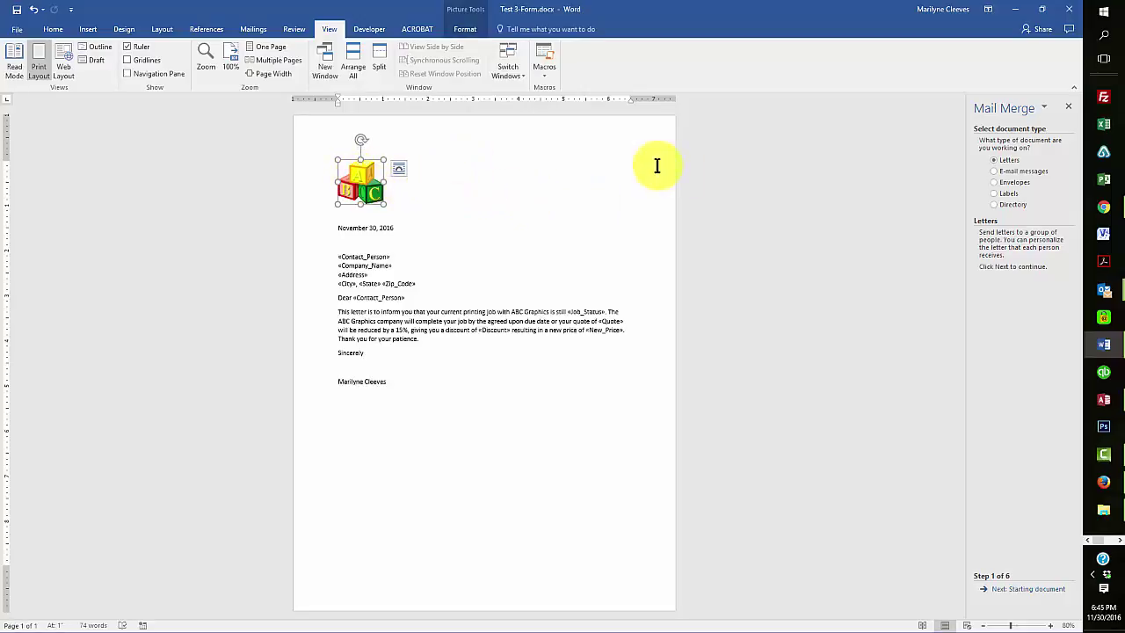
pyautogui.click(336, 228)
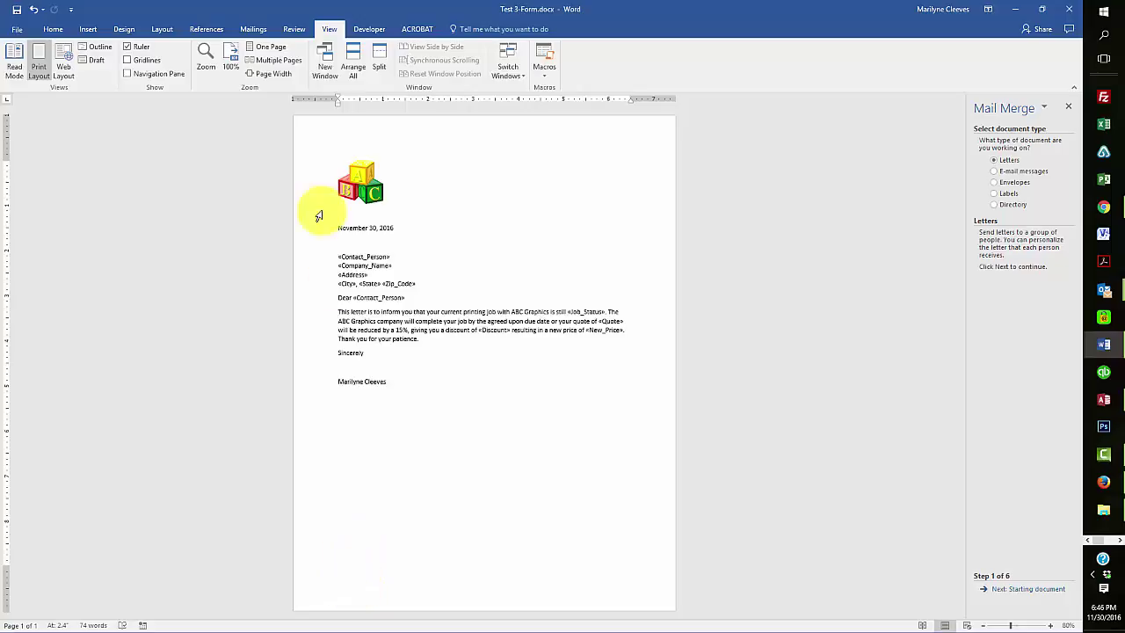
pyautogui.press('Return')
pyautogui.press('Return')
pyautogui.press('Return')
pyautogui.press('Return')
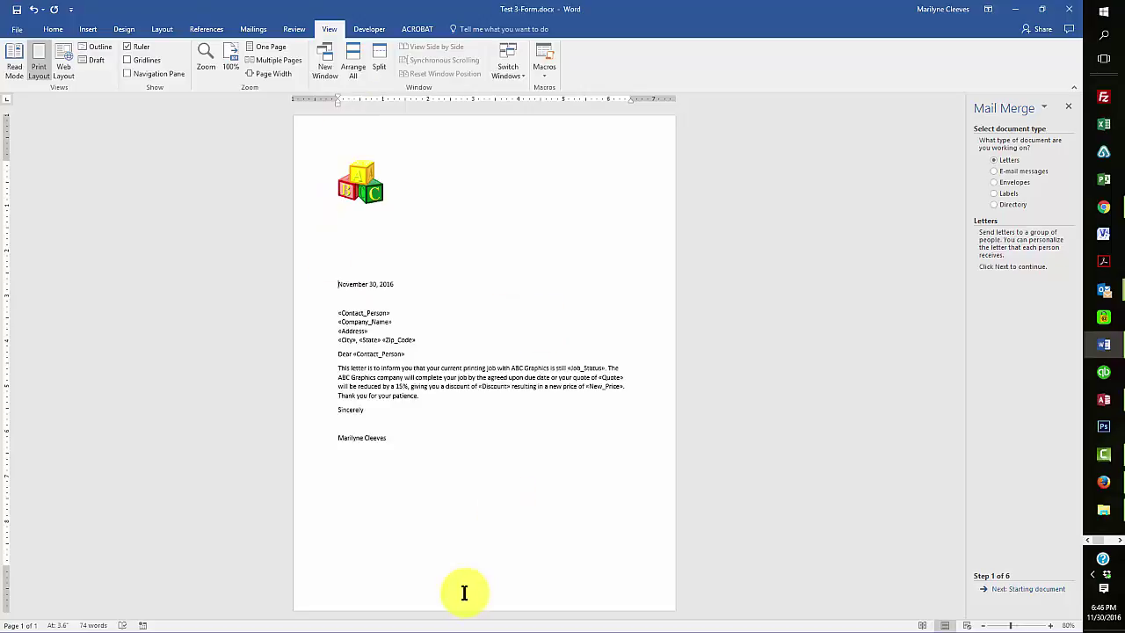
pyautogui.click(17, 11)
# Merge all records into a new document of individually editable letters.
pyautogui.click(249, 28)
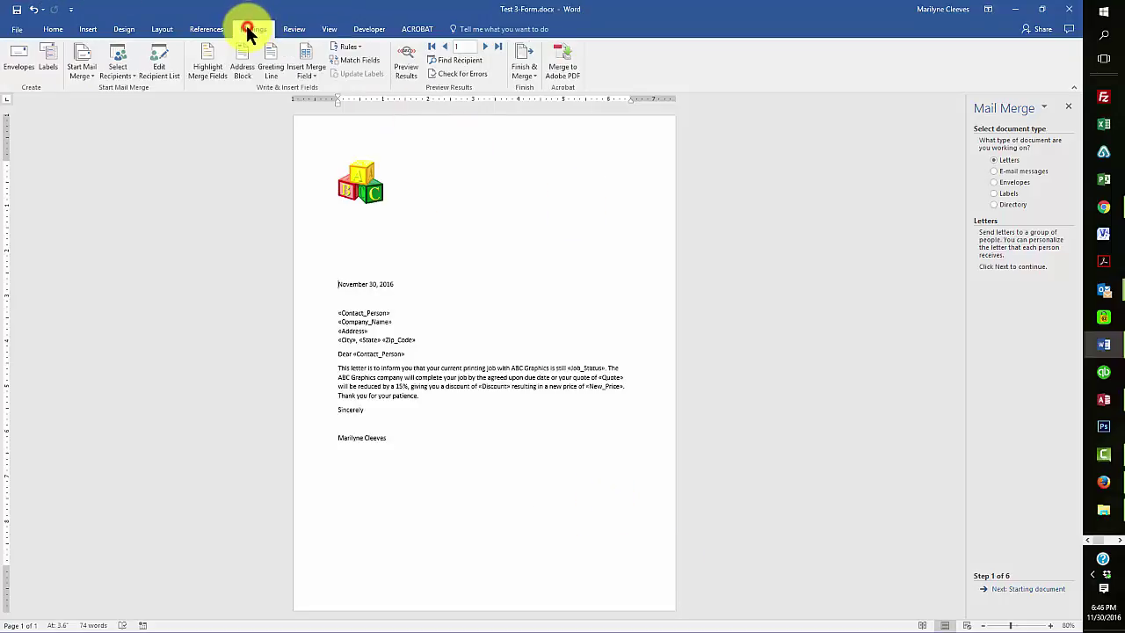
pyautogui.click(519, 65)
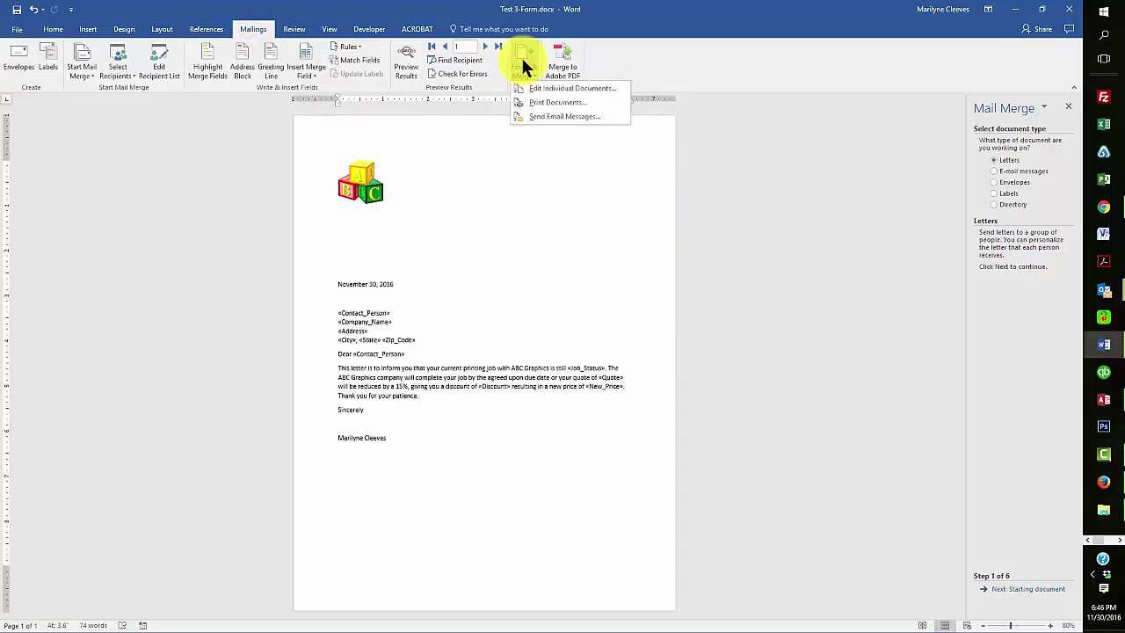
pyautogui.click(537, 87)
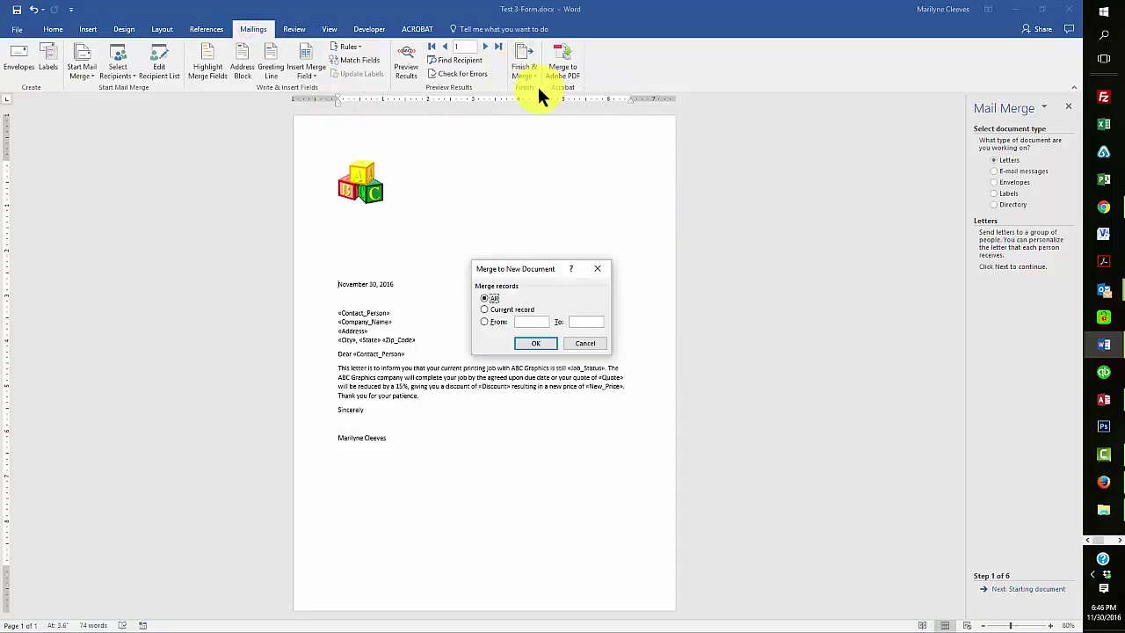
pyautogui.click(536, 343)
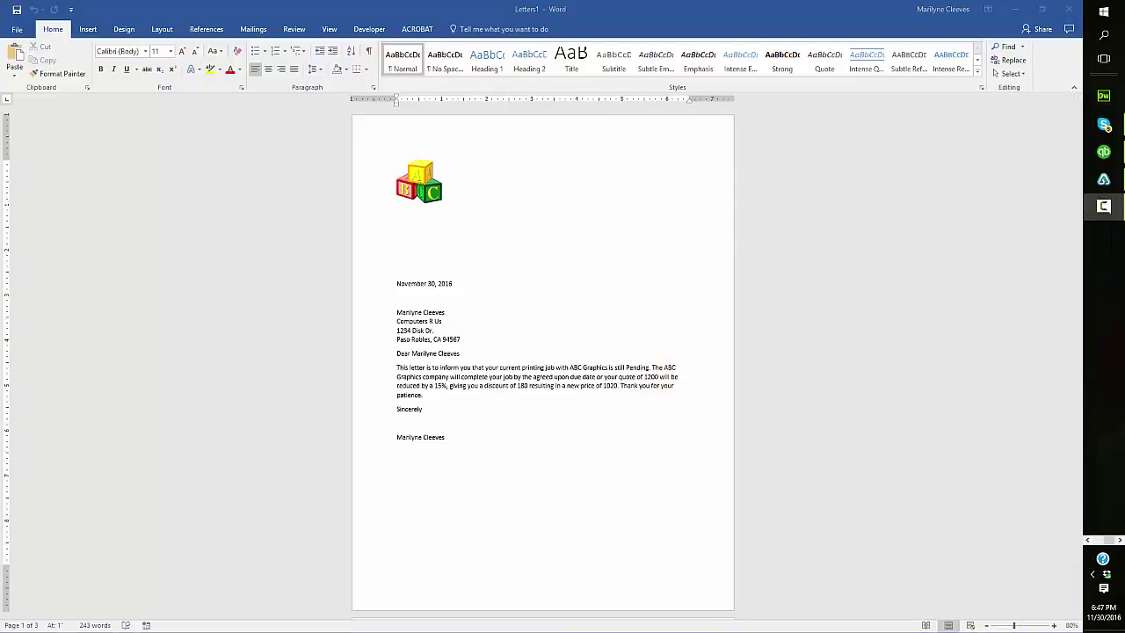
# Close the merged Letters1 document without saving it.
pyautogui.hotkey('alt', 'w')
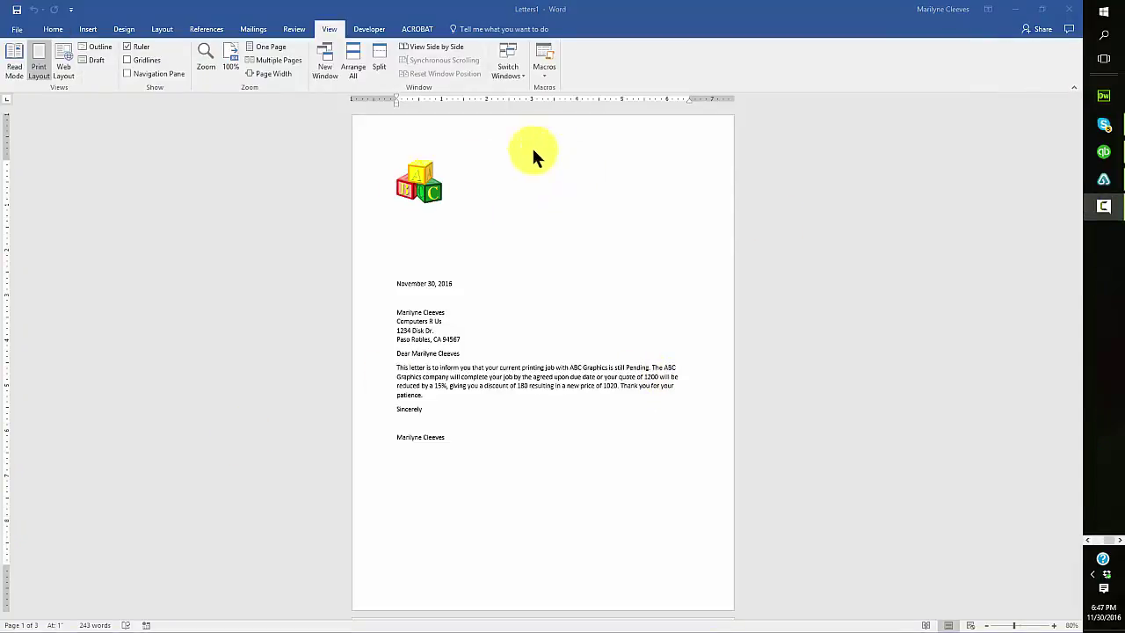
pyautogui.click(1077, 11)
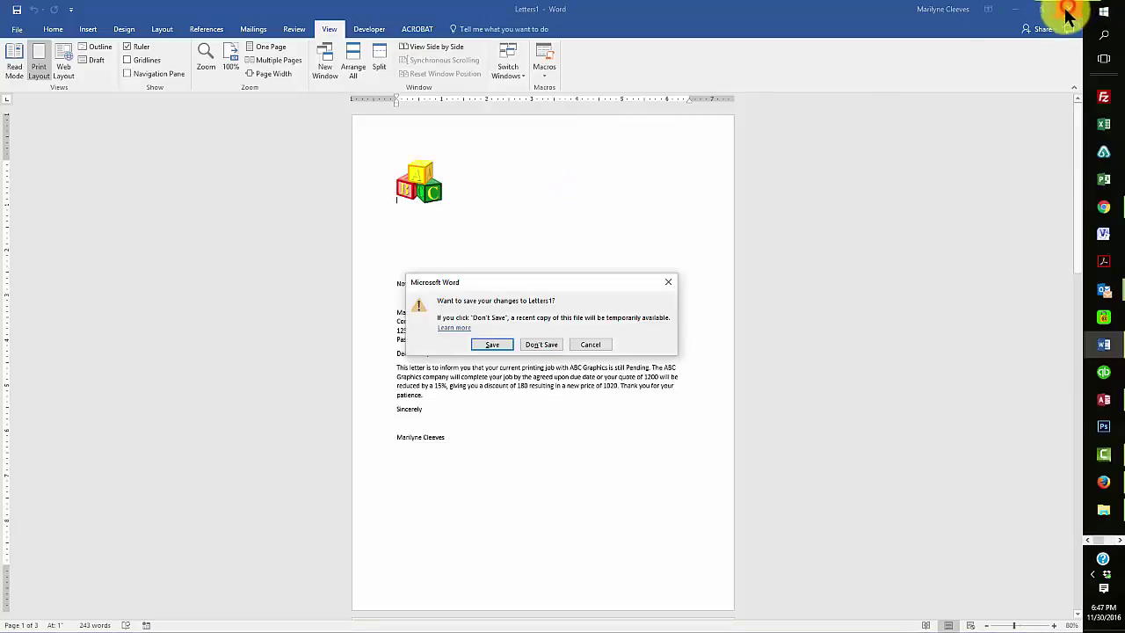
pyautogui.click(535, 342)
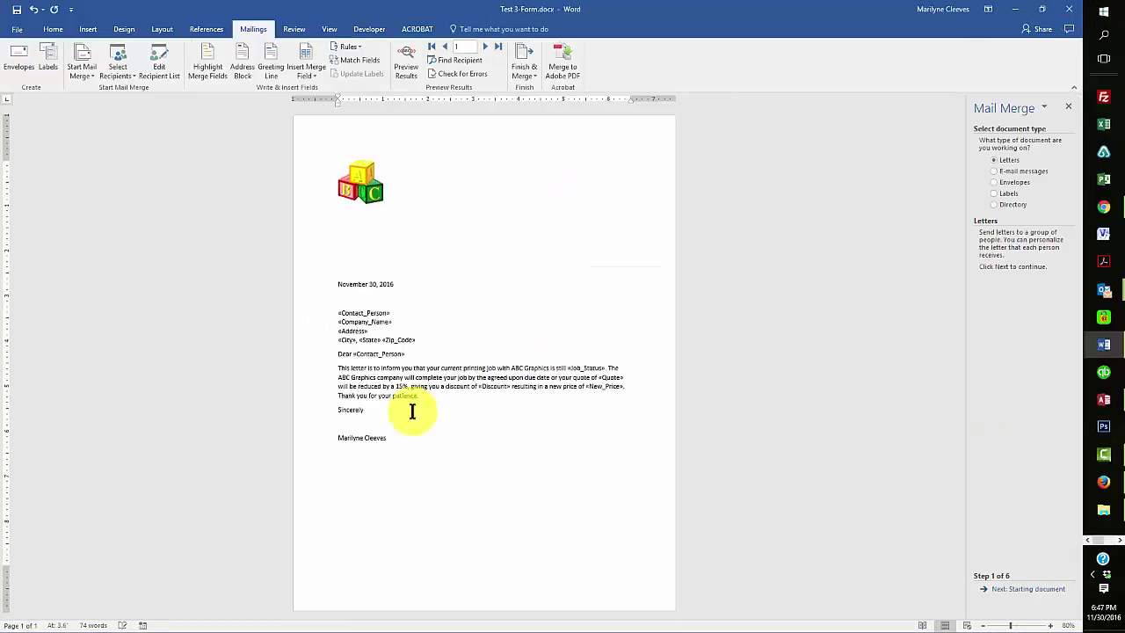
# Toggle the Quote merge field to its field code and highlight the \#$,#.00 number switch.
pyautogui.click(611, 377)
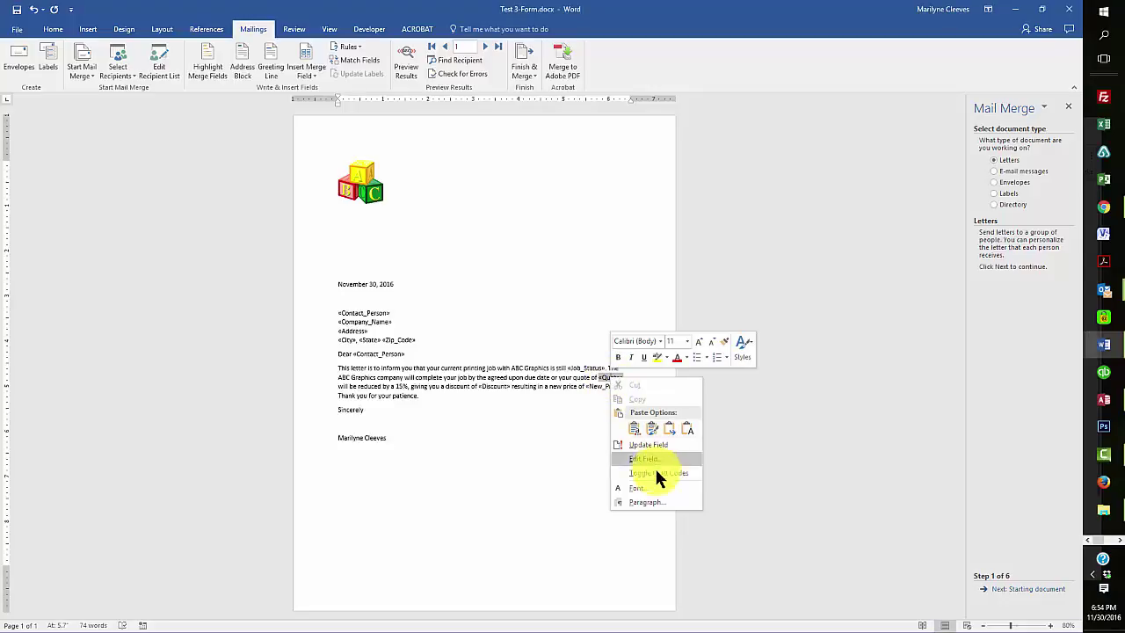
pyautogui.click(657, 472)
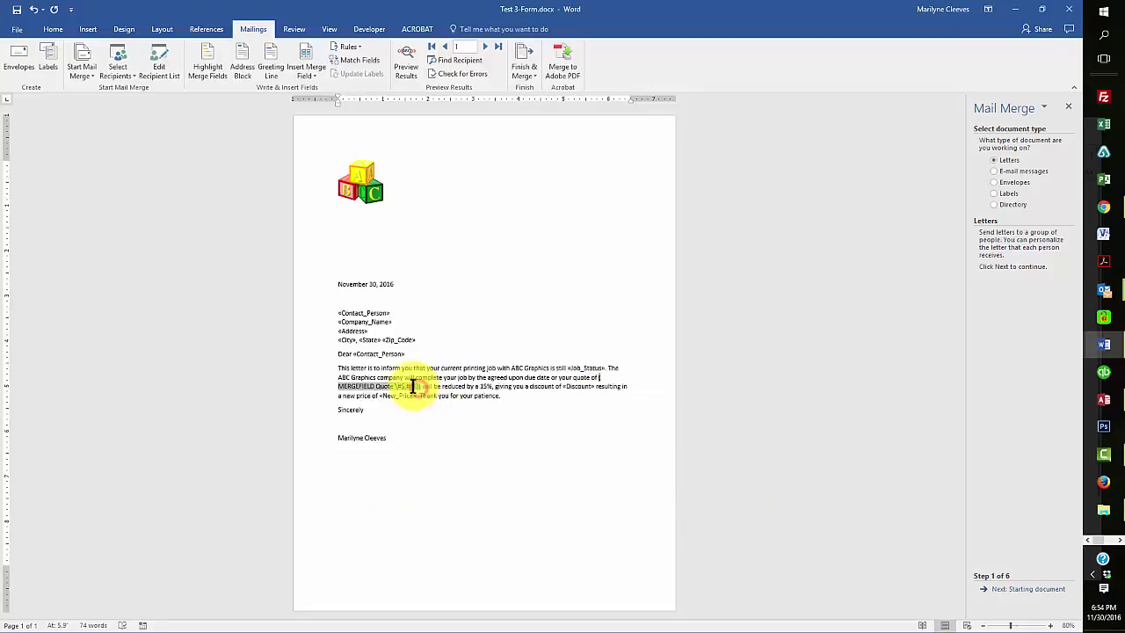
pyautogui.moveTo(413, 386); pyautogui.dragTo(398, 386)
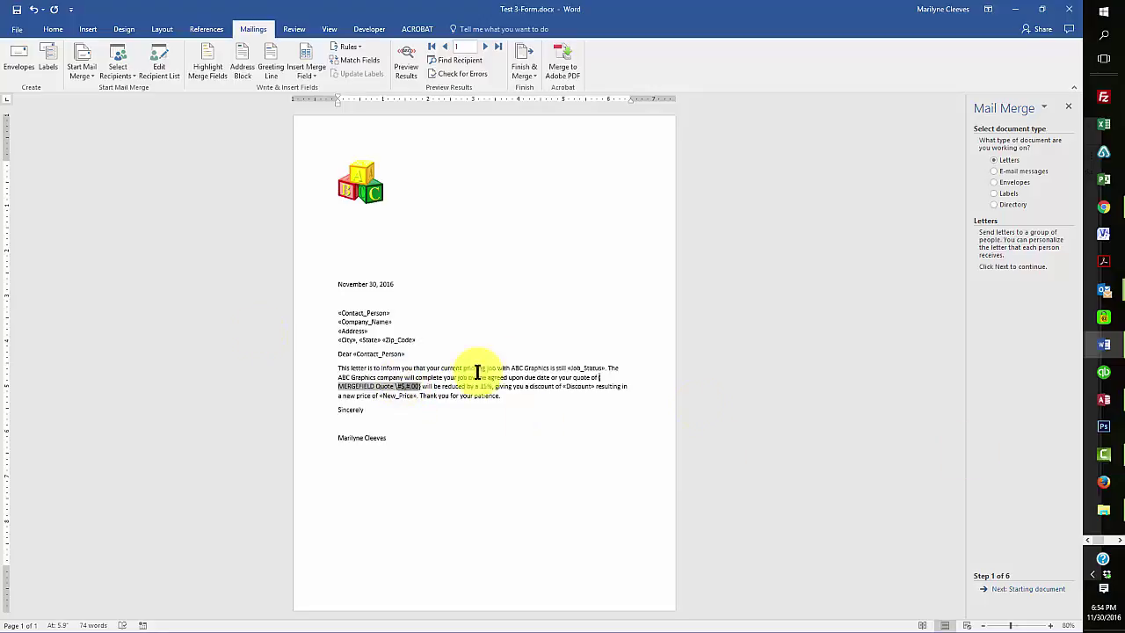
# Consult the Formatting Prices in Mail Merge handout beside the letter for the numeric picture switch instructions, and return to the letter.
pyautogui.moveTo(0, 75); pyautogui.dragTo(712, 50)
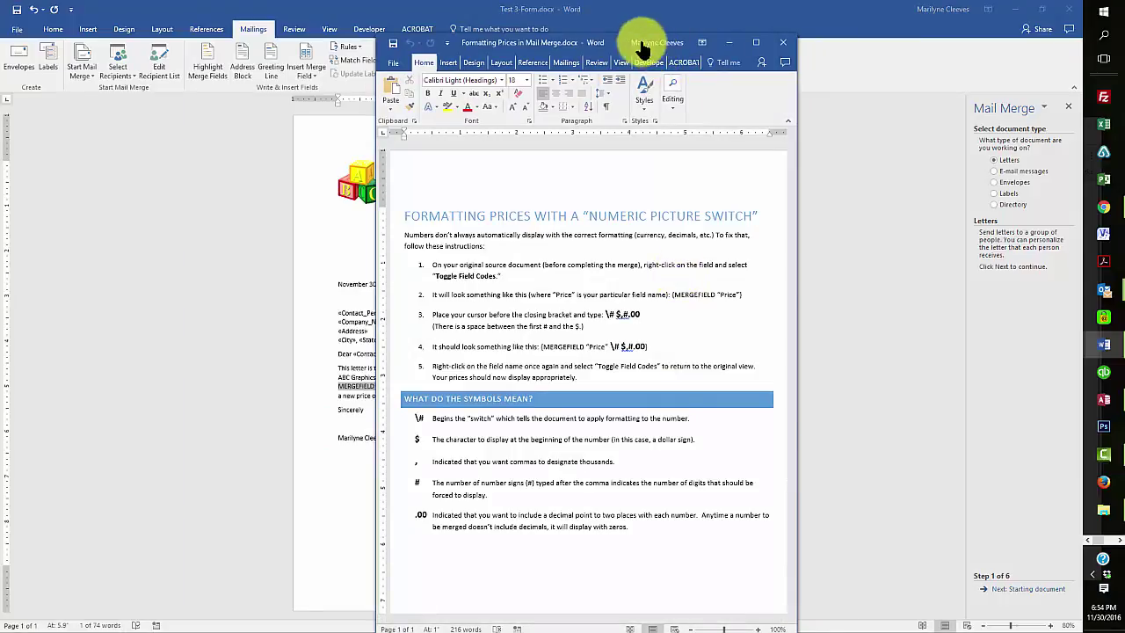
pyautogui.moveTo(622, 44); pyautogui.dragTo(834, 30)
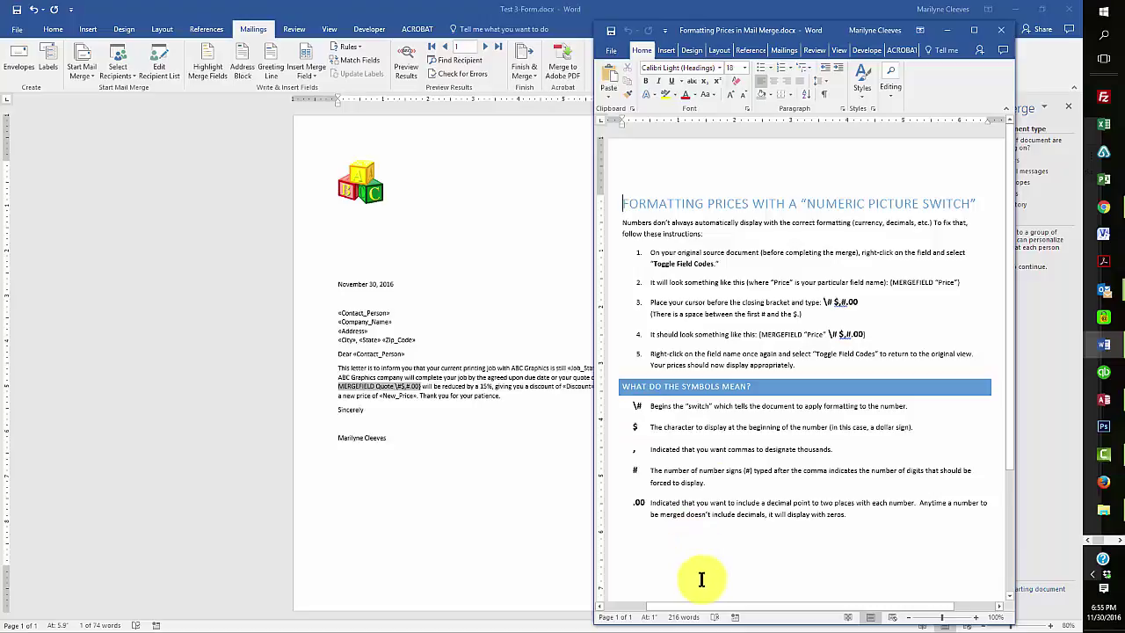
pyautogui.moveTo(772, 29); pyautogui.dragTo(3, 3)
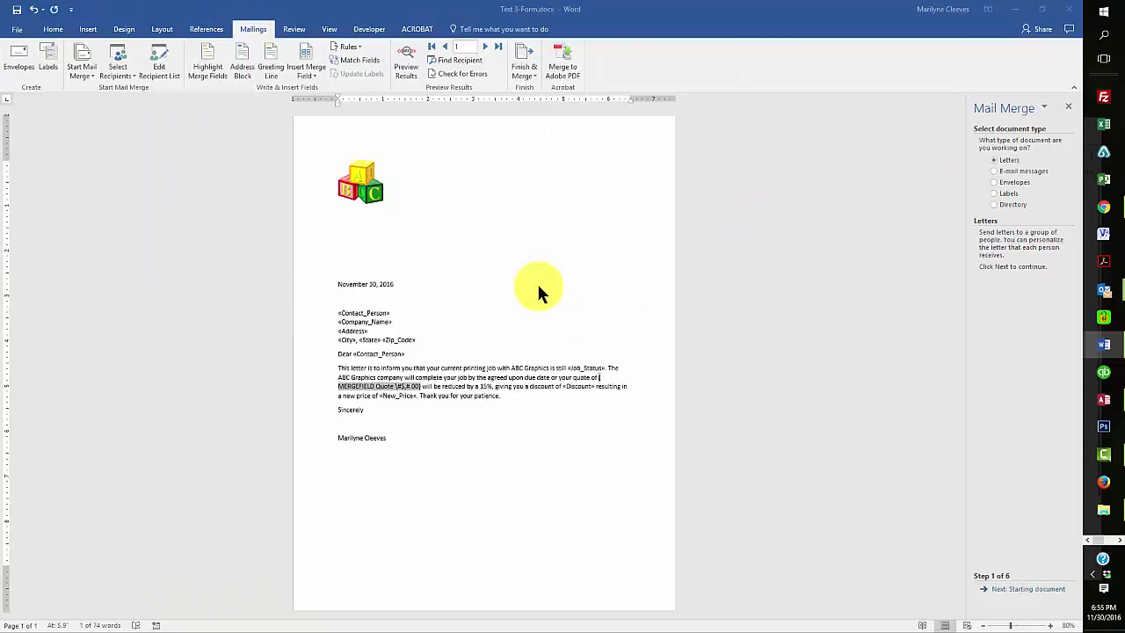
# Preview the letter with recipient data and merge all records into a new document of individual letters, looking over the pages.
pyautogui.click(405, 69)
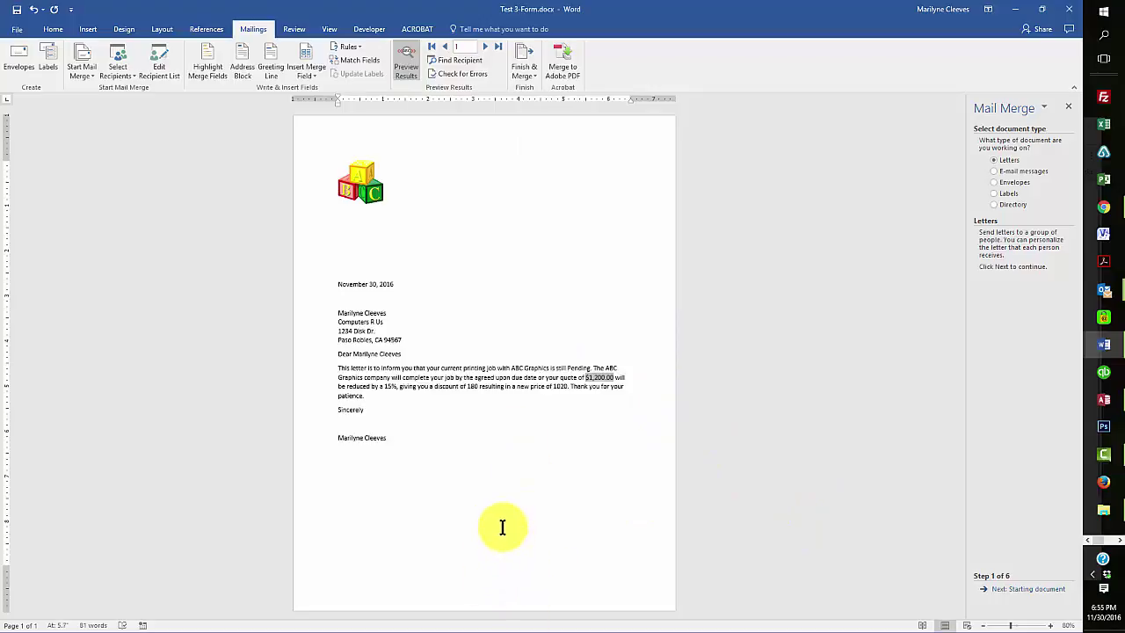
pyautogui.click(525, 62)
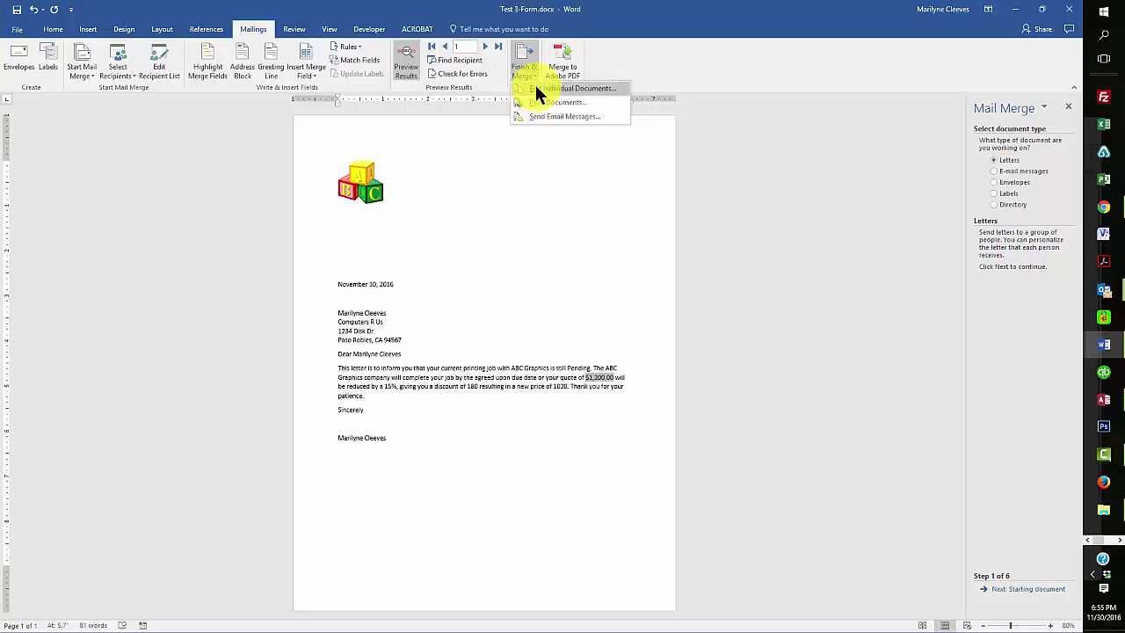
pyautogui.click(536, 88)
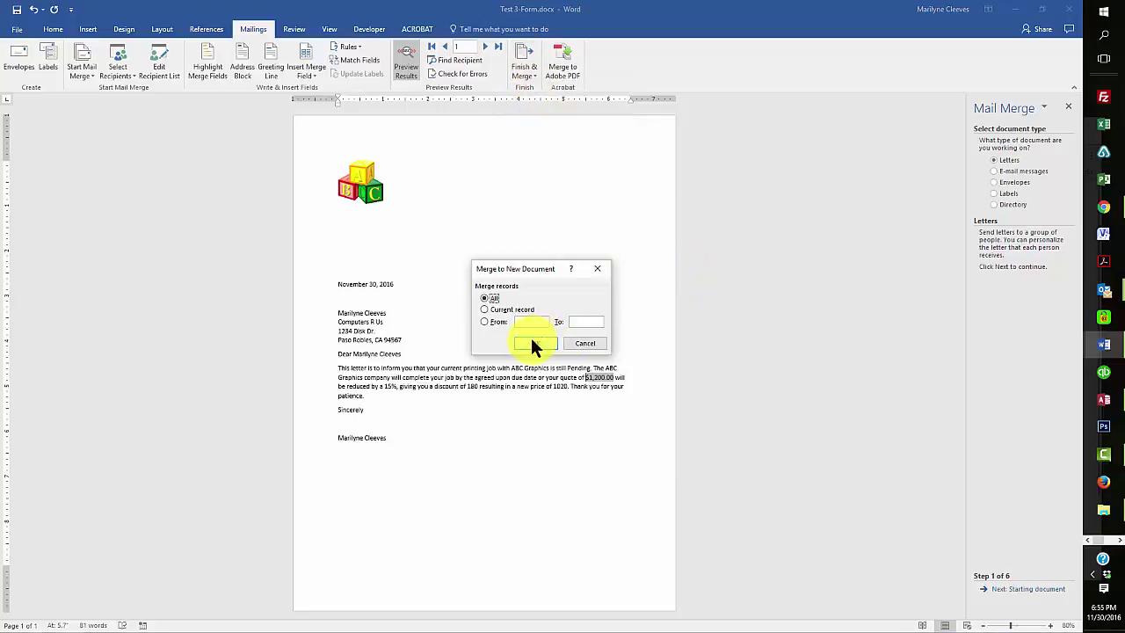
pyautogui.click(532, 342)
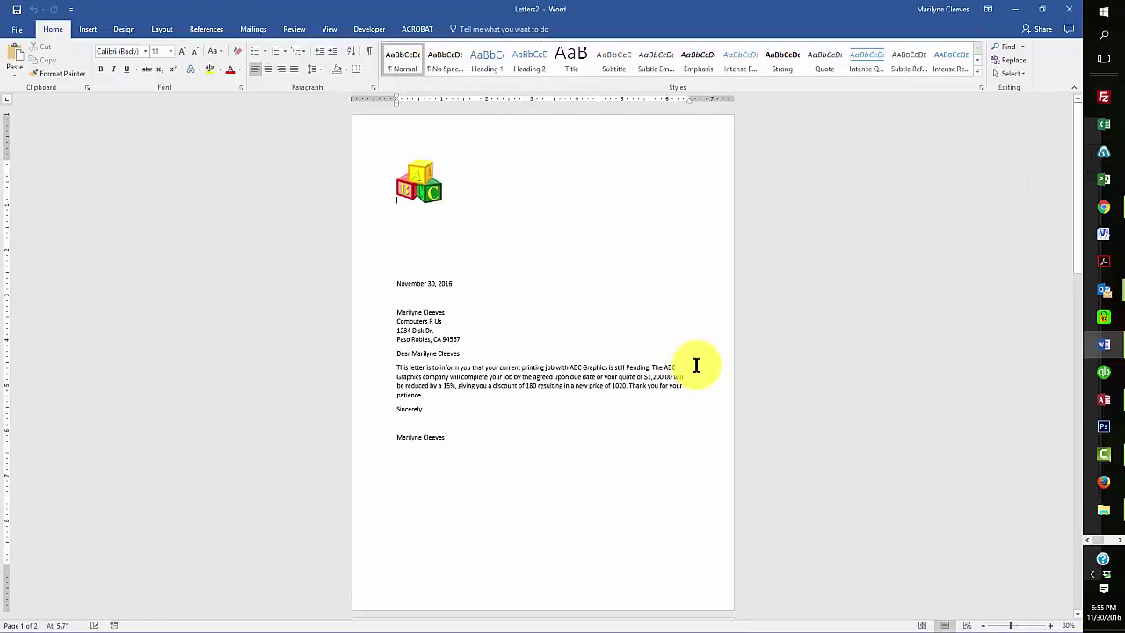
pyautogui.click(22, 31)
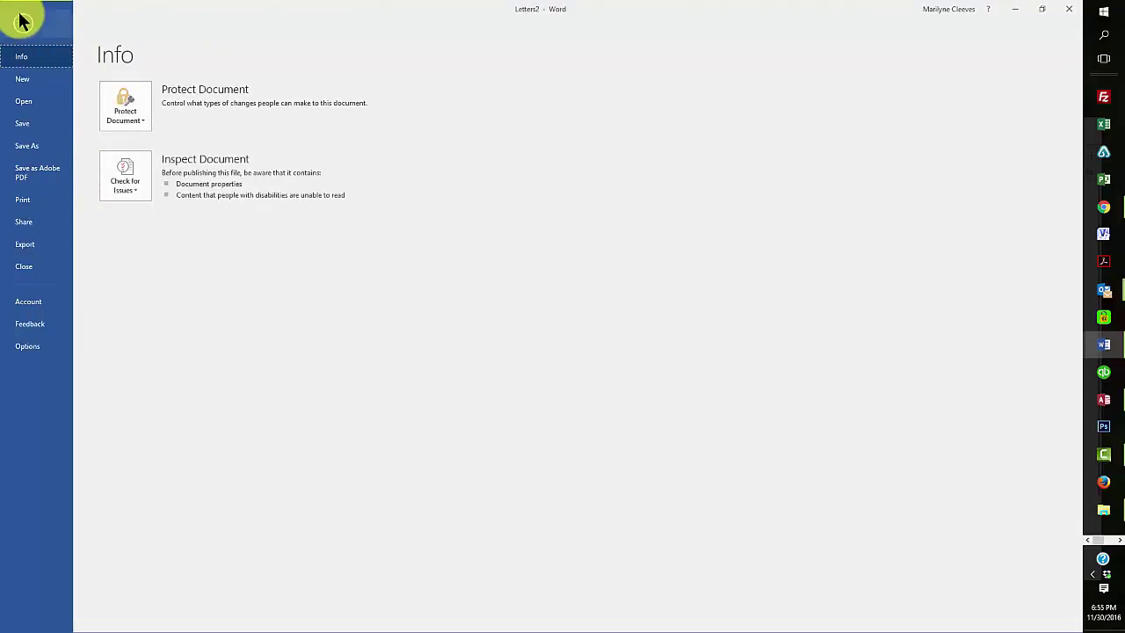
pyautogui.click(21, 25)
pyautogui.scroll(-10, 217, 216)
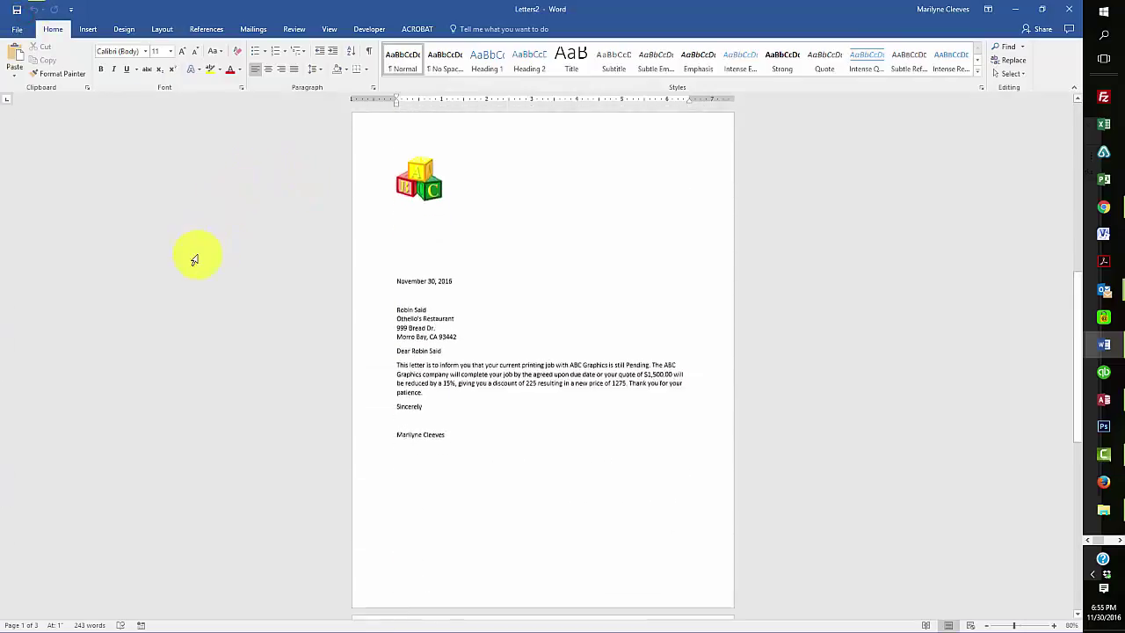
pyautogui.scroll(1, 193, 254)
pyautogui.scroll(8, 188, 255)
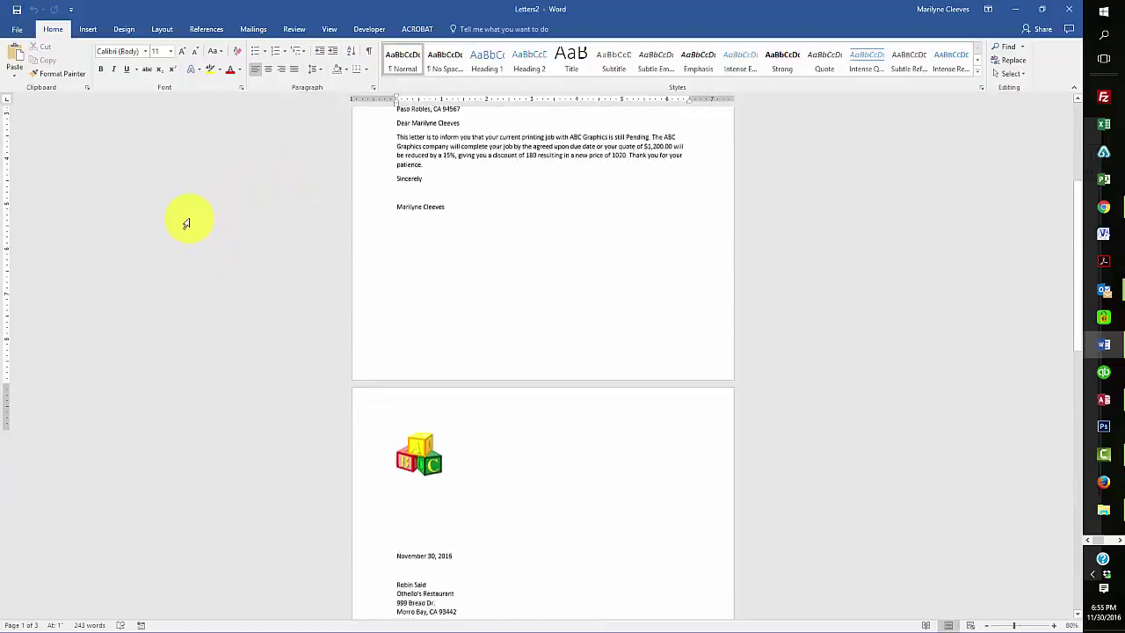
# Begin saving the merged letters in the F: drive's Documents folder under School, Cuesta, Credit Courses, CIS 210, CIS 210 Student Name - Test 3.
pyautogui.click(18, 32)
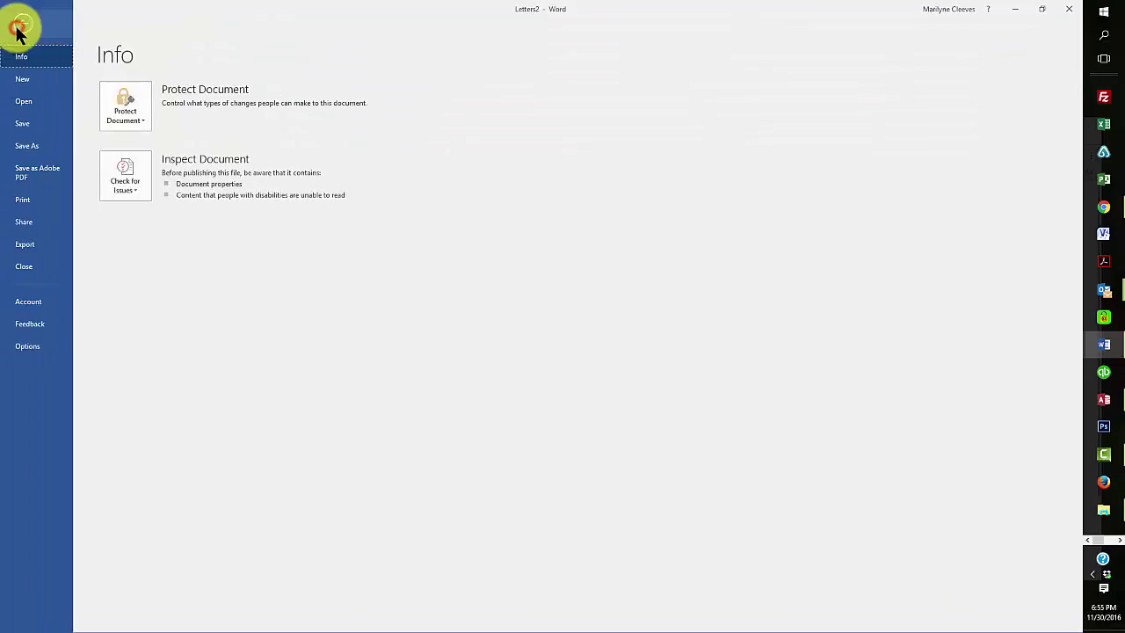
pyautogui.click(22, 146)
pyautogui.click(138, 195)
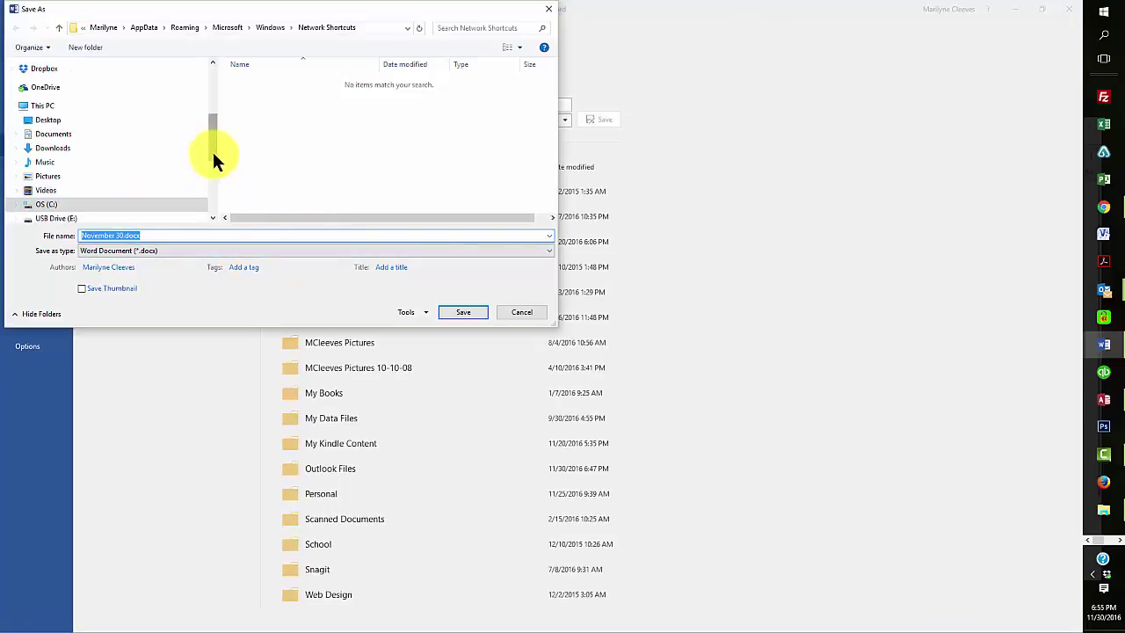
pyautogui.moveTo(212, 151); pyautogui.dragTo(216, 196)
pyautogui.click(60, 157)
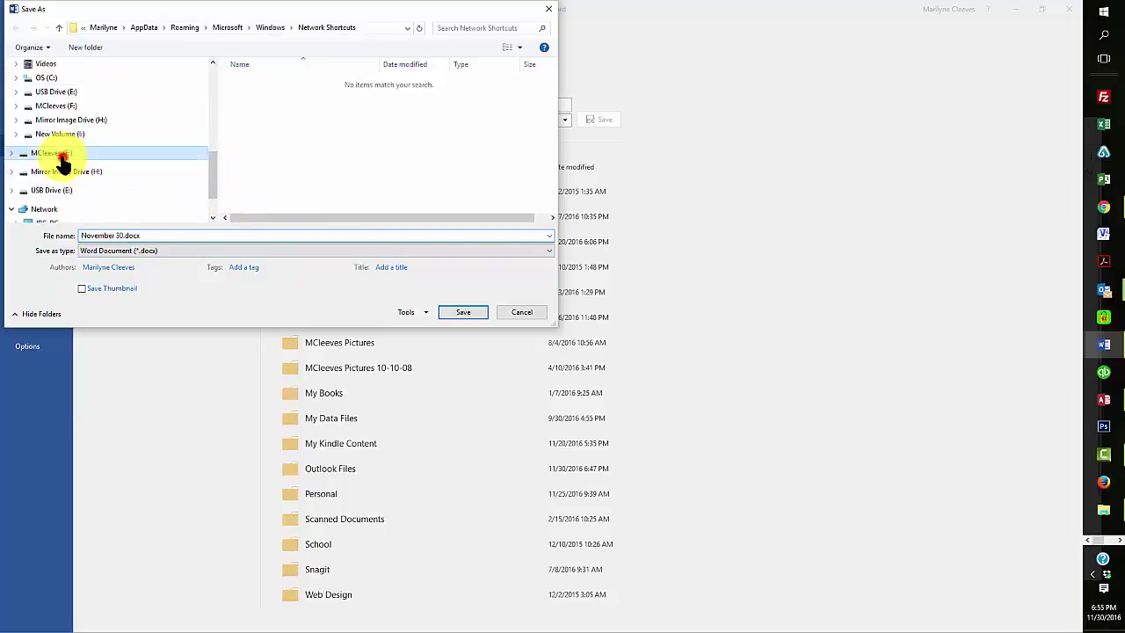
pyautogui.doubleClick(261, 80)
pyautogui.scroll(-3, 311, 152)
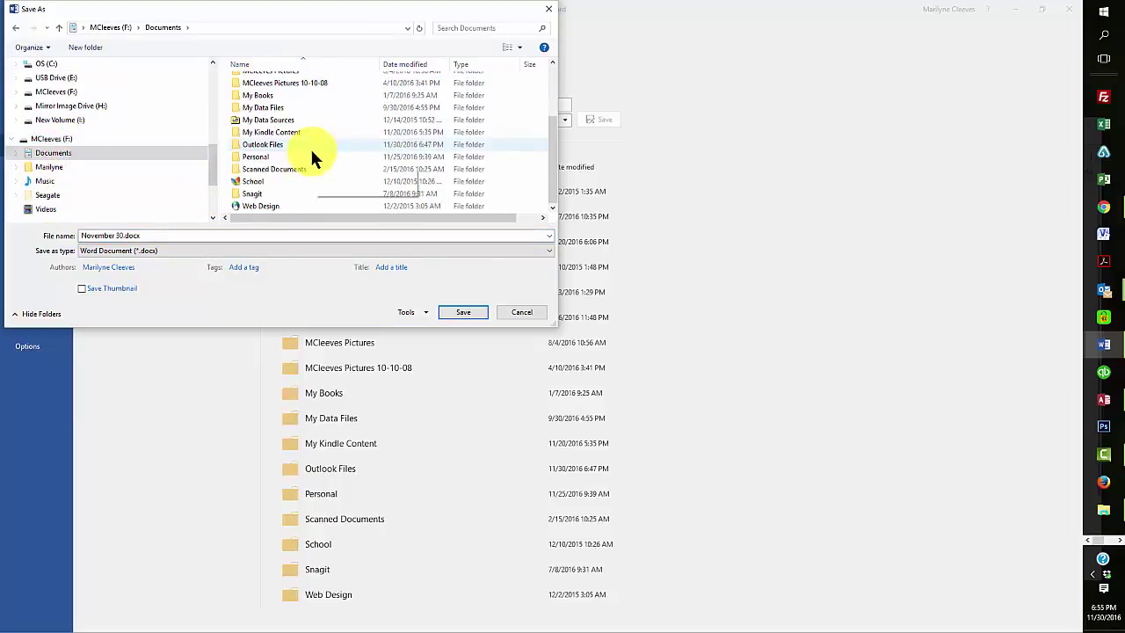
pyautogui.doubleClick(276, 181)
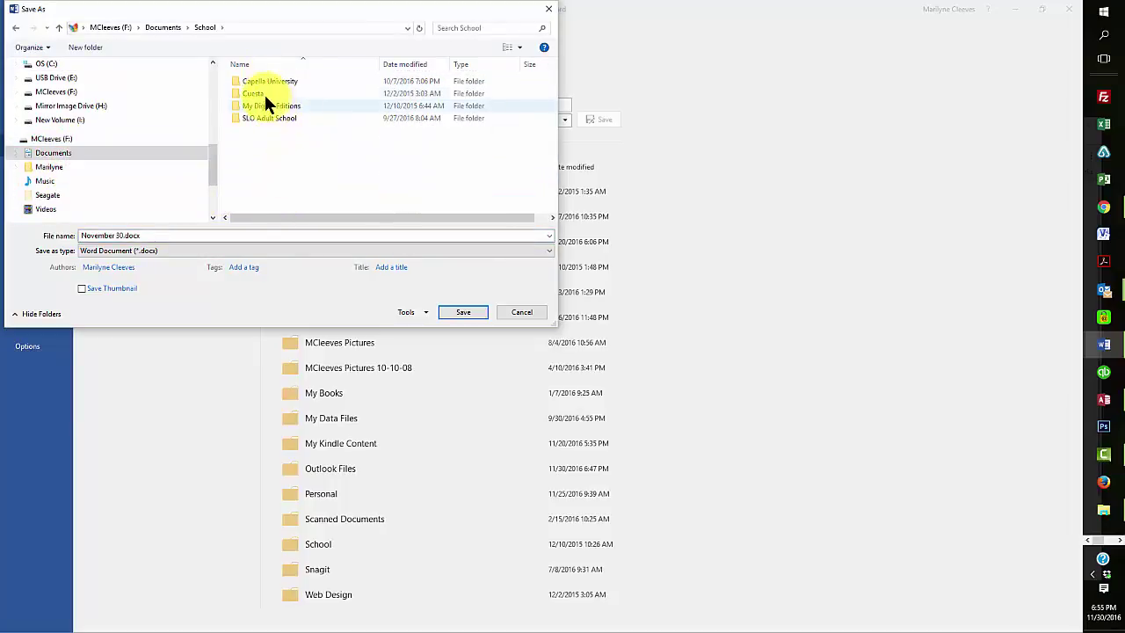
pyautogui.doubleClick(264, 92)
pyautogui.doubleClick(261, 91)
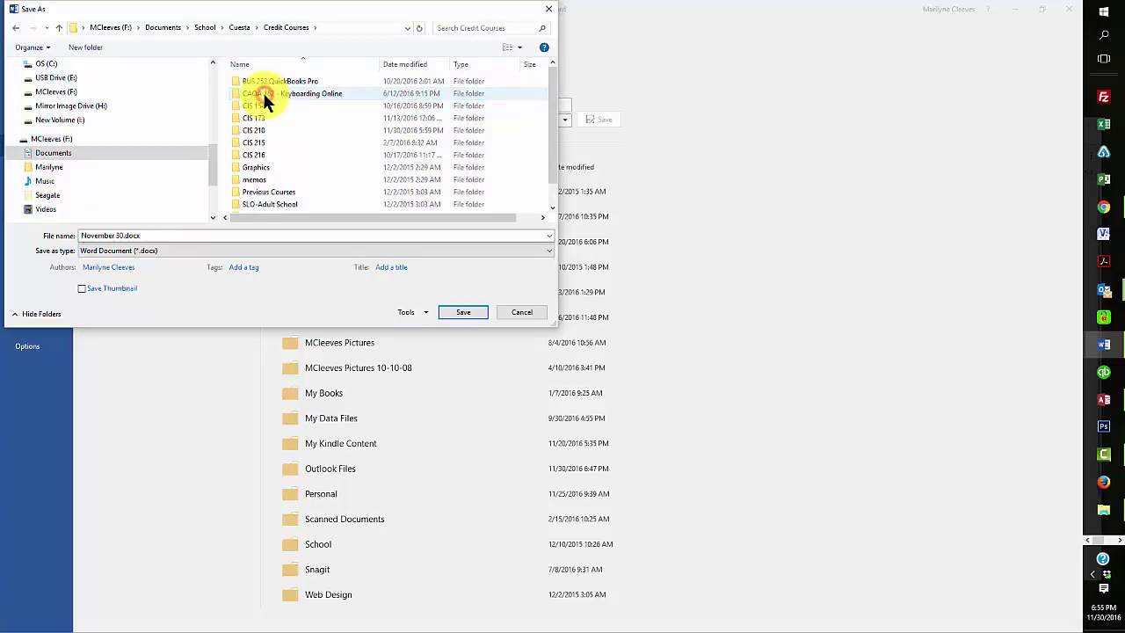
pyautogui.doubleClick(260, 128)
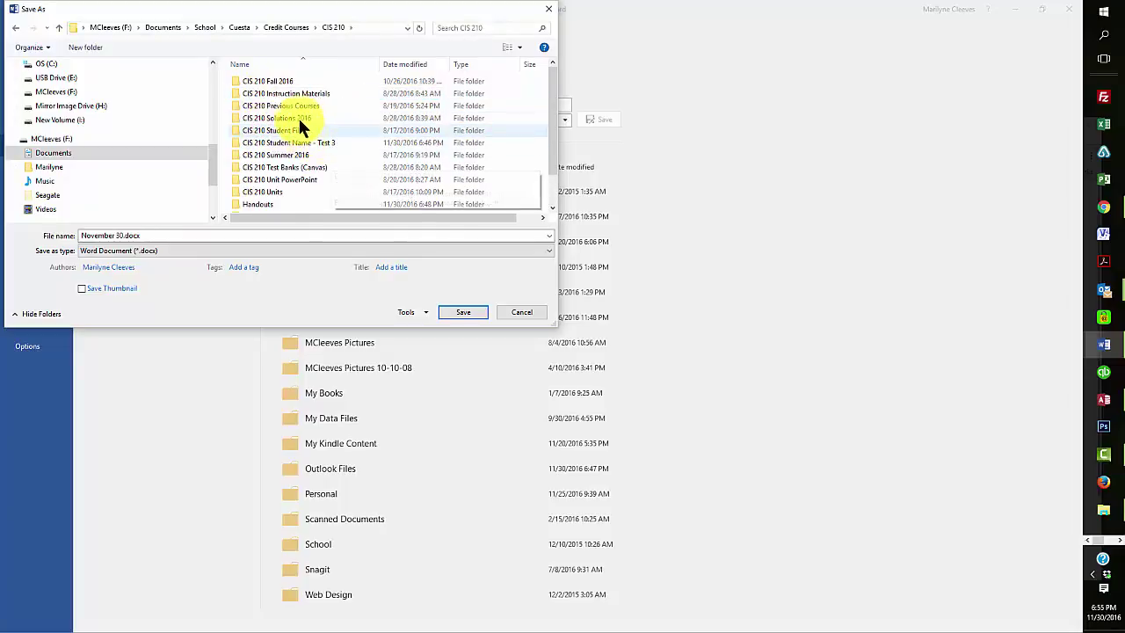
pyautogui.doubleClick(303, 142)
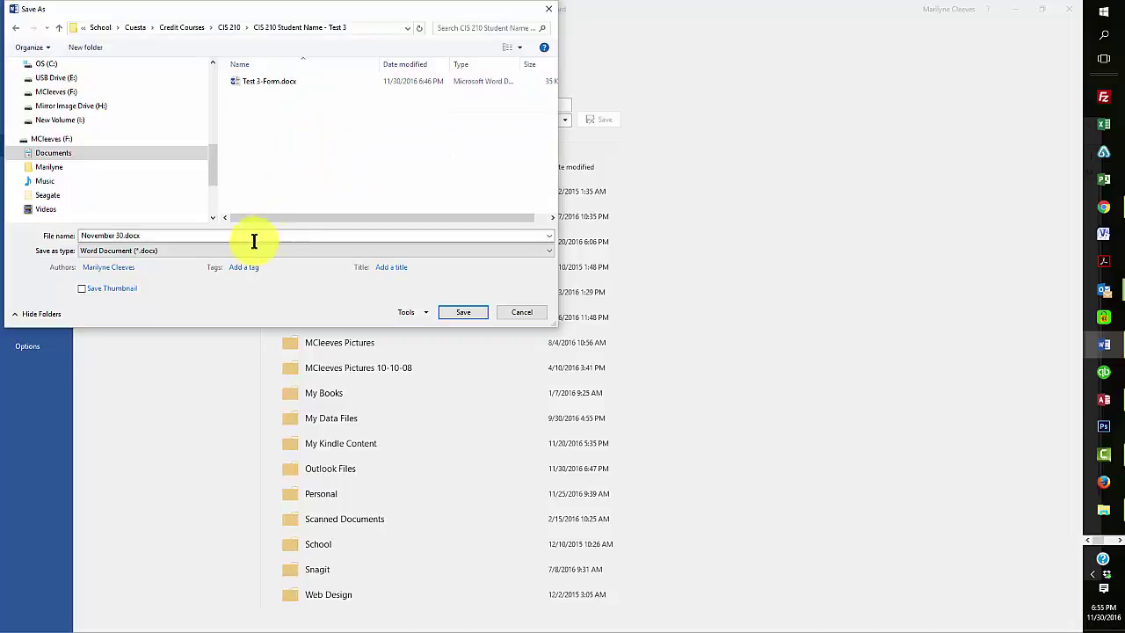
# Base the file name on the existing Test 3-Form document, change it to Test 3-Letters, and save the merged letters.
pyautogui.click(262, 82)
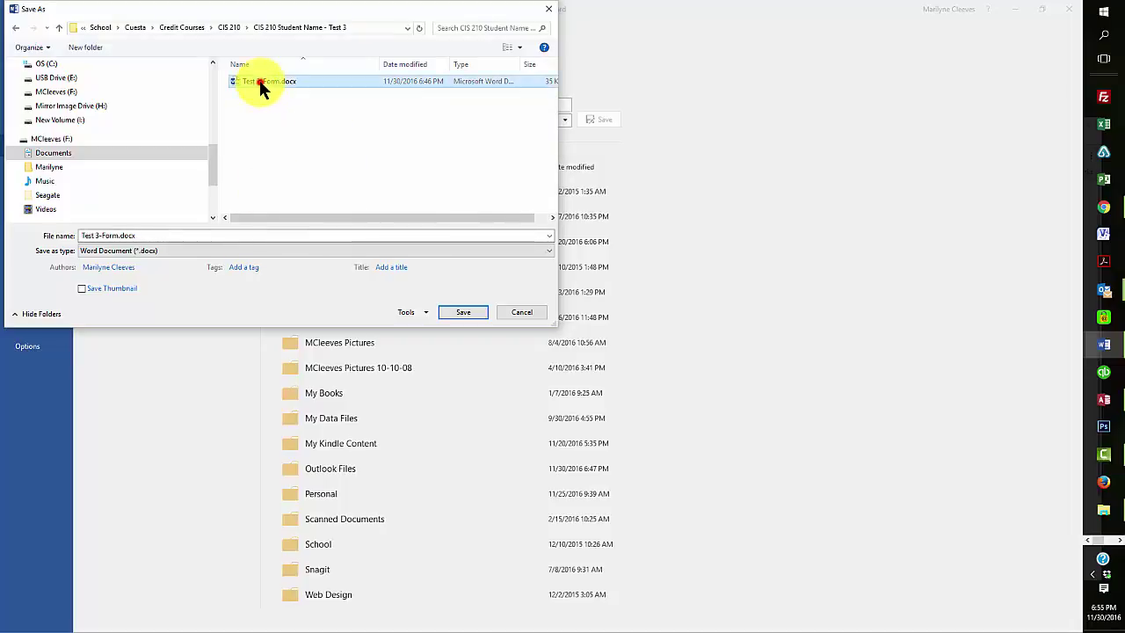
pyautogui.click(148, 234)
pyautogui.moveTo(146, 235); pyautogui.dragTo(102, 235)
pyautogui.write('Letters')
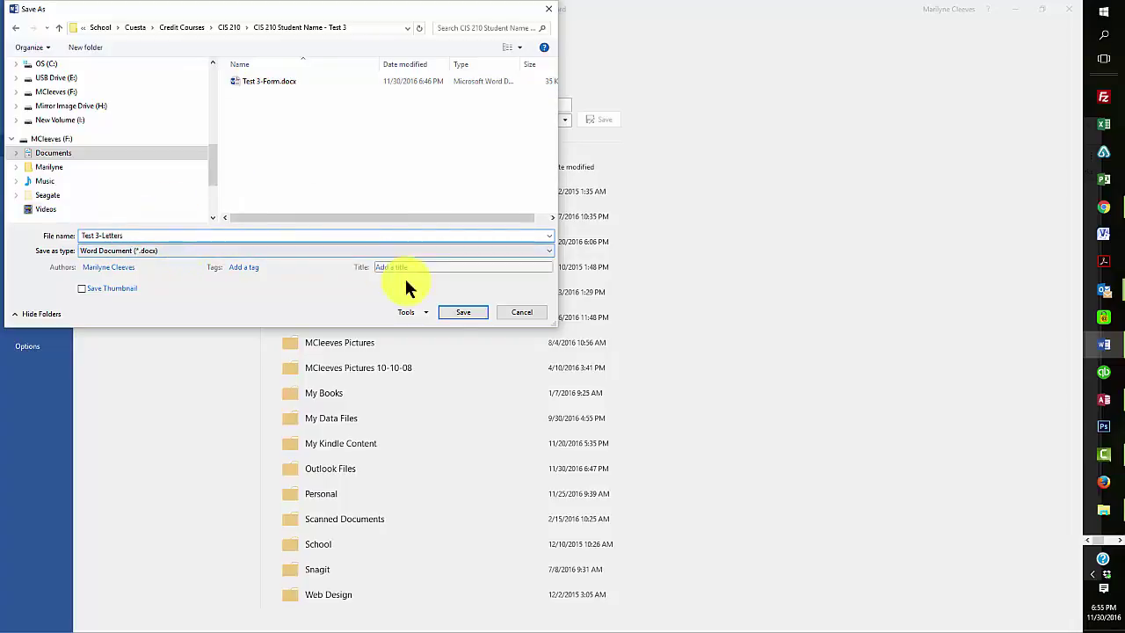
pyautogui.click(451, 313)
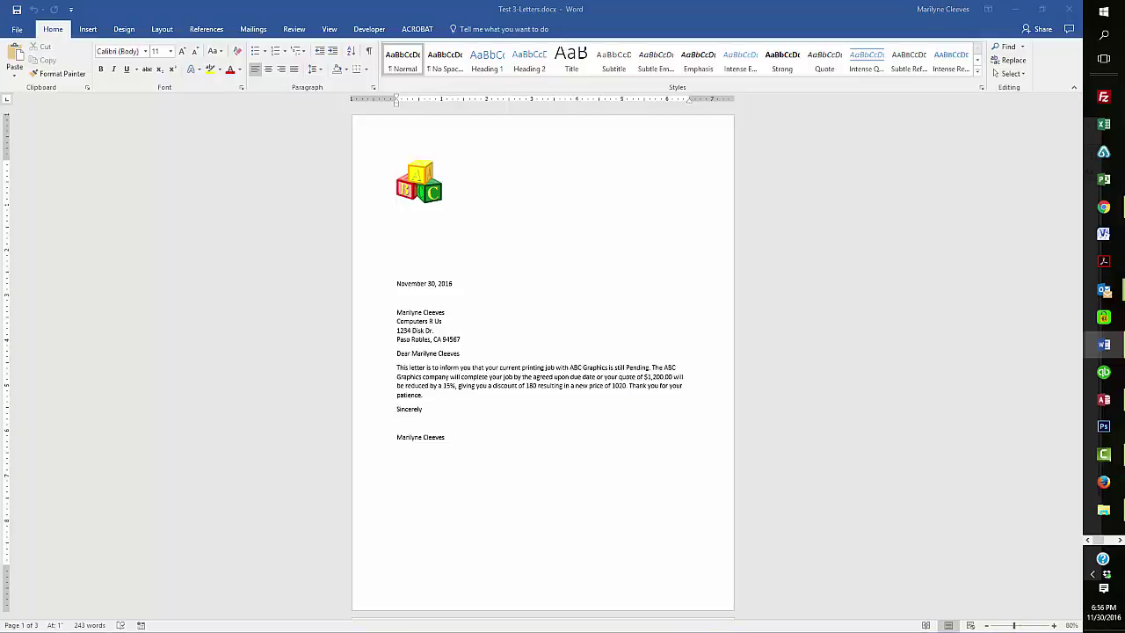
# Consult the Access exam instructions for the Step 13 Moodle upload, highlighting the Test 3 - Form and Test 3 – Letters file names.
pyautogui.moveTo(531, 0); pyautogui.dragTo(448, 44)
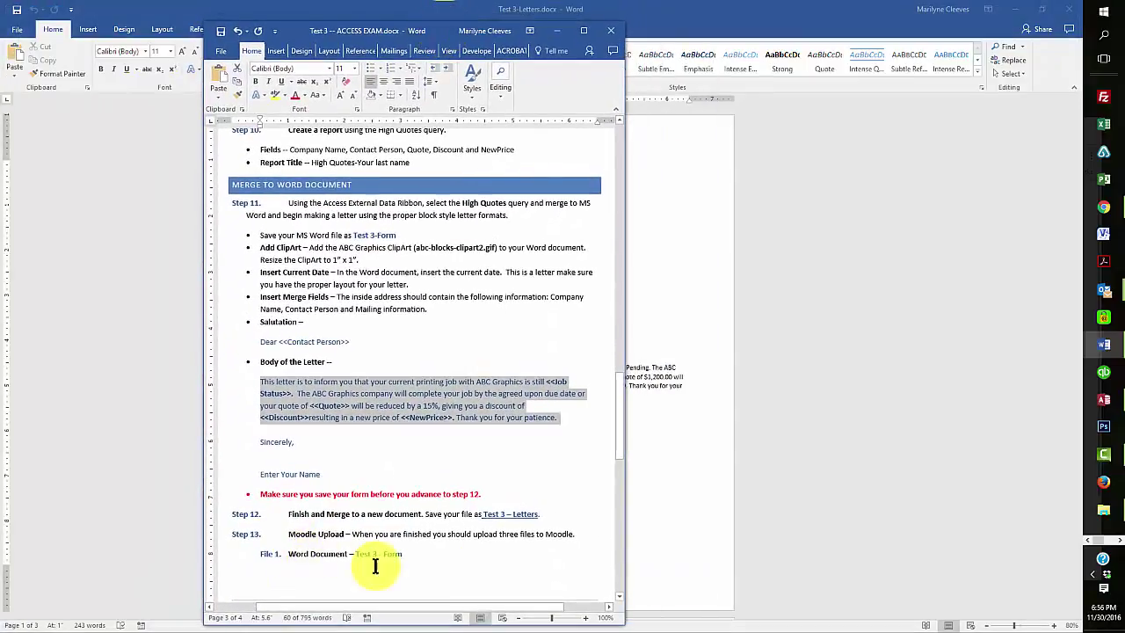
pyautogui.scroll(-6, 378, 559)
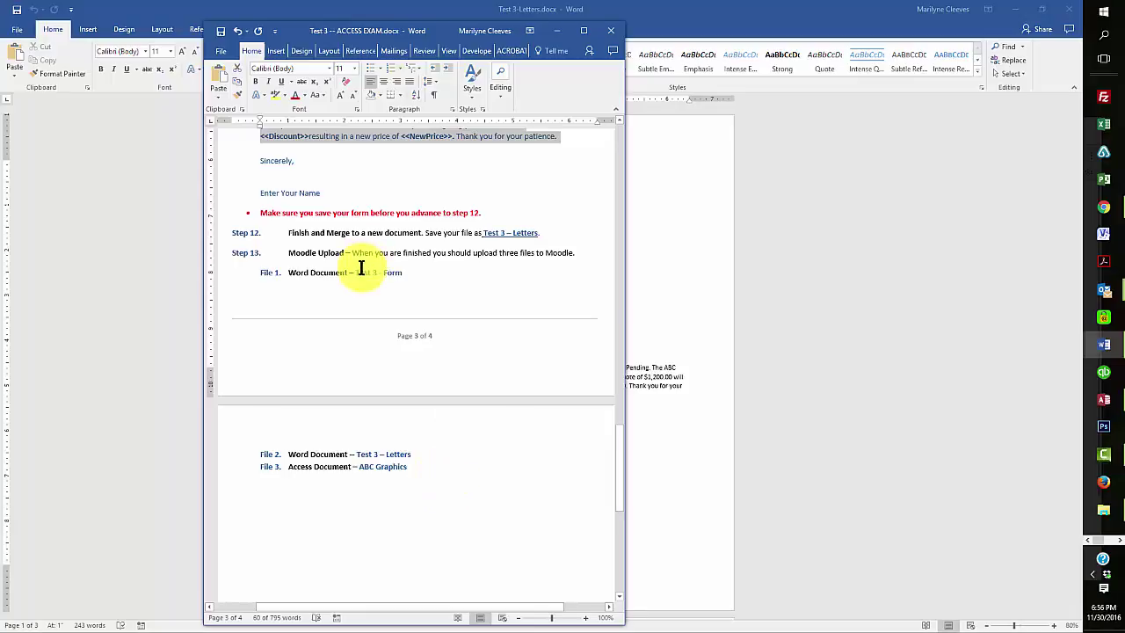
pyautogui.moveTo(355, 272); pyautogui.dragTo(439, 283)
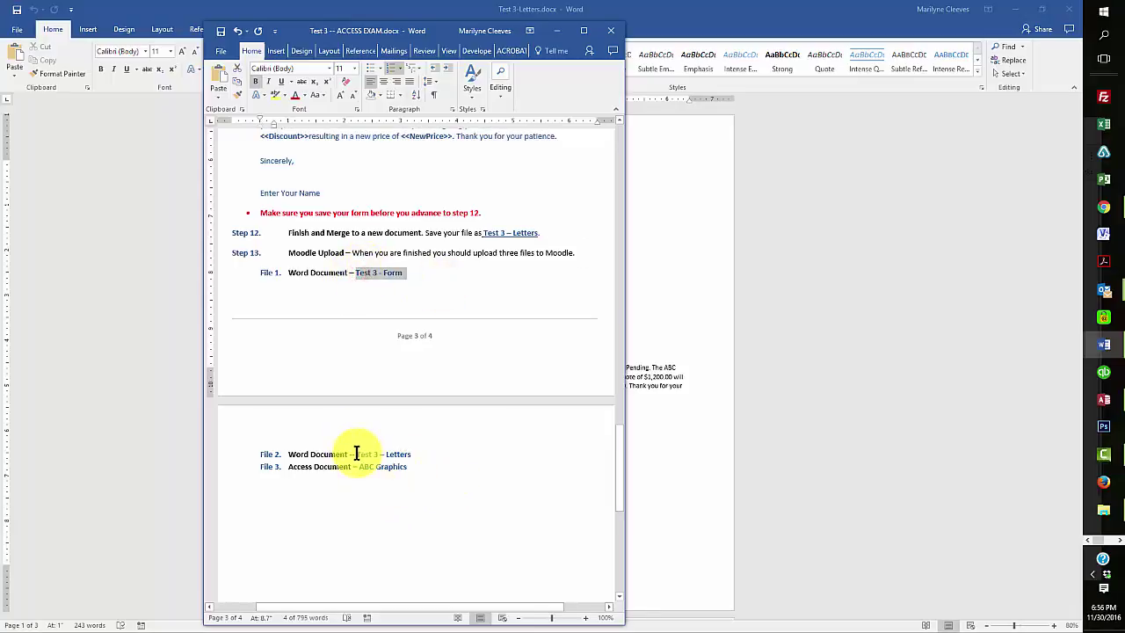
pyautogui.moveTo(356, 455); pyautogui.dragTo(414, 456)
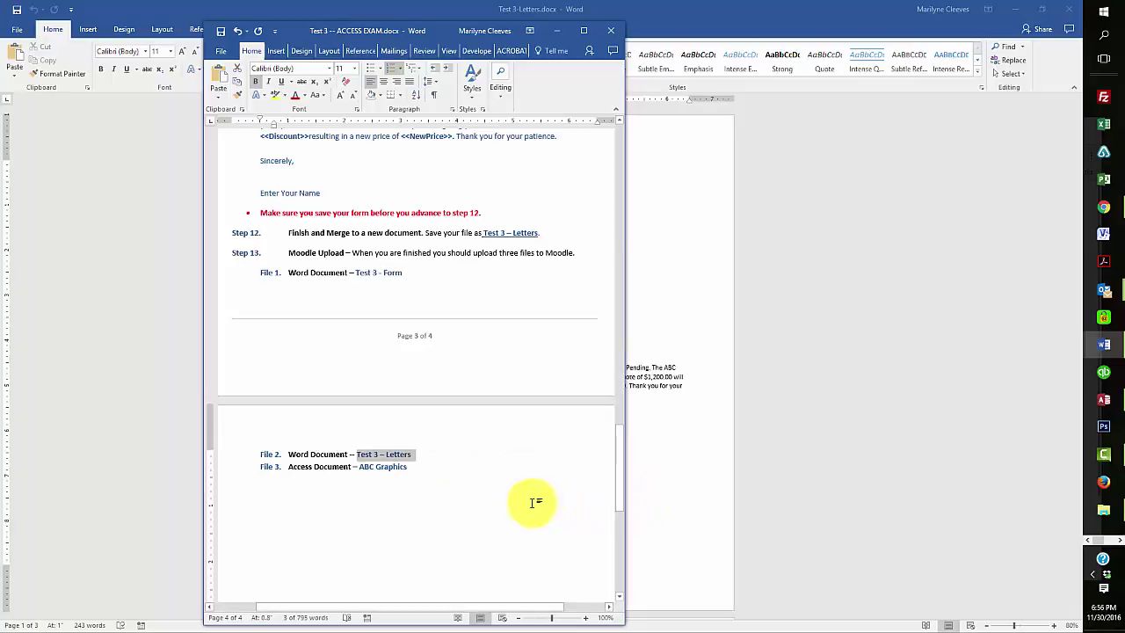
pyautogui.scroll(1, 522, 507)
pyautogui.scroll(-7, 522, 510)
pyautogui.scroll(3, 520, 511)
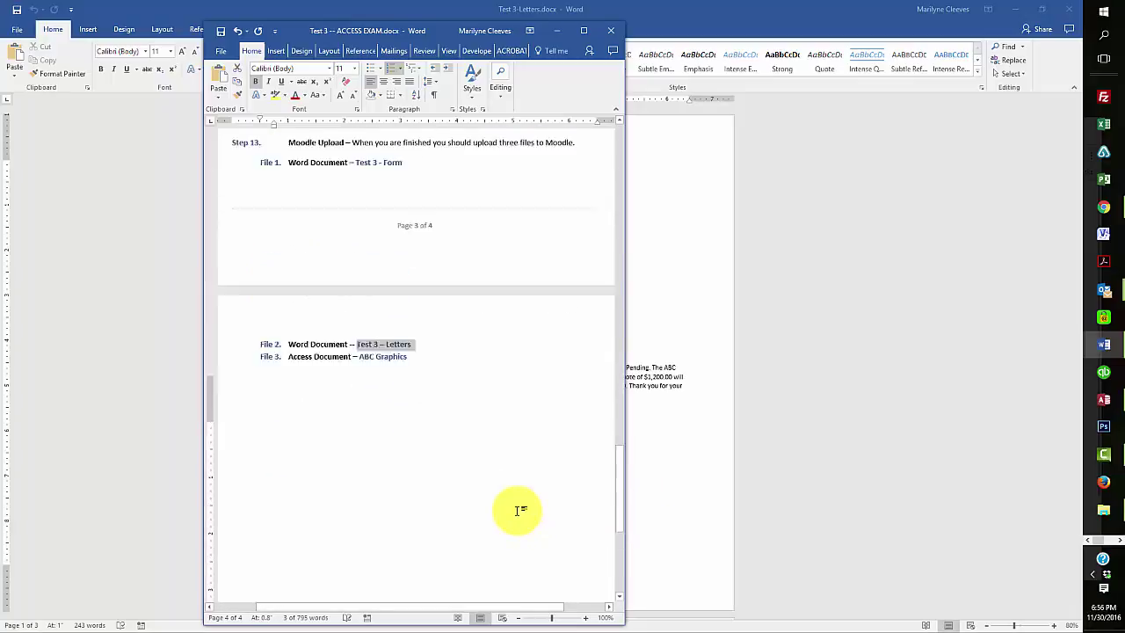
# Look back over the earlier exam steps up to Step 7, and return to the Test 3-Letters document to check its pages.
pyautogui.scroll(7, 517, 510)
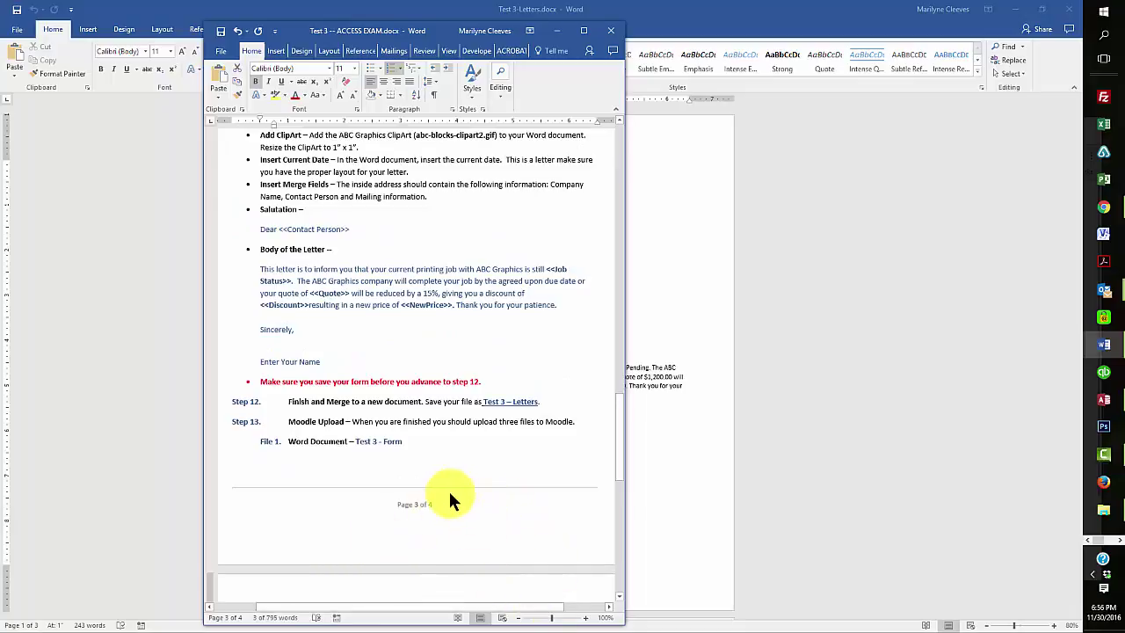
pyautogui.scroll(5, 482, 531)
pyautogui.scroll(9, 483, 530)
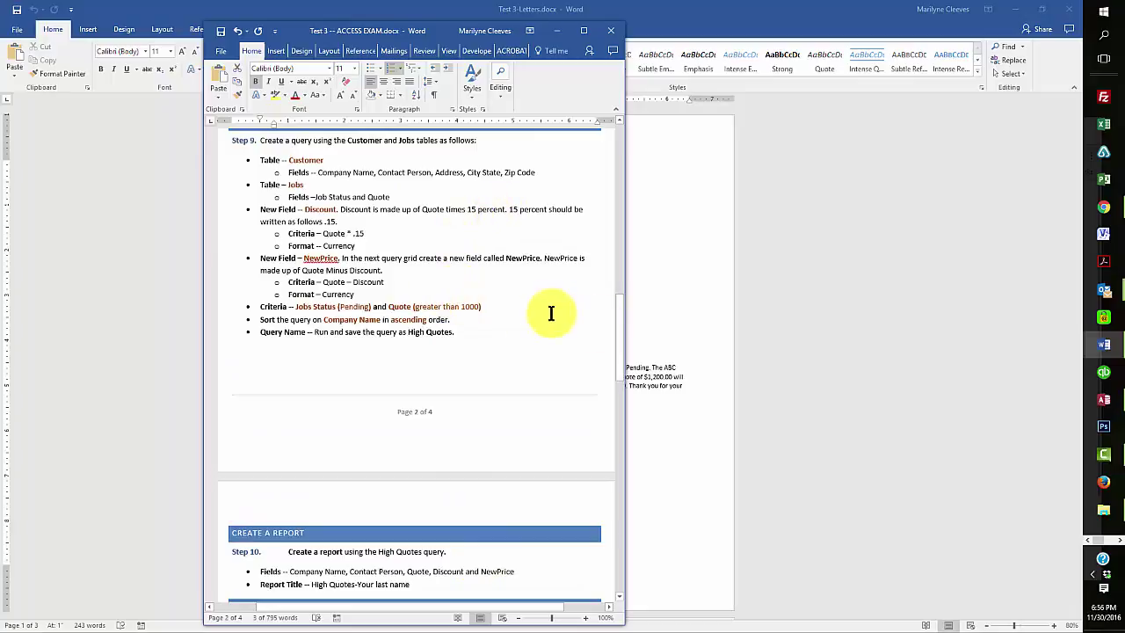
pyautogui.scroll(5, 551, 313)
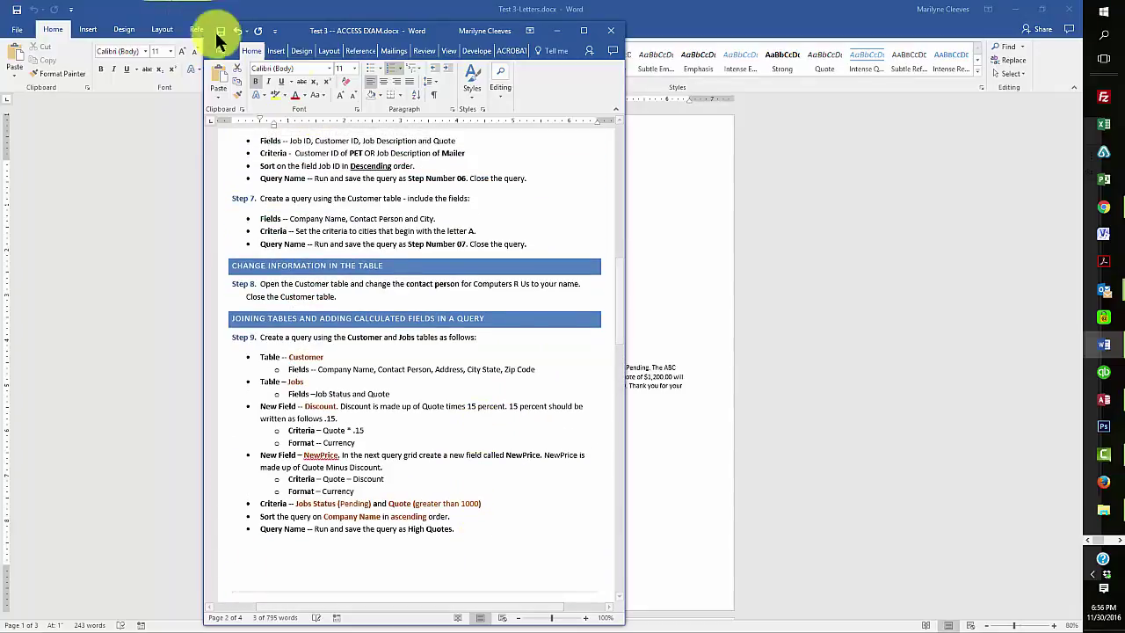
pyautogui.click(295, 34)
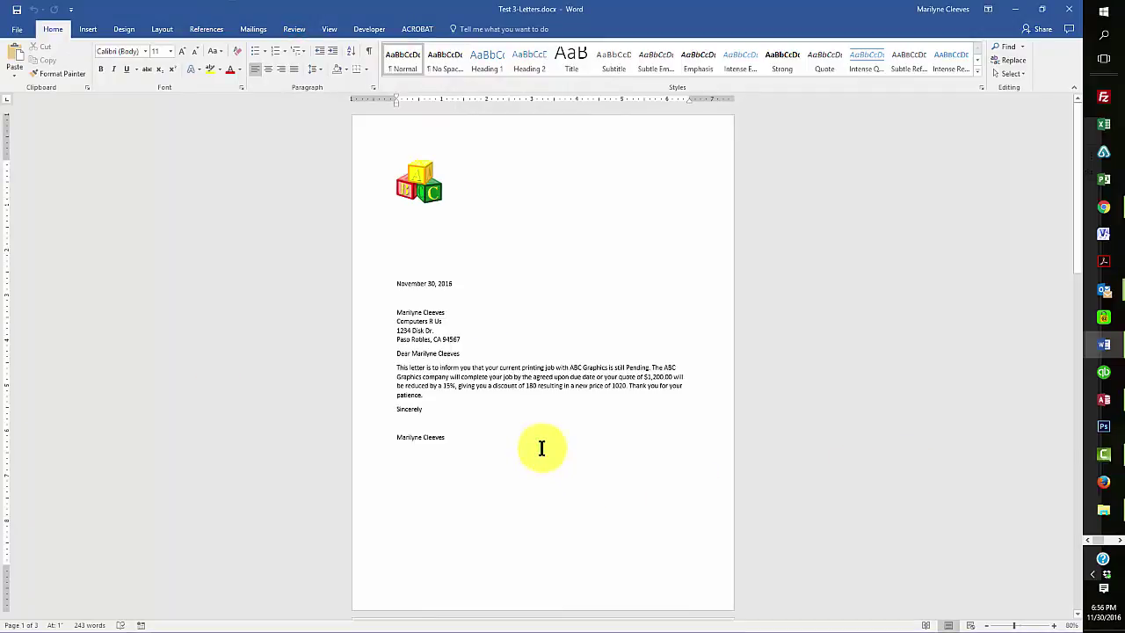
pyautogui.scroll(-10, 541, 448)
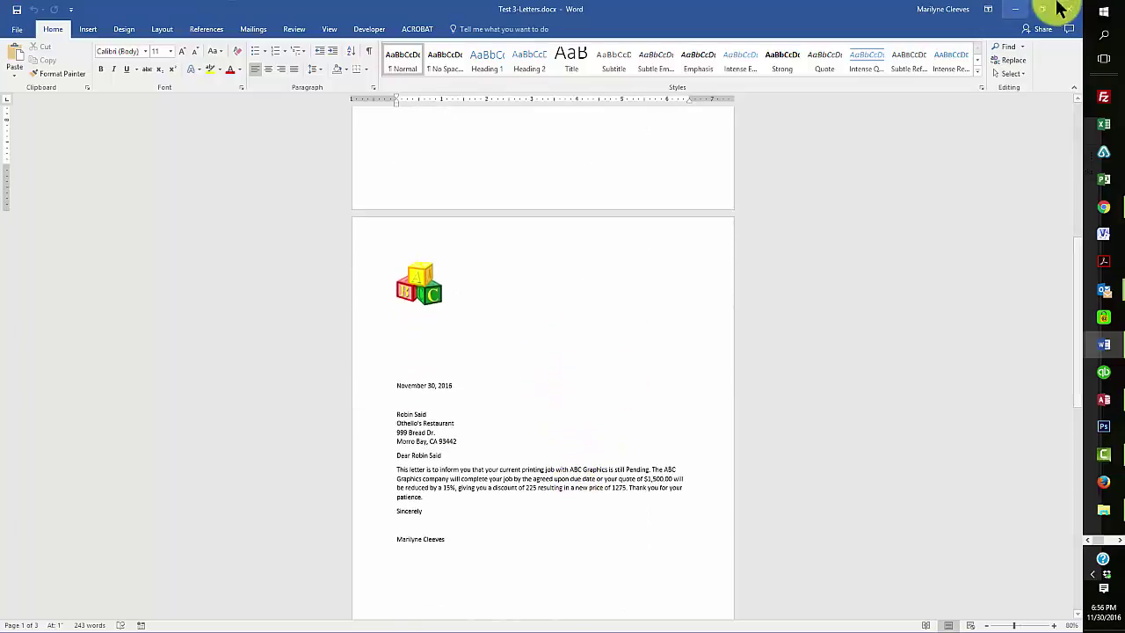